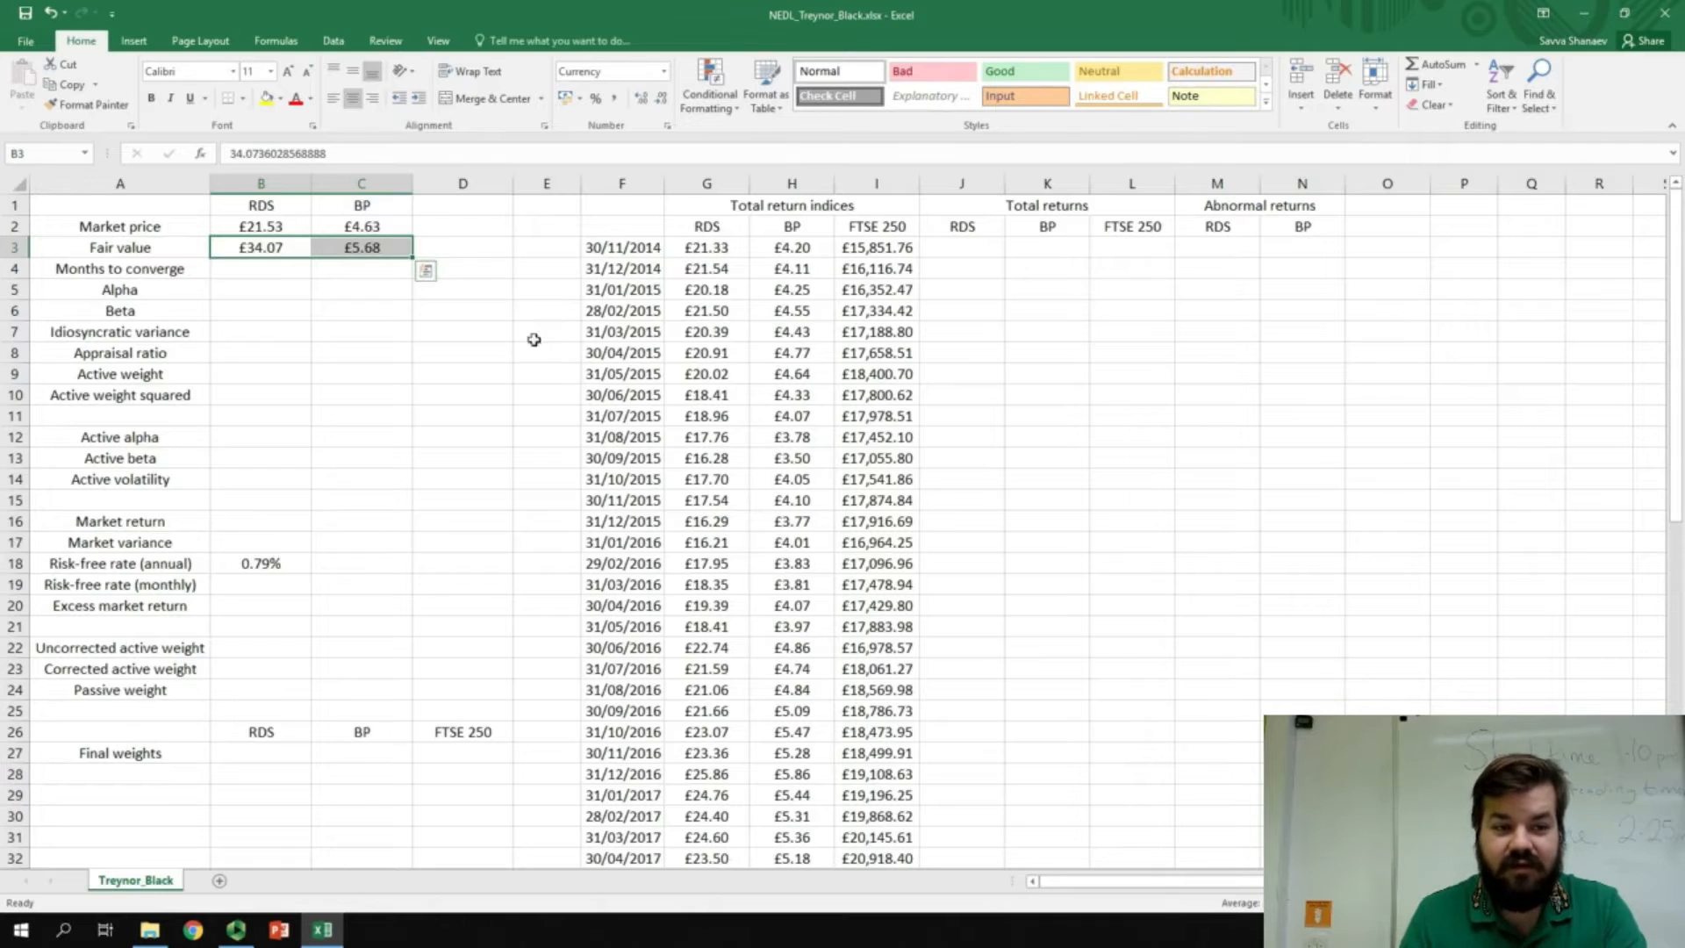
- Examine the RDS and BP headings with their market prices and fair values
drag(268, 205, 362, 207)
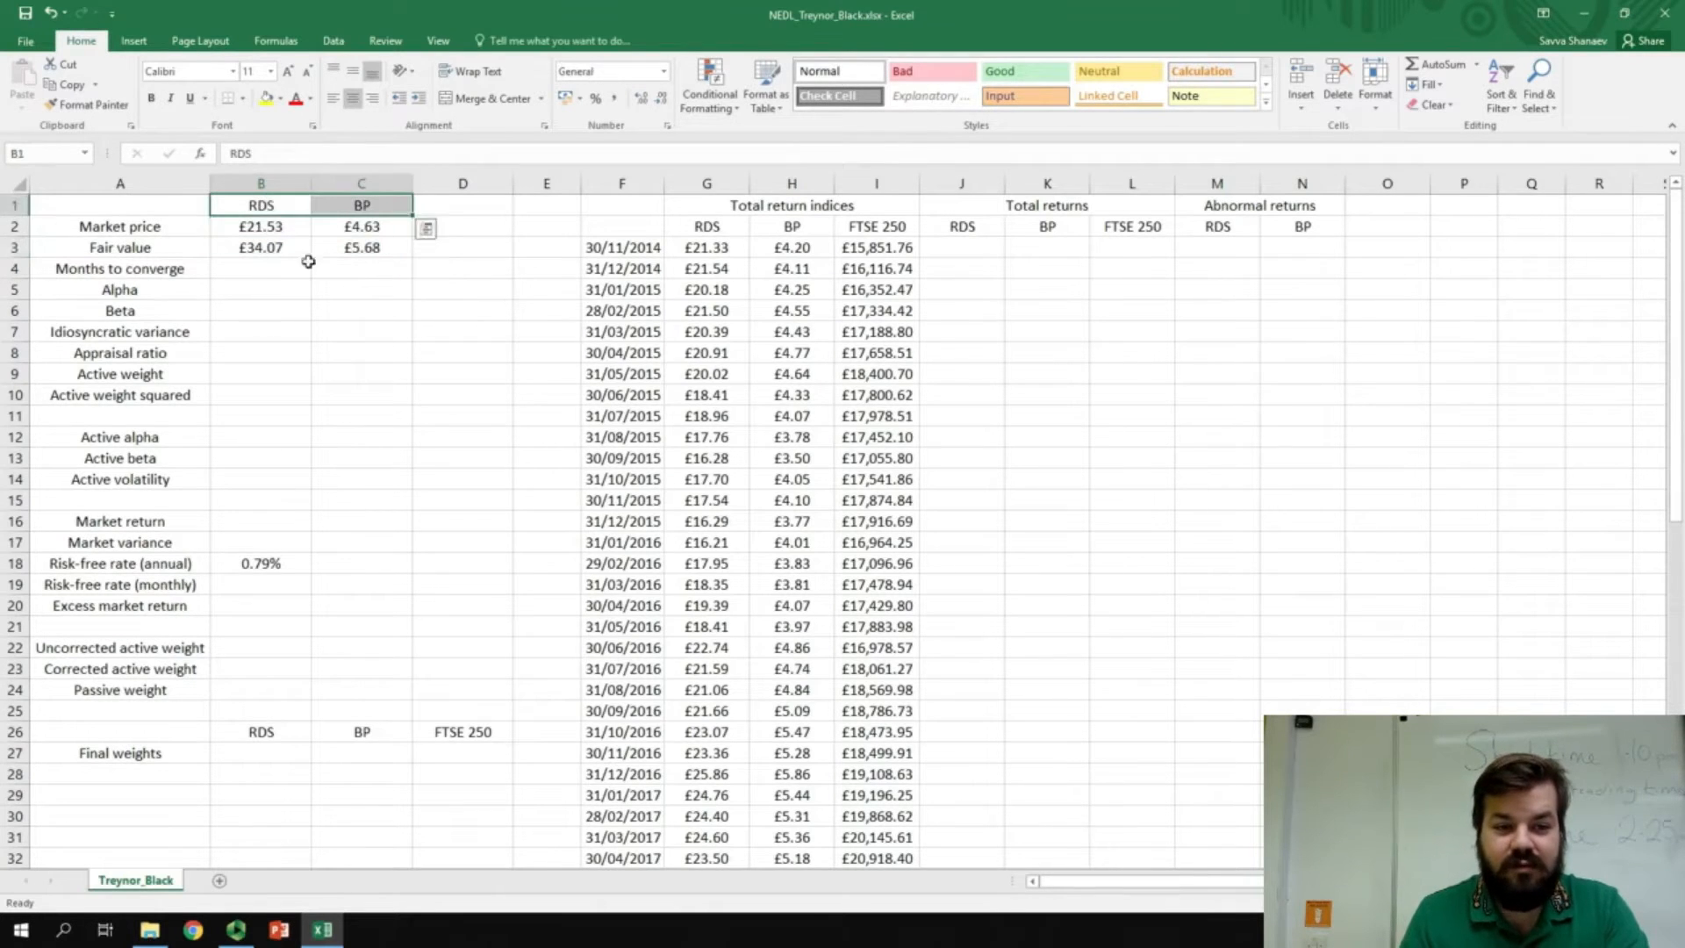
click(256, 215)
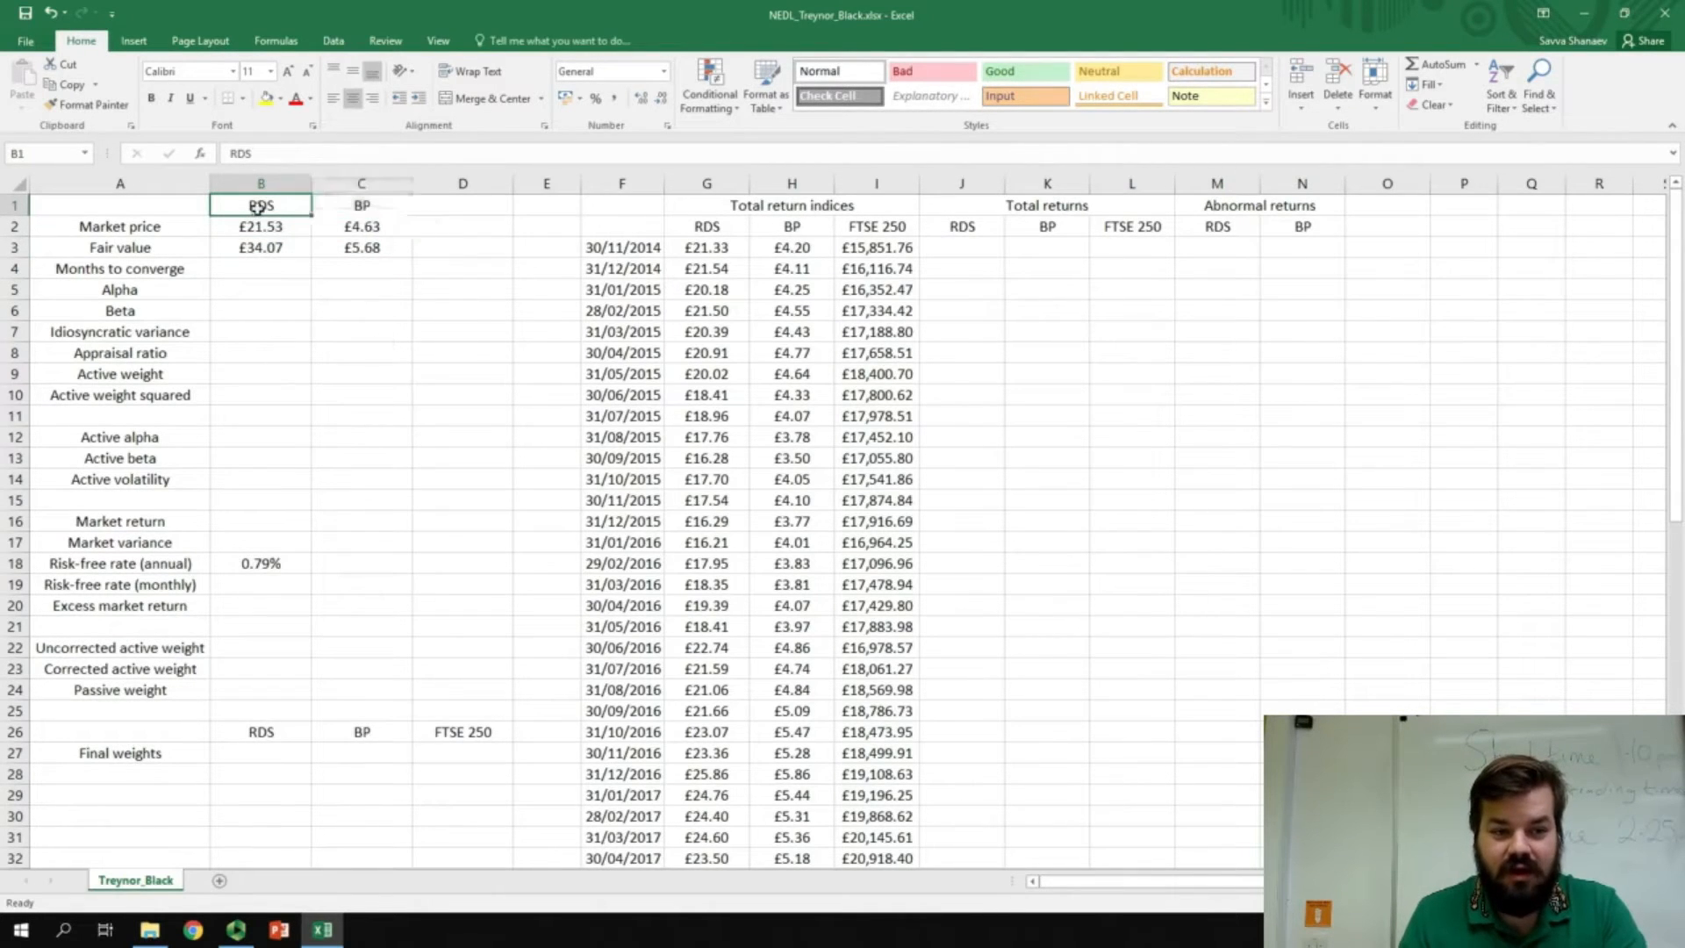
click(345, 208)
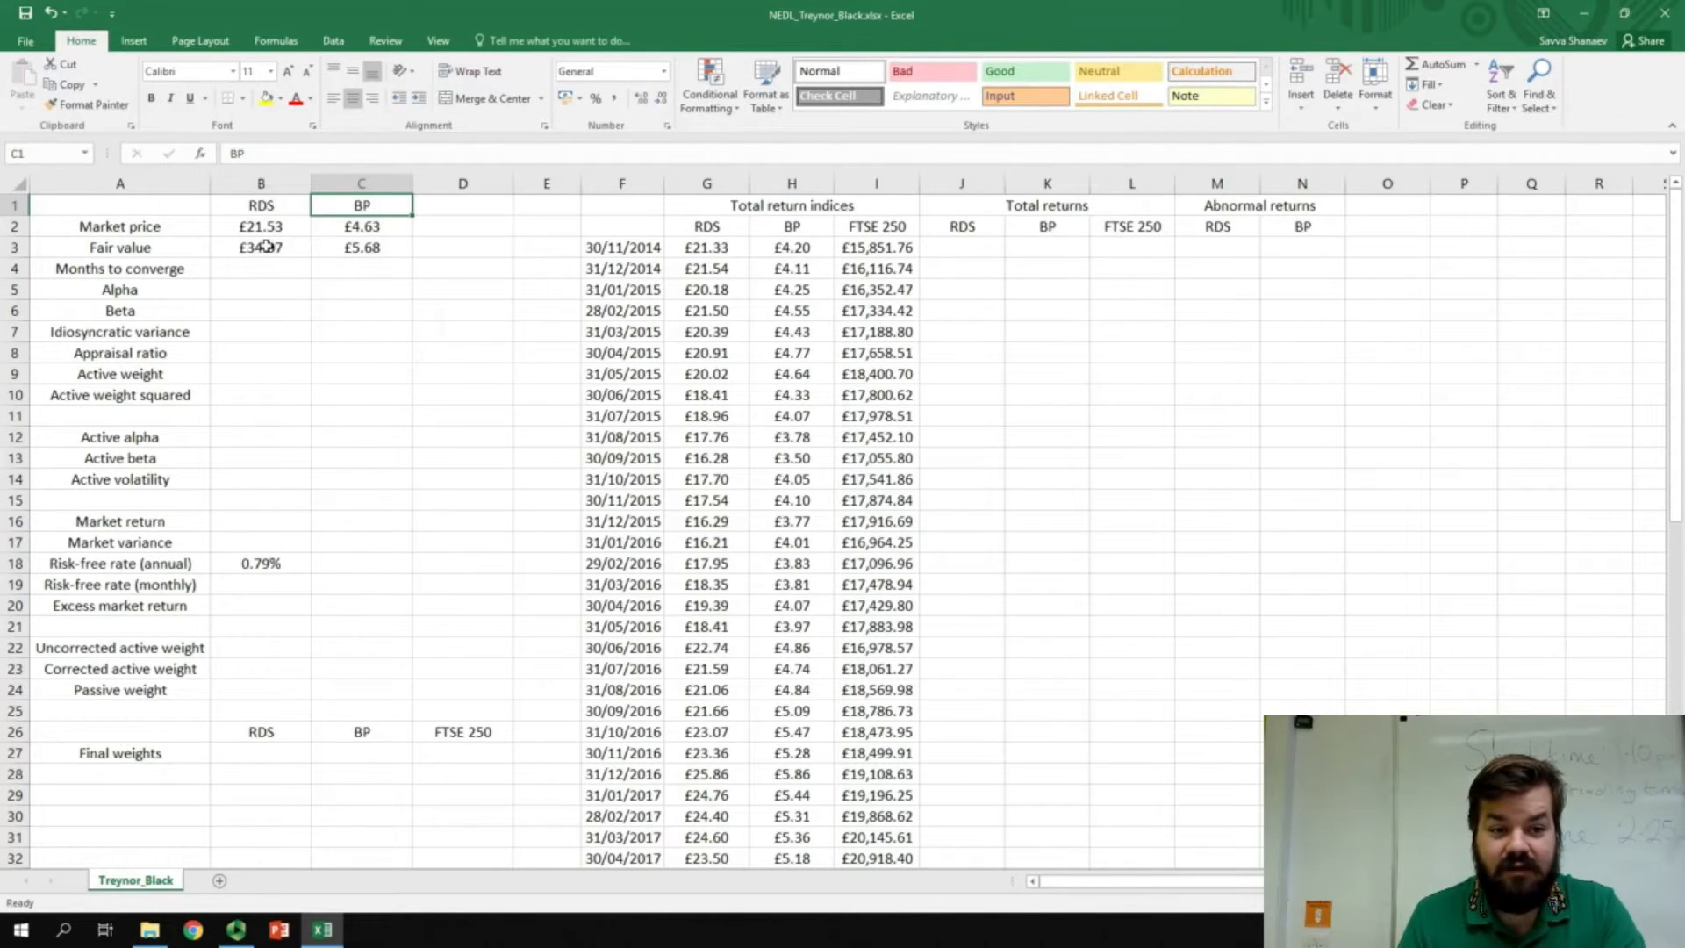
drag(268, 248, 327, 229)
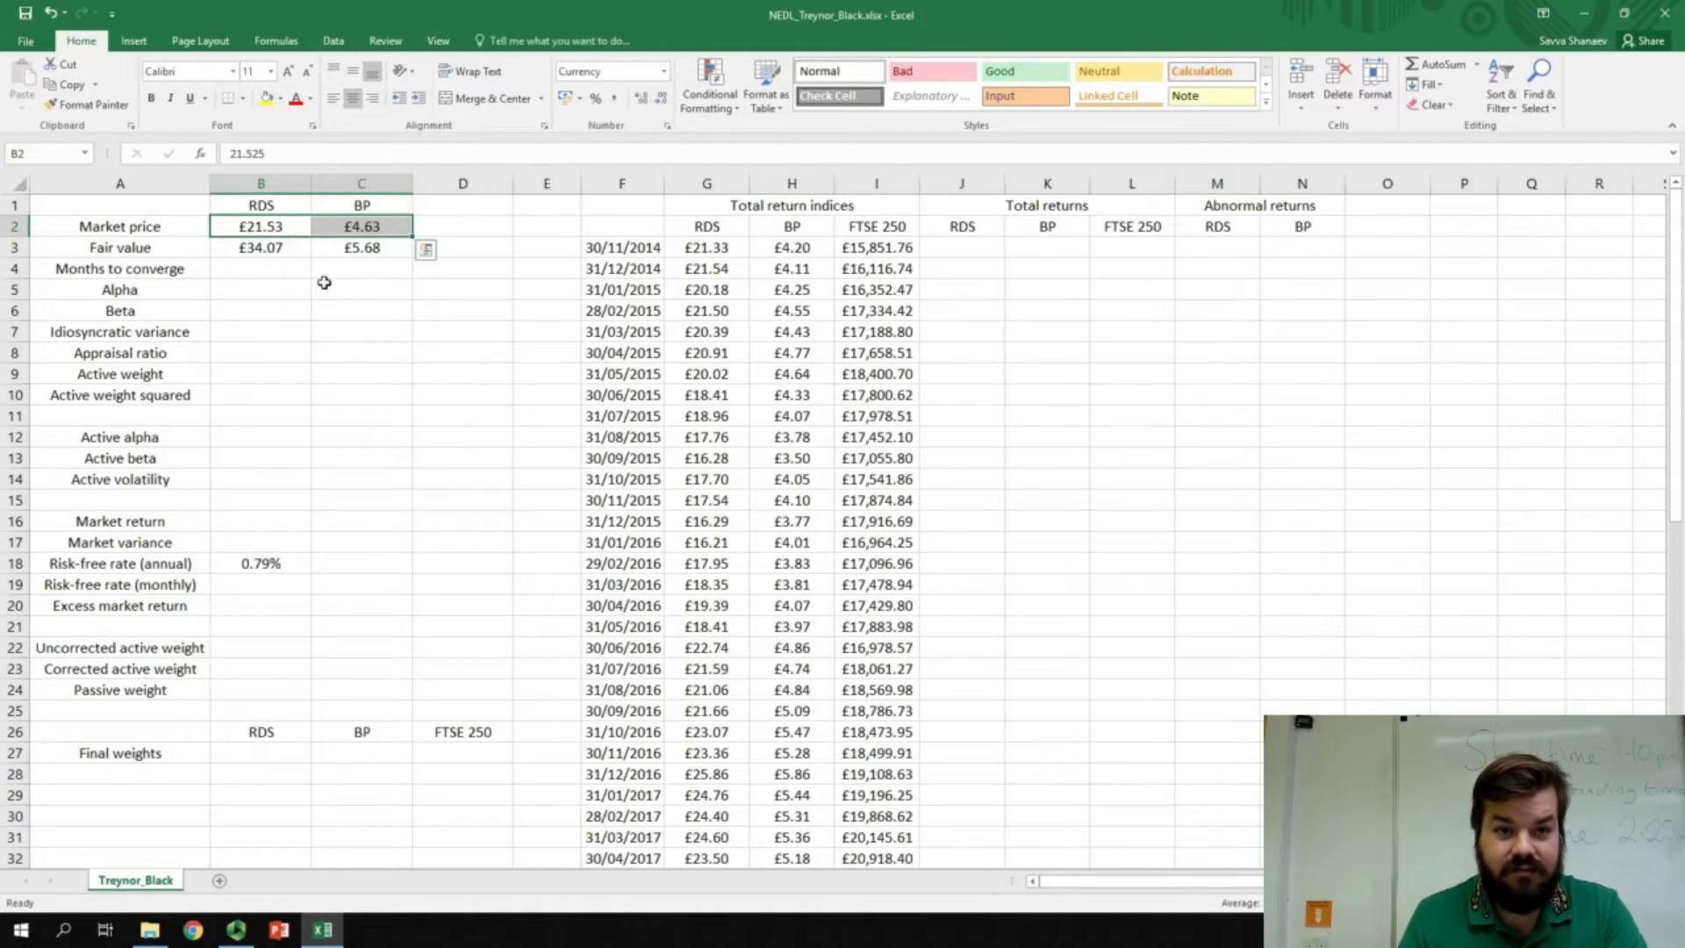
drag(276, 203, 324, 202)
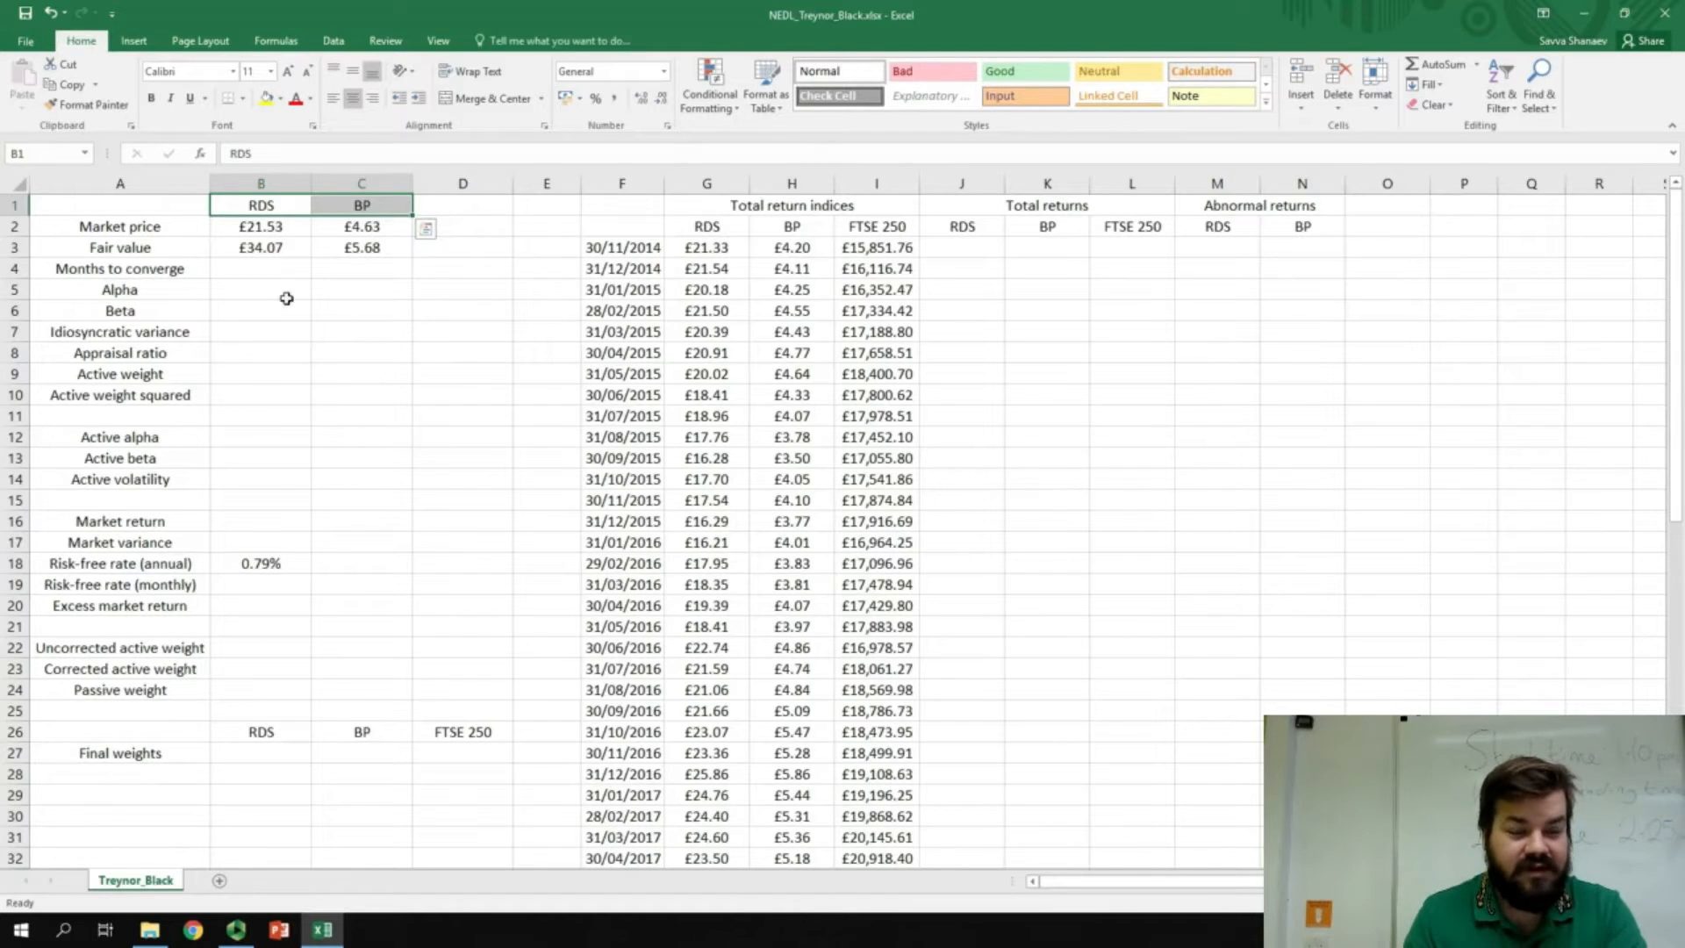
click(265, 230)
click(264, 252)
- Enter 36 months to converge for both RDS and BP in B4 and C4
click(272, 272)
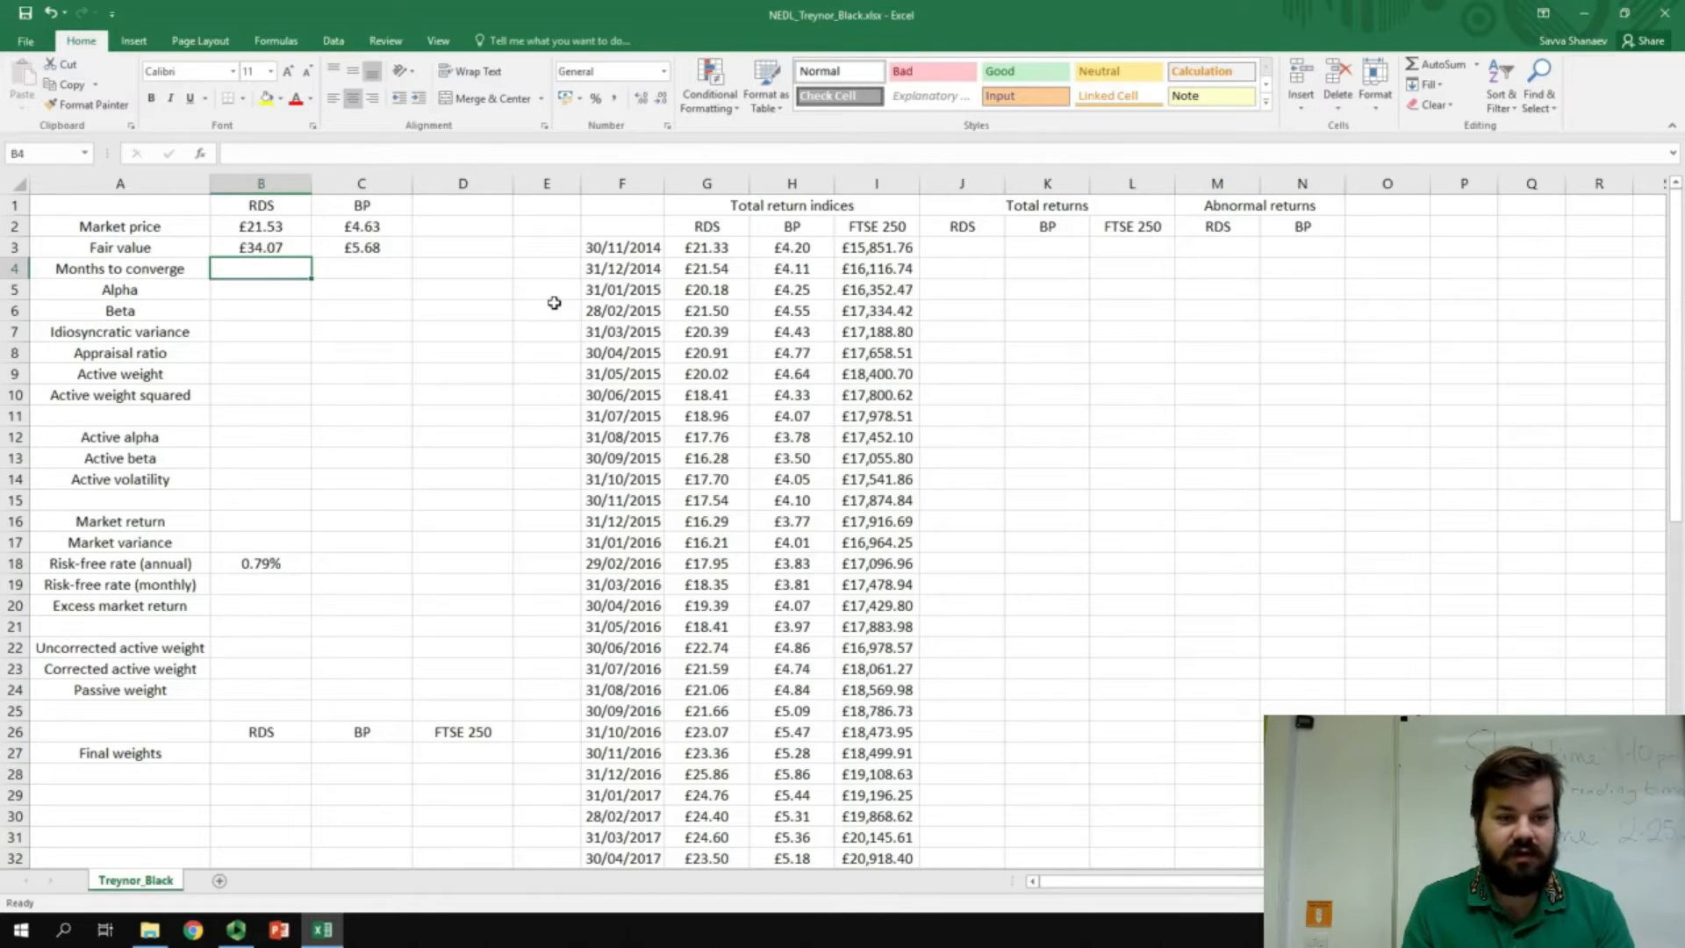
text(36)
key(Tab)
text(36)
key(Return)
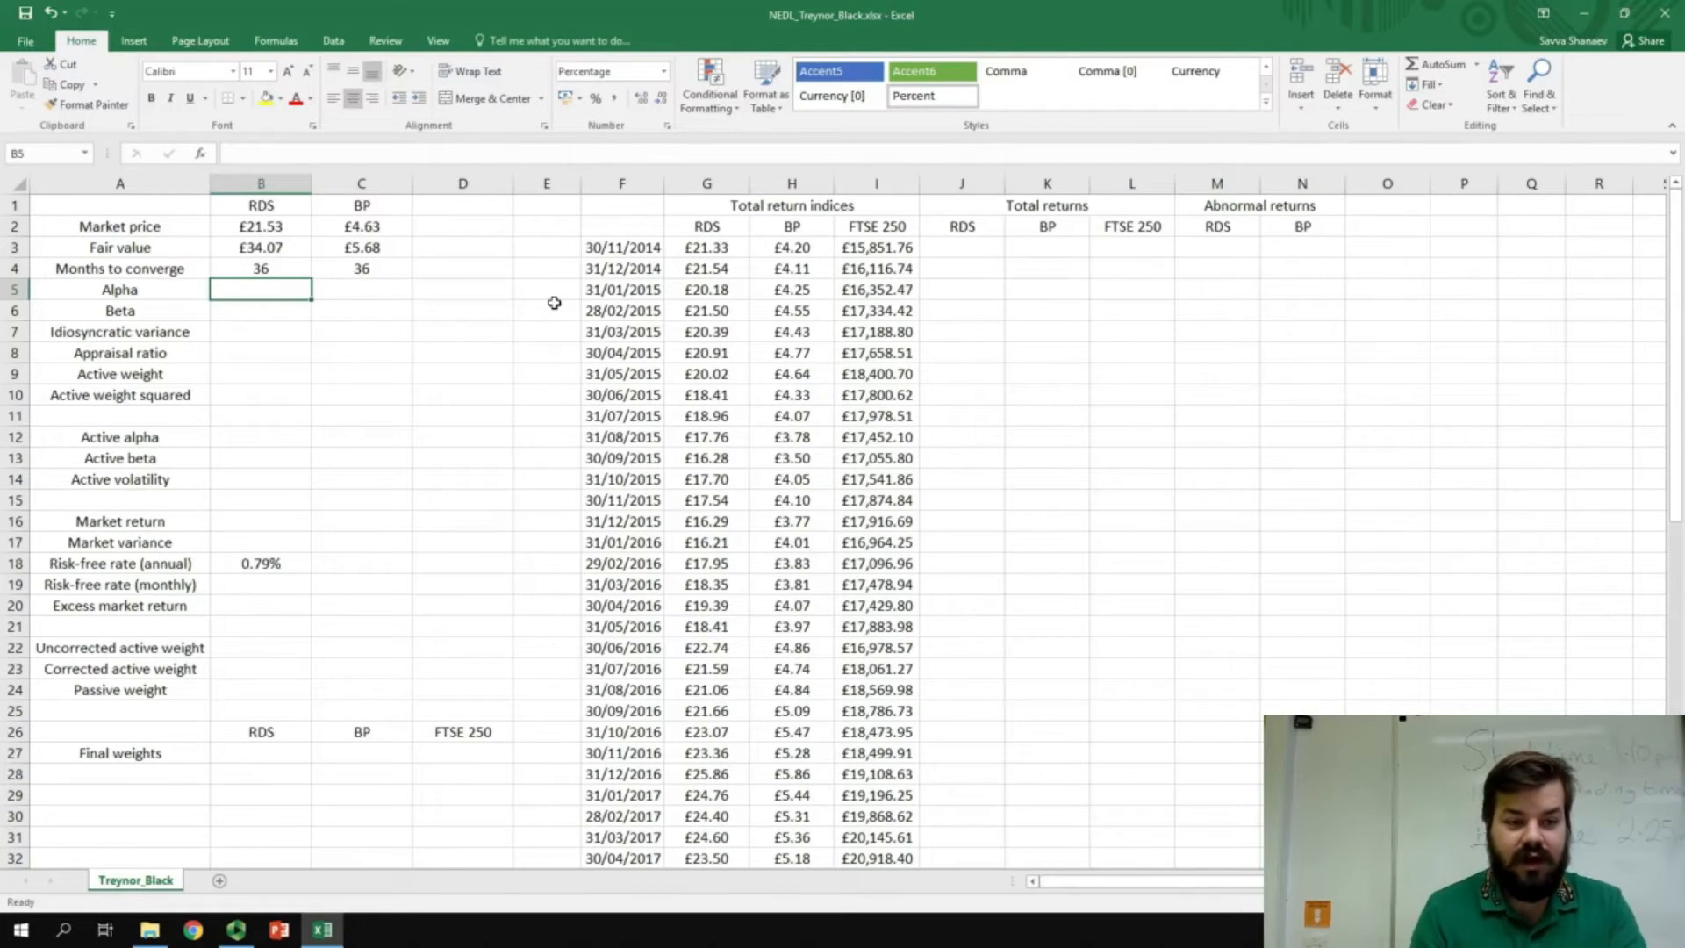
- Calculate the monthly RDS alpha in B5 with the formula =(B3/B2)^(1/36)-1
text(=()
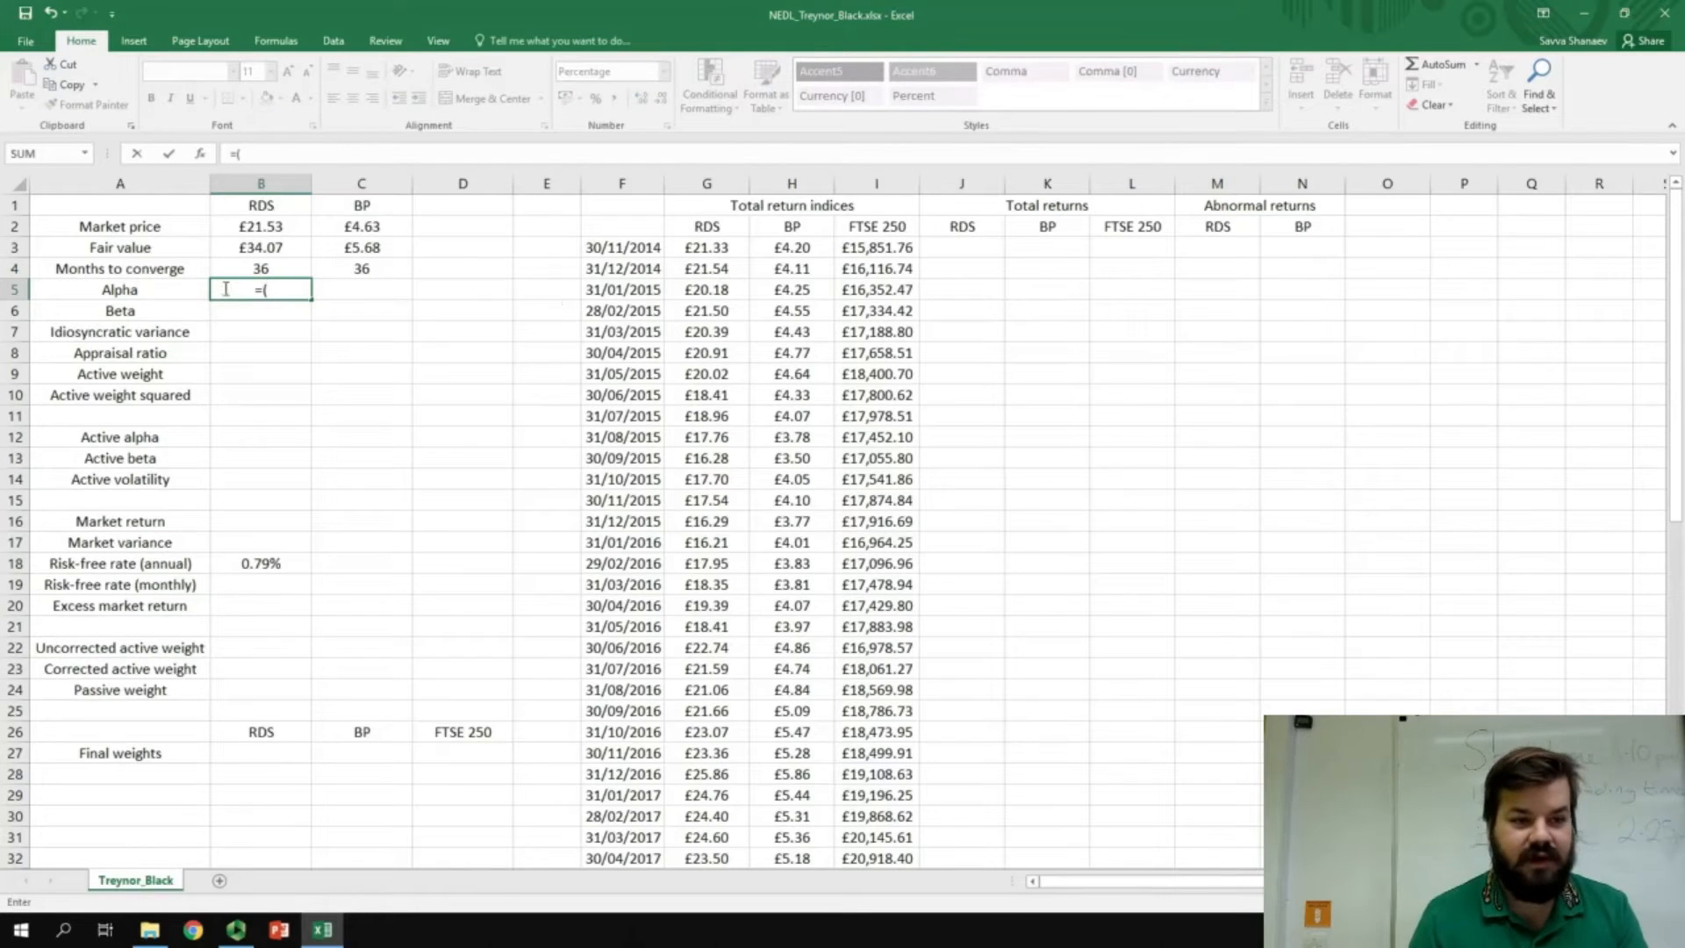
click(255, 252)
text(/)
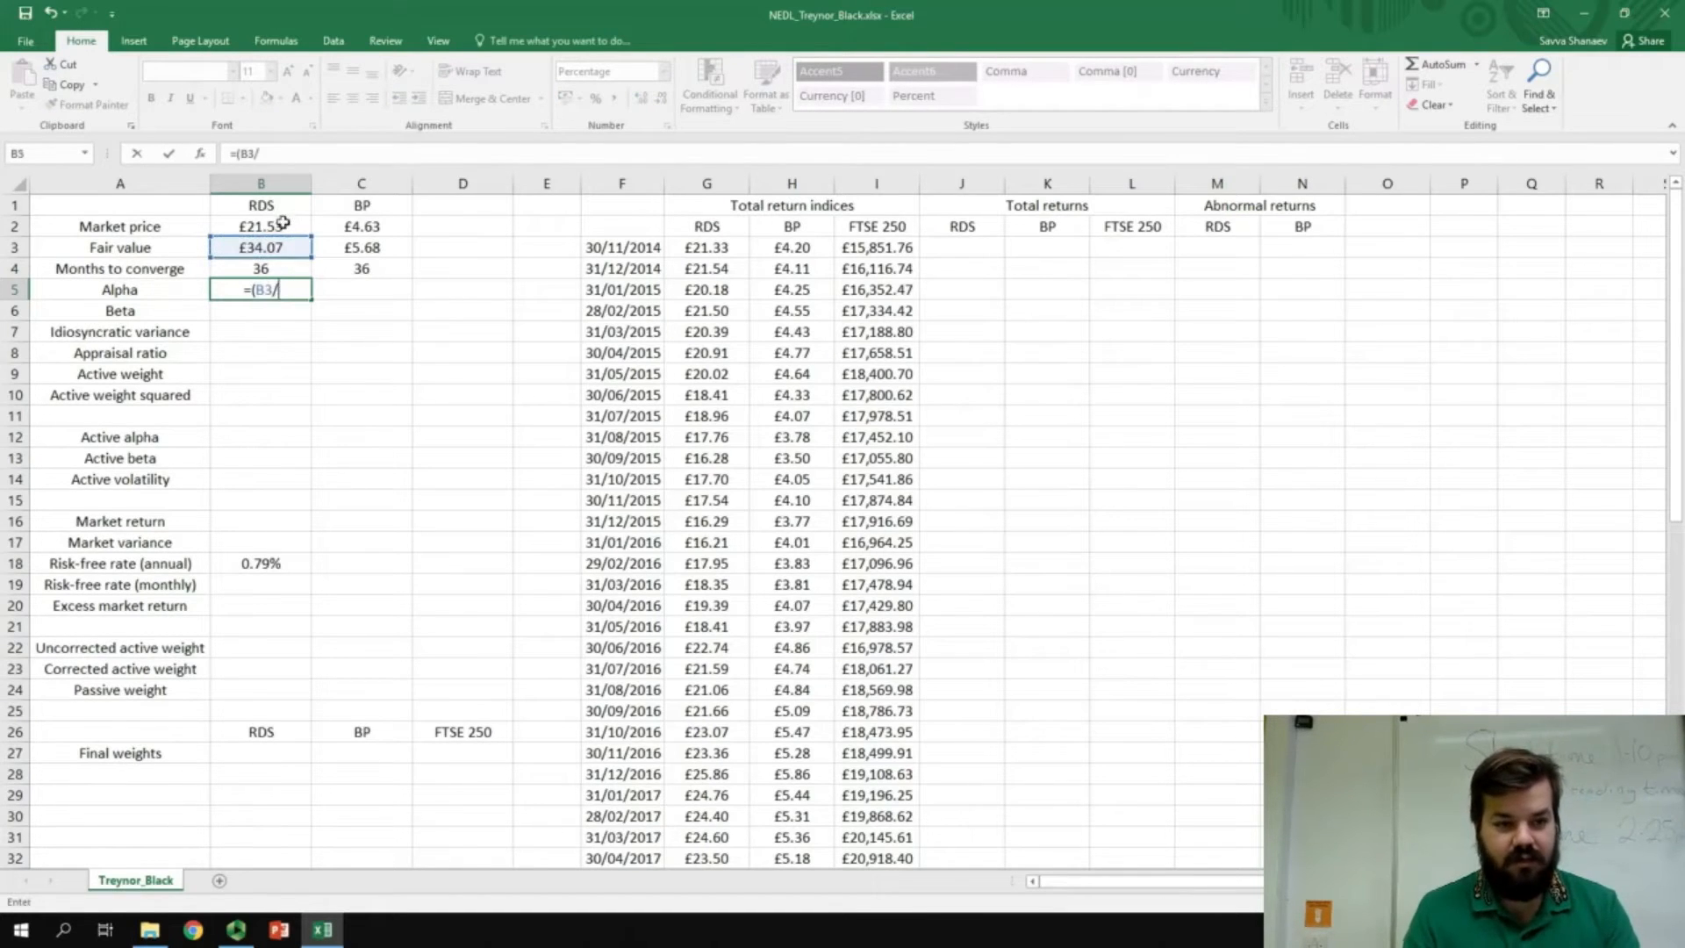
click(283, 225)
text())
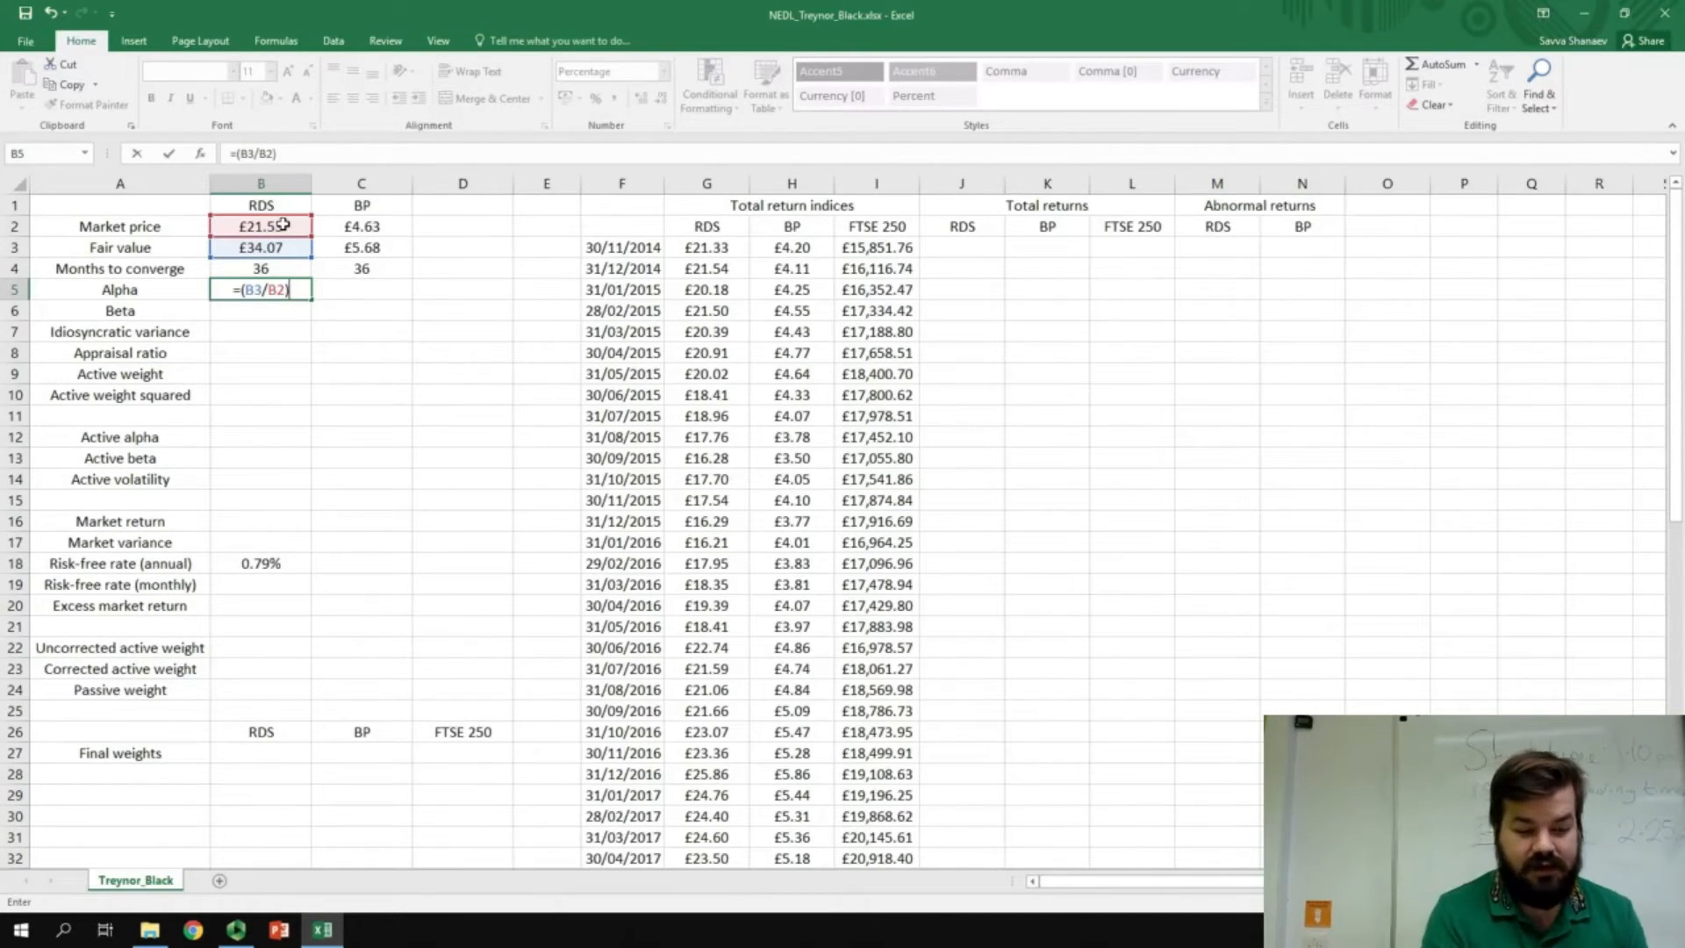
text(^()
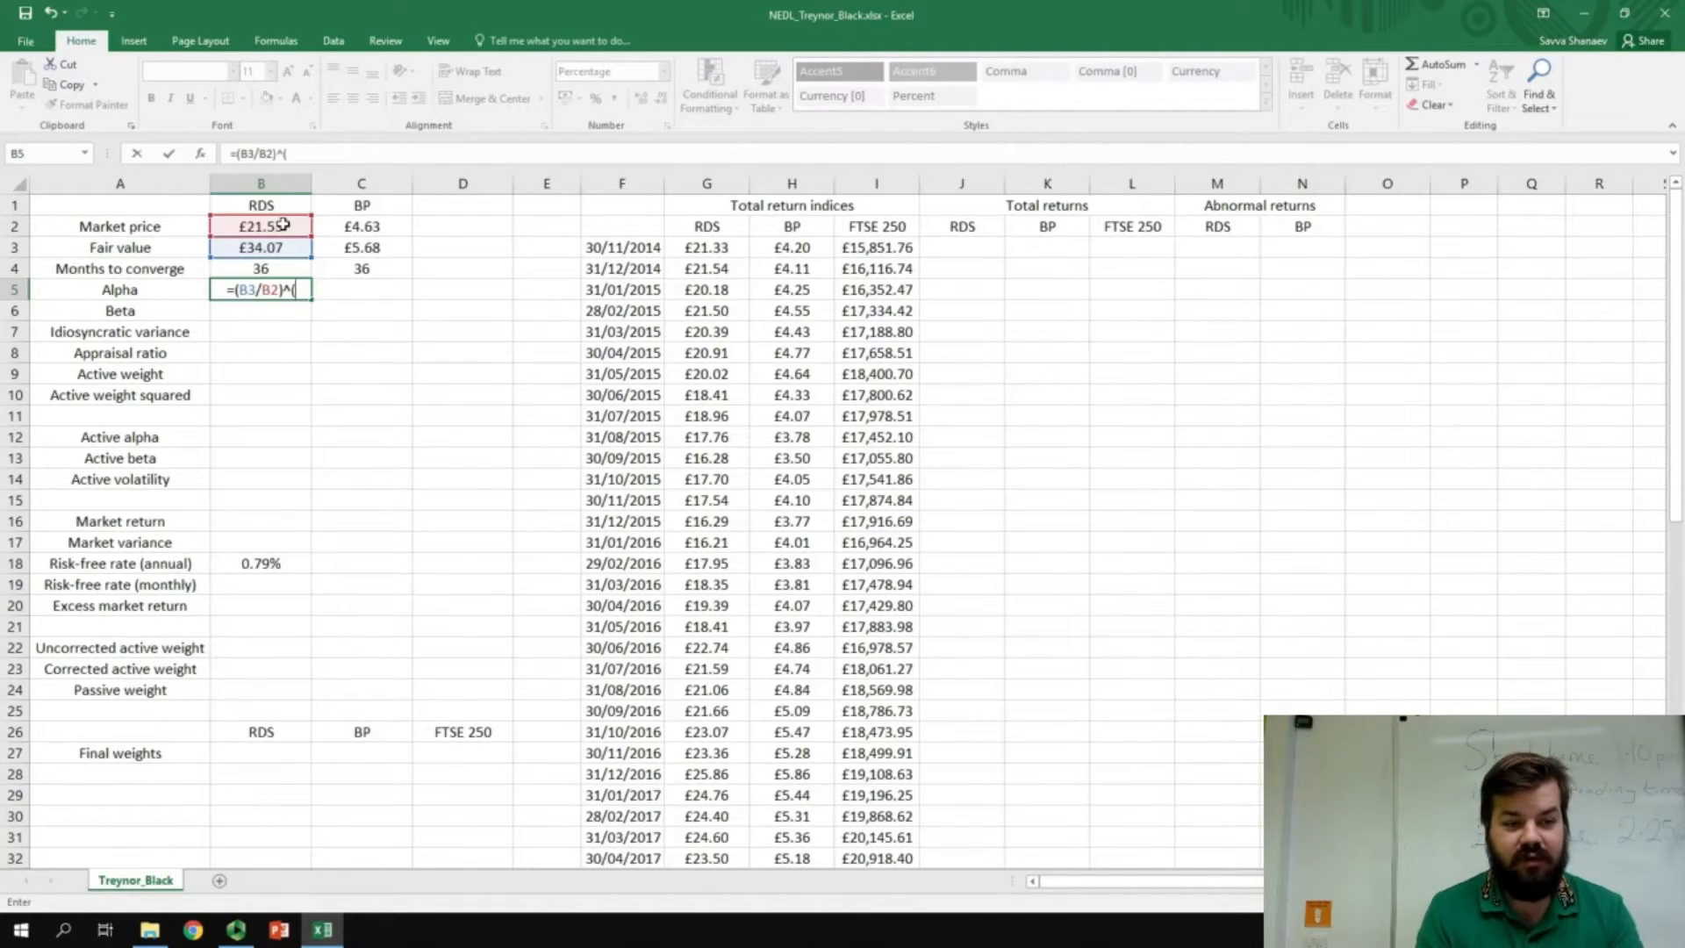
text(1/36)
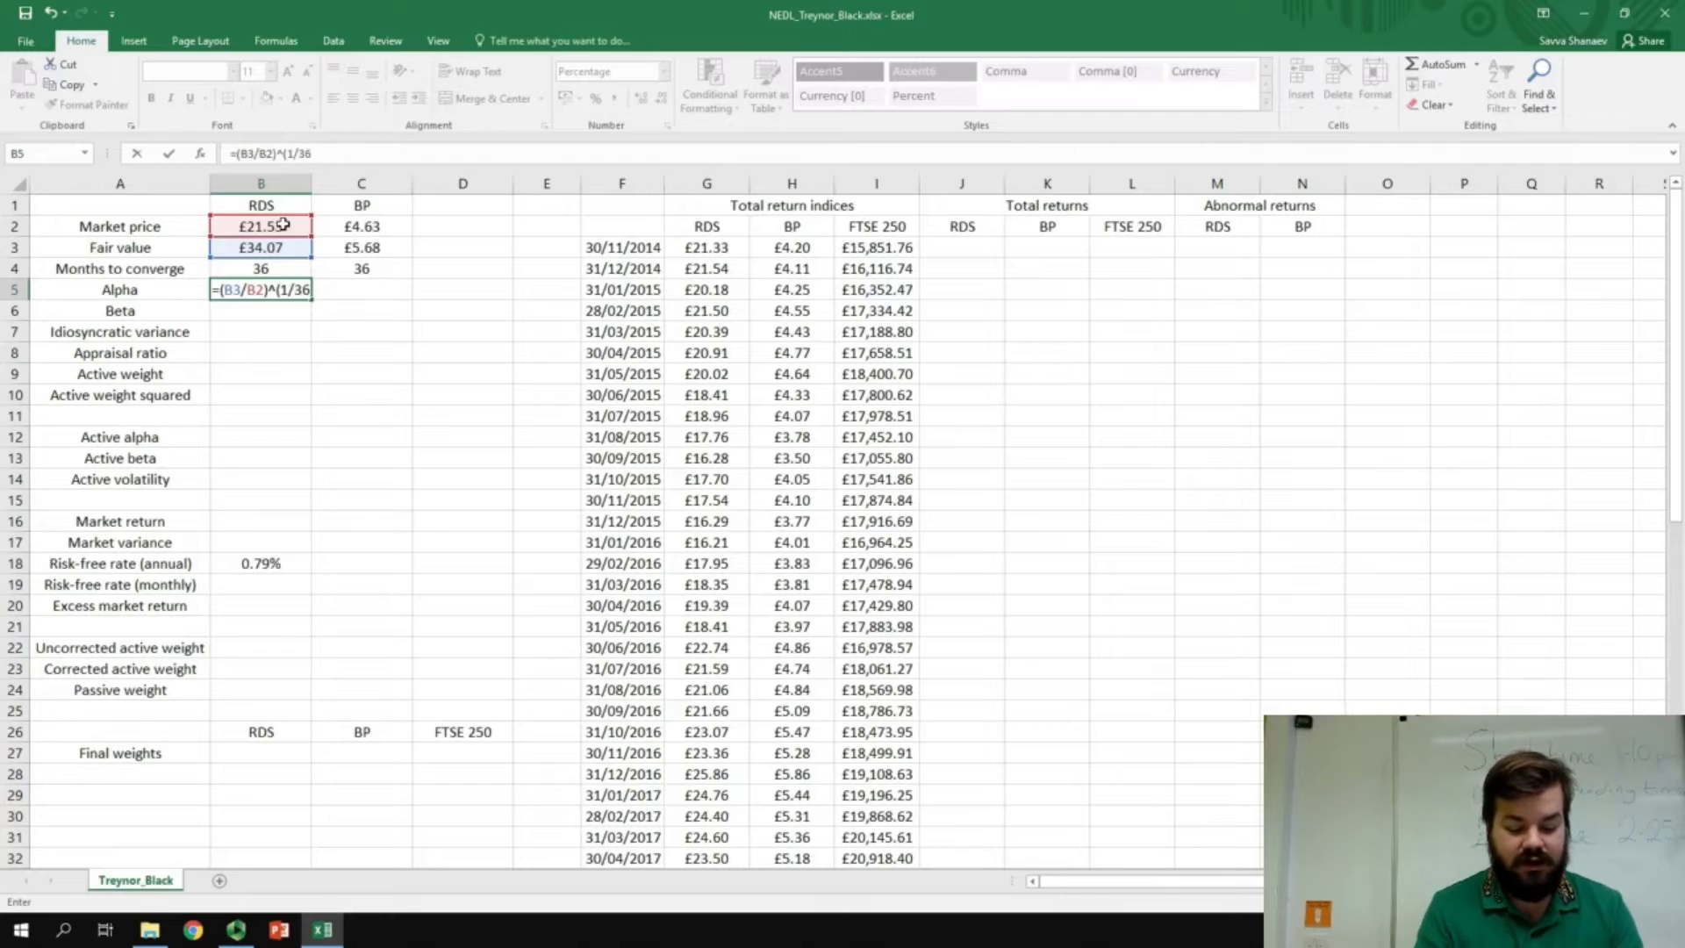
text())
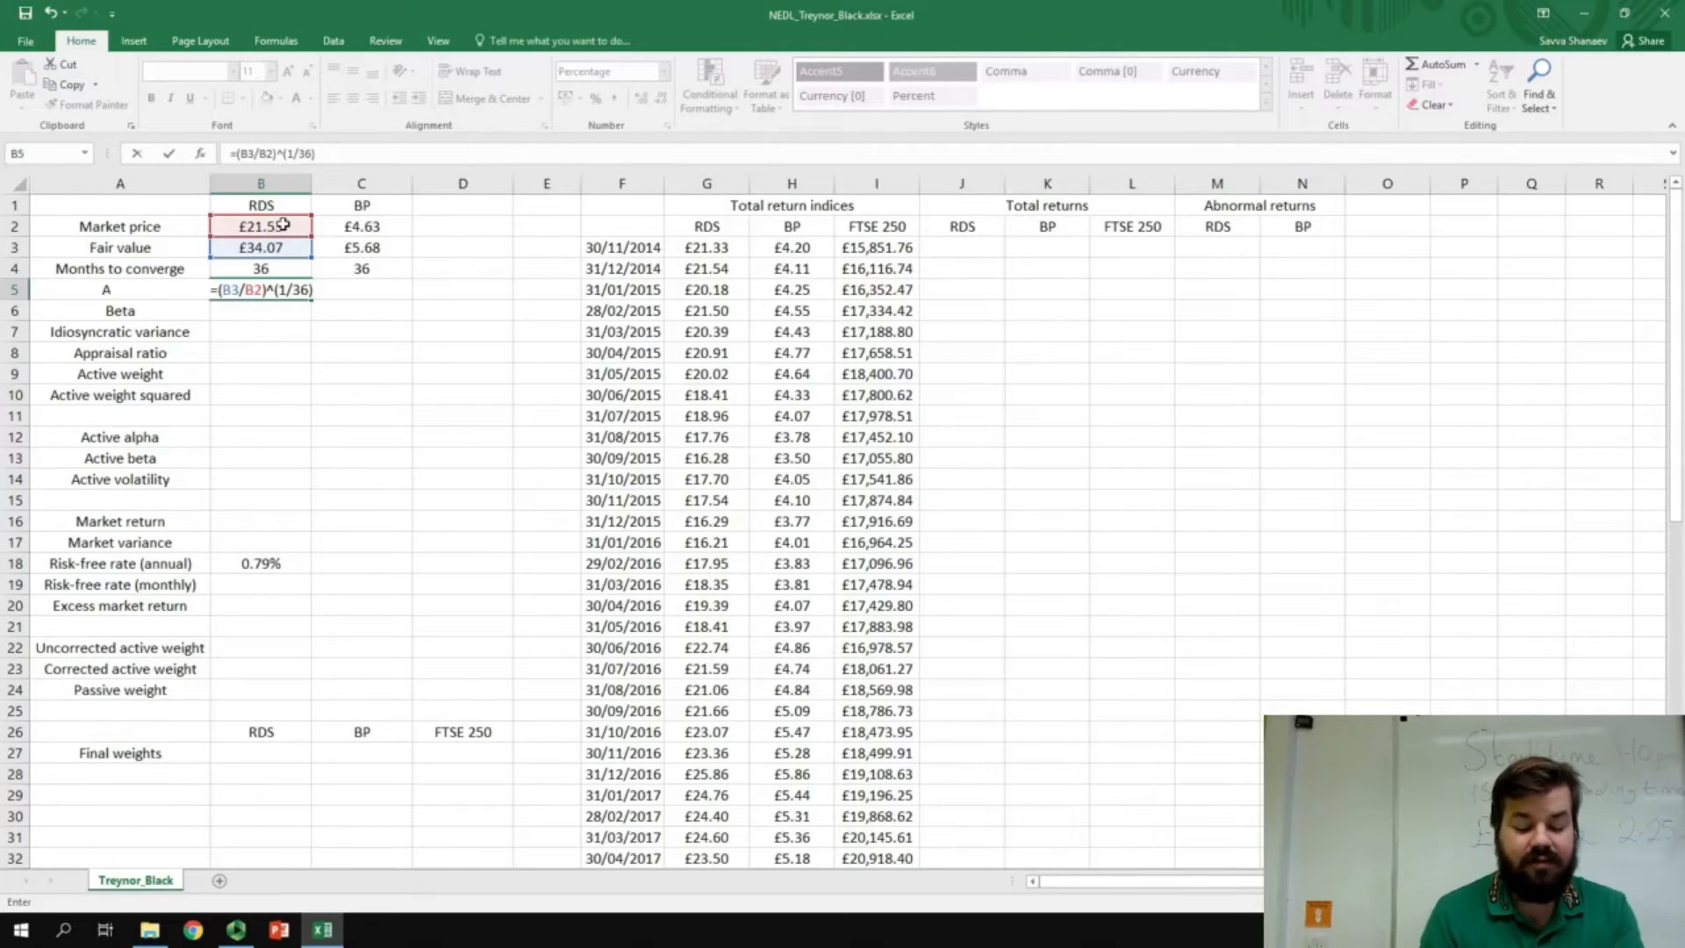
text(-1)
key(Return)
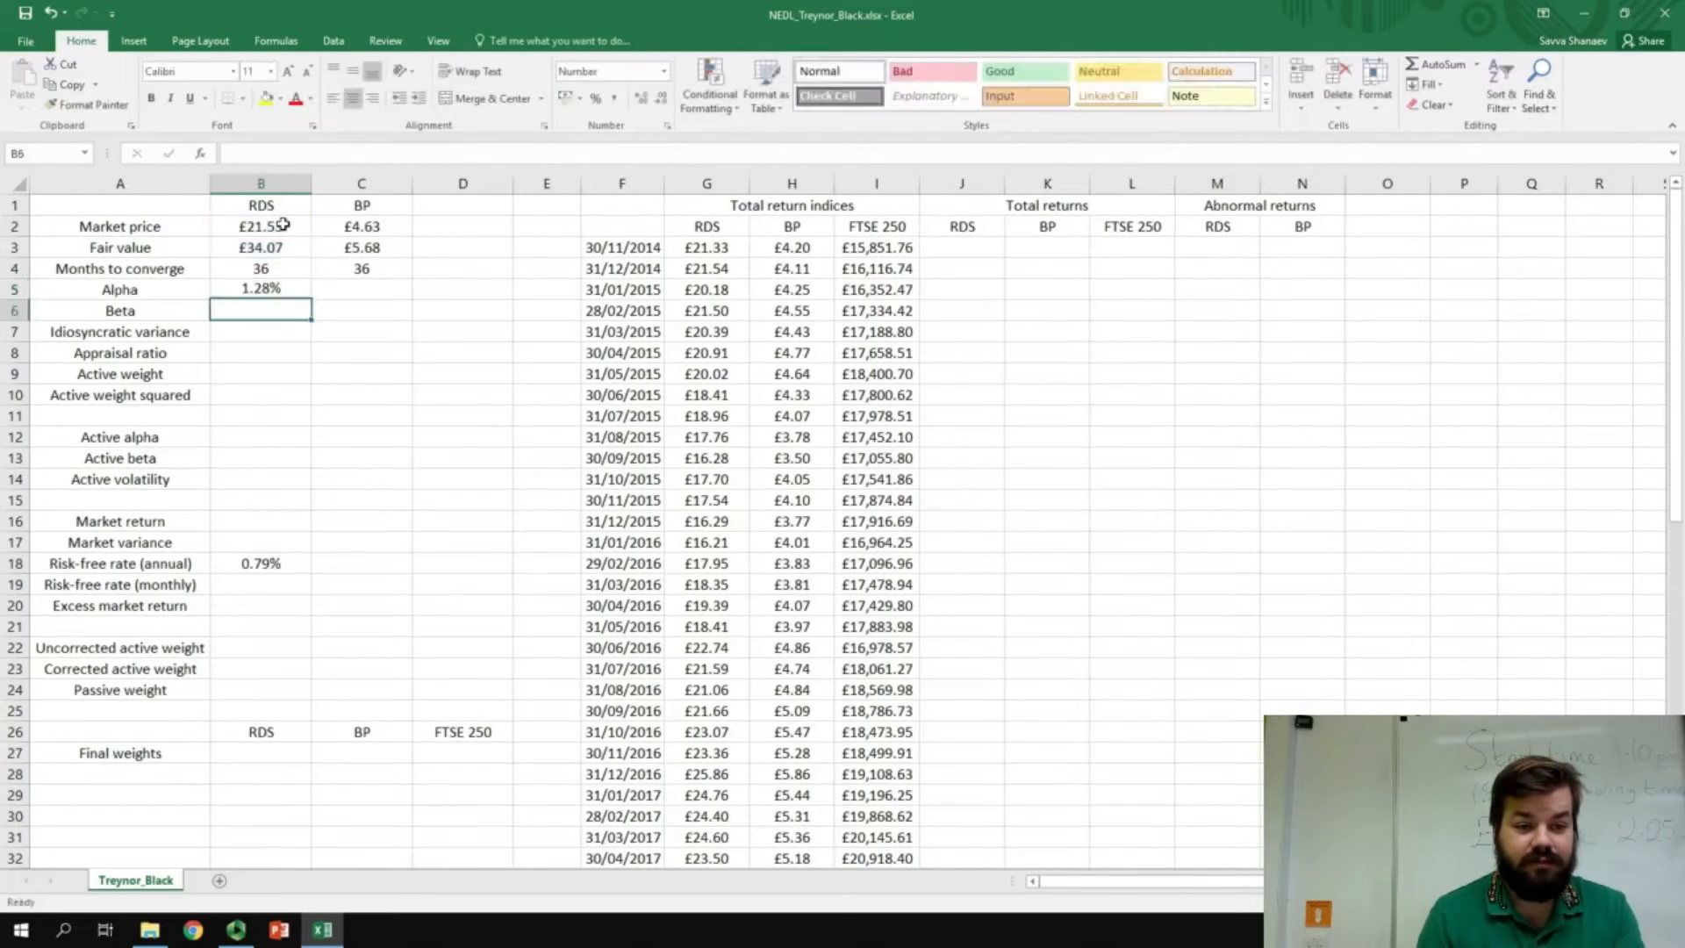
- Copy the RDS alpha formula across to the BP alpha in C5
key(Up)
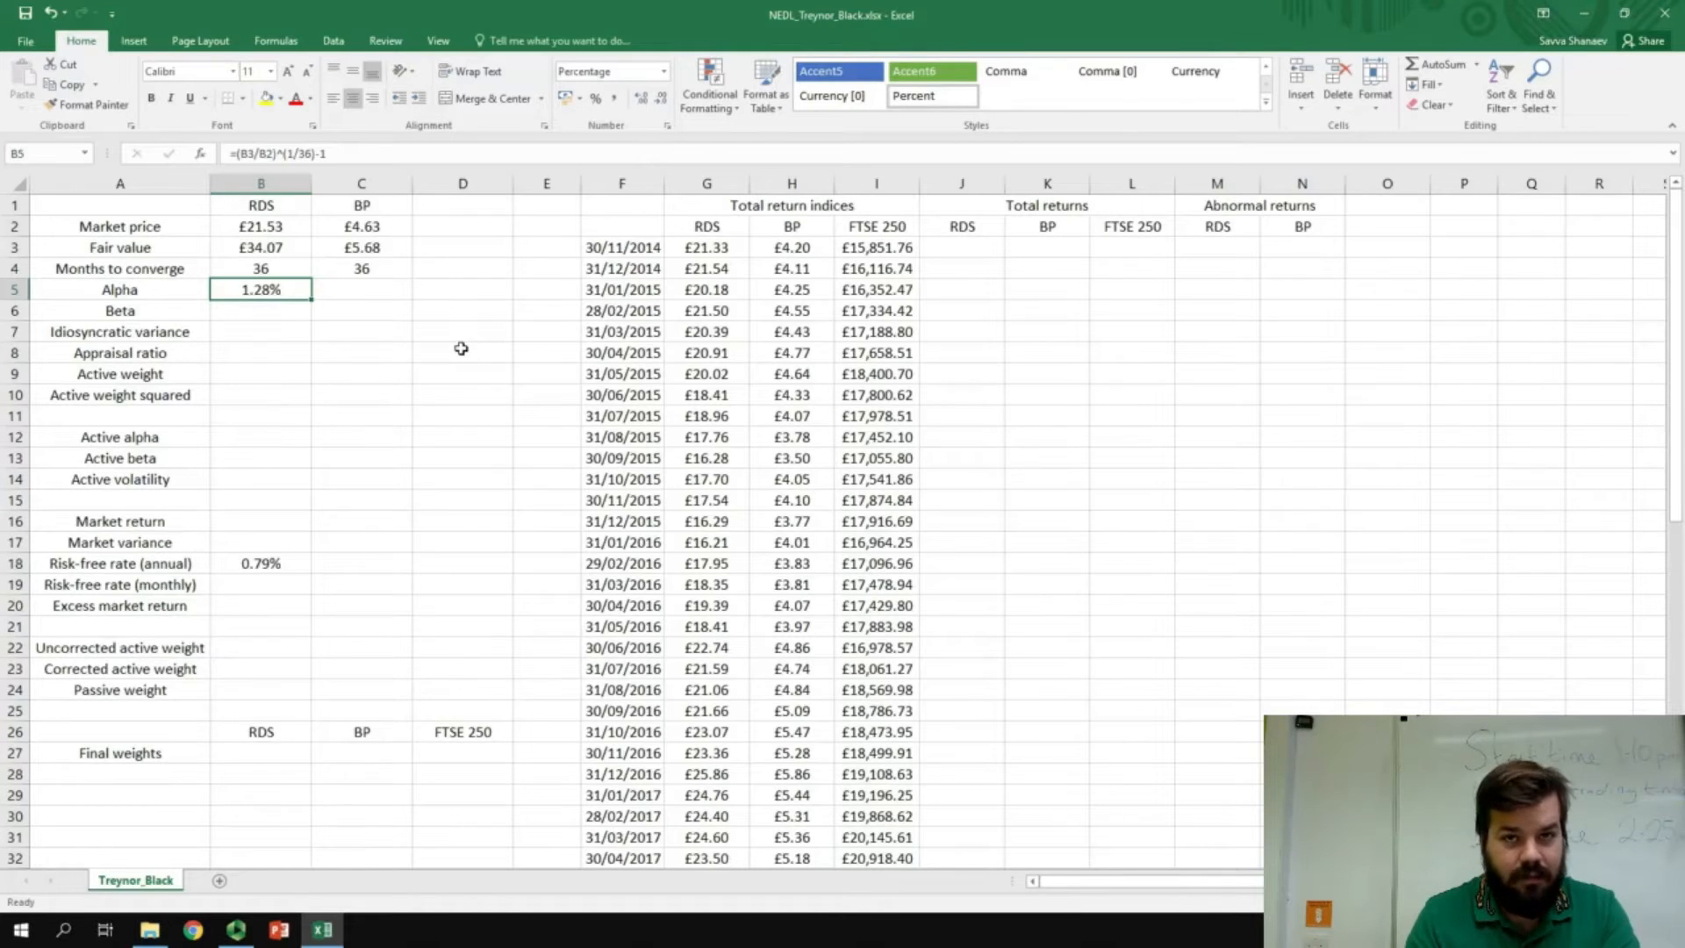
drag(309, 301, 396, 302)
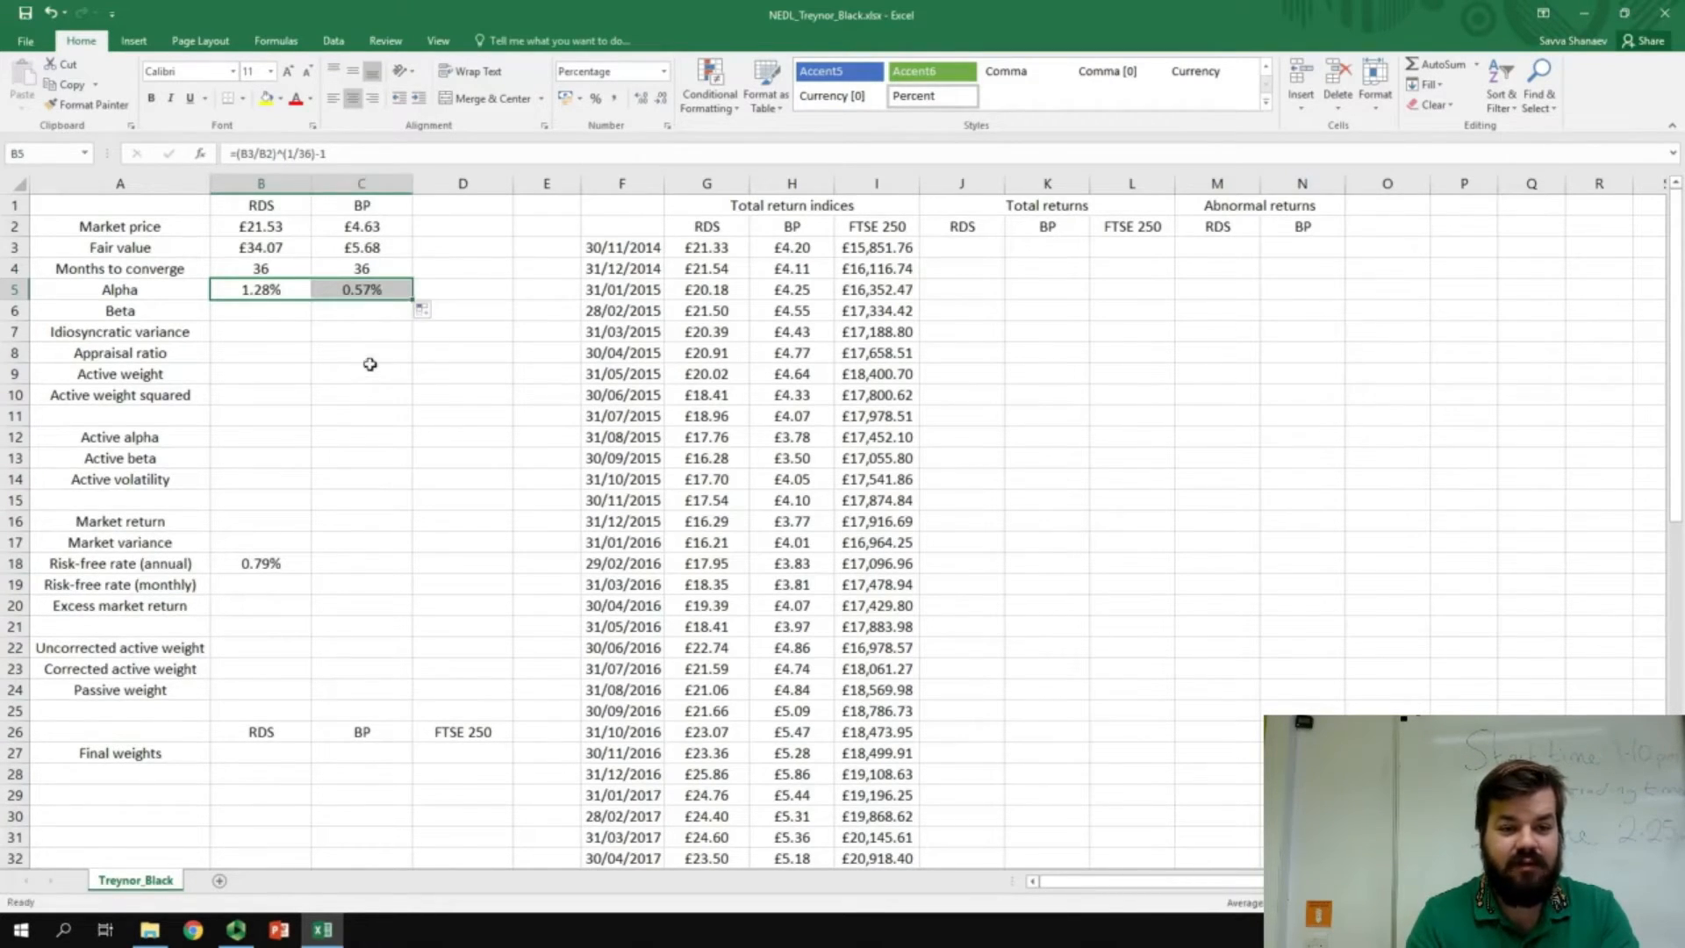
click(368, 356)
click(372, 291)
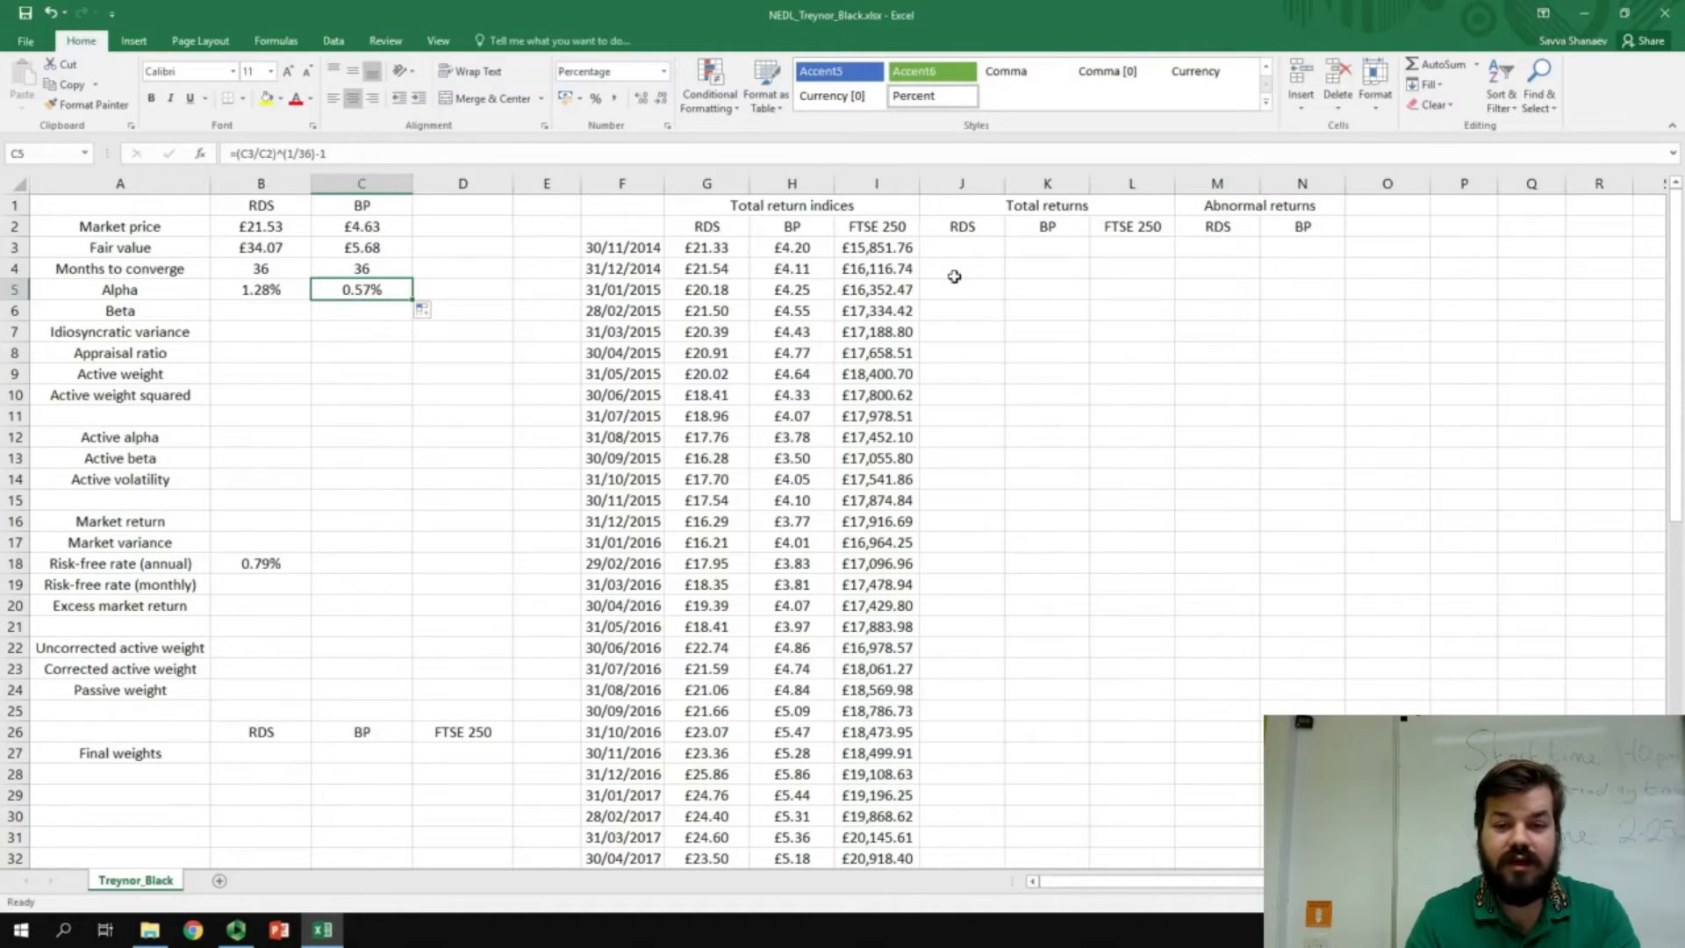
- Examine the total return index columns for RDS, BP and FTSE 250, including their first two months
click(719, 209)
click(755, 228)
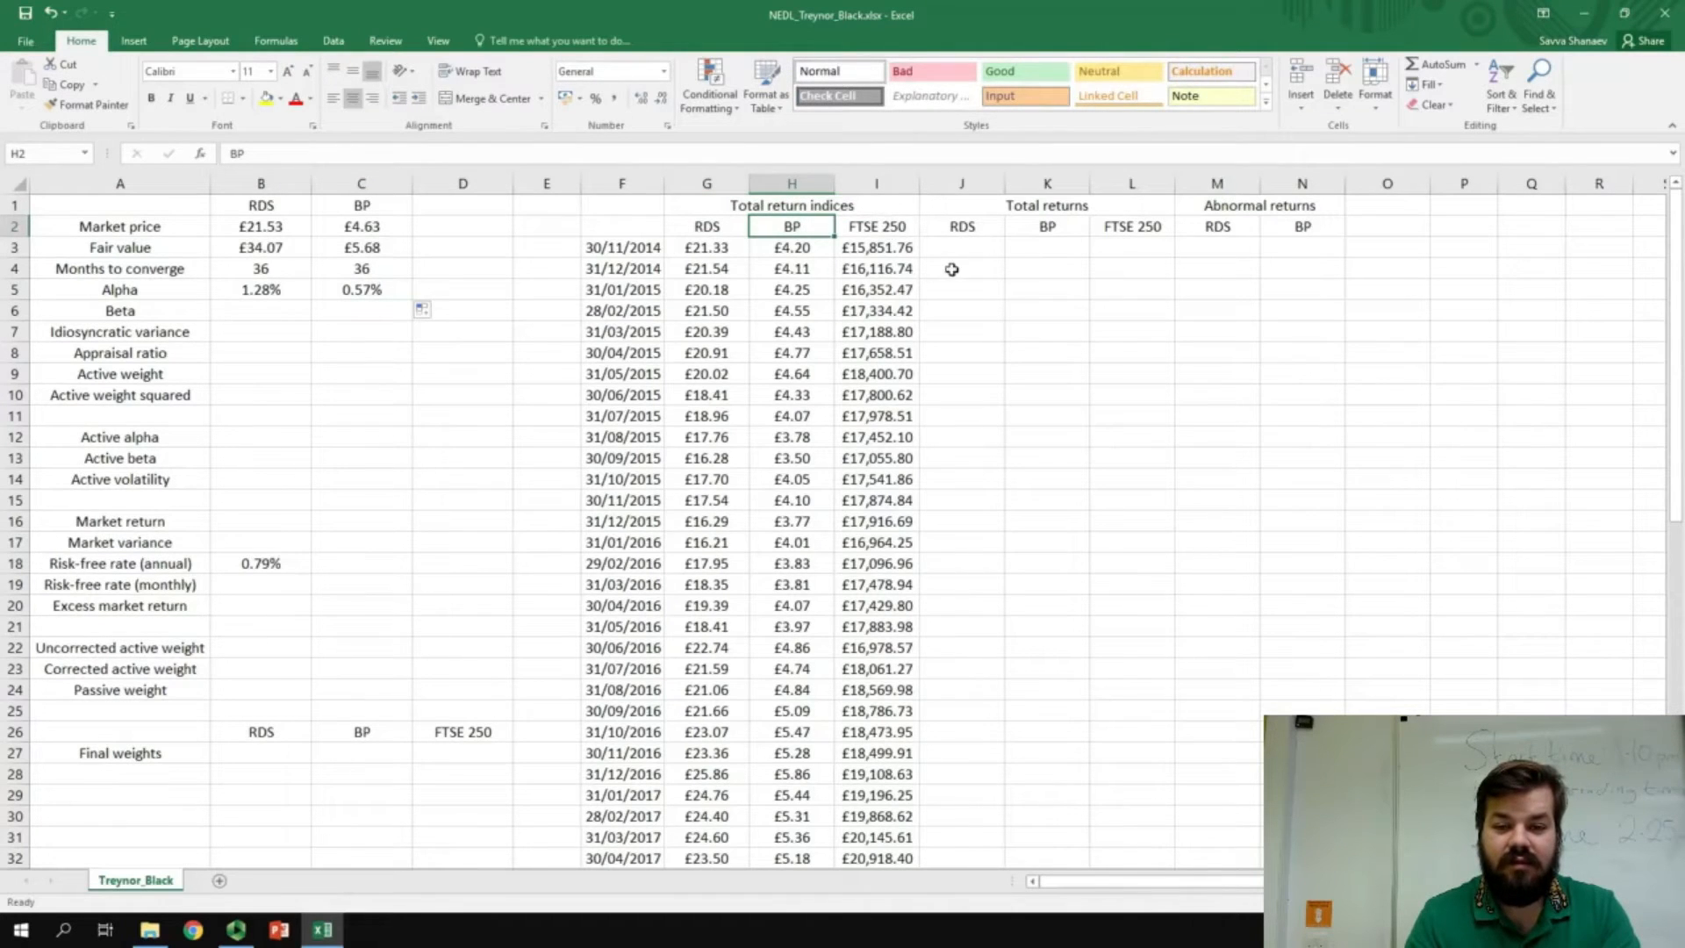
click(883, 225)
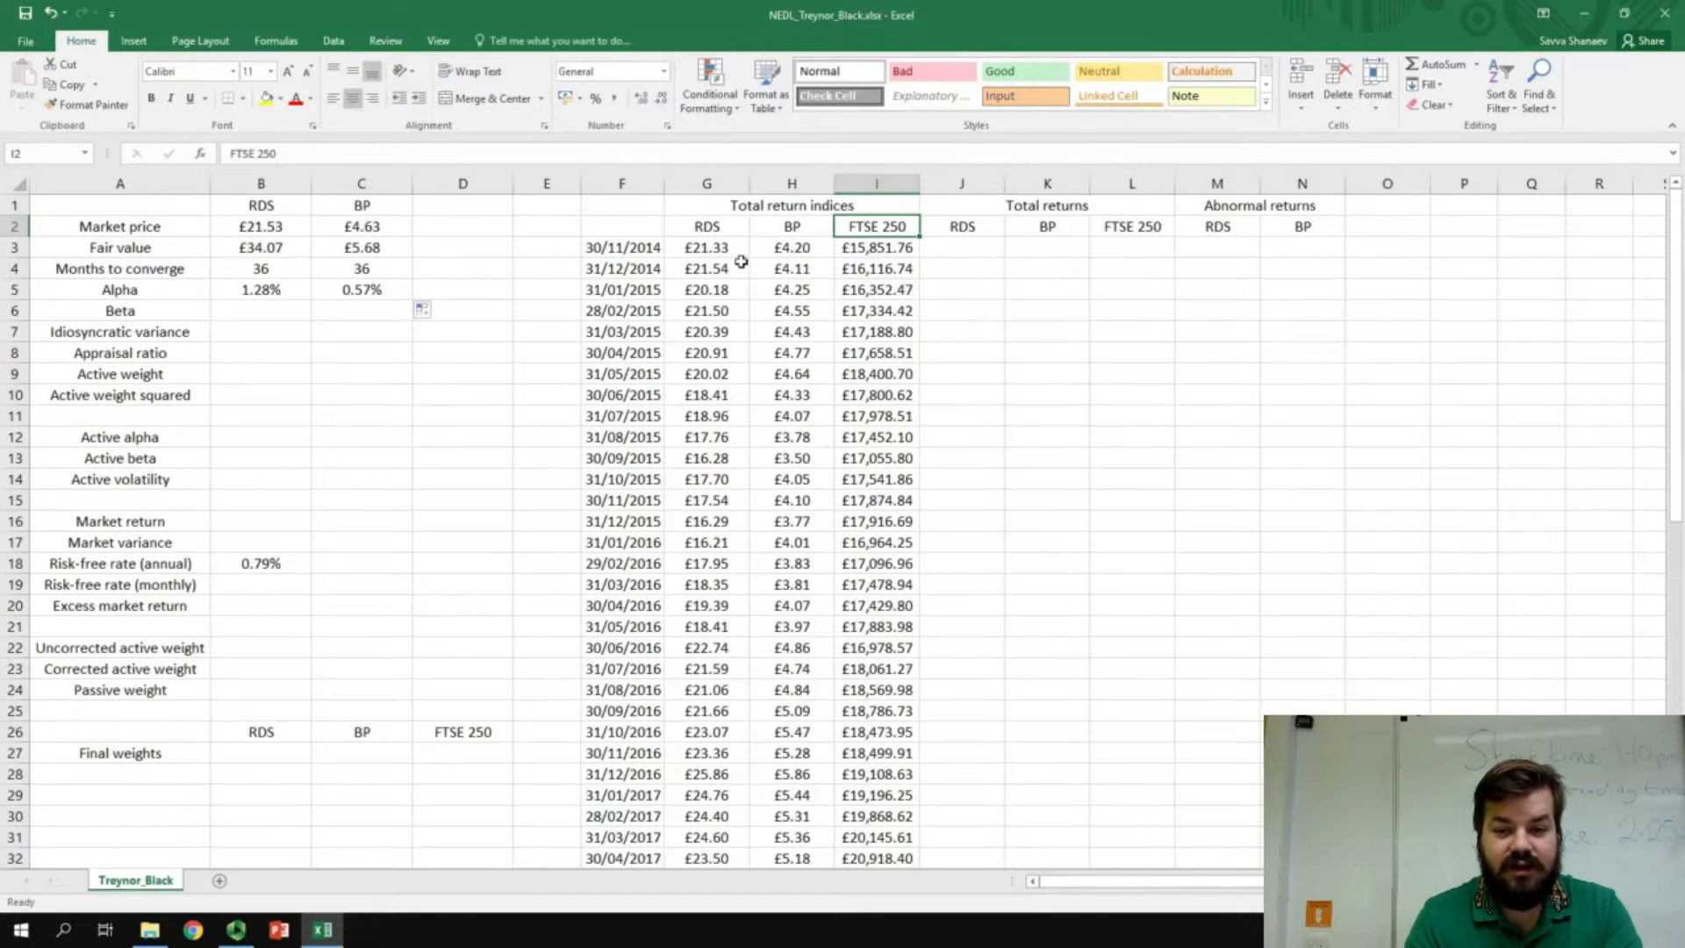
drag(713, 250, 877, 272)
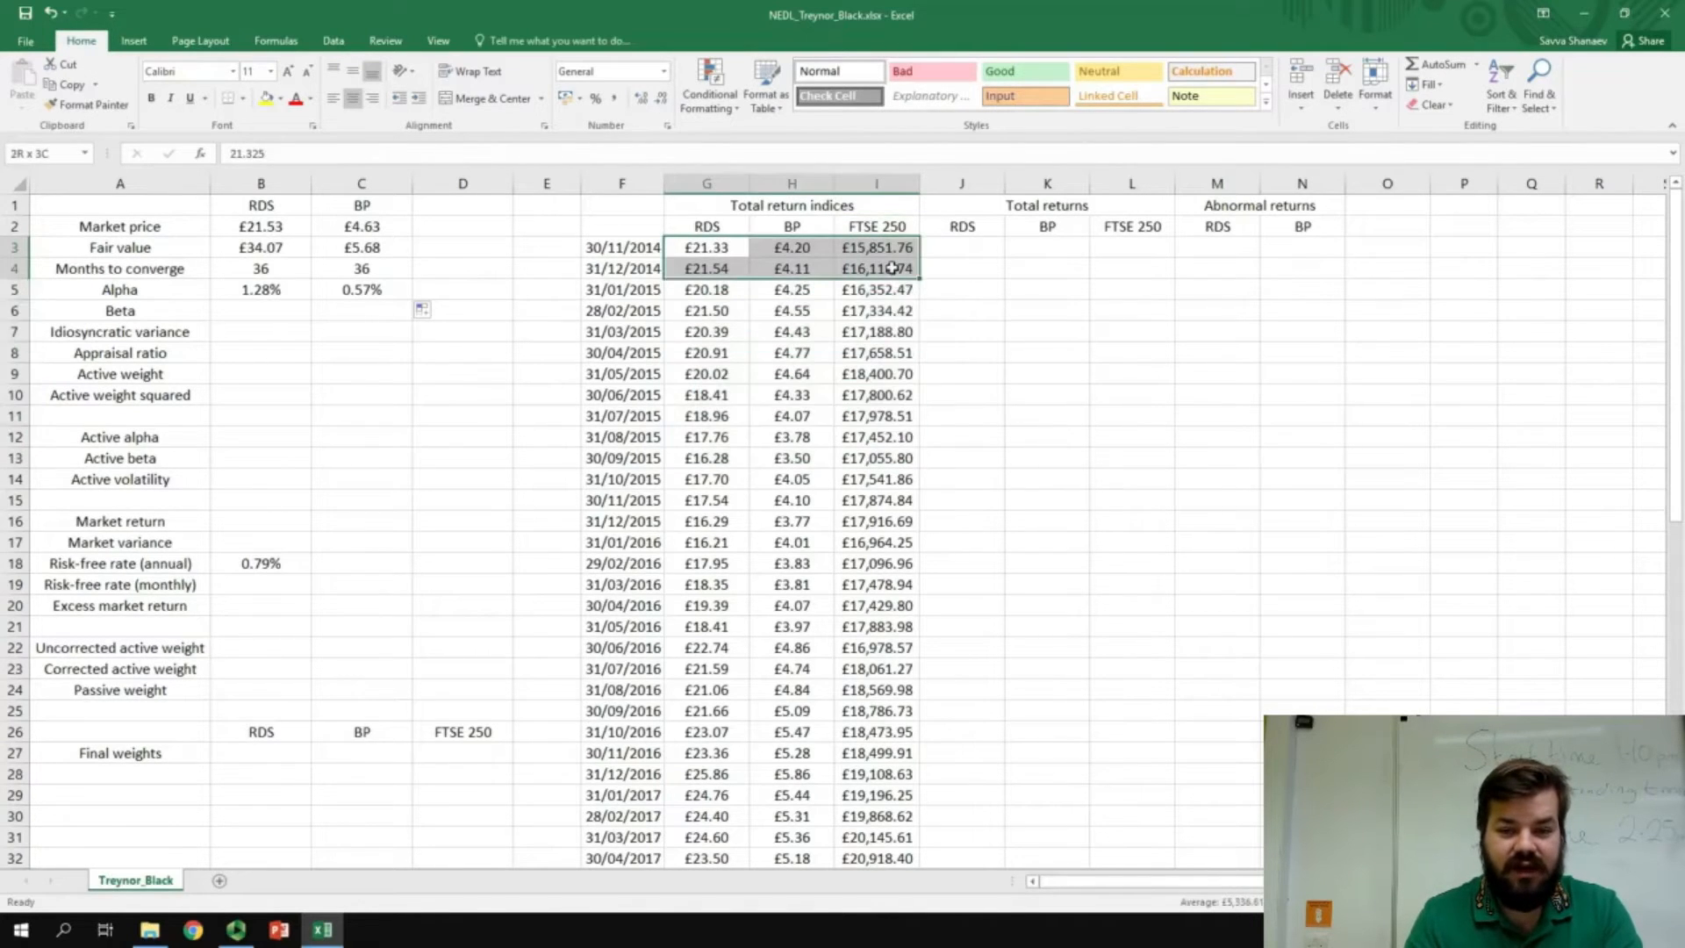
- Calculate the first RDS total return in J4 with the formula =G4/G3-1
click(959, 270)
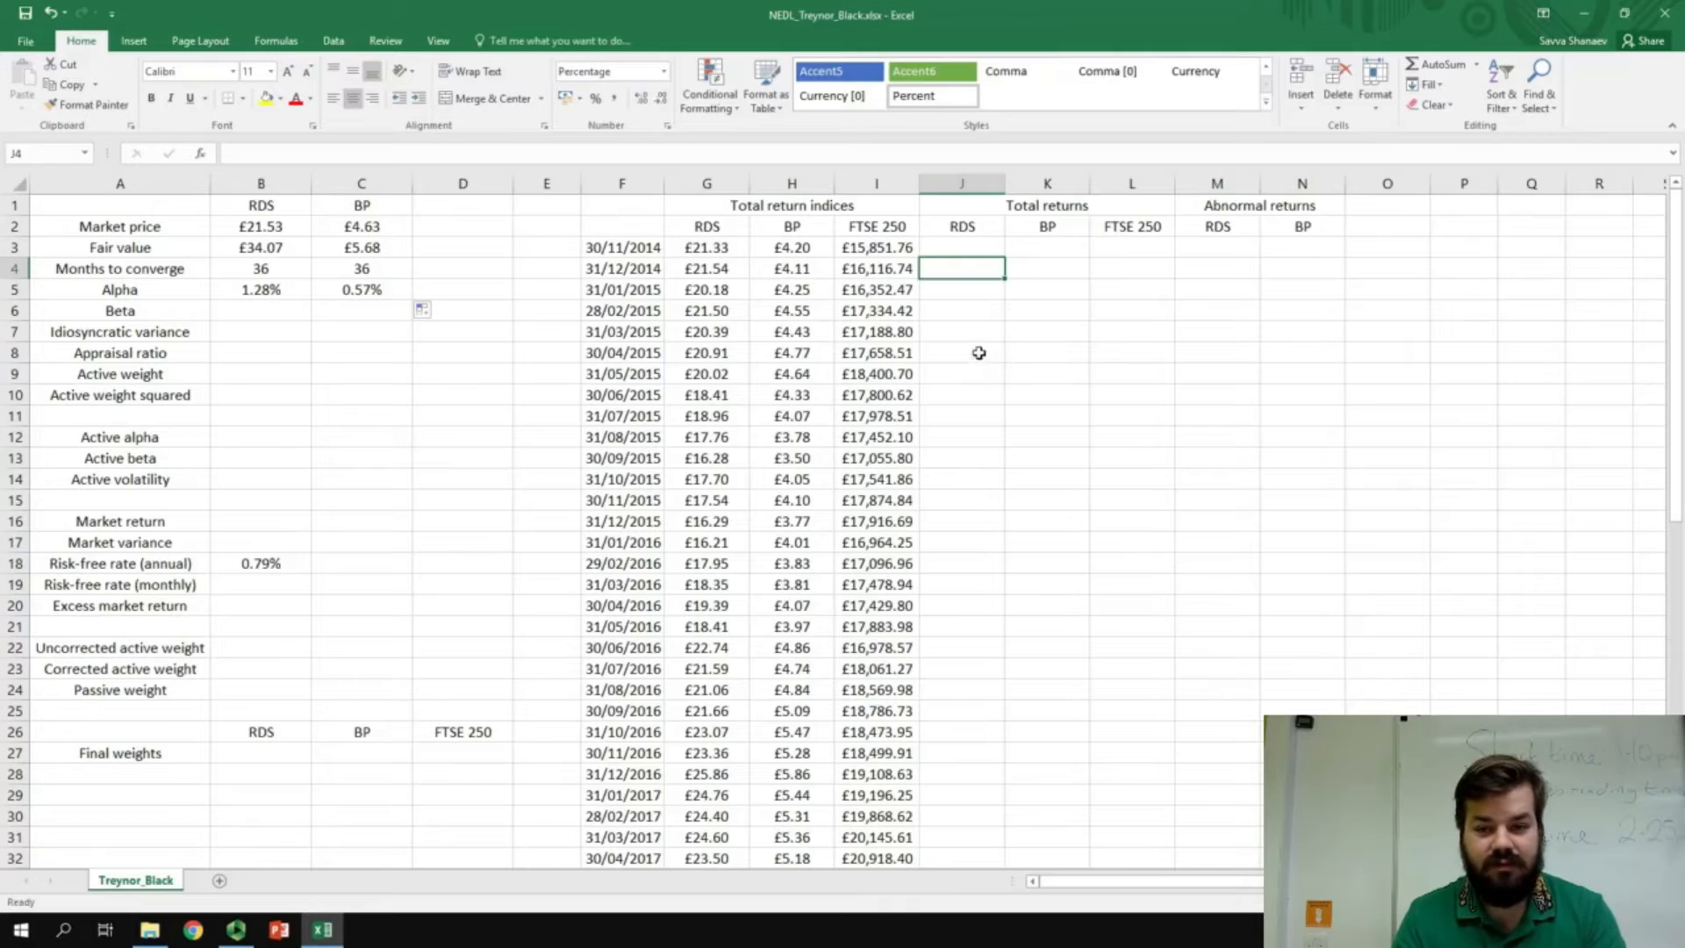
text(=)
click(702, 268)
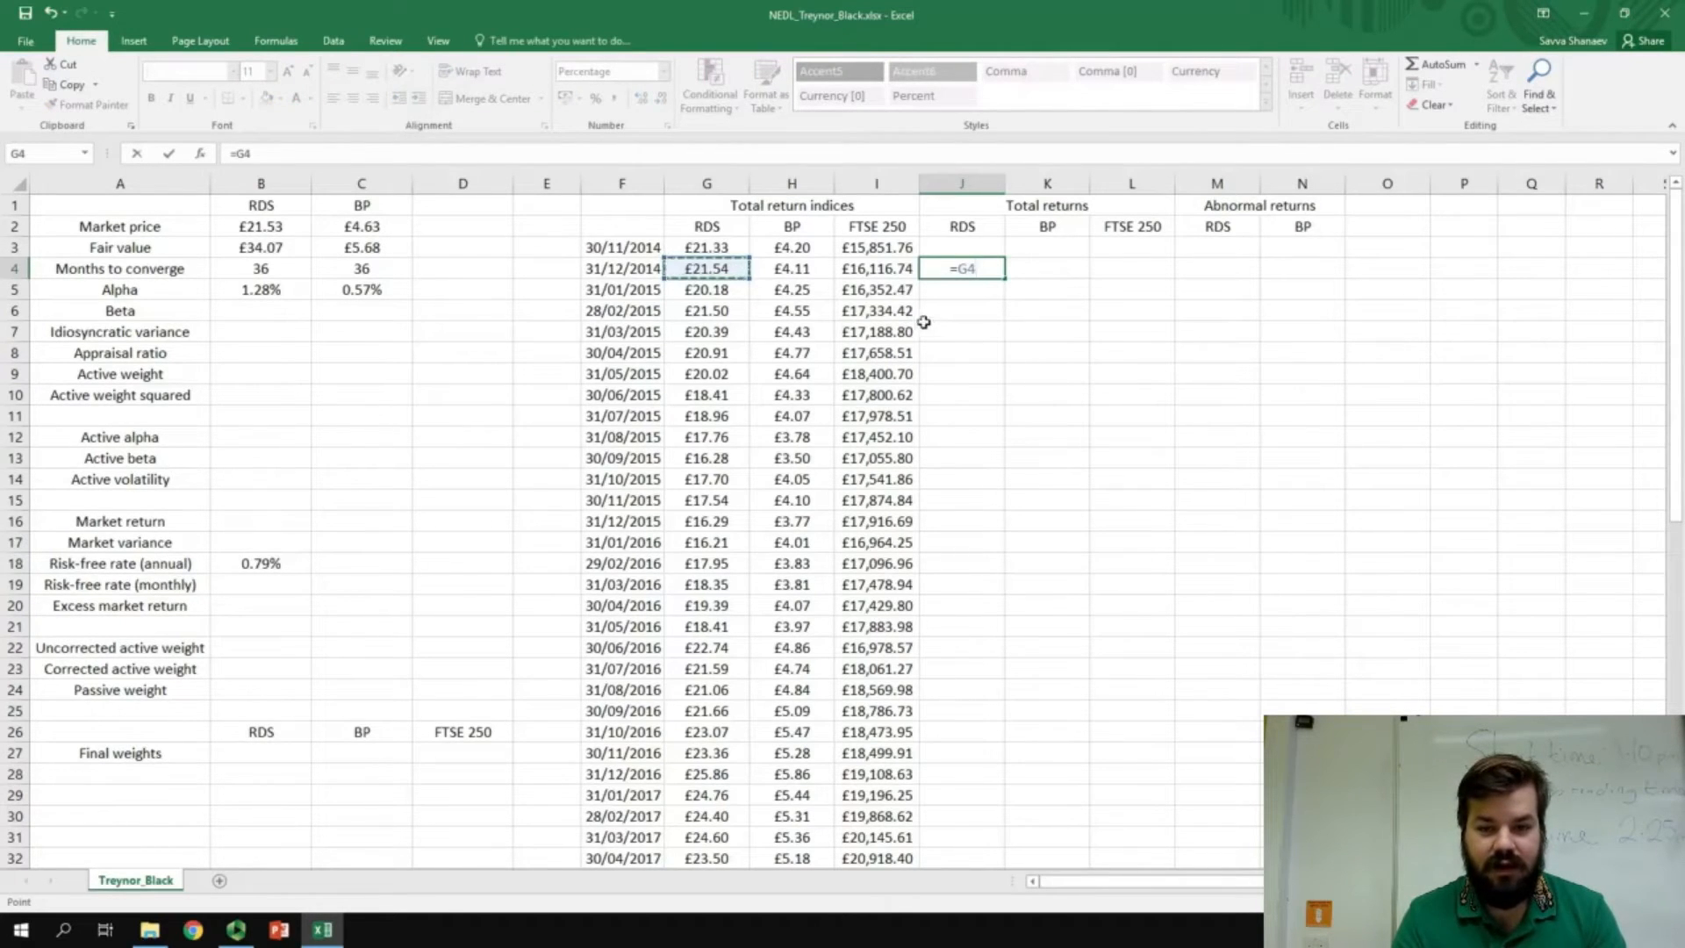
text(/)
click(697, 235)
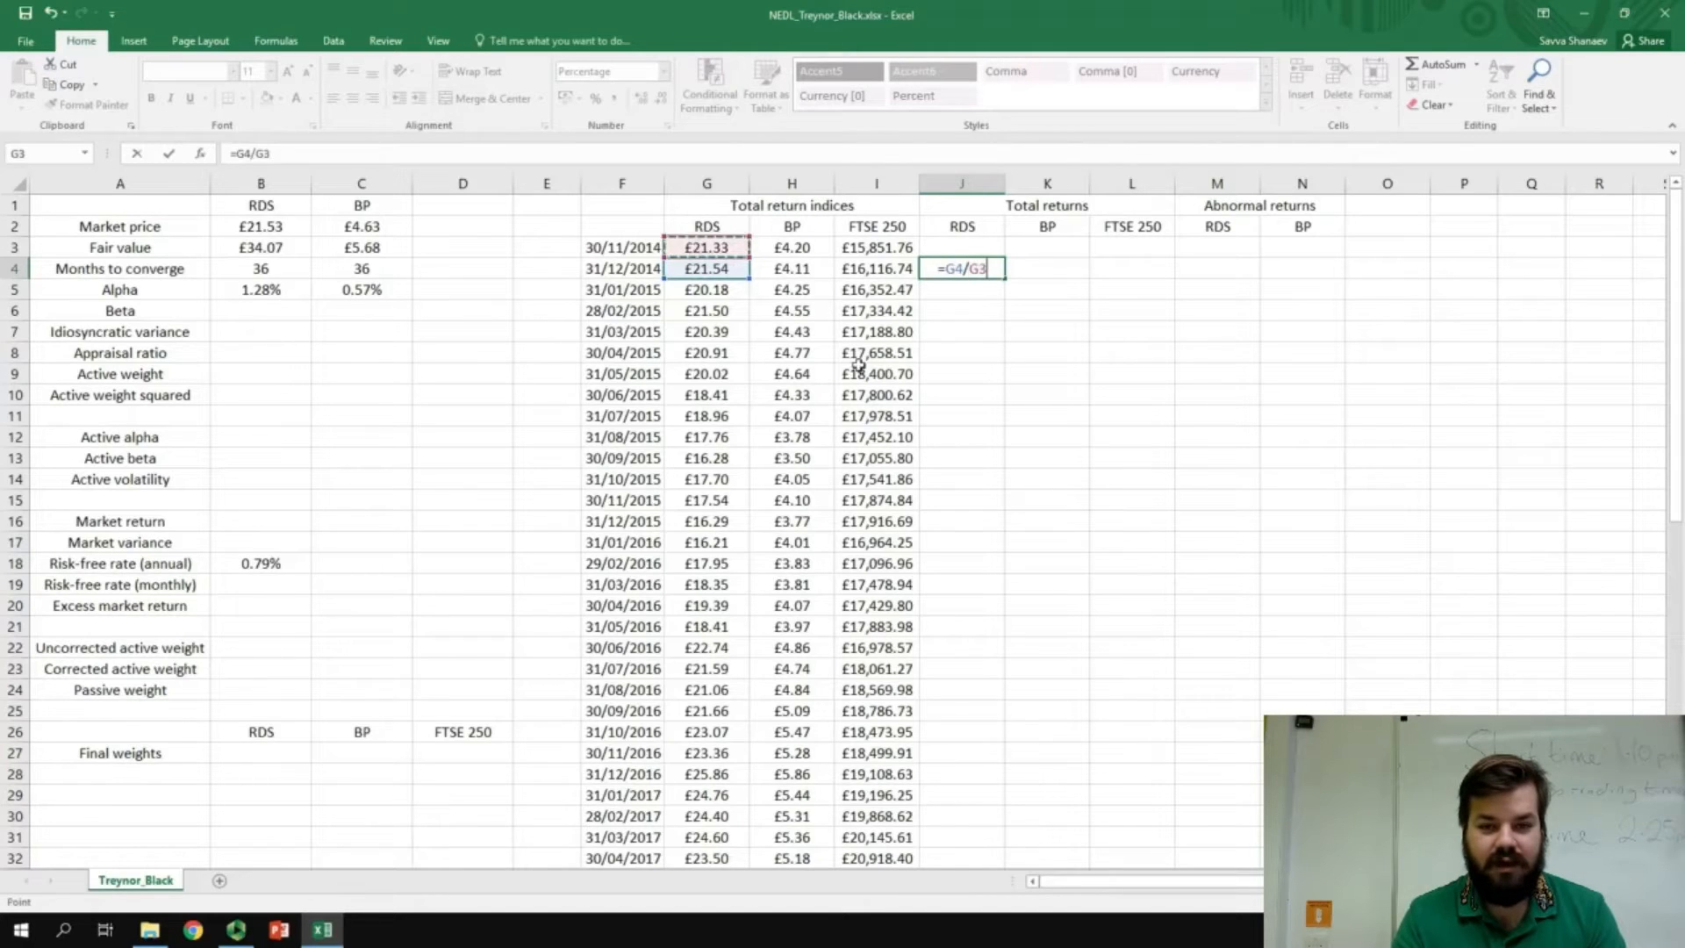
text(-1)
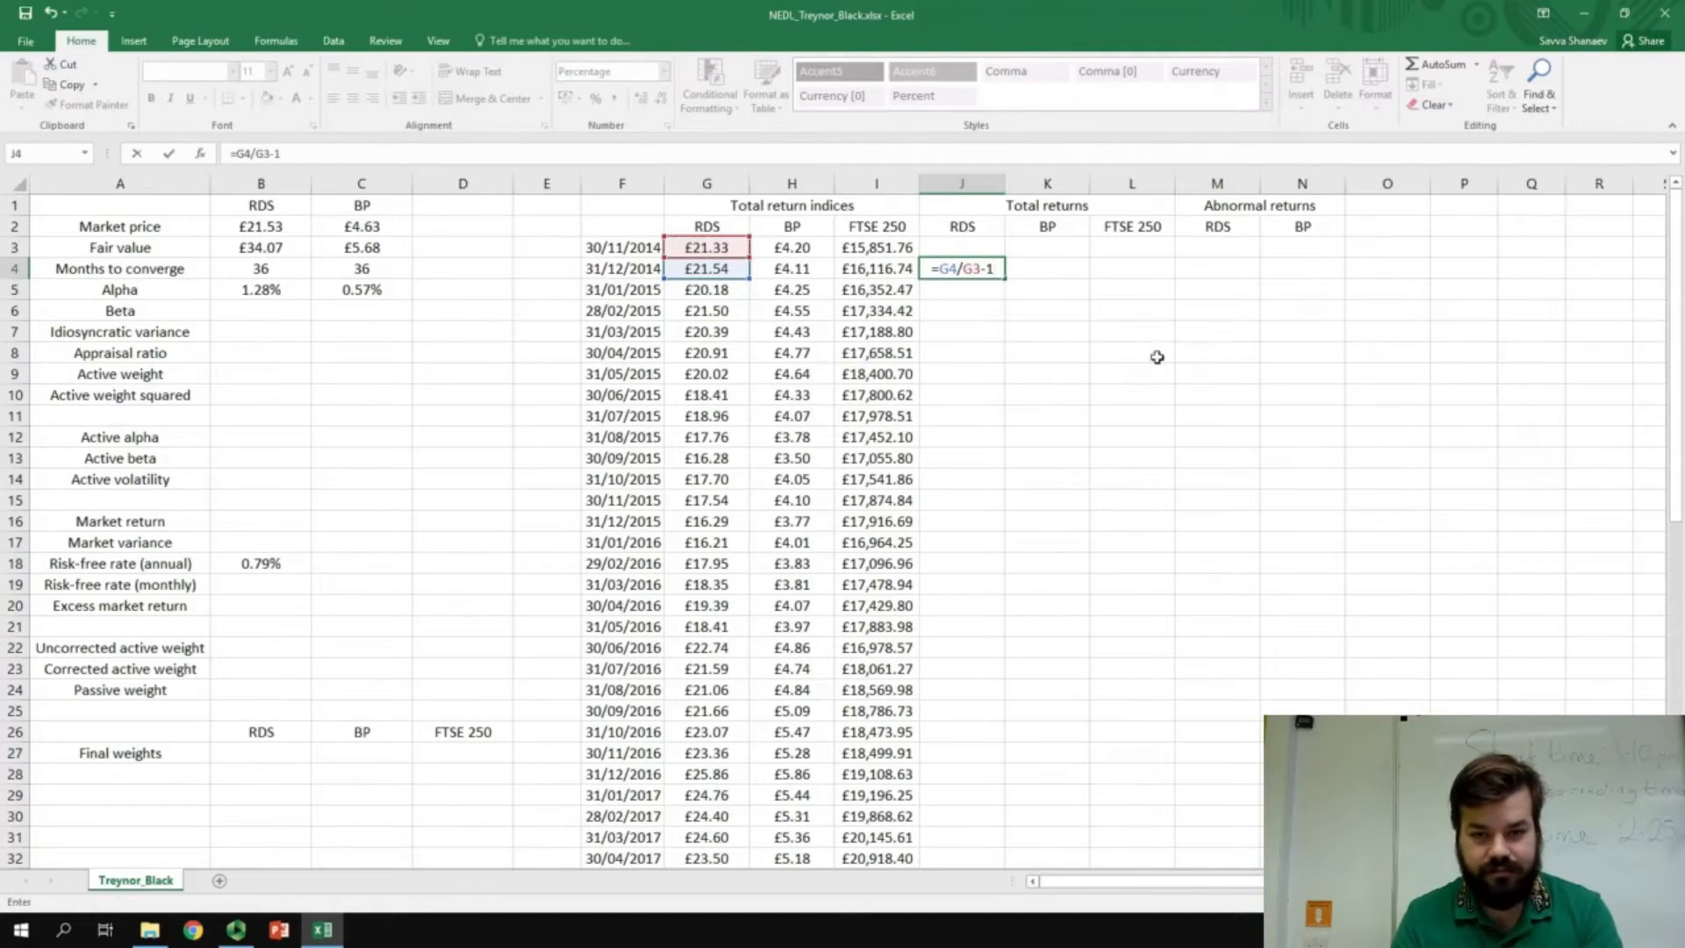
key(Return)
- Fill the total return formula from J4 across to FTSE 250 and down all months to row 63
click(965, 269)
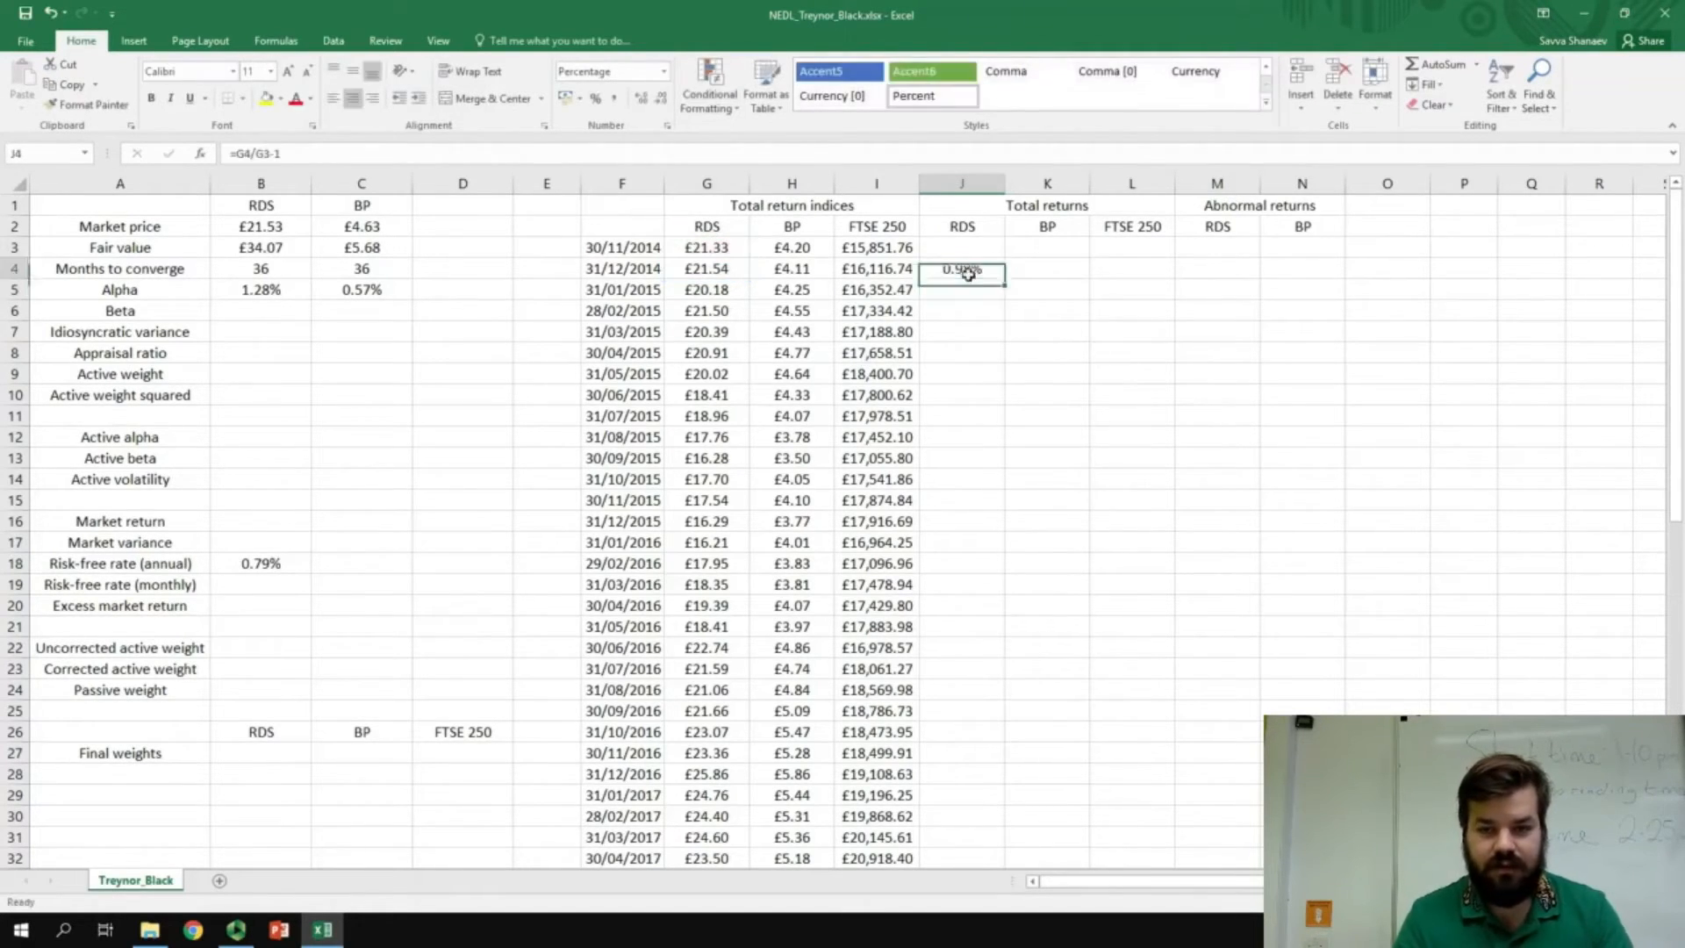
drag(1004, 279, 1182, 277)
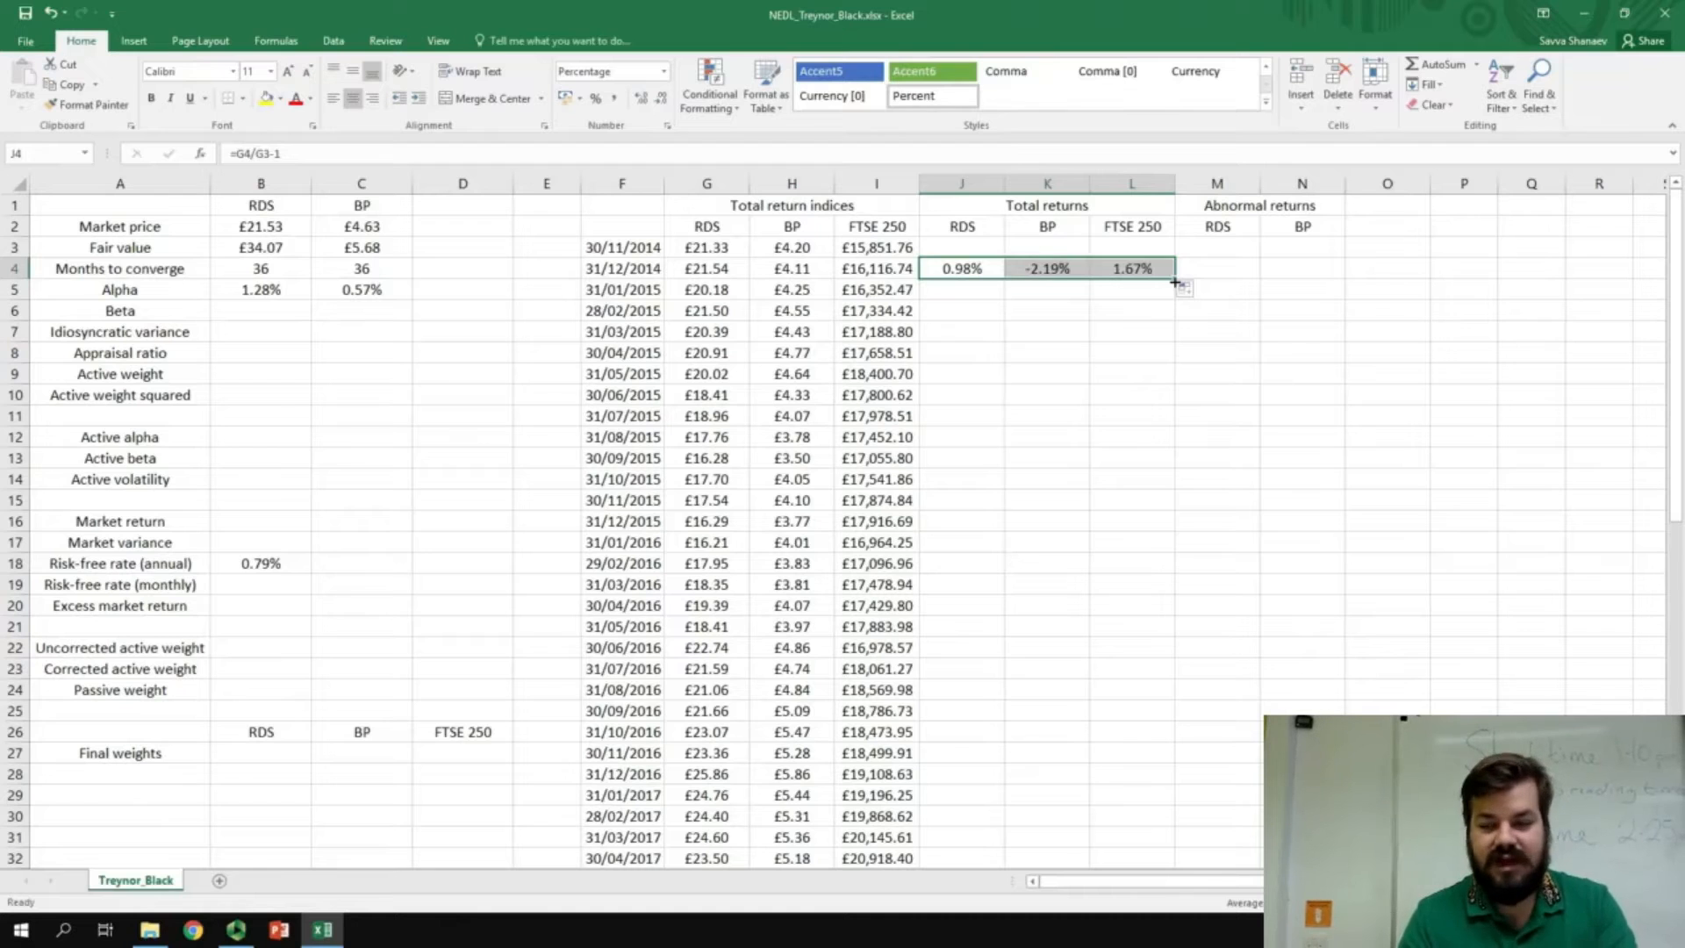
double_click(1175, 282)
click(976, 273)
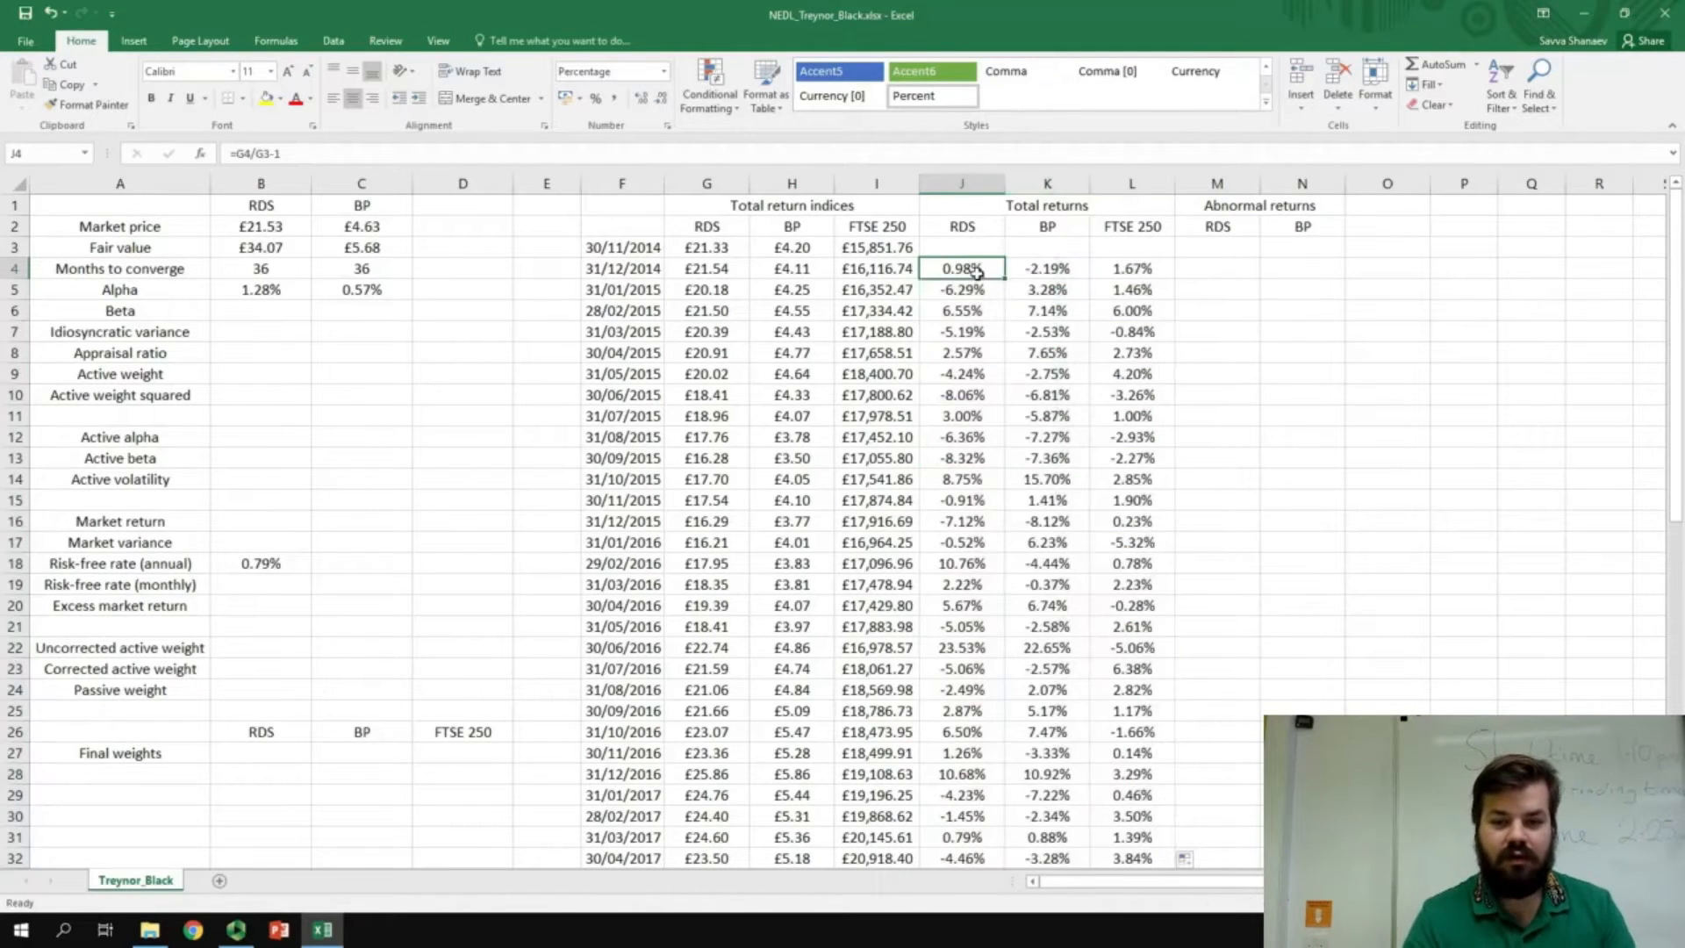
key(ctrl+shift+Down)
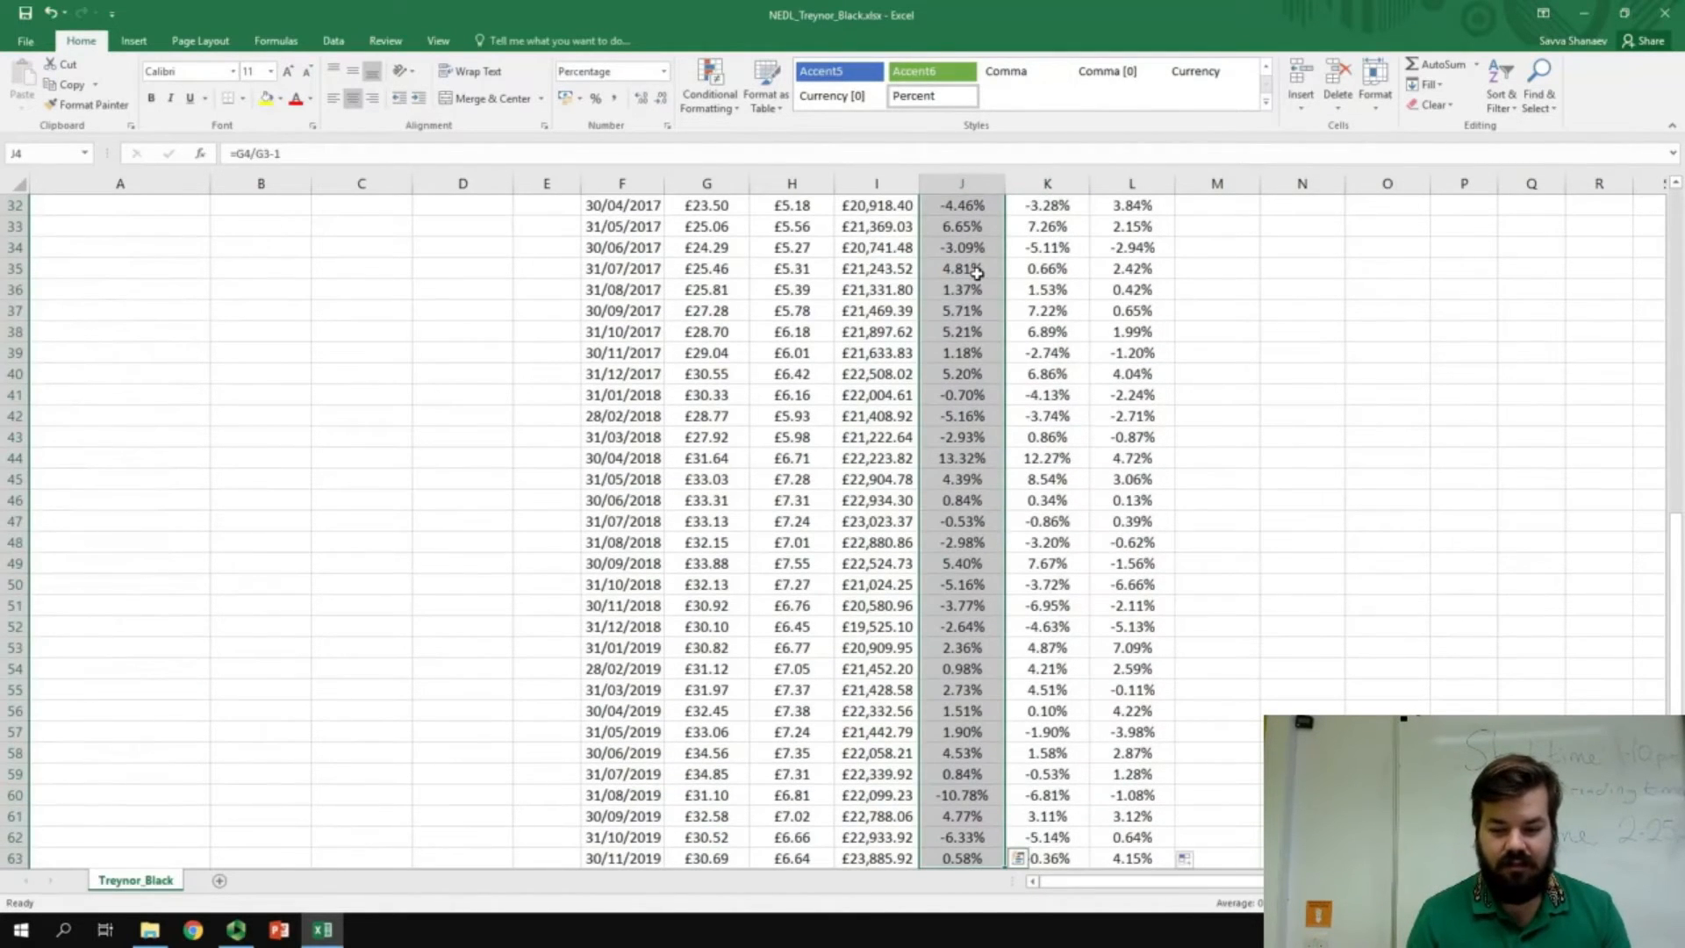
scroll(976, 273, up, 10)
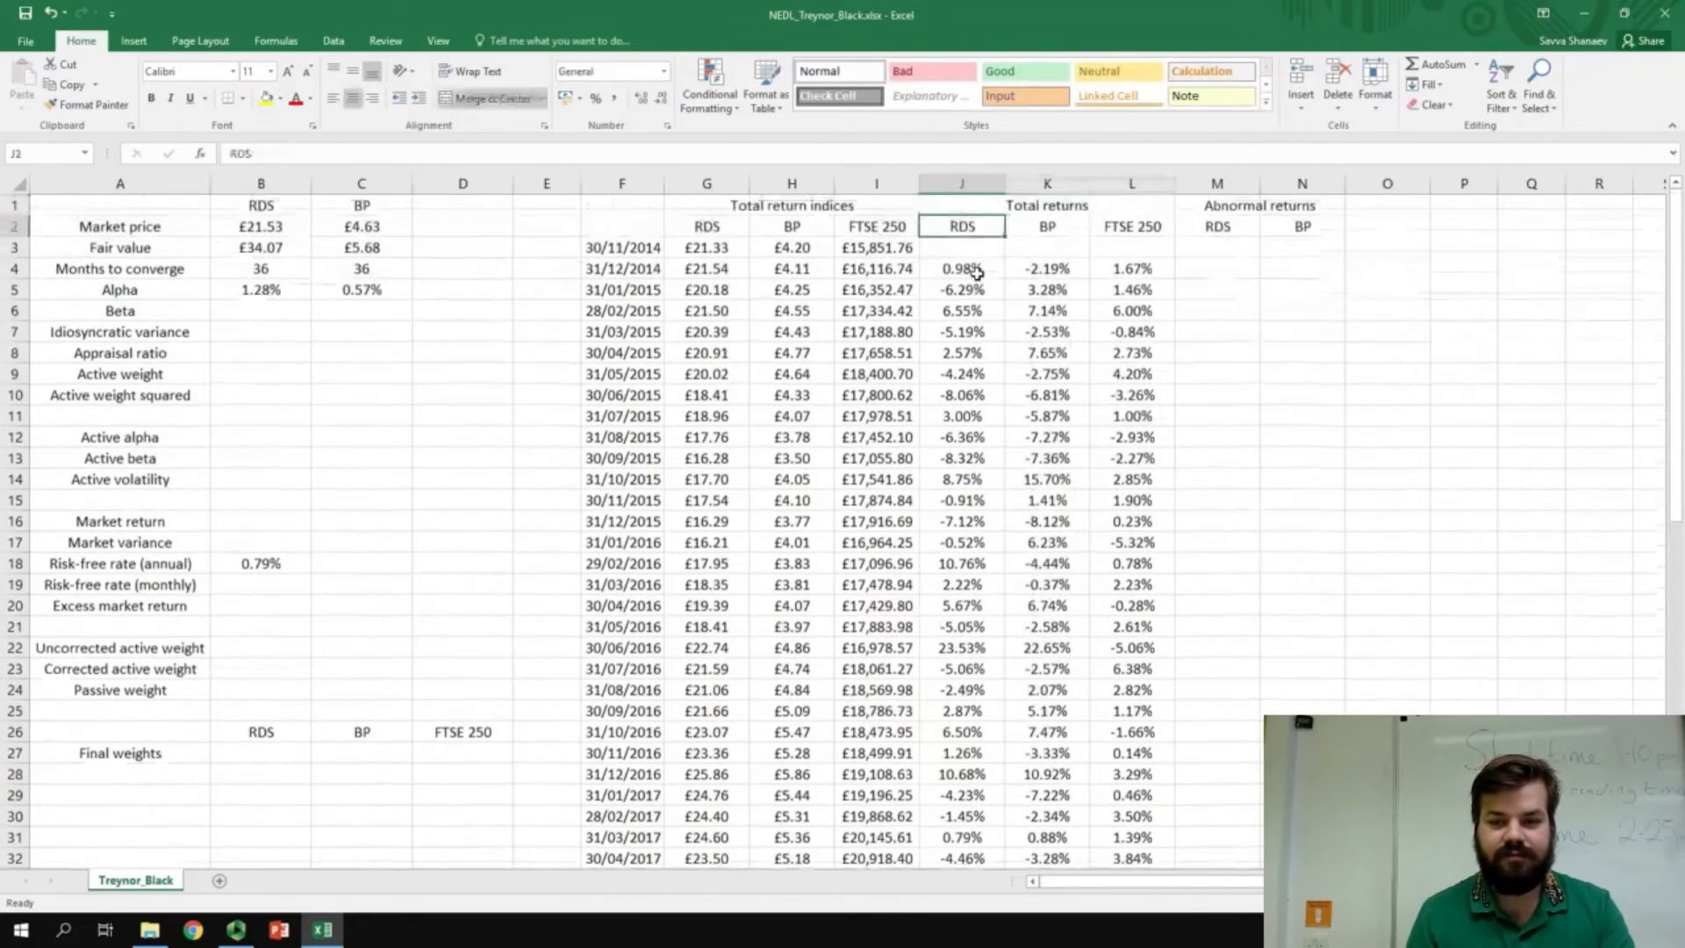
click(977, 273)
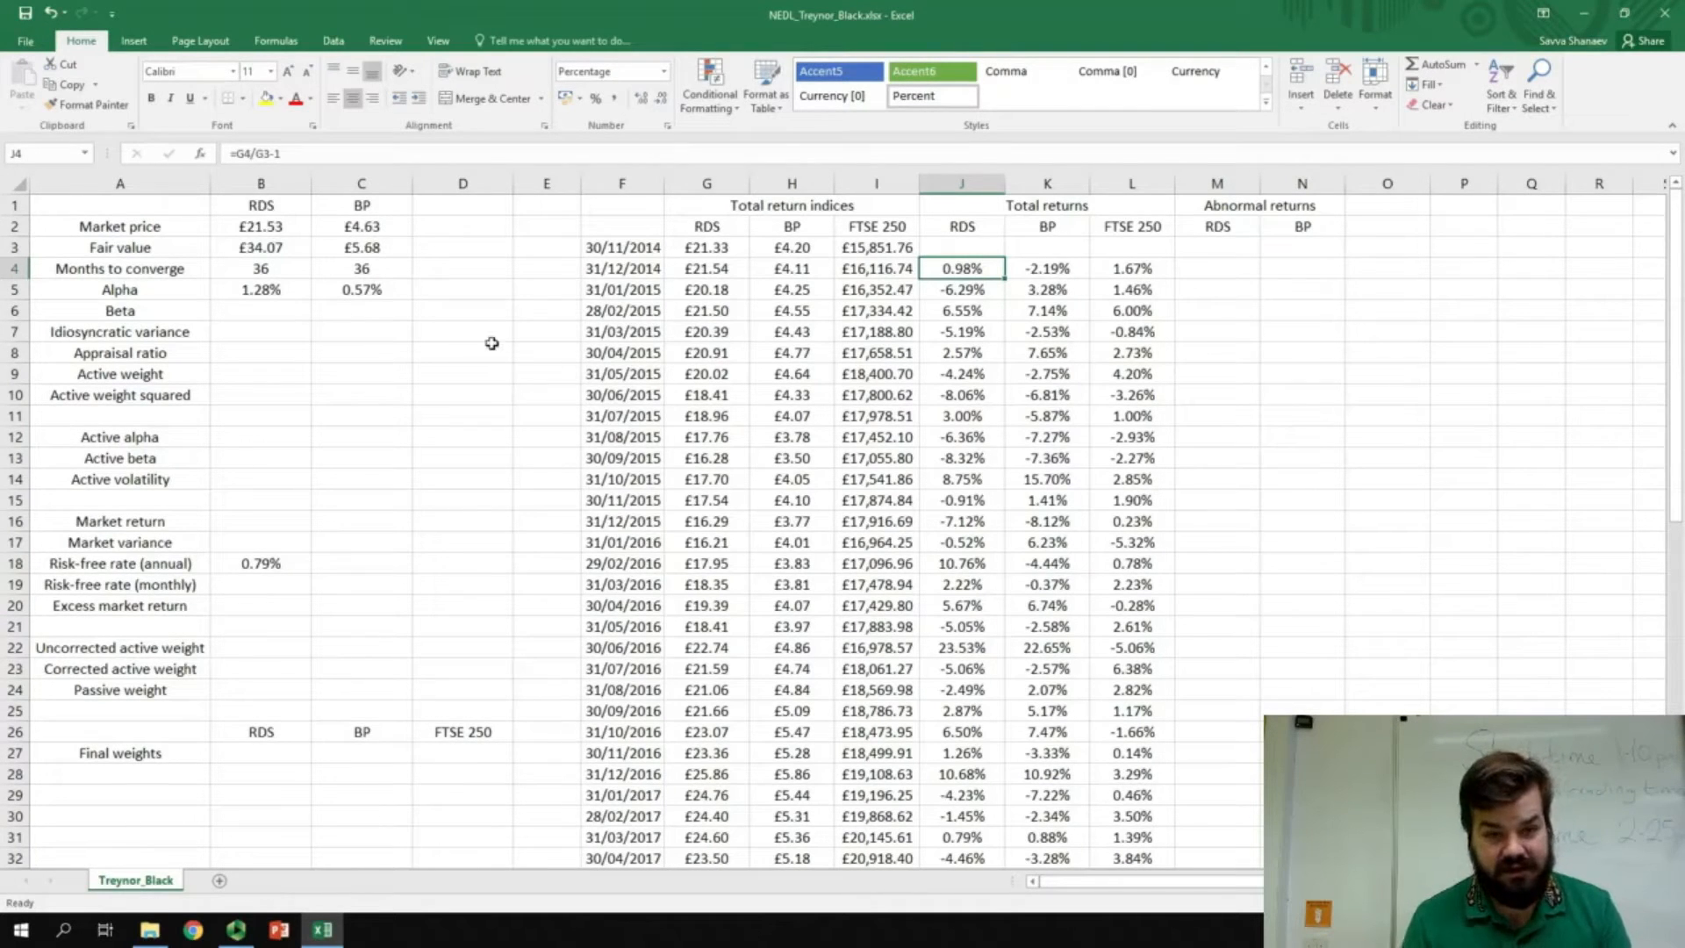
- Enter a SLOPE formula in B6 for the RDS beta, using RDS returns J4:J63 against FTSE 250 returns L4:L63
click(250, 312)
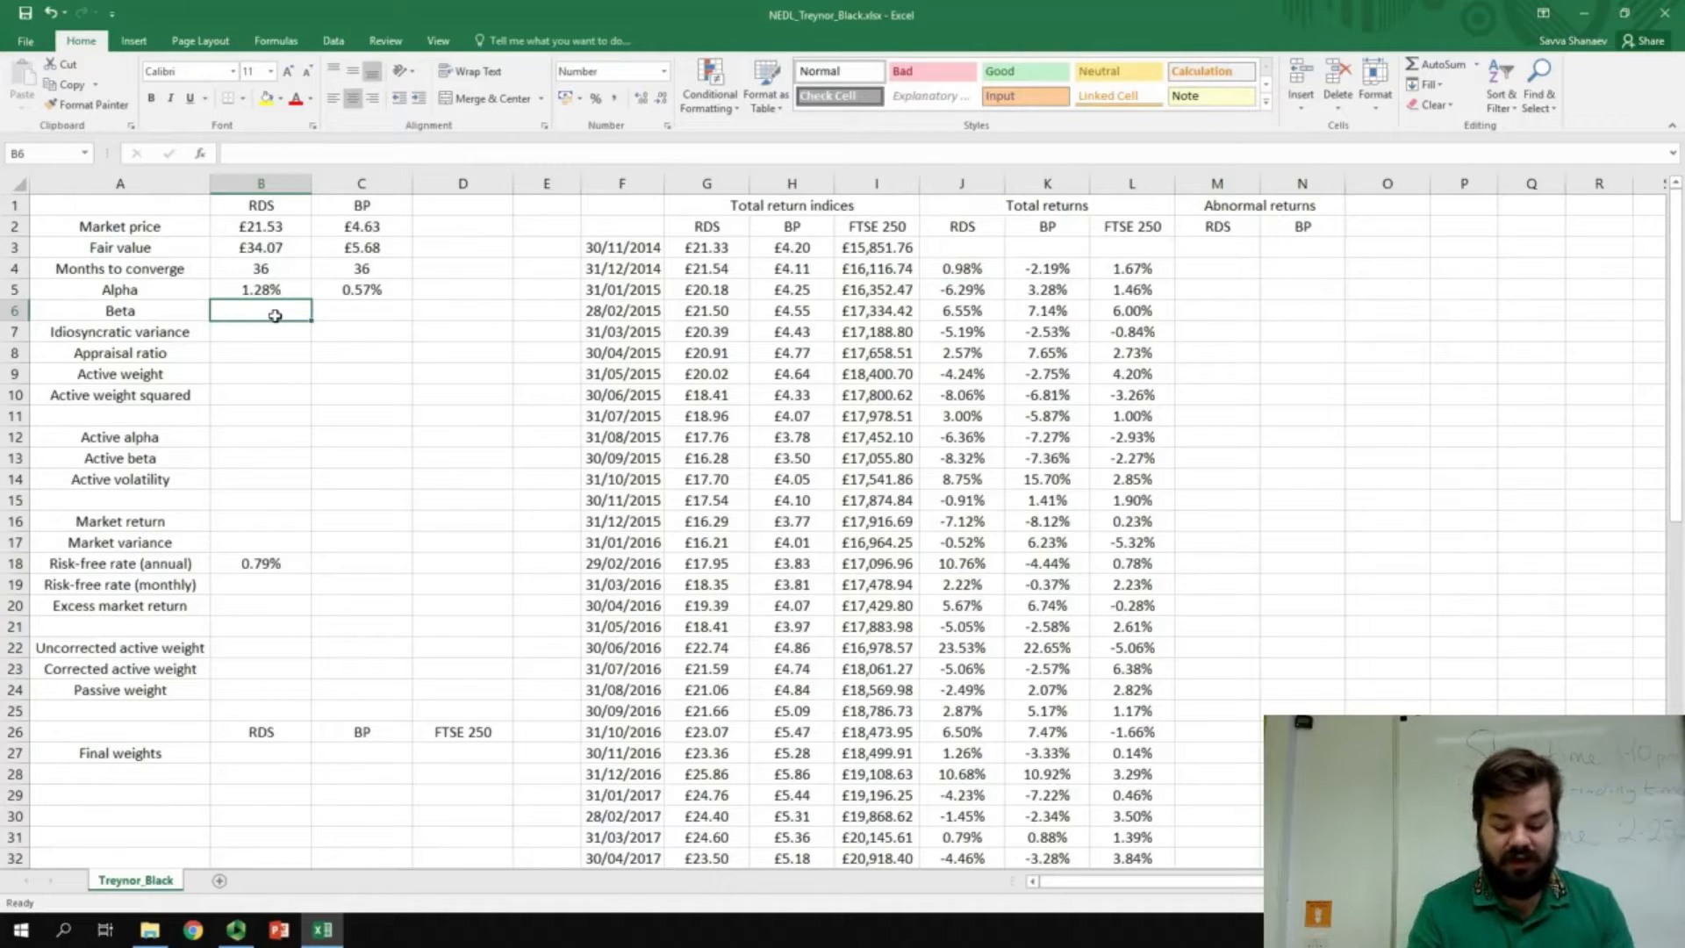
text(=SLOPE()
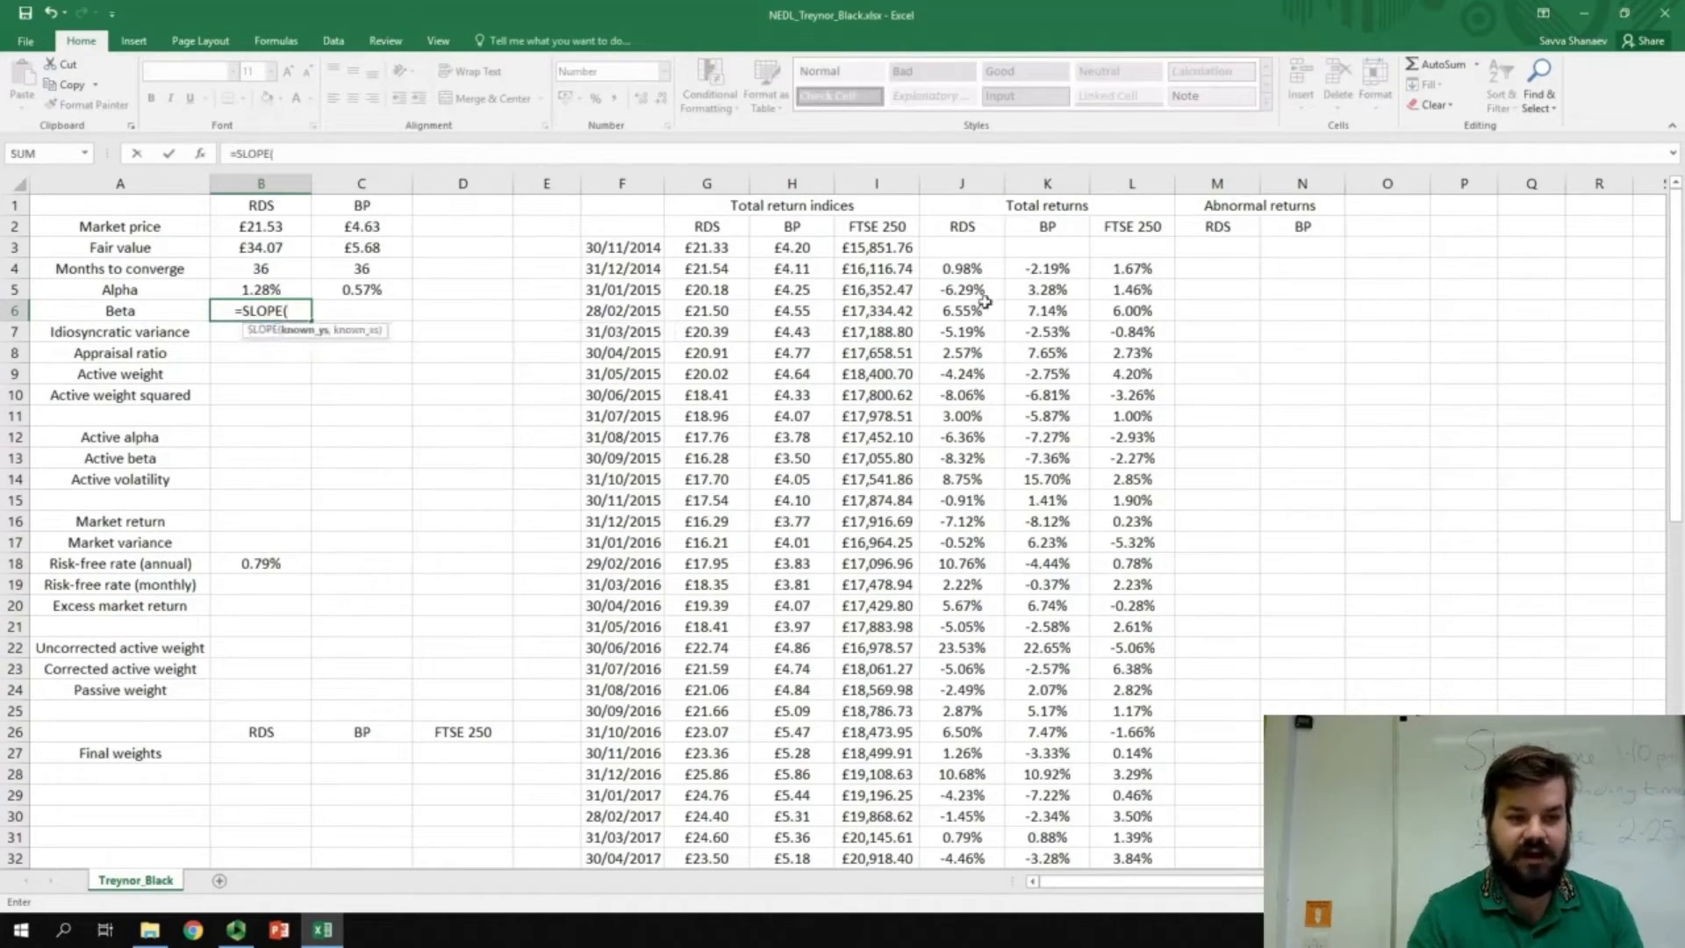
click(959, 269)
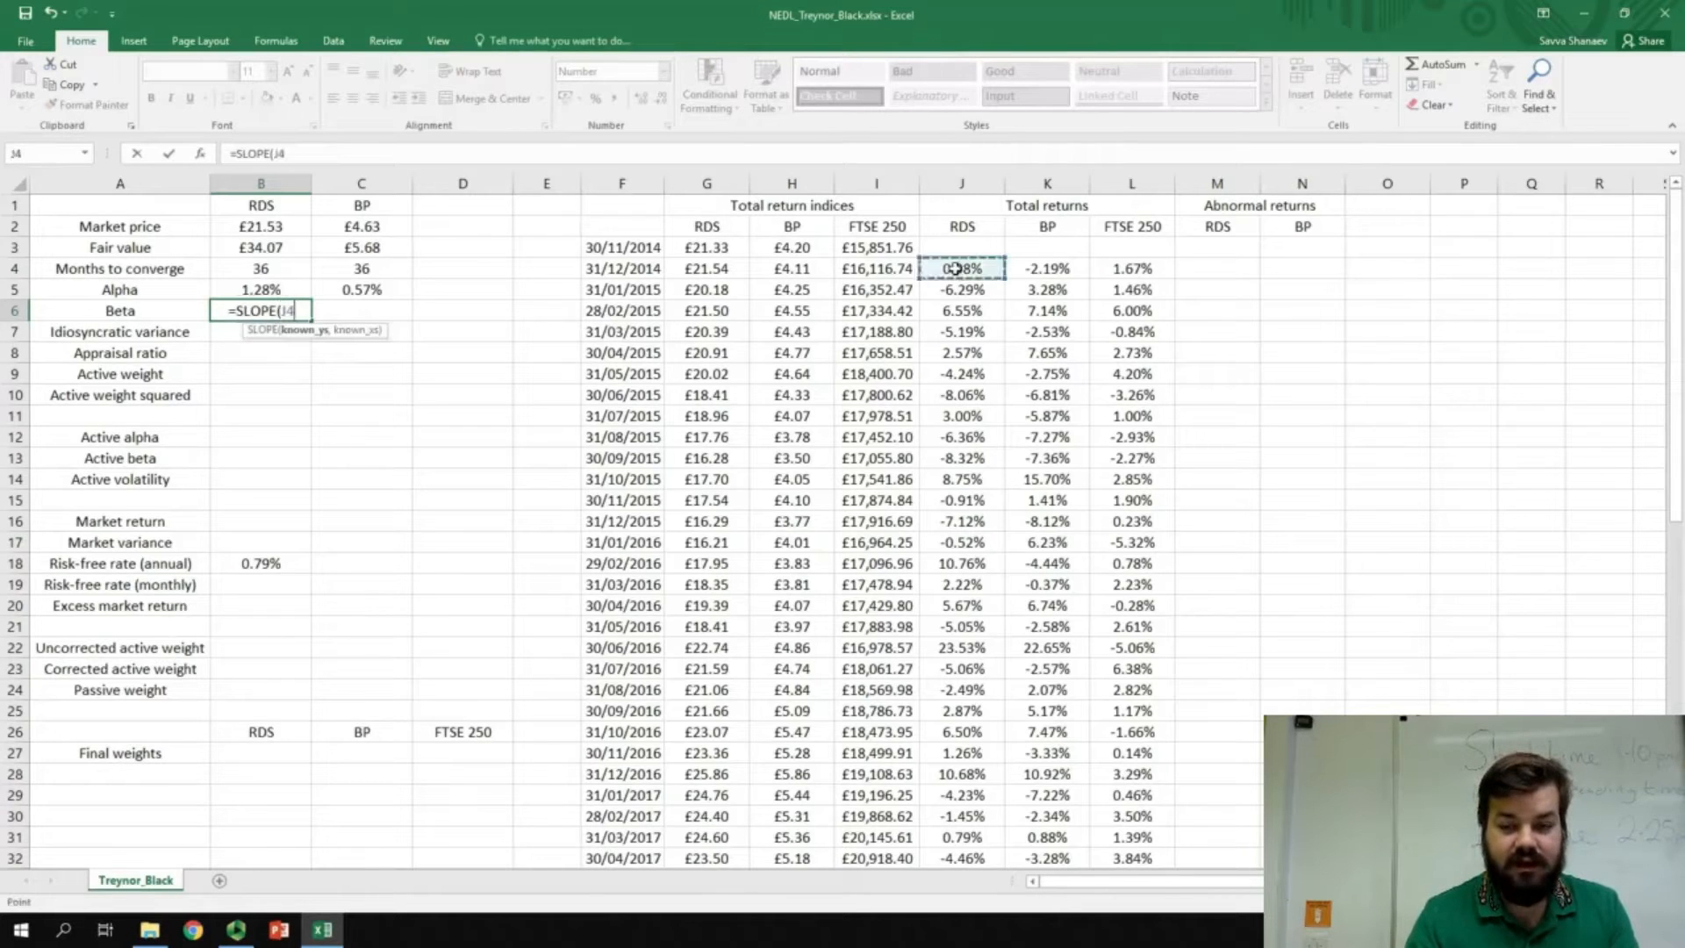
key(ctrl+shift+Down)
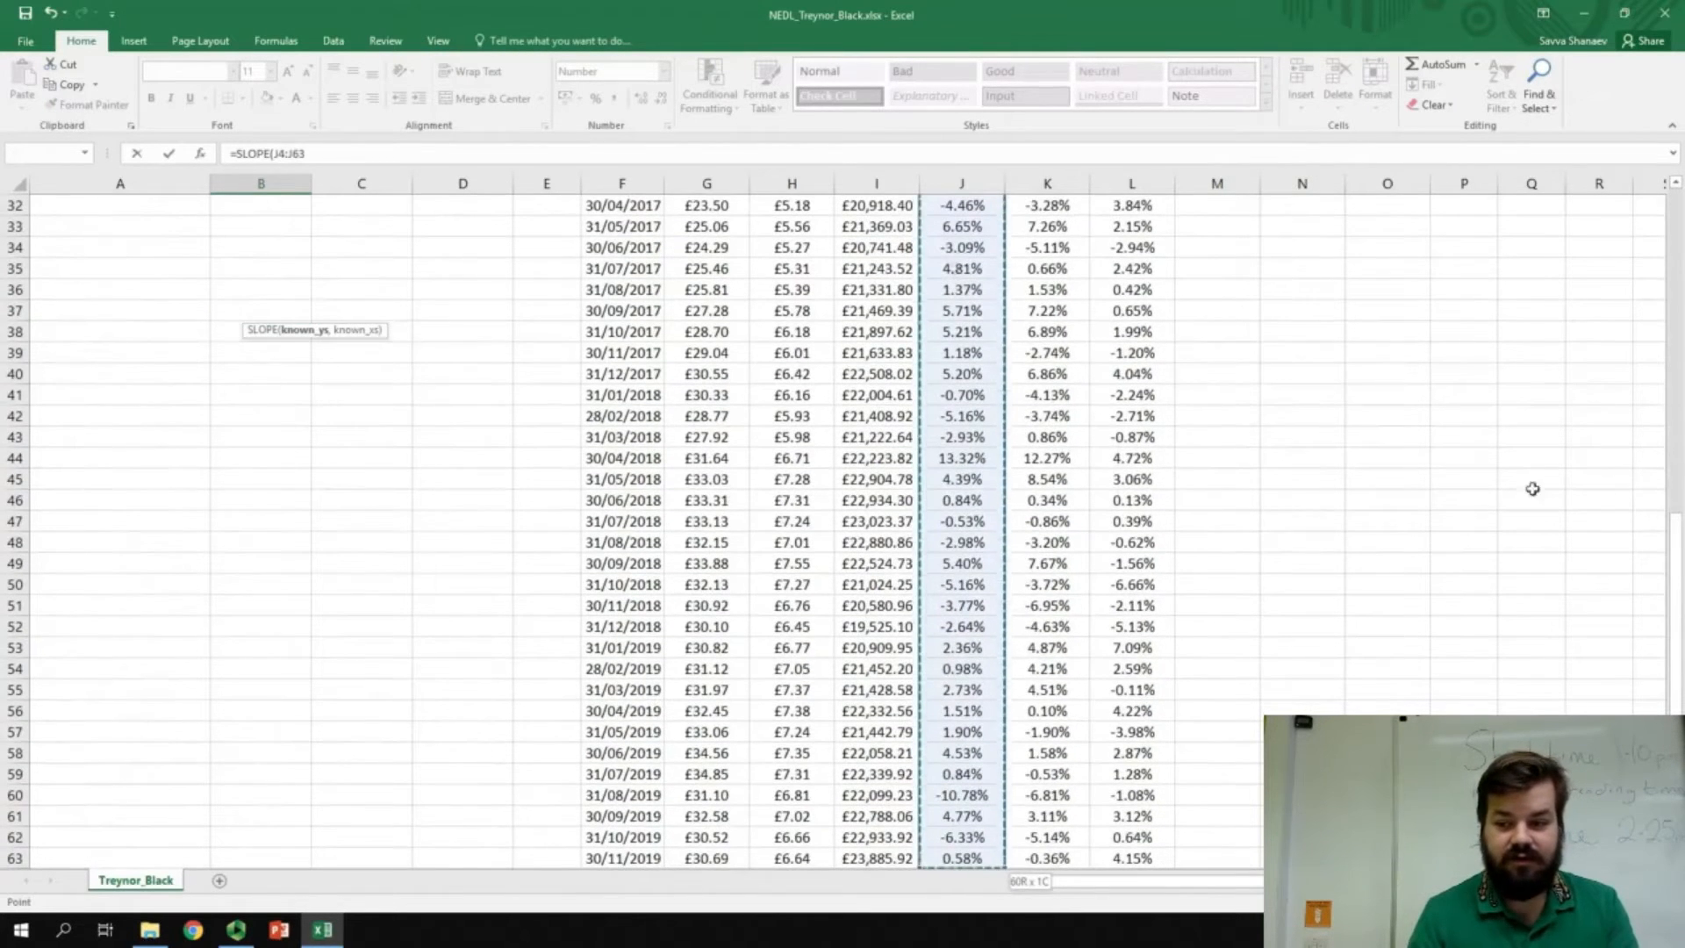
drag(1675, 622, 1657, 281)
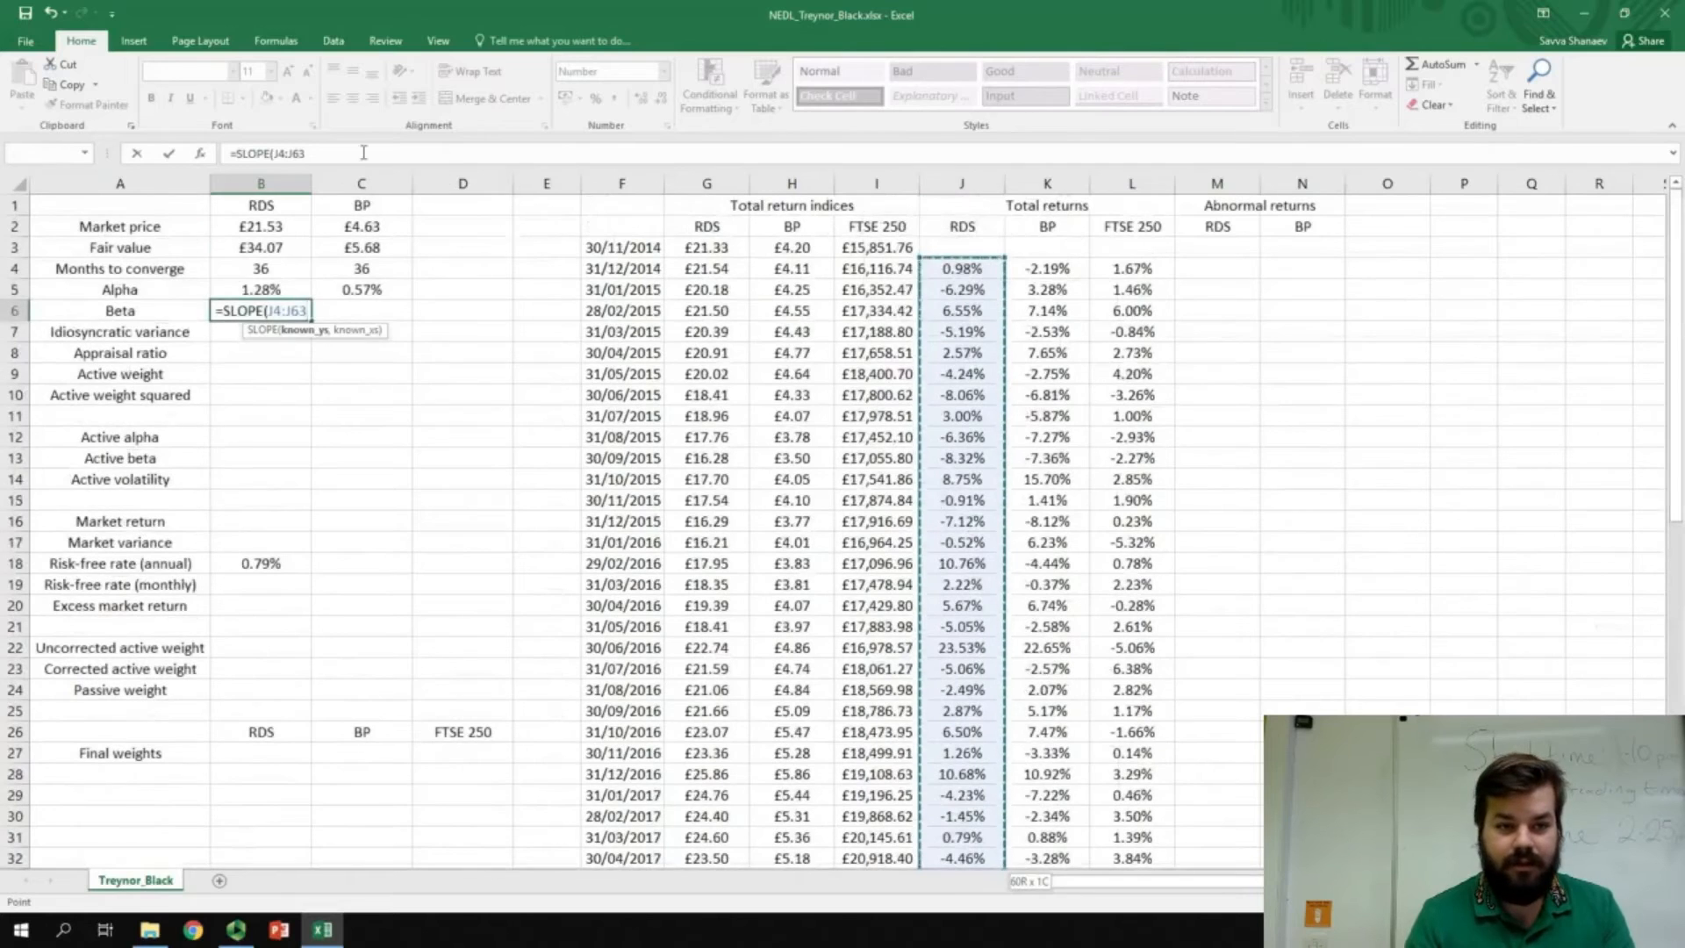
text(,)
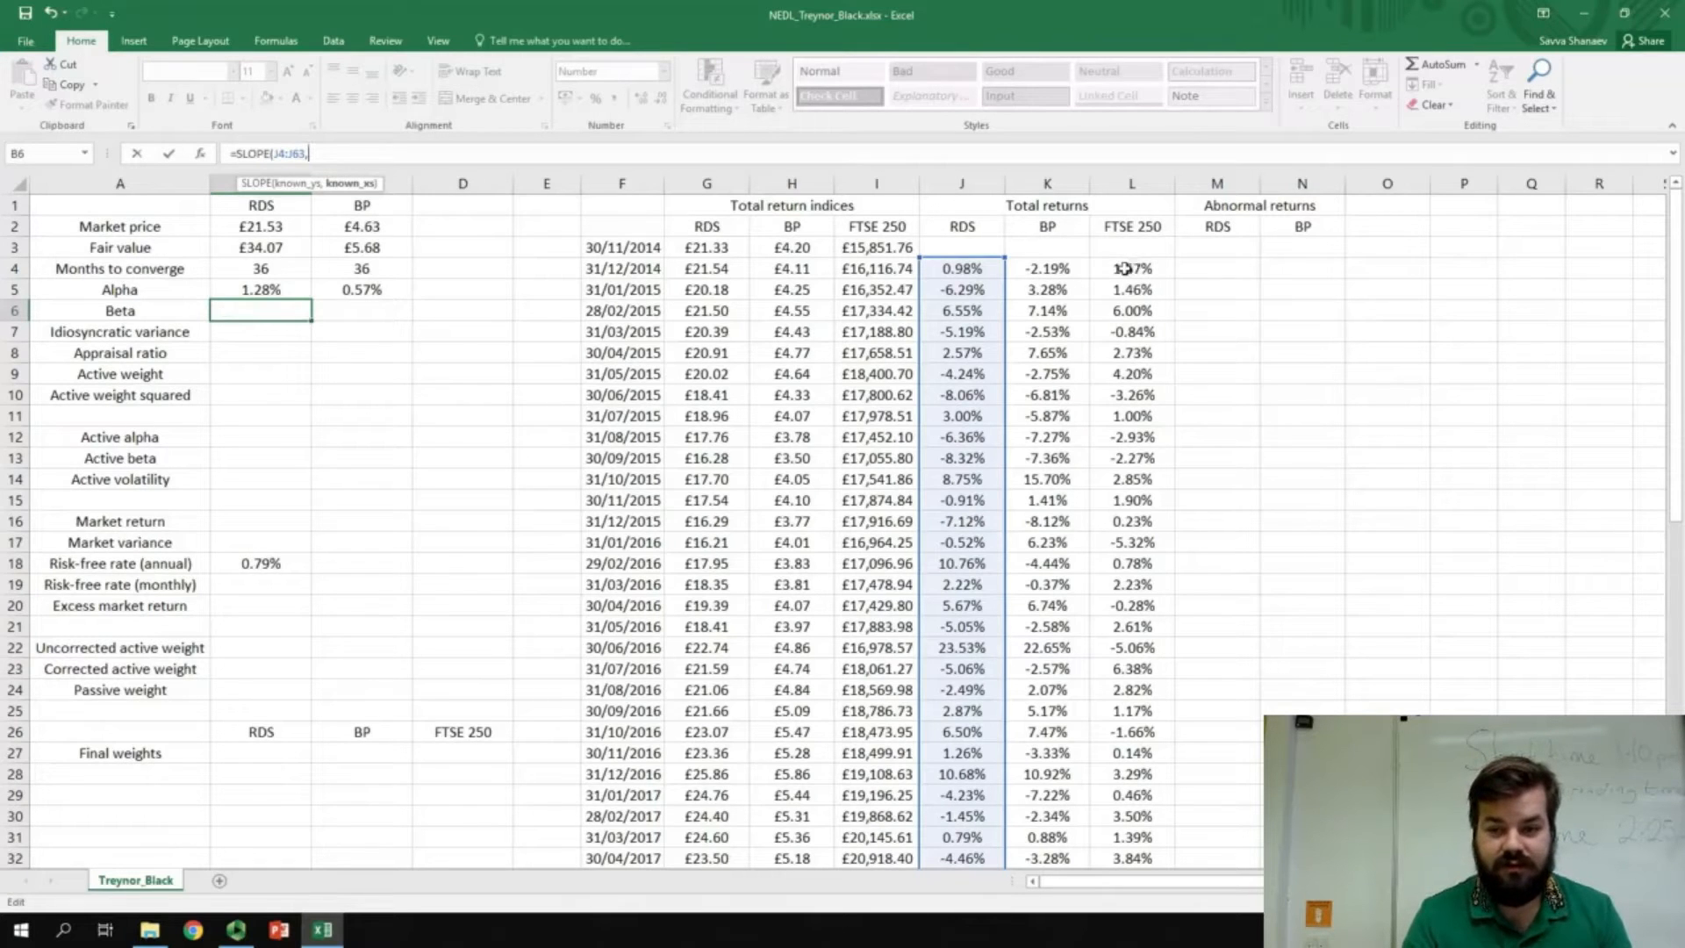
click(1125, 268)
key(ctrl+shift+Down)
scroll(832, 530, up, 10)
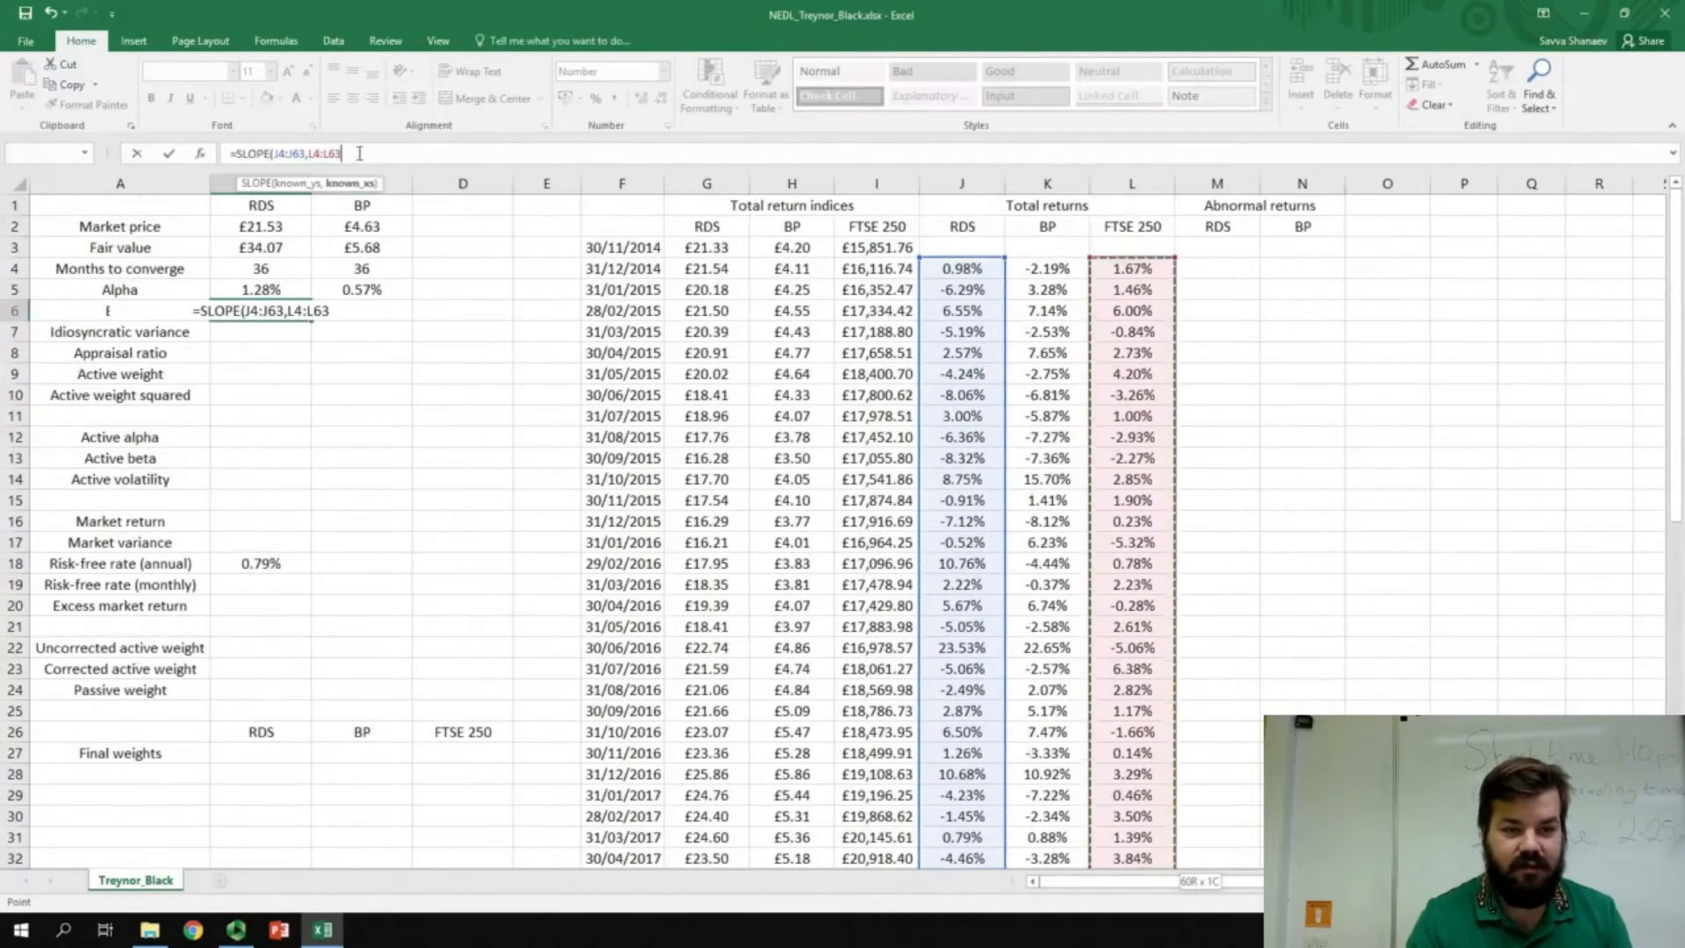
- Make the FTSE 250 range absolute as $L$4:$L$63 and complete the RDS beta formula in B6
drag(358, 154, 307, 154)
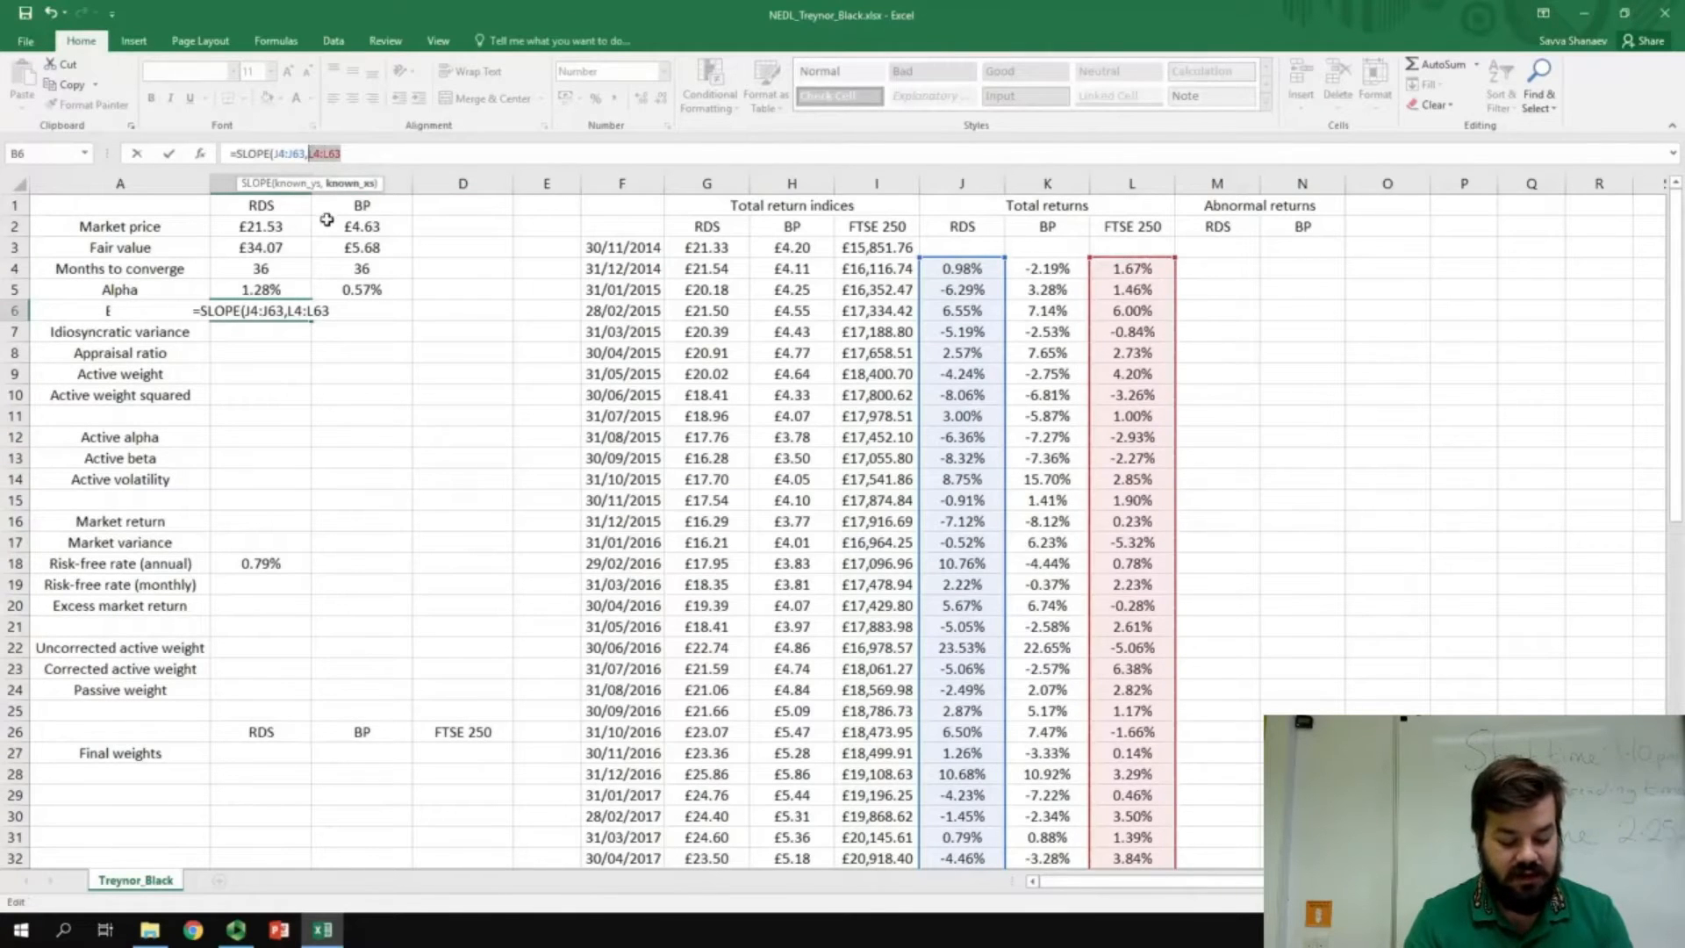
key(F4)
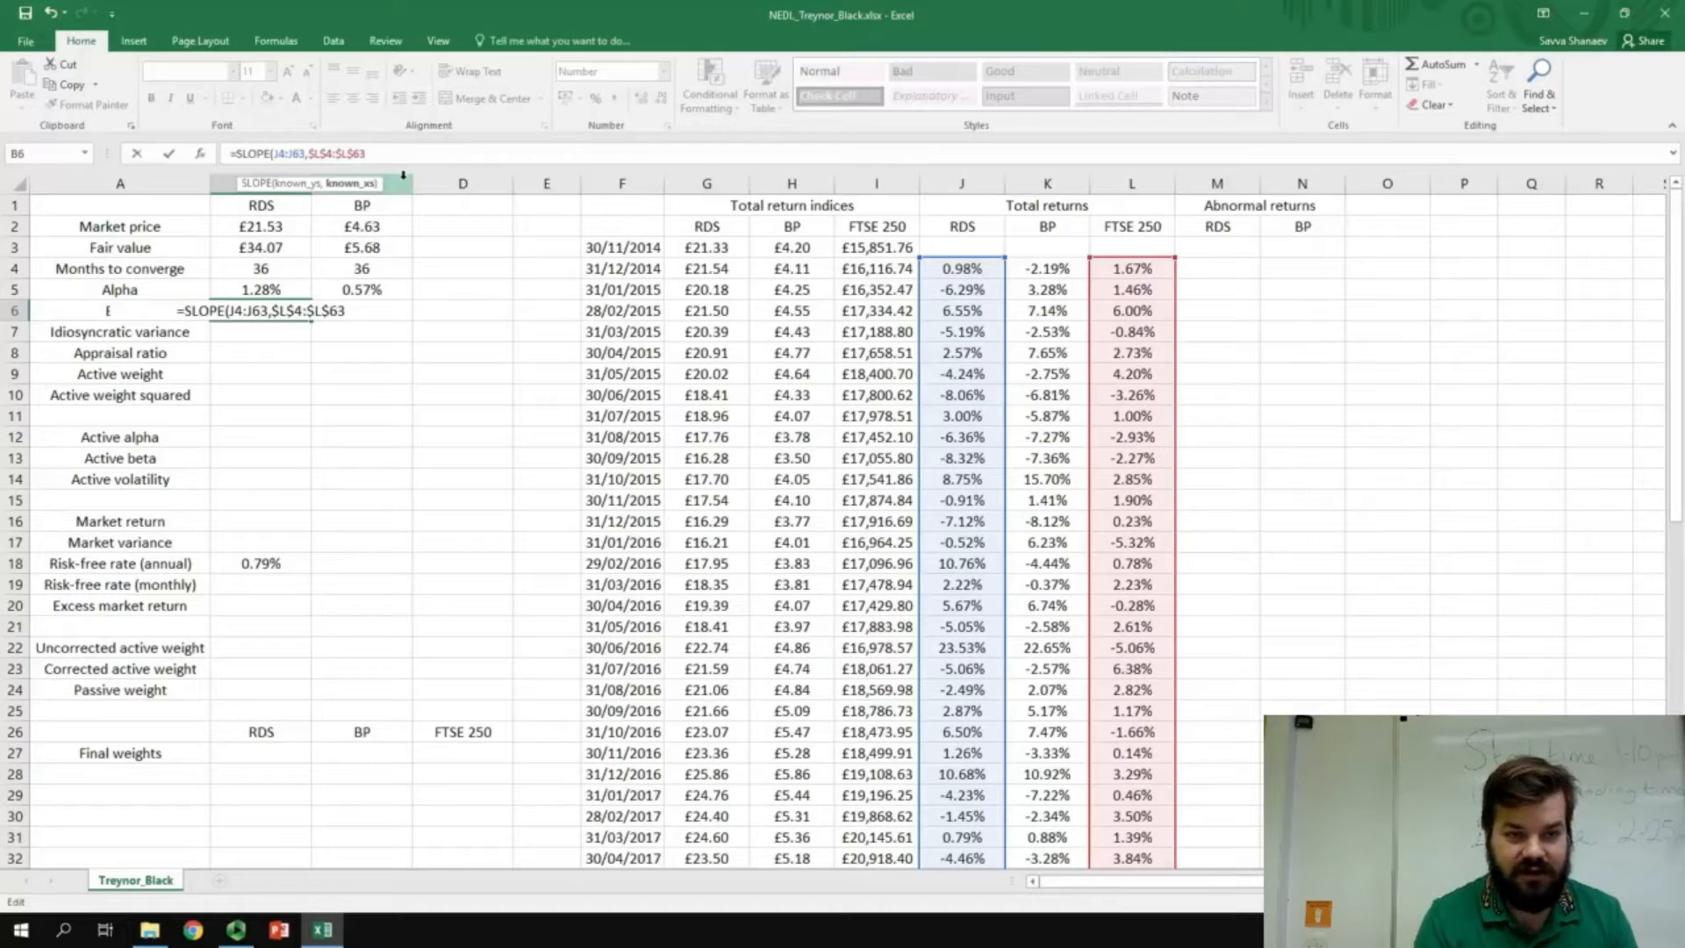
text())
key(Return)
key(Up)
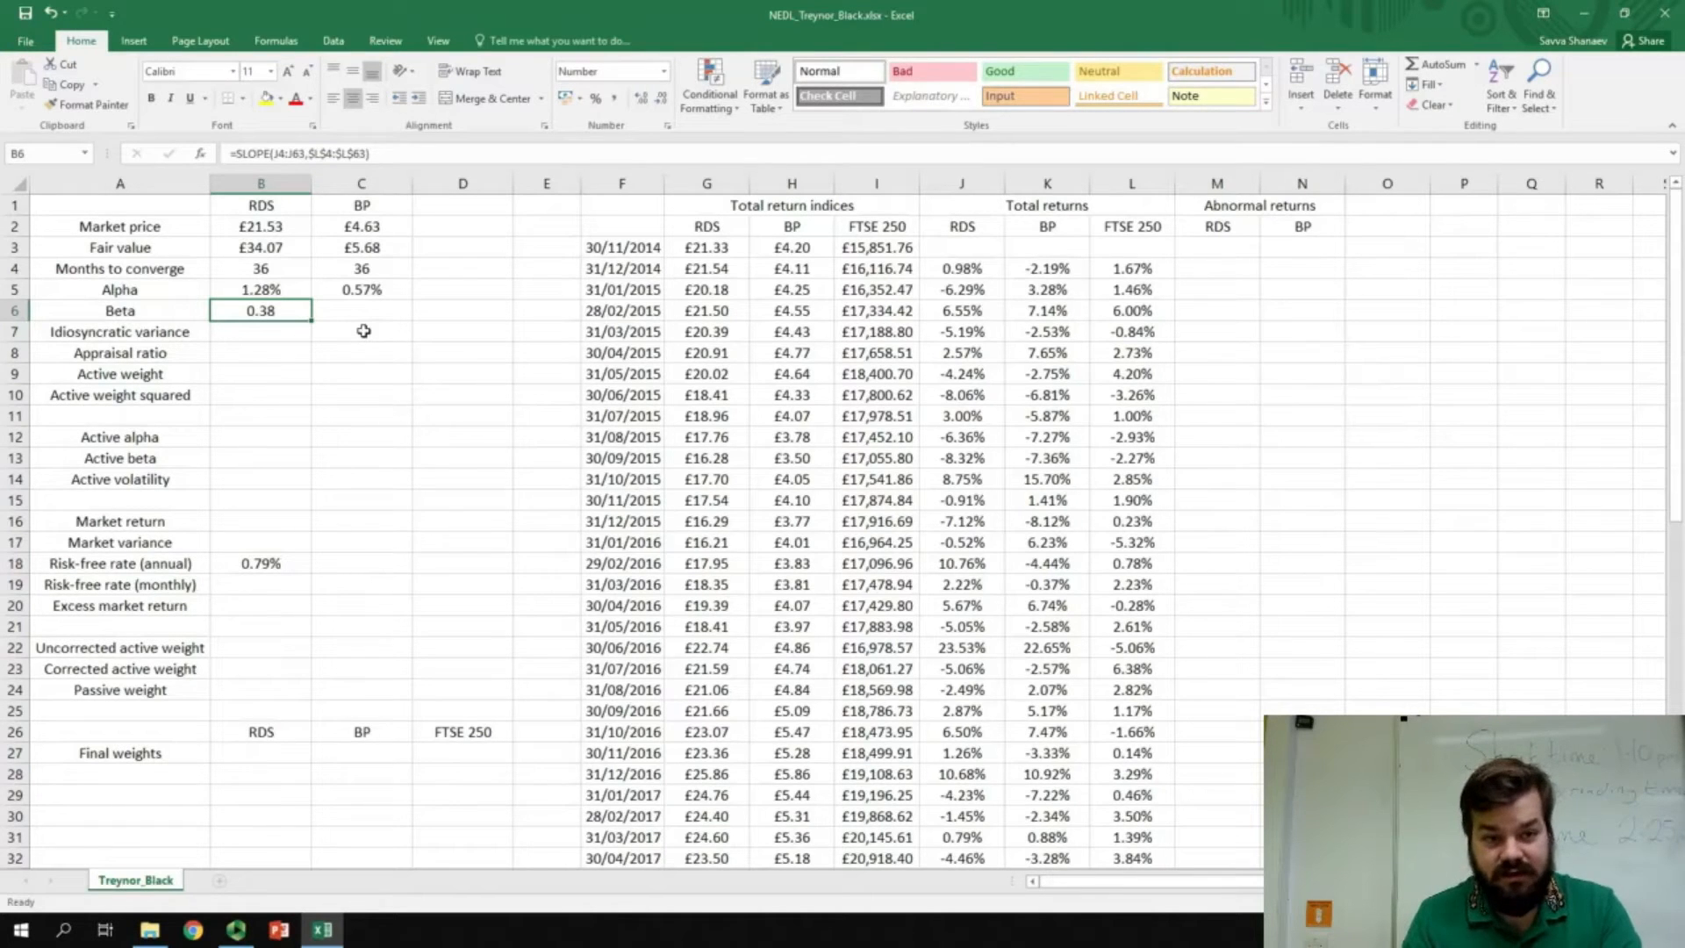
- Copy the RDS beta formula across to the BP beta in C6
drag(310, 320, 382, 331)
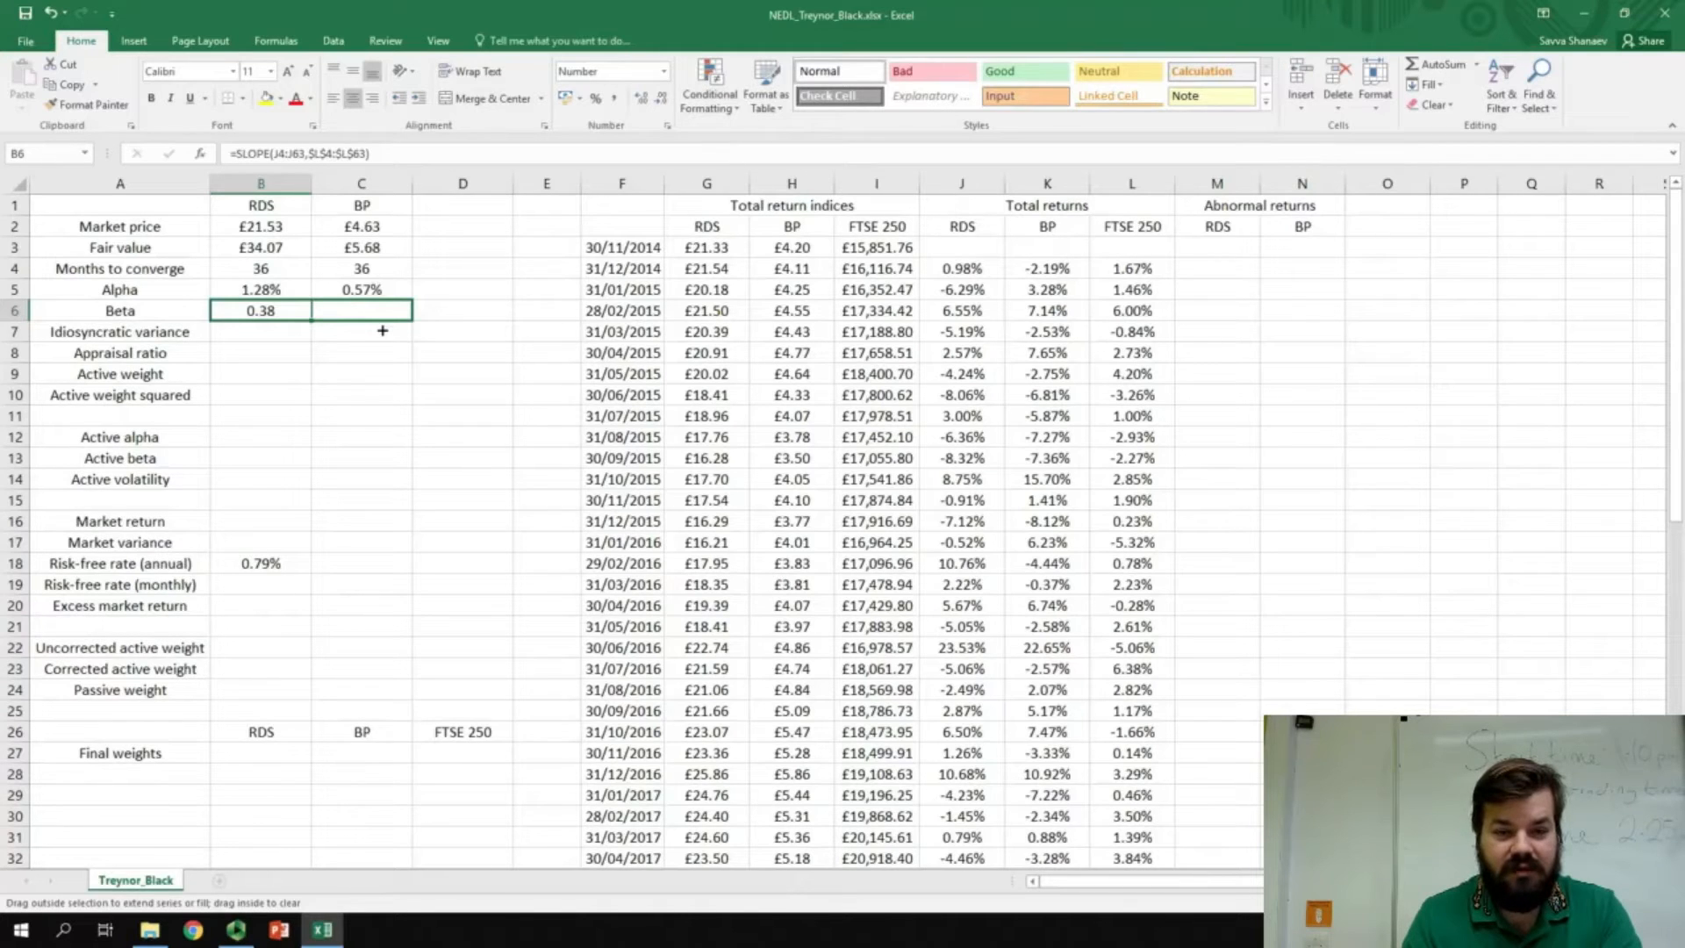
drag(383, 331, 382, 331)
click(366, 318)
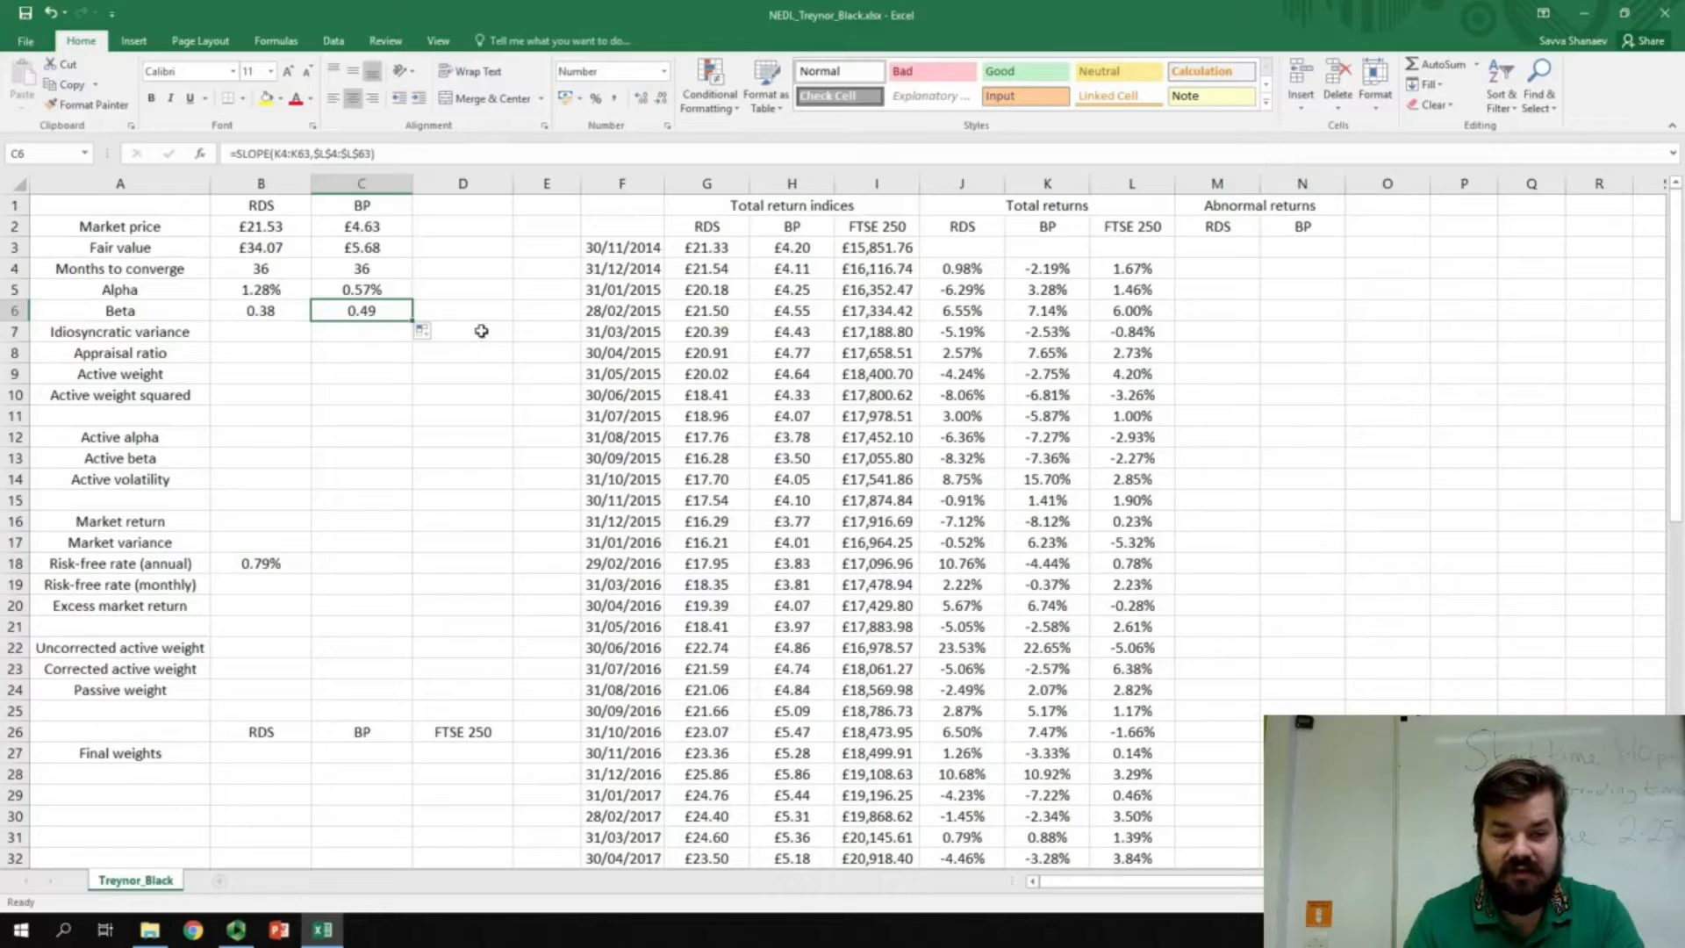
- Calculate the first RDS abnormal return in M4 with the formula =J4-B$6*$L4
click(1226, 272)
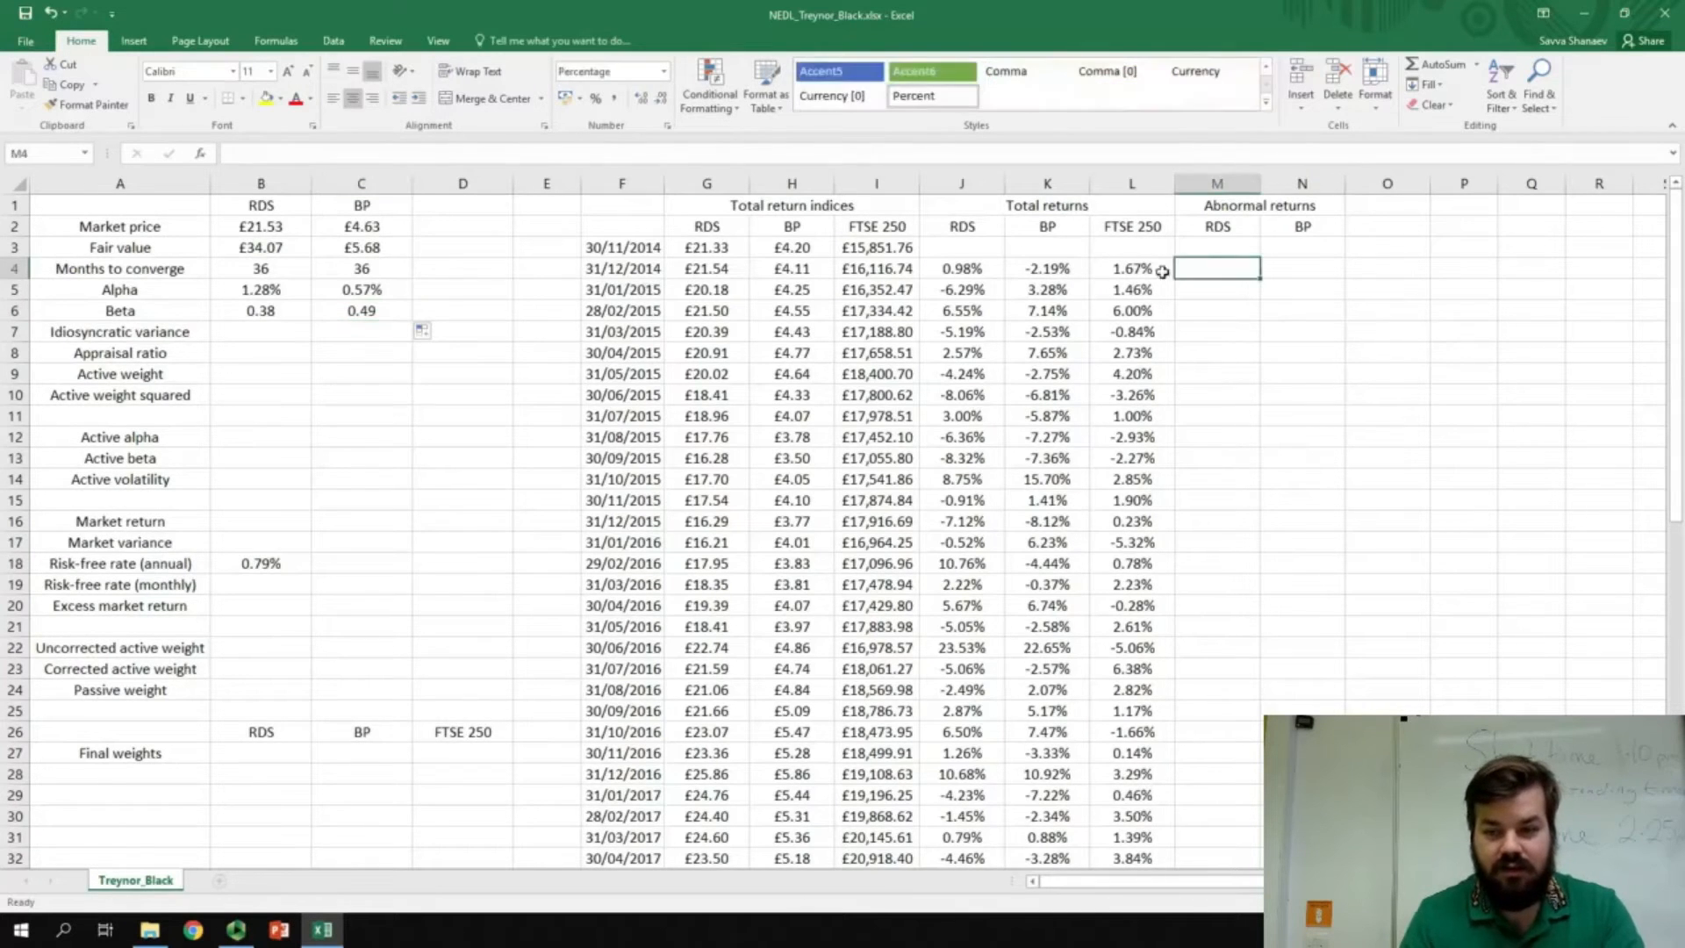
text(=)
click(958, 271)
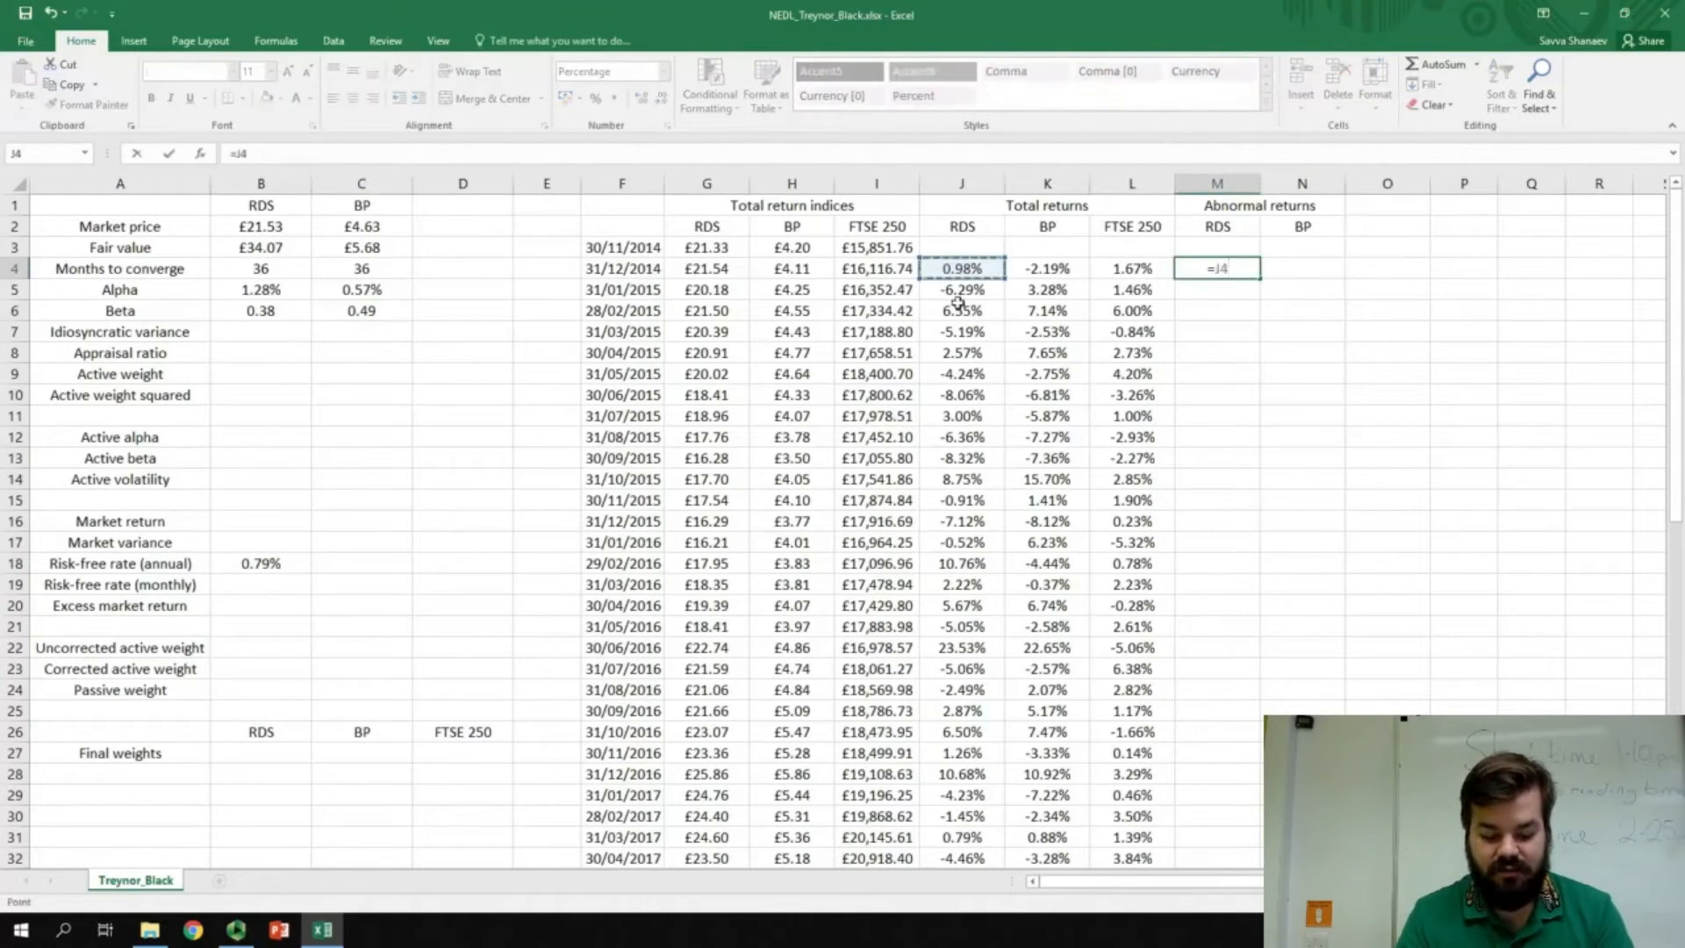
text(-)
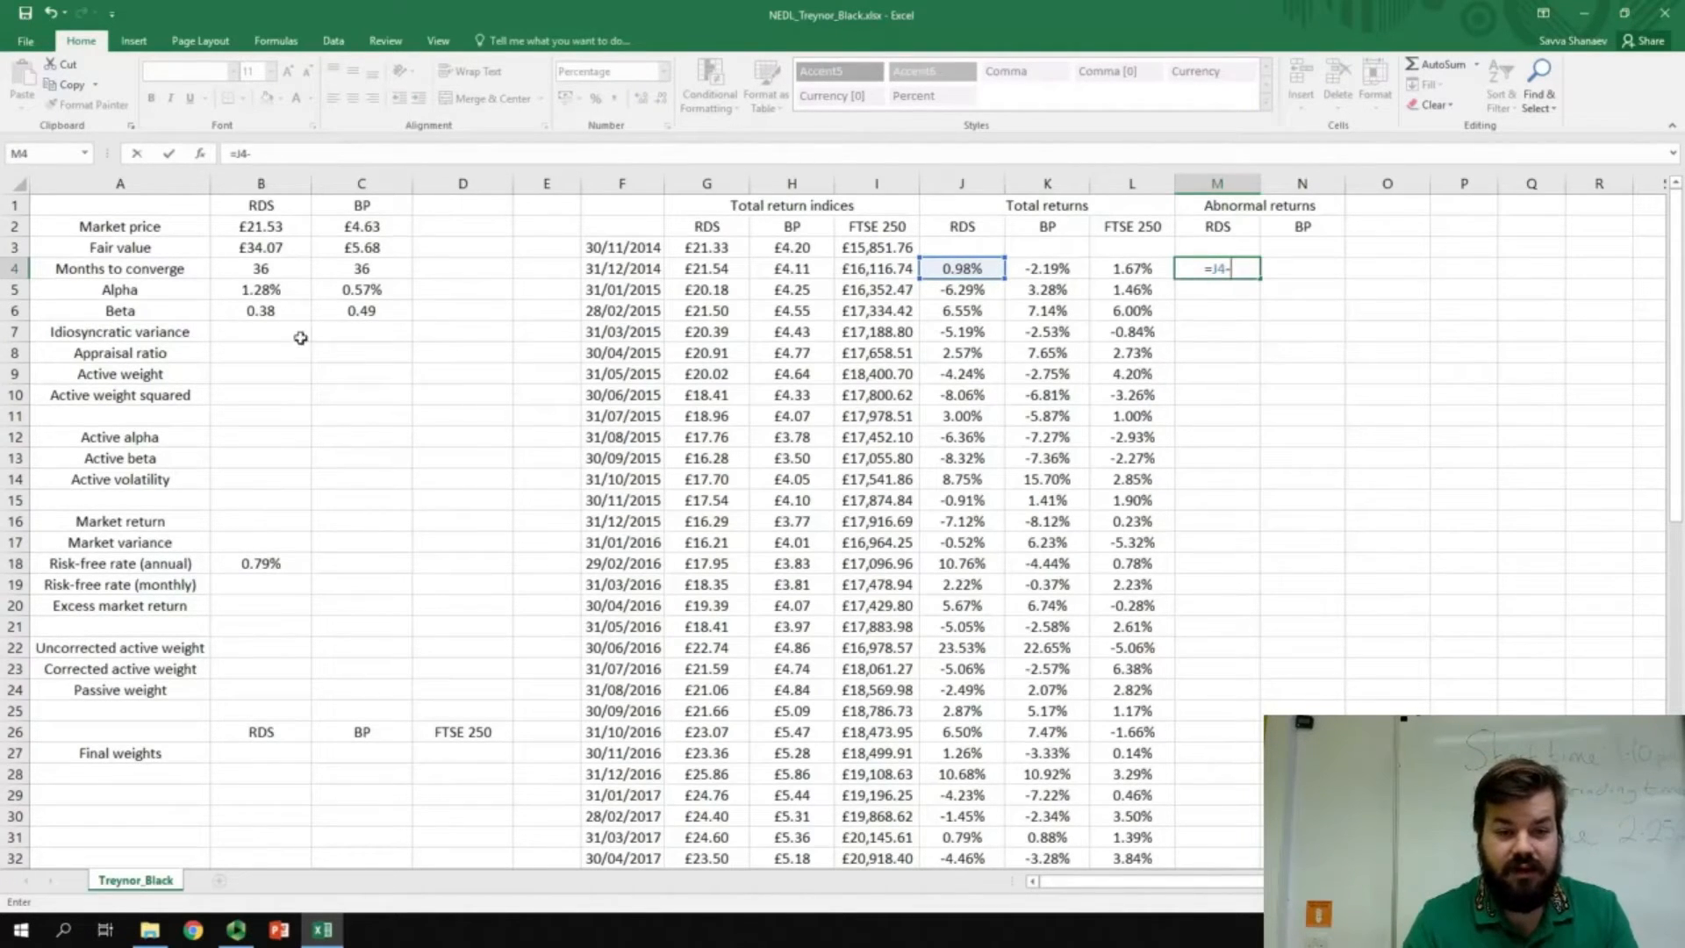
click(246, 312)
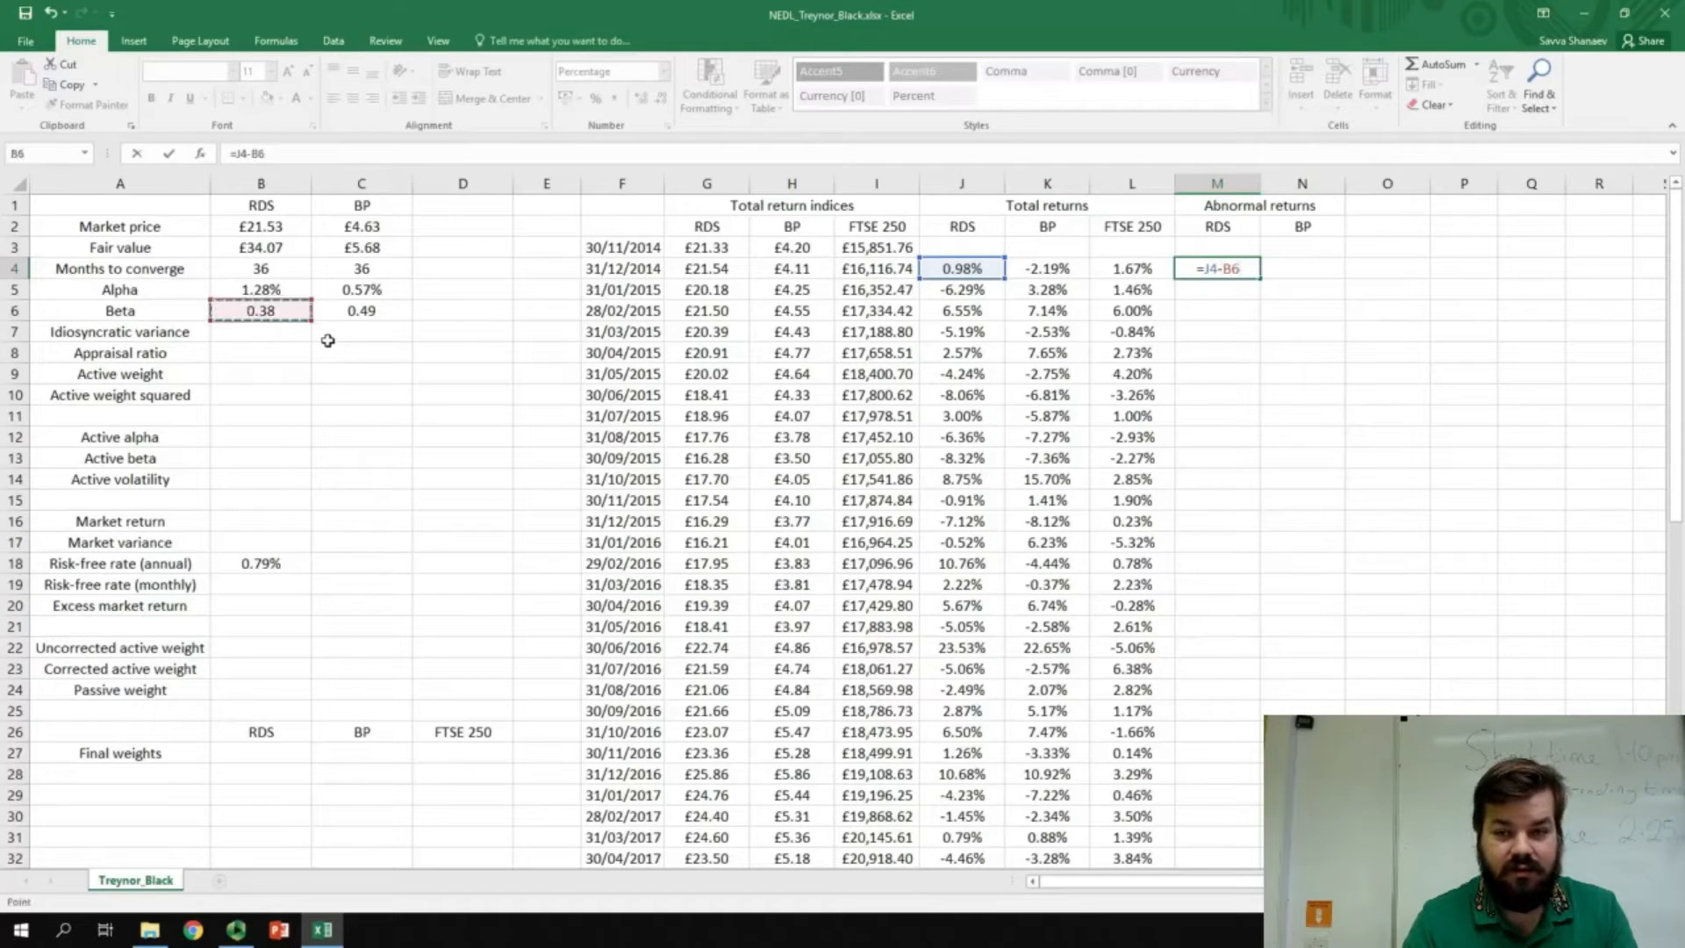
click(264, 154)
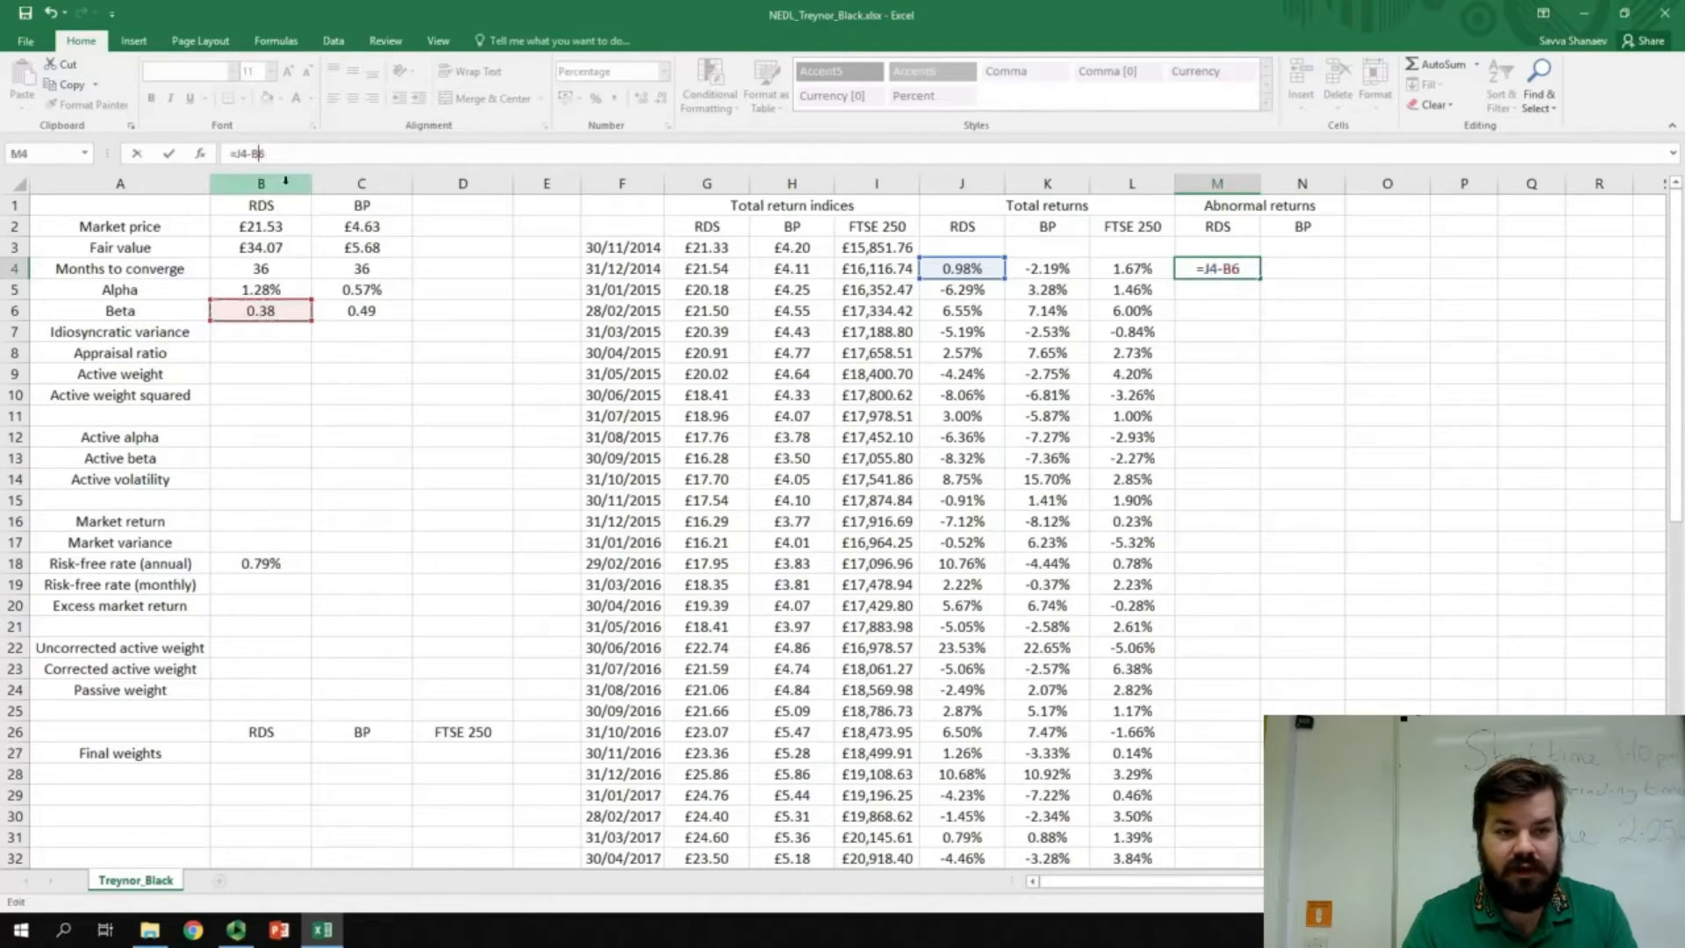
key(F4)
key(F4)
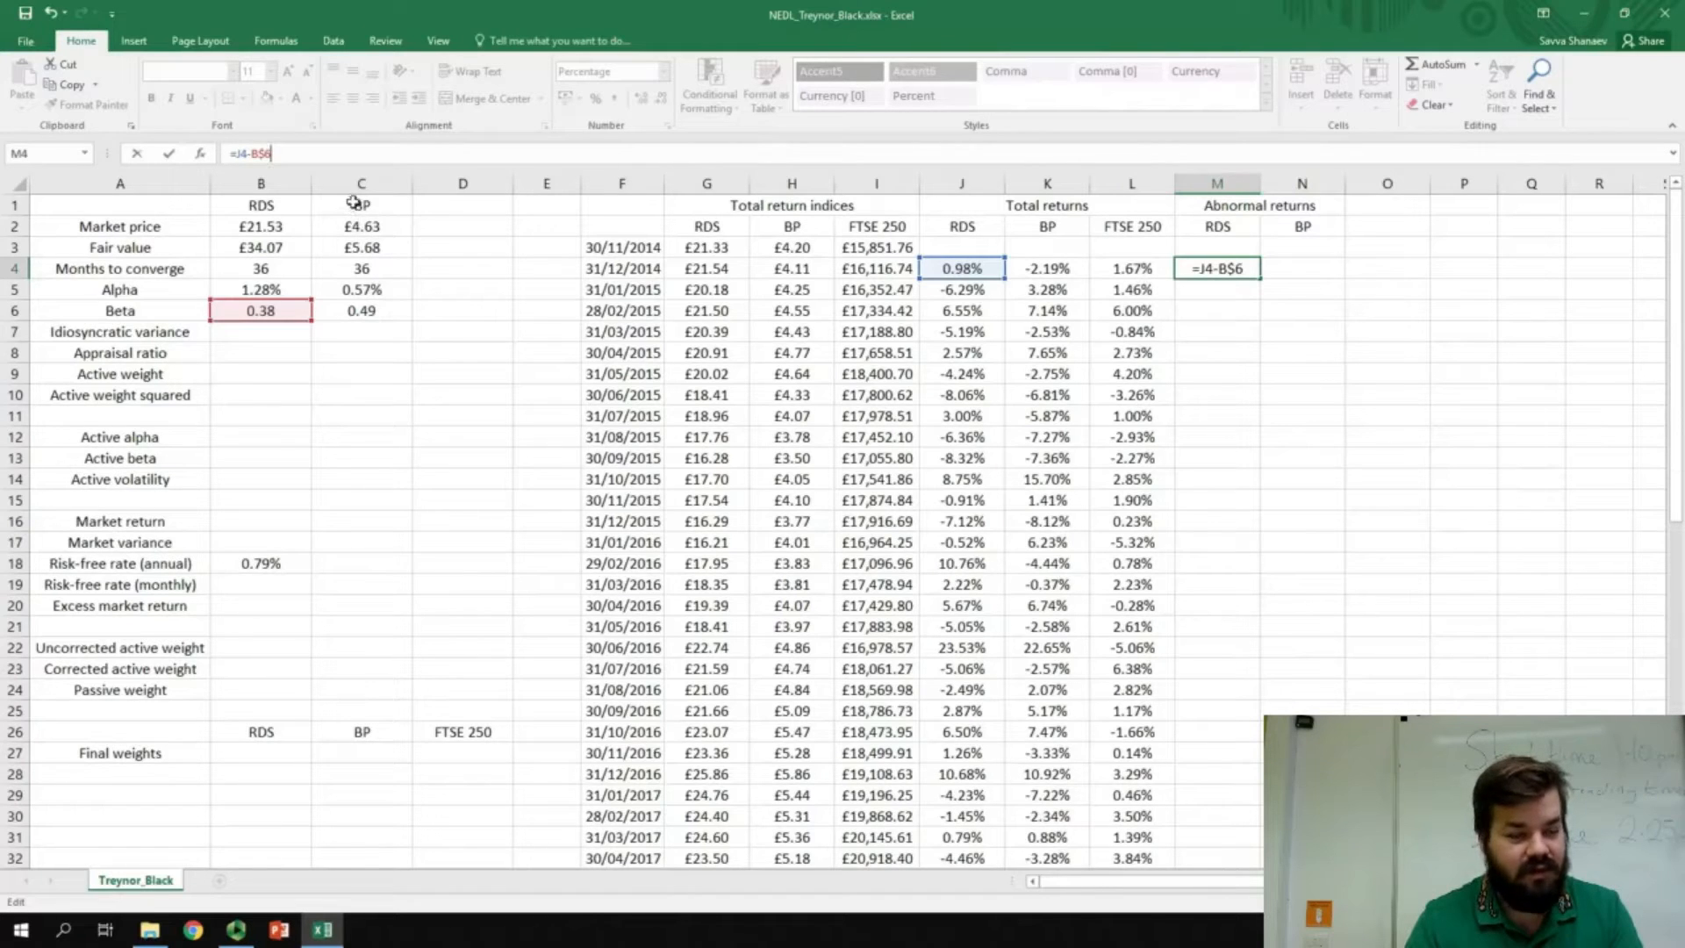
text(*)
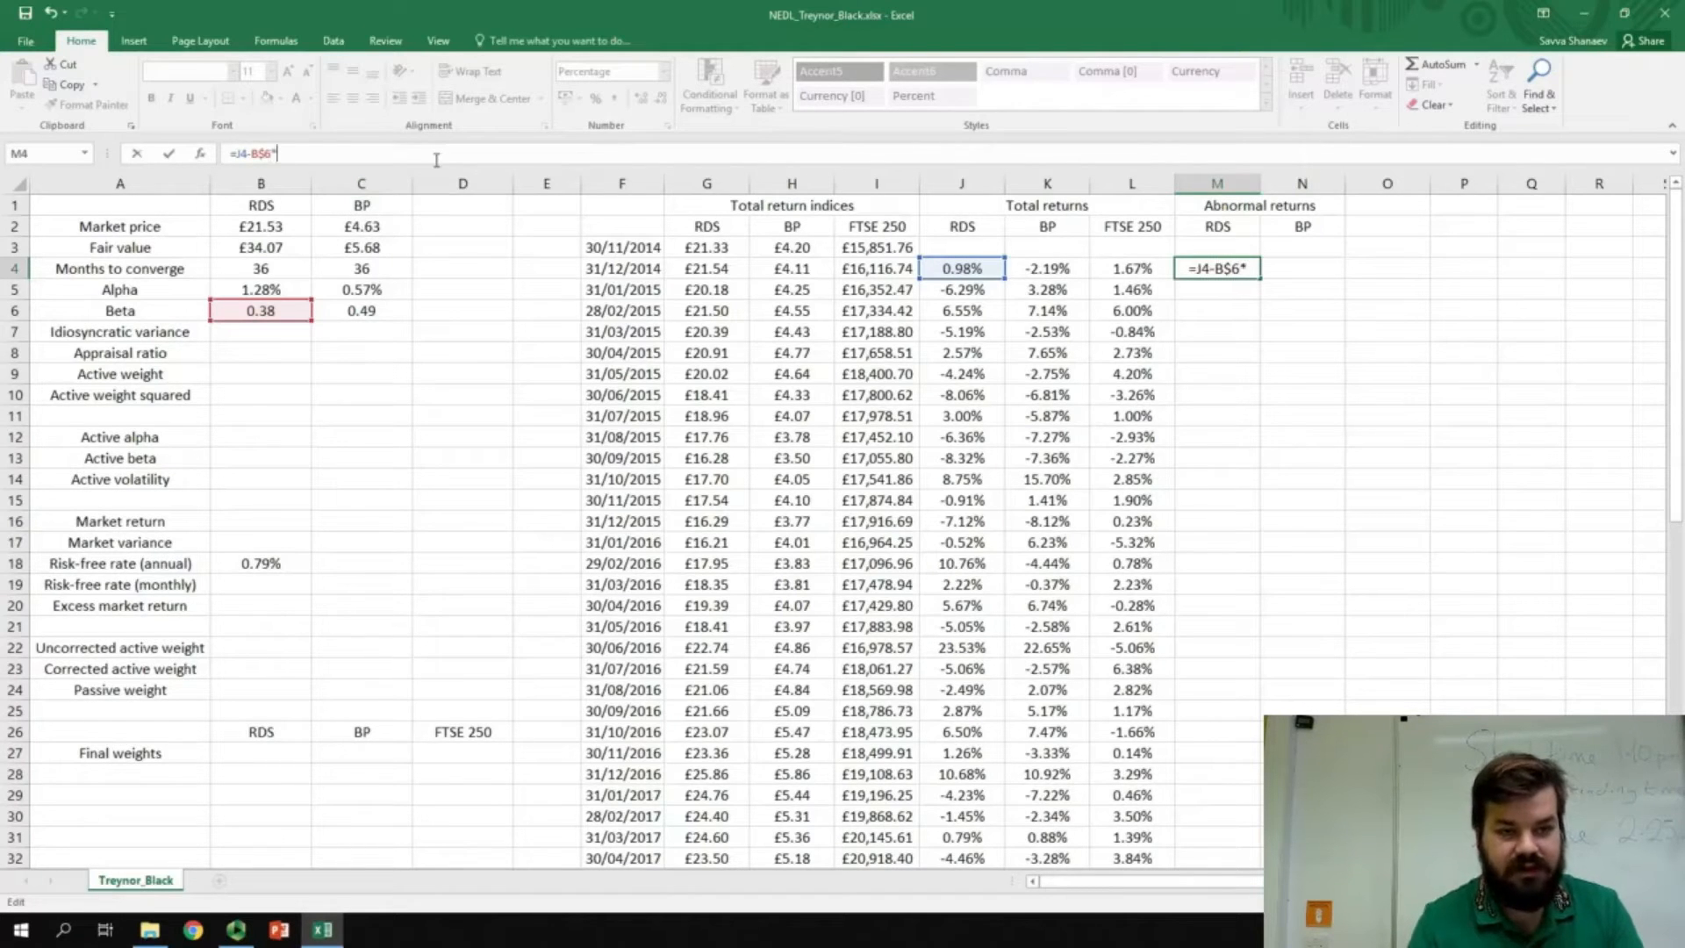
click(1124, 270)
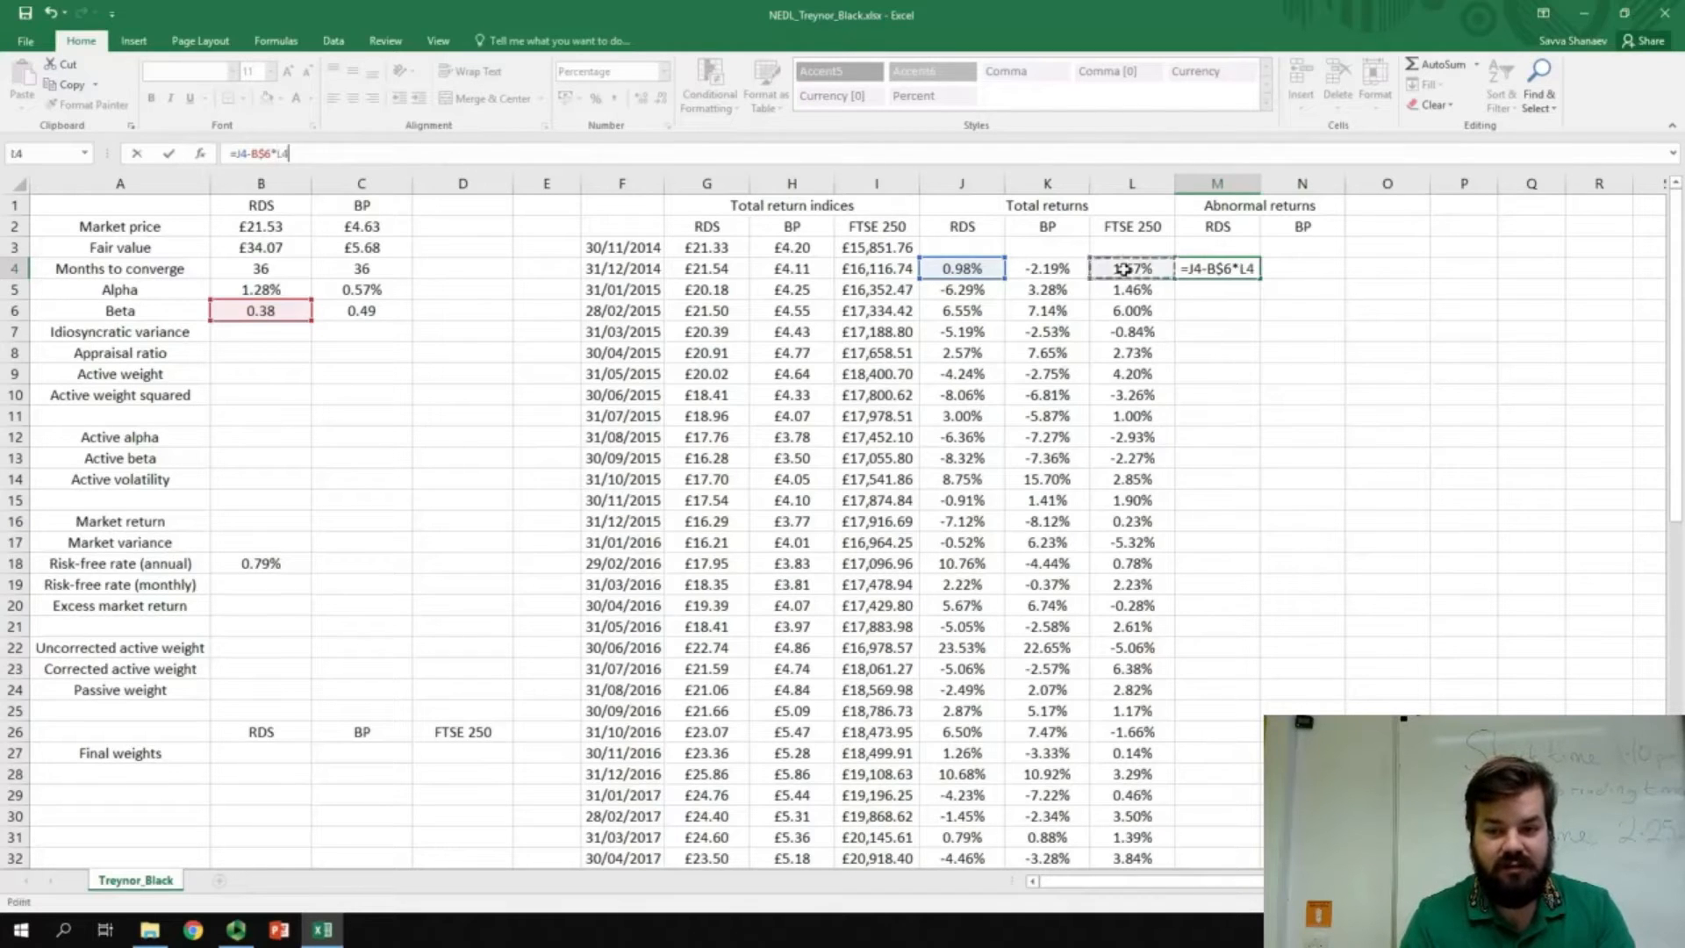
click(277, 153)
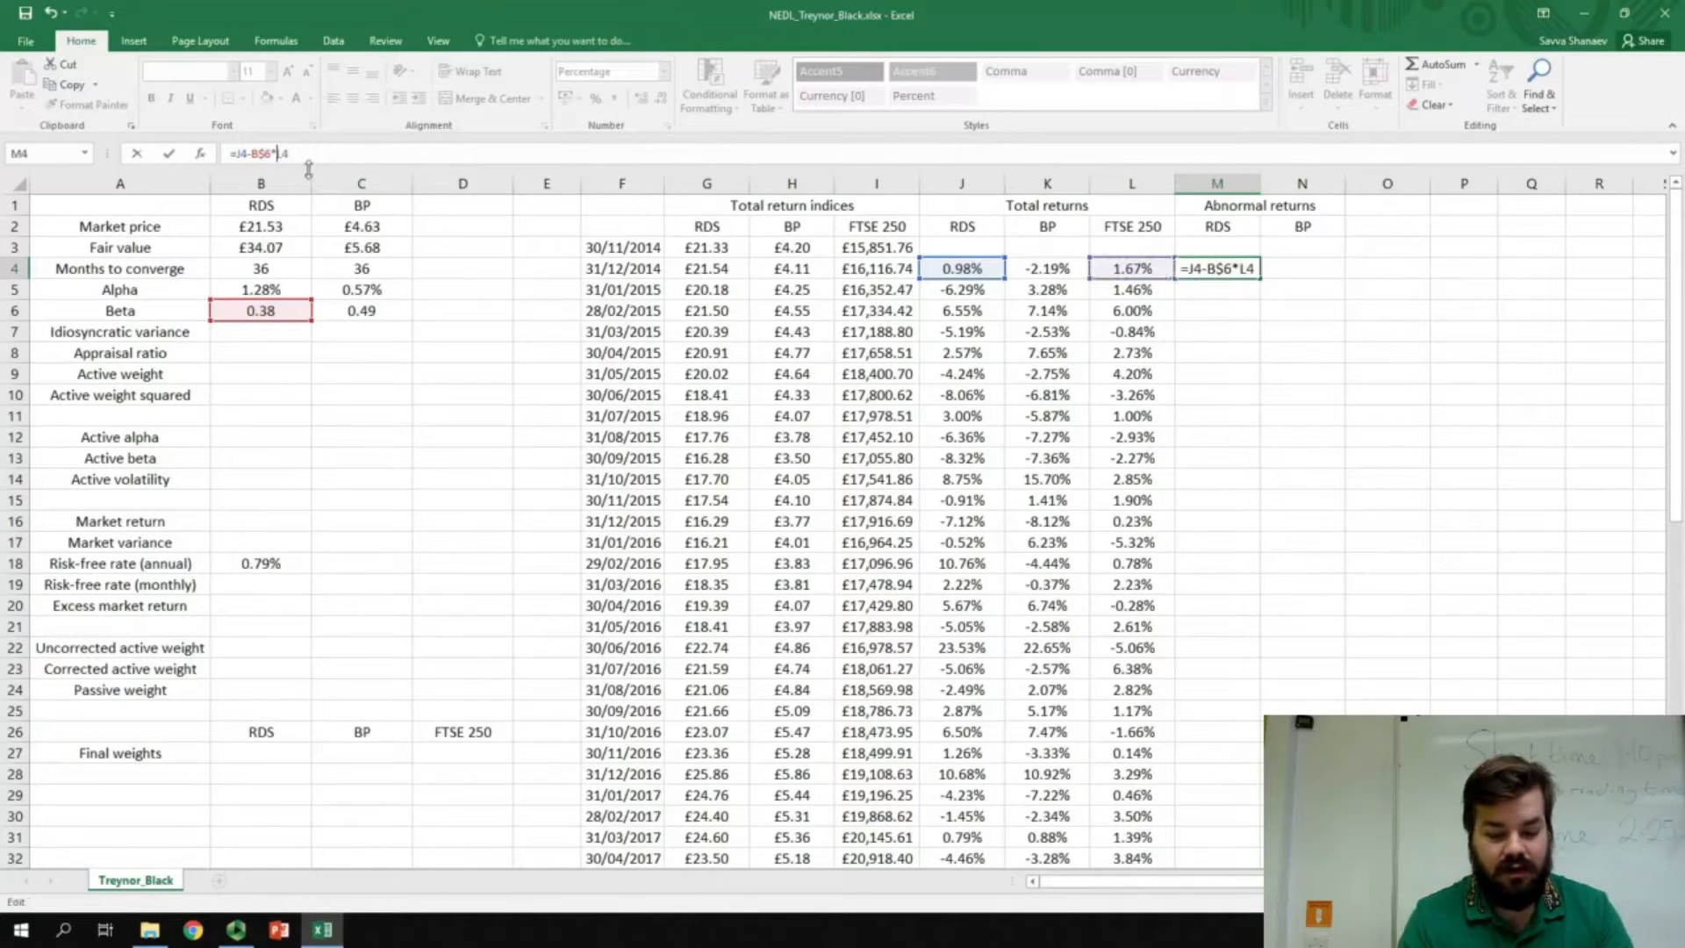
text($)
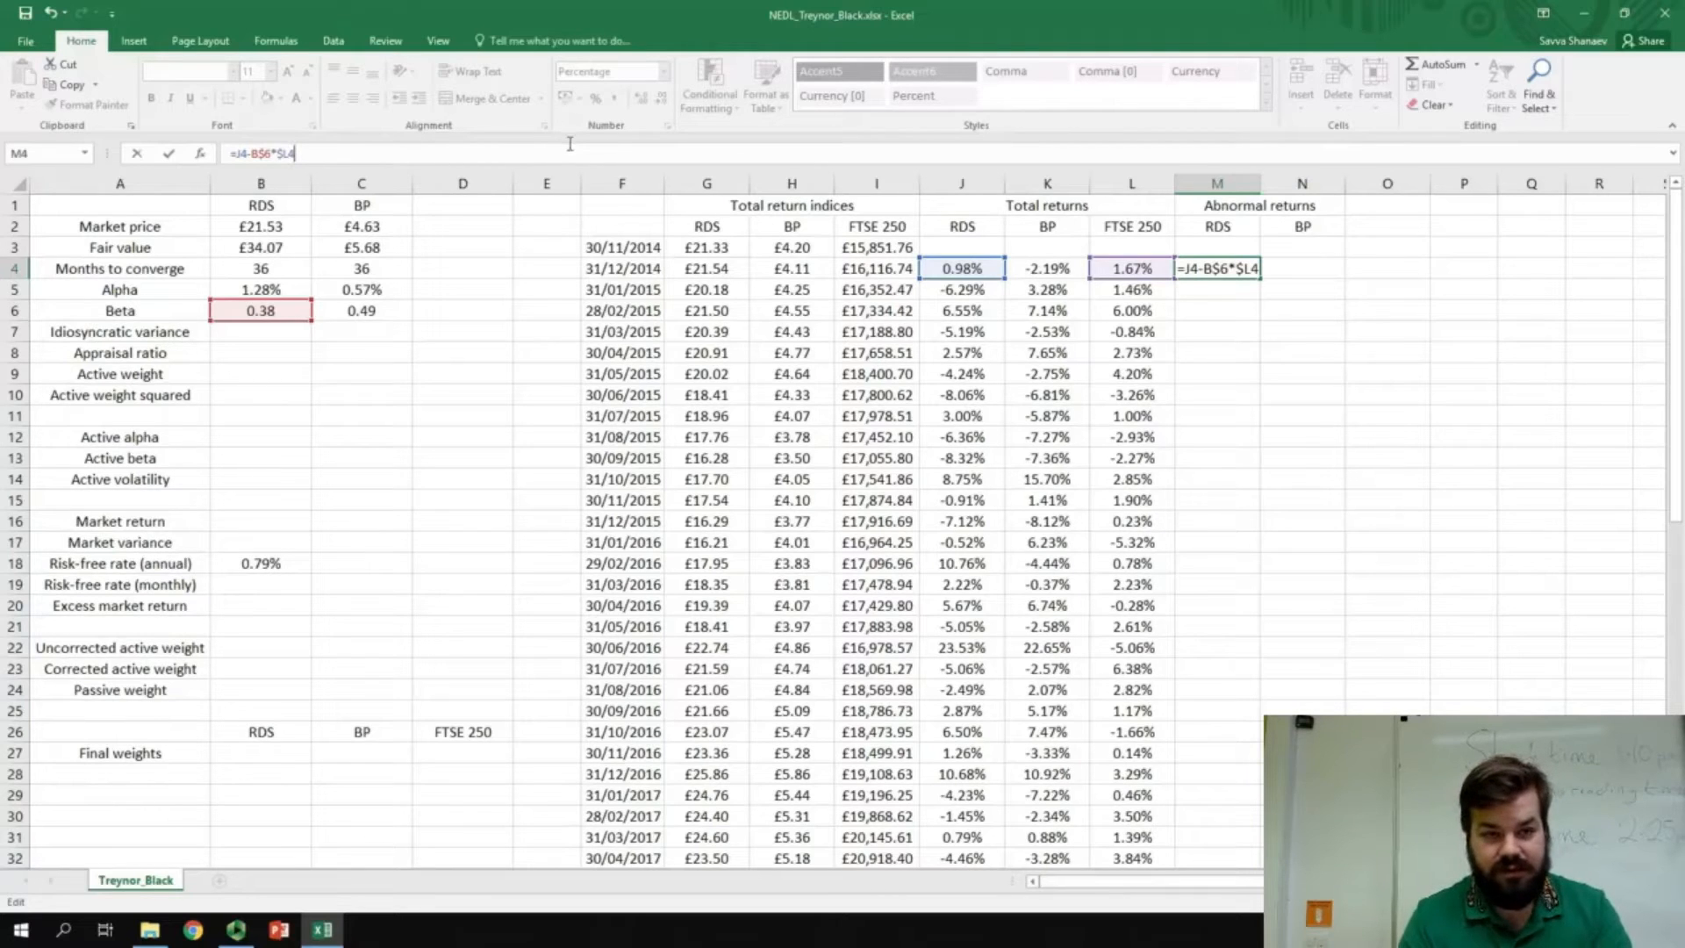
key(ctrl+Return)
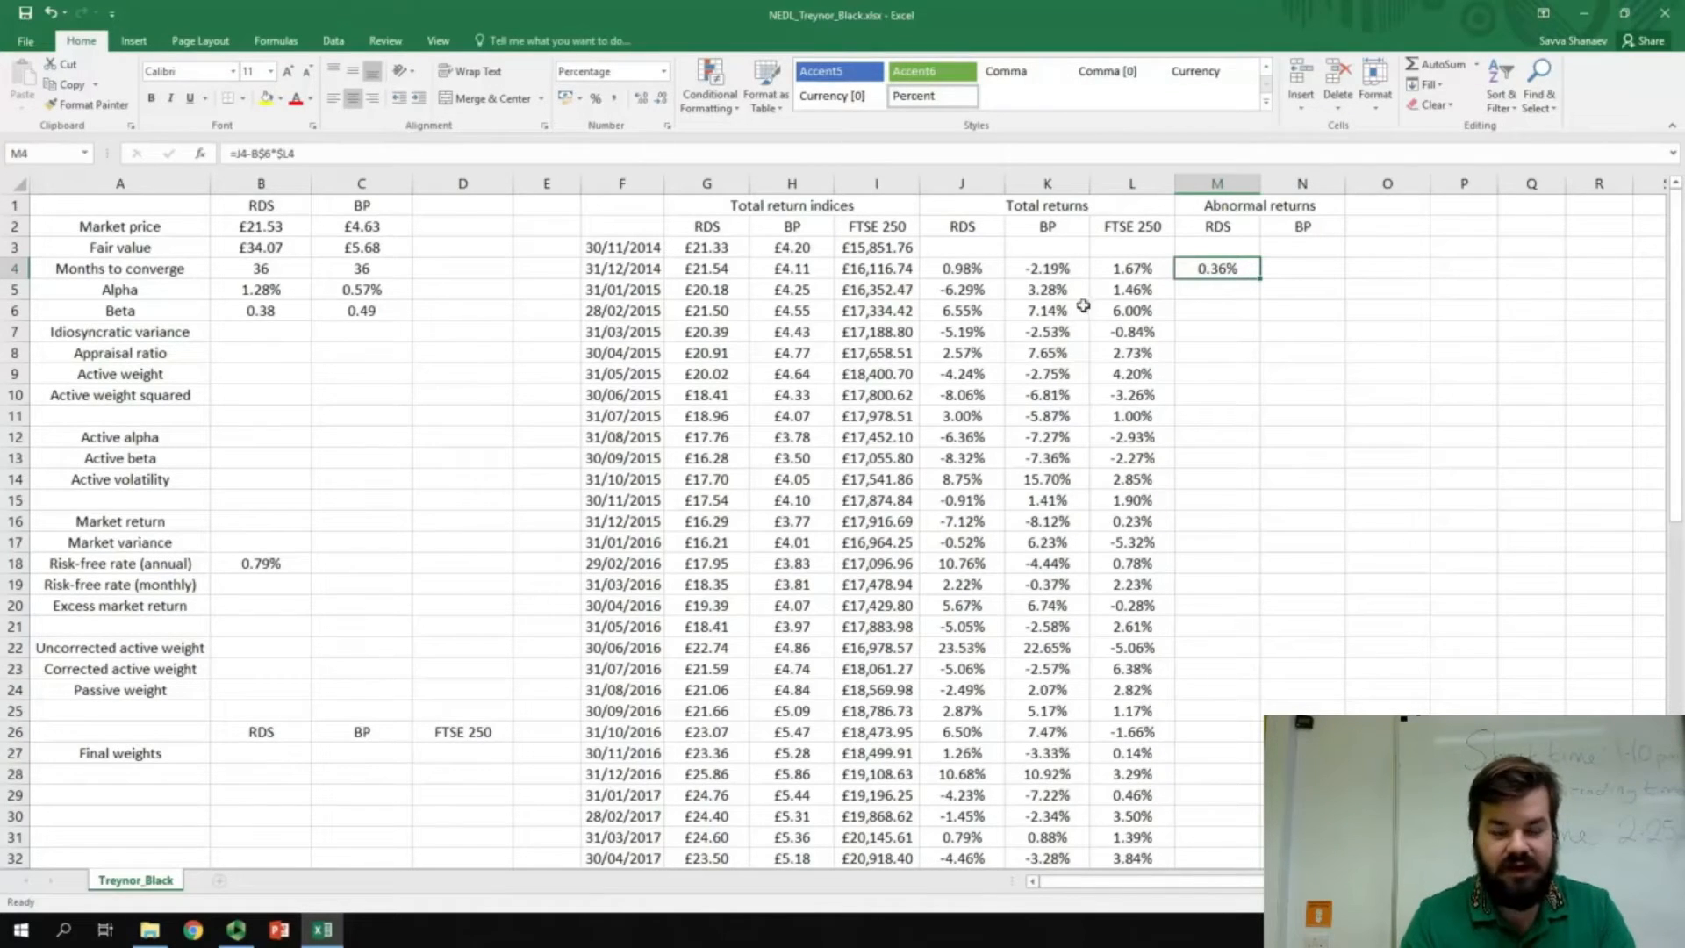
- Fill the abnormal return formula from M4 across to BP and down all months, formatted as percentages with two decimals
drag(1260, 277, 1343, 276)
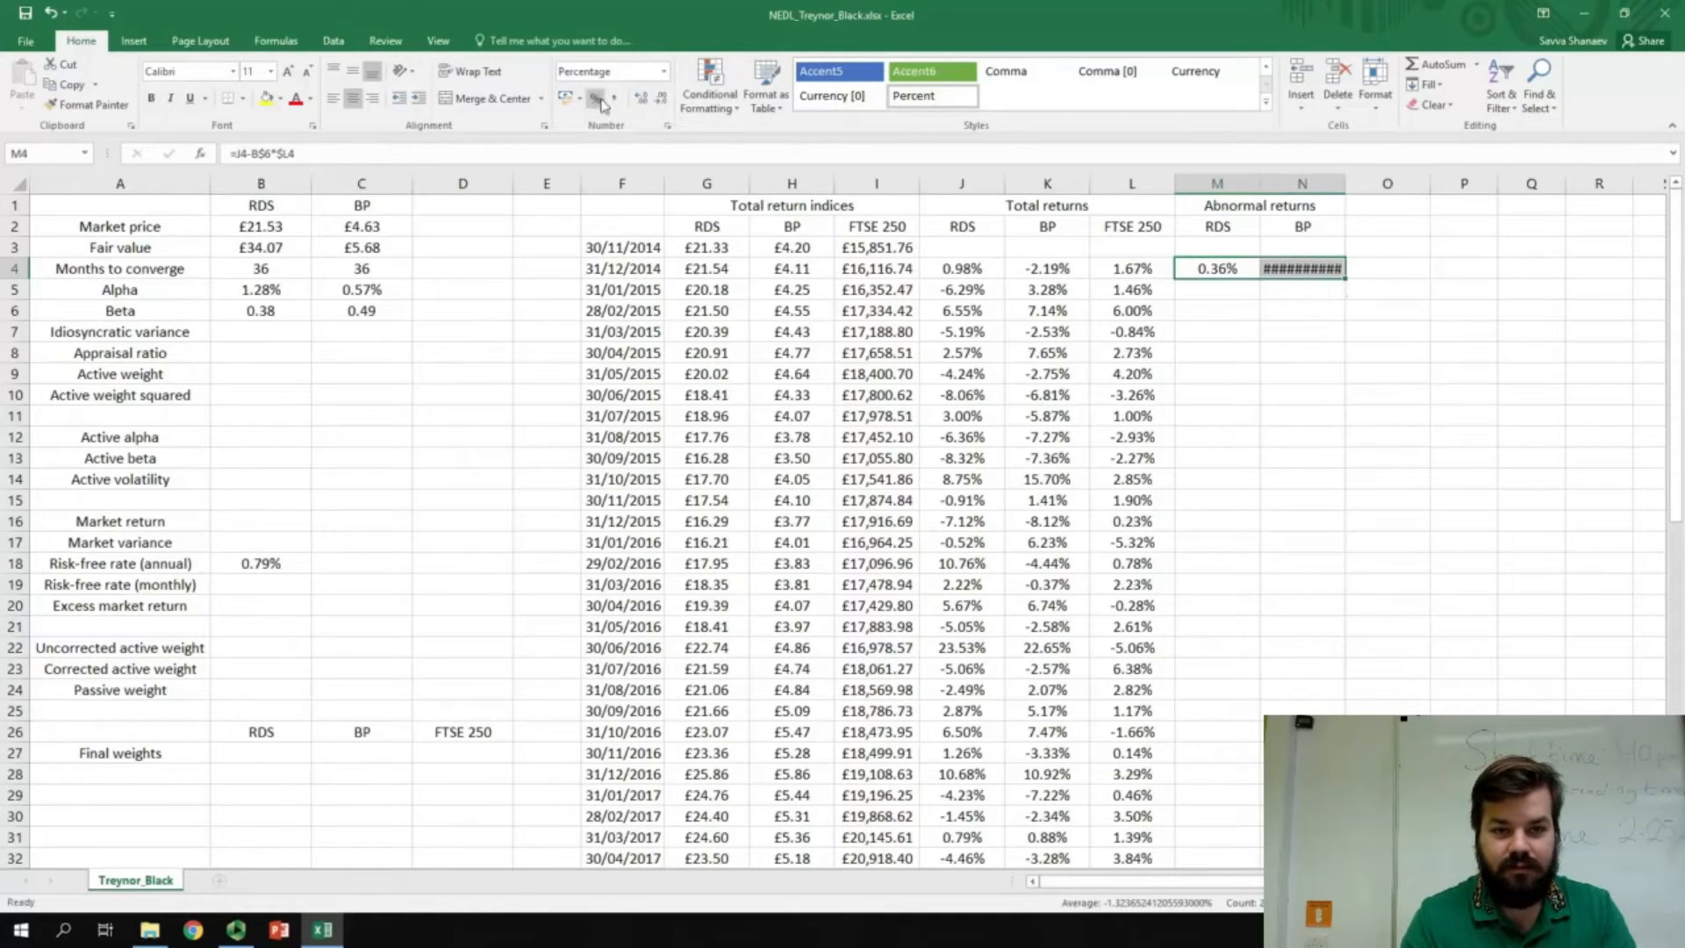
click(660, 98)
click(641, 98)
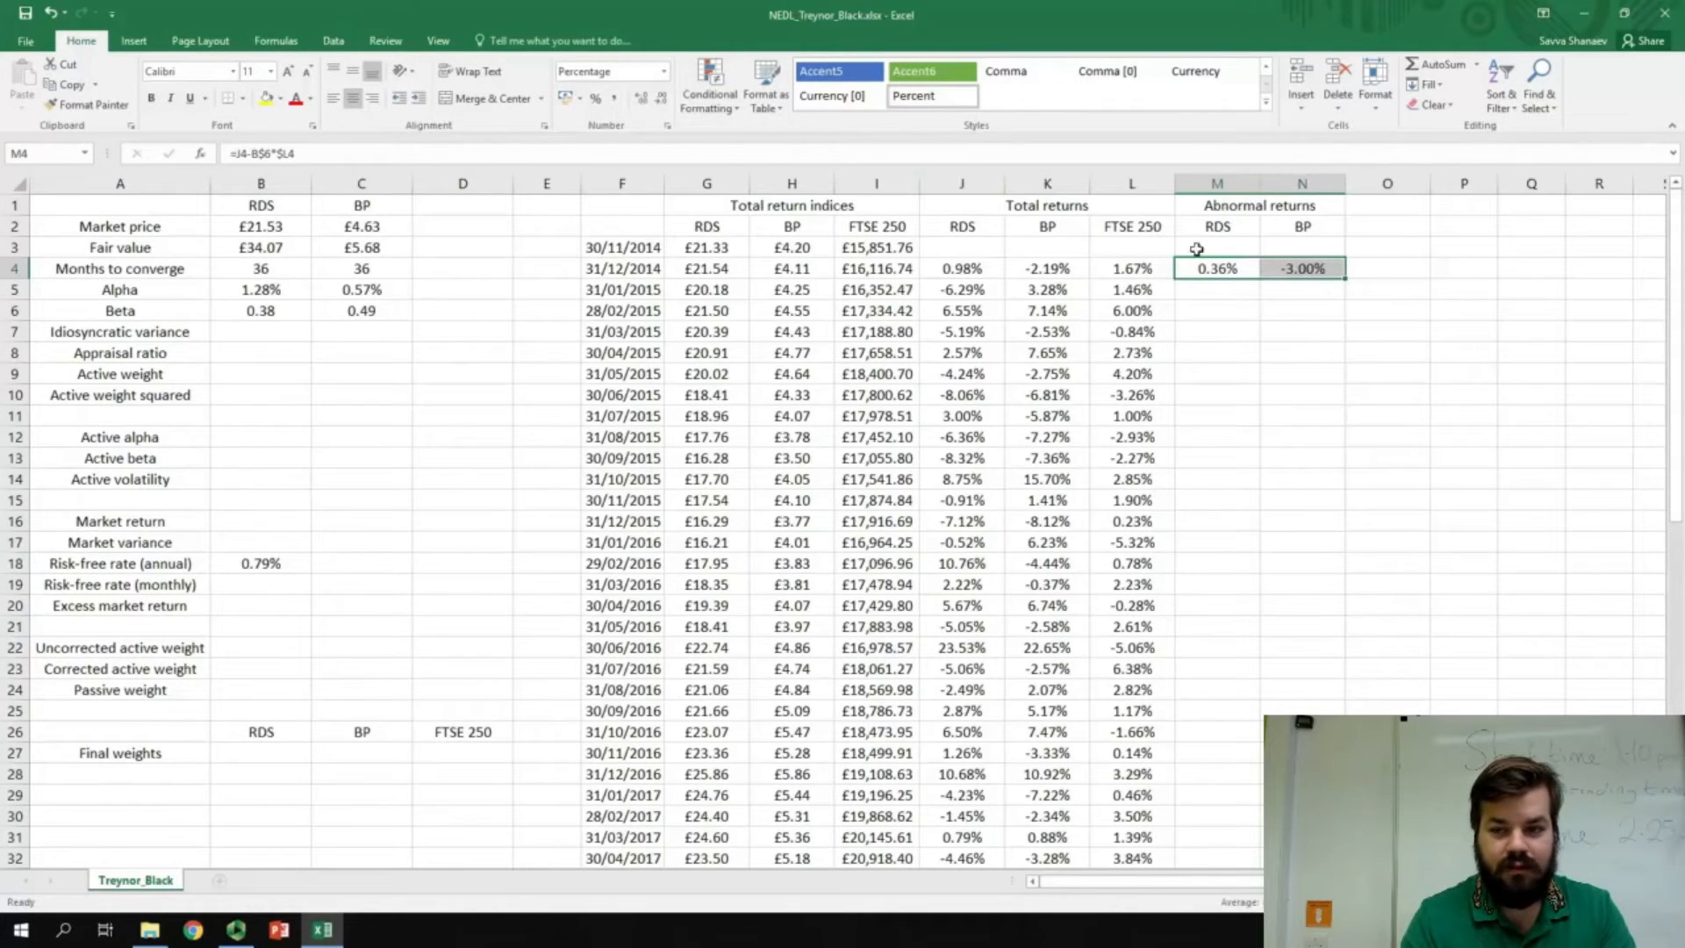
double_click(1346, 278)
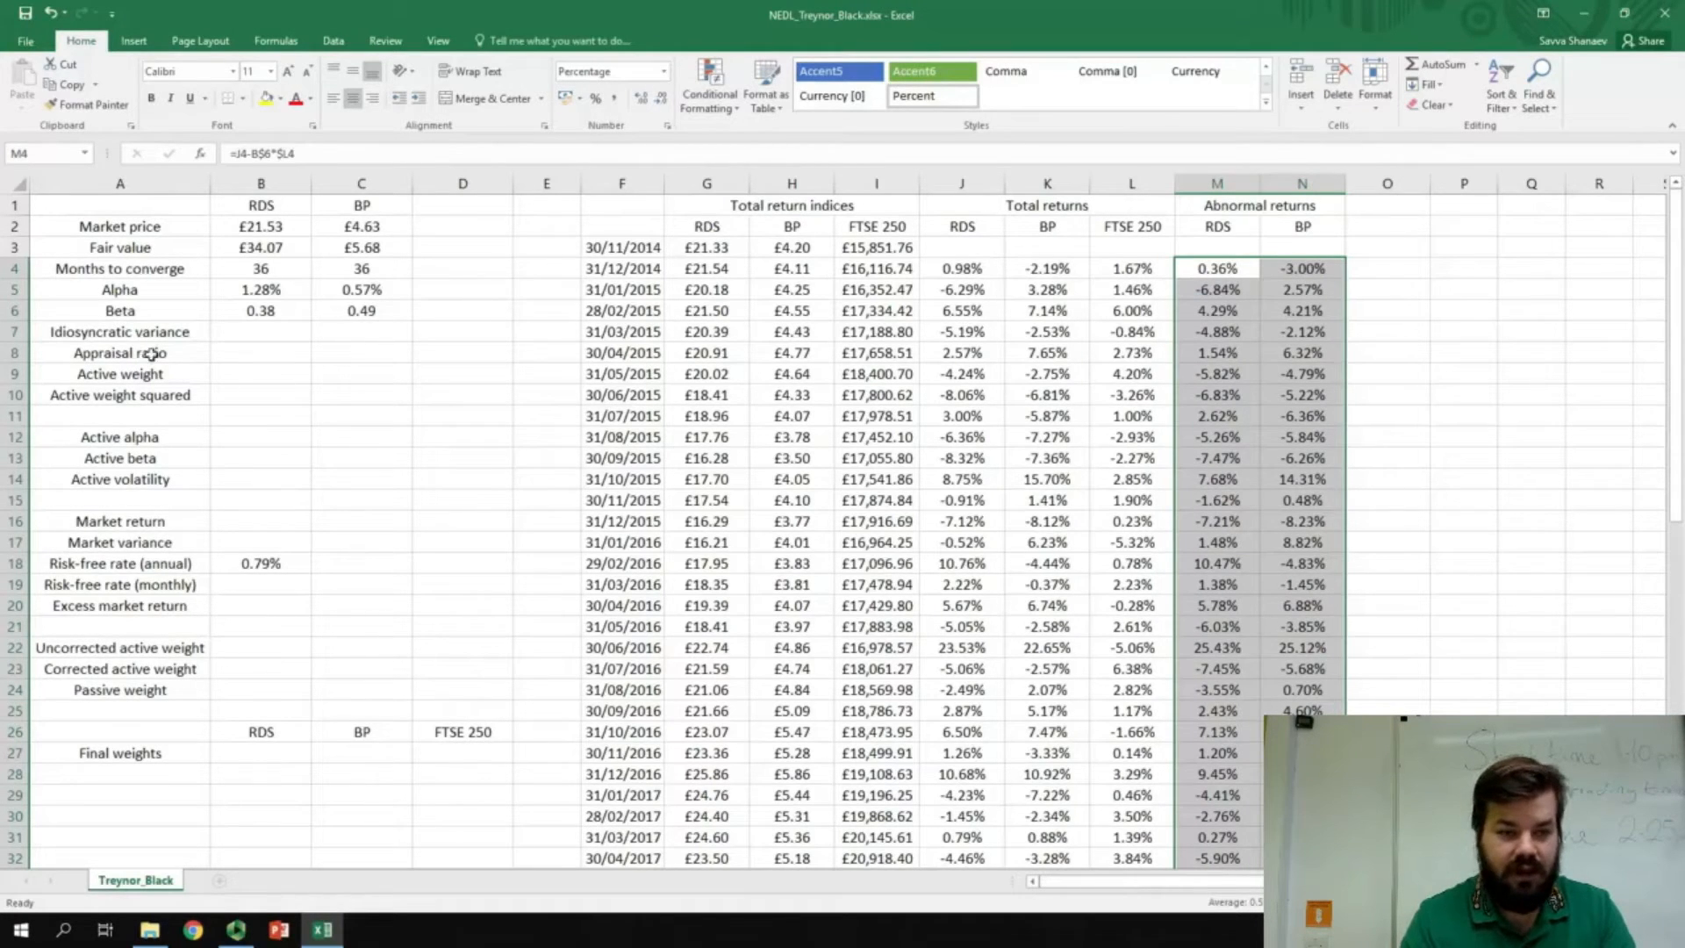
- Calculate the RDS idiosyncratic variance in B7 as the sample variance of its abnormal returns, =VAR.S(M4:M63)
click(250, 332)
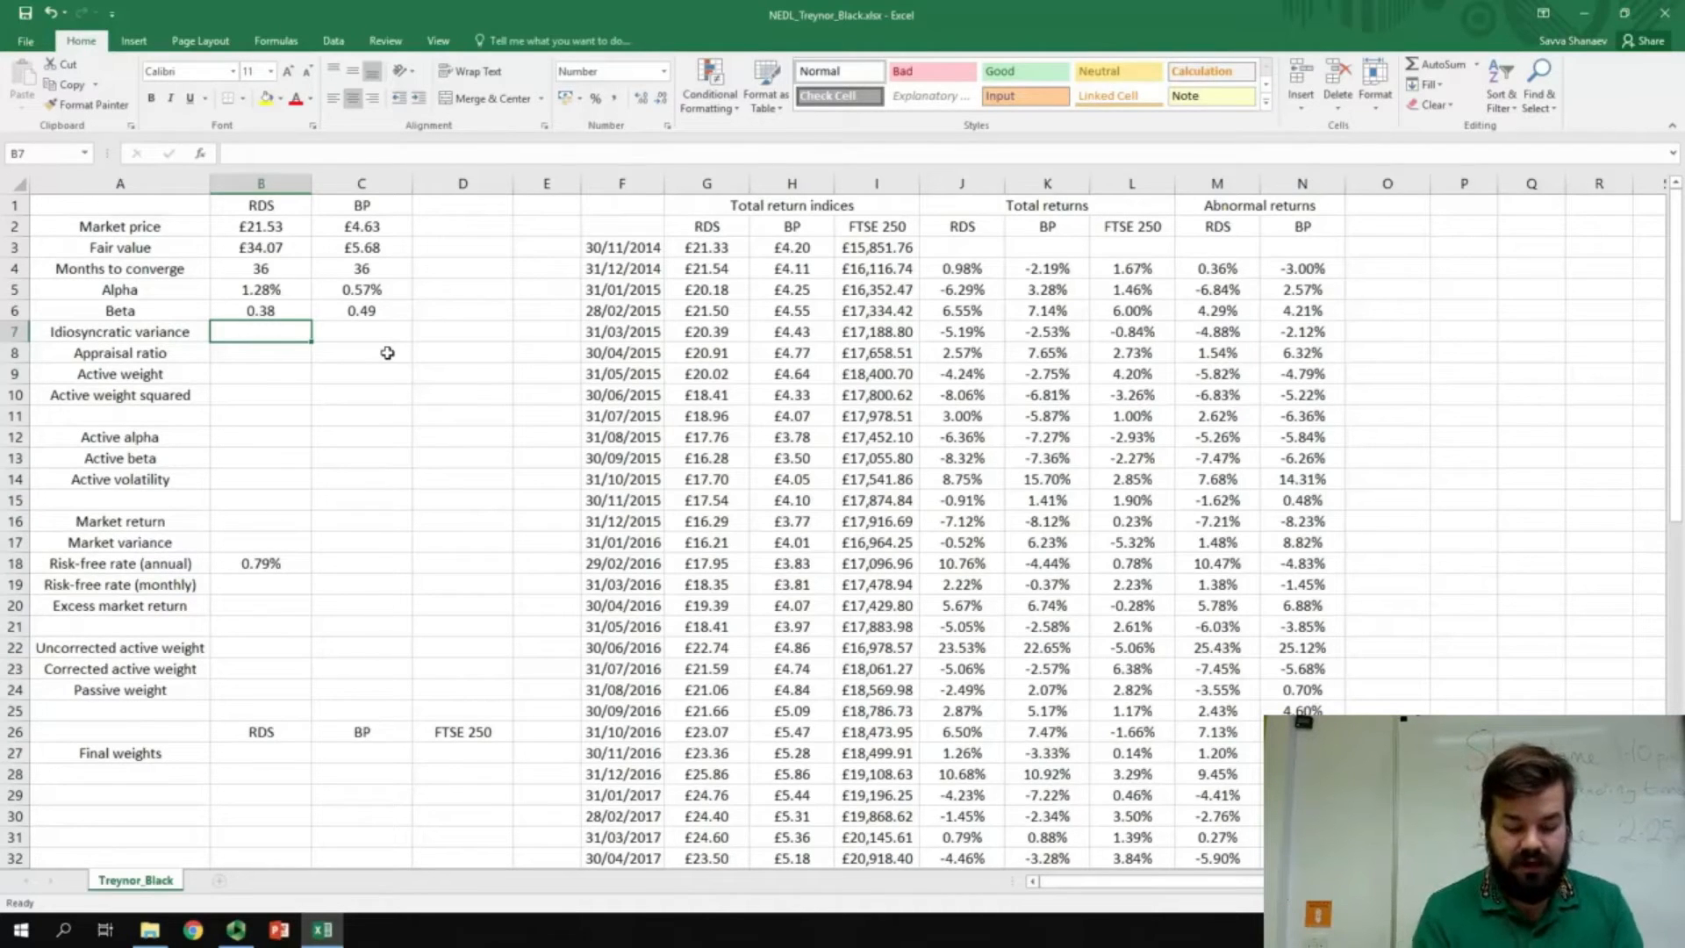
text(=)
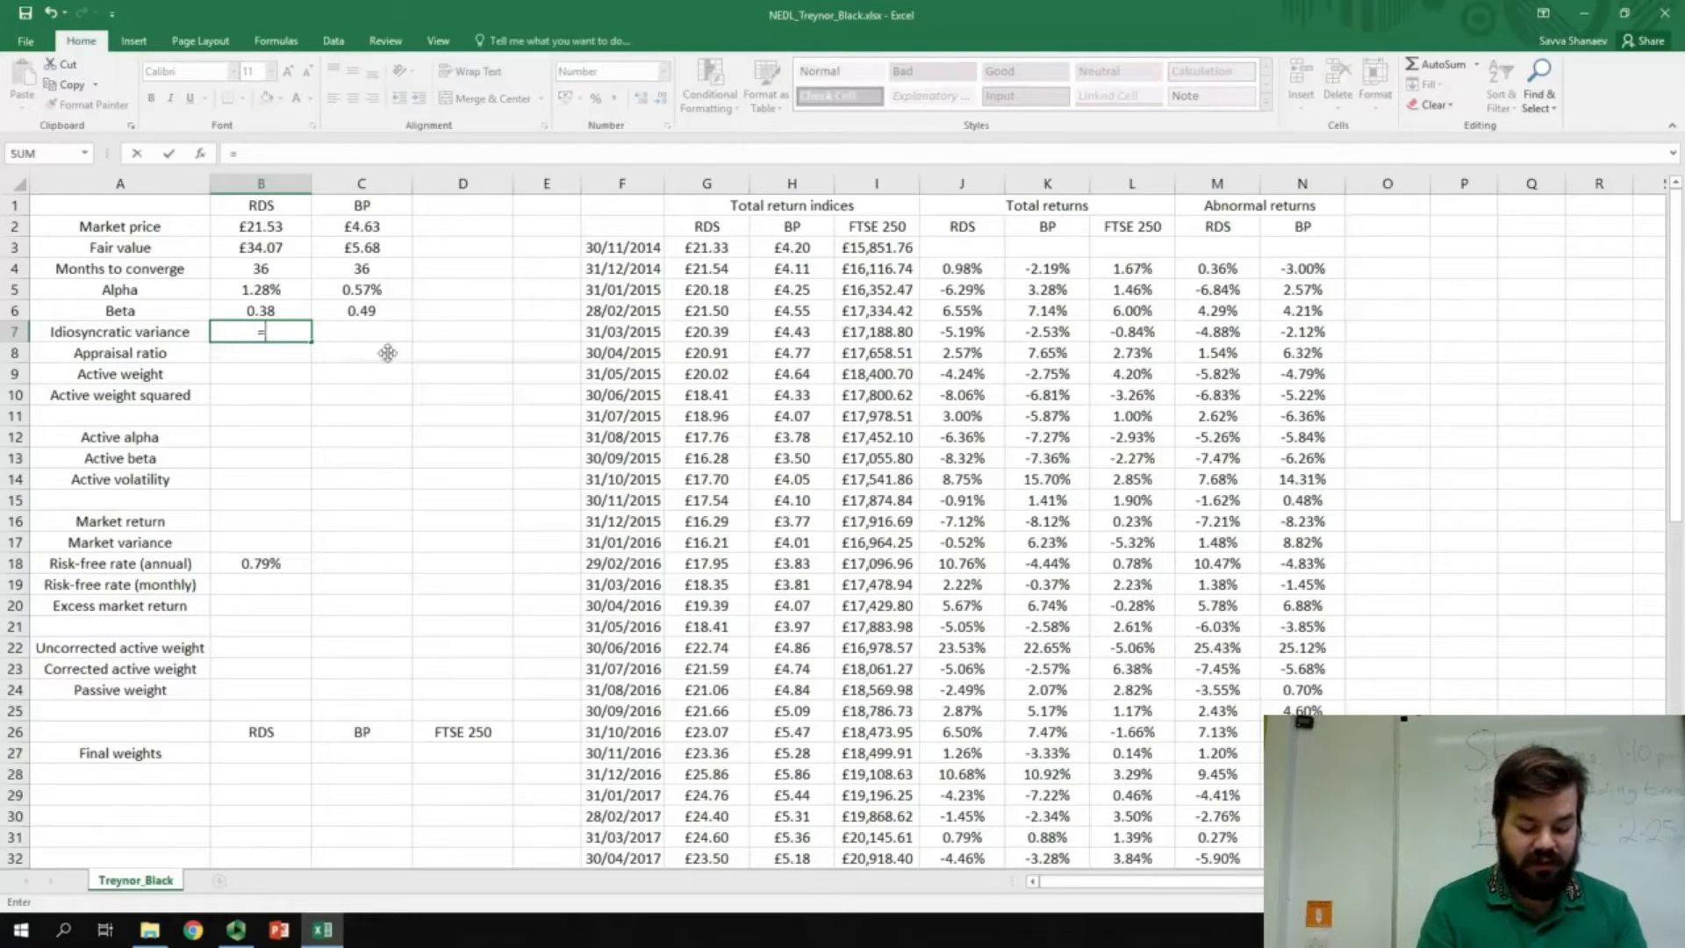
text(VAR.S()
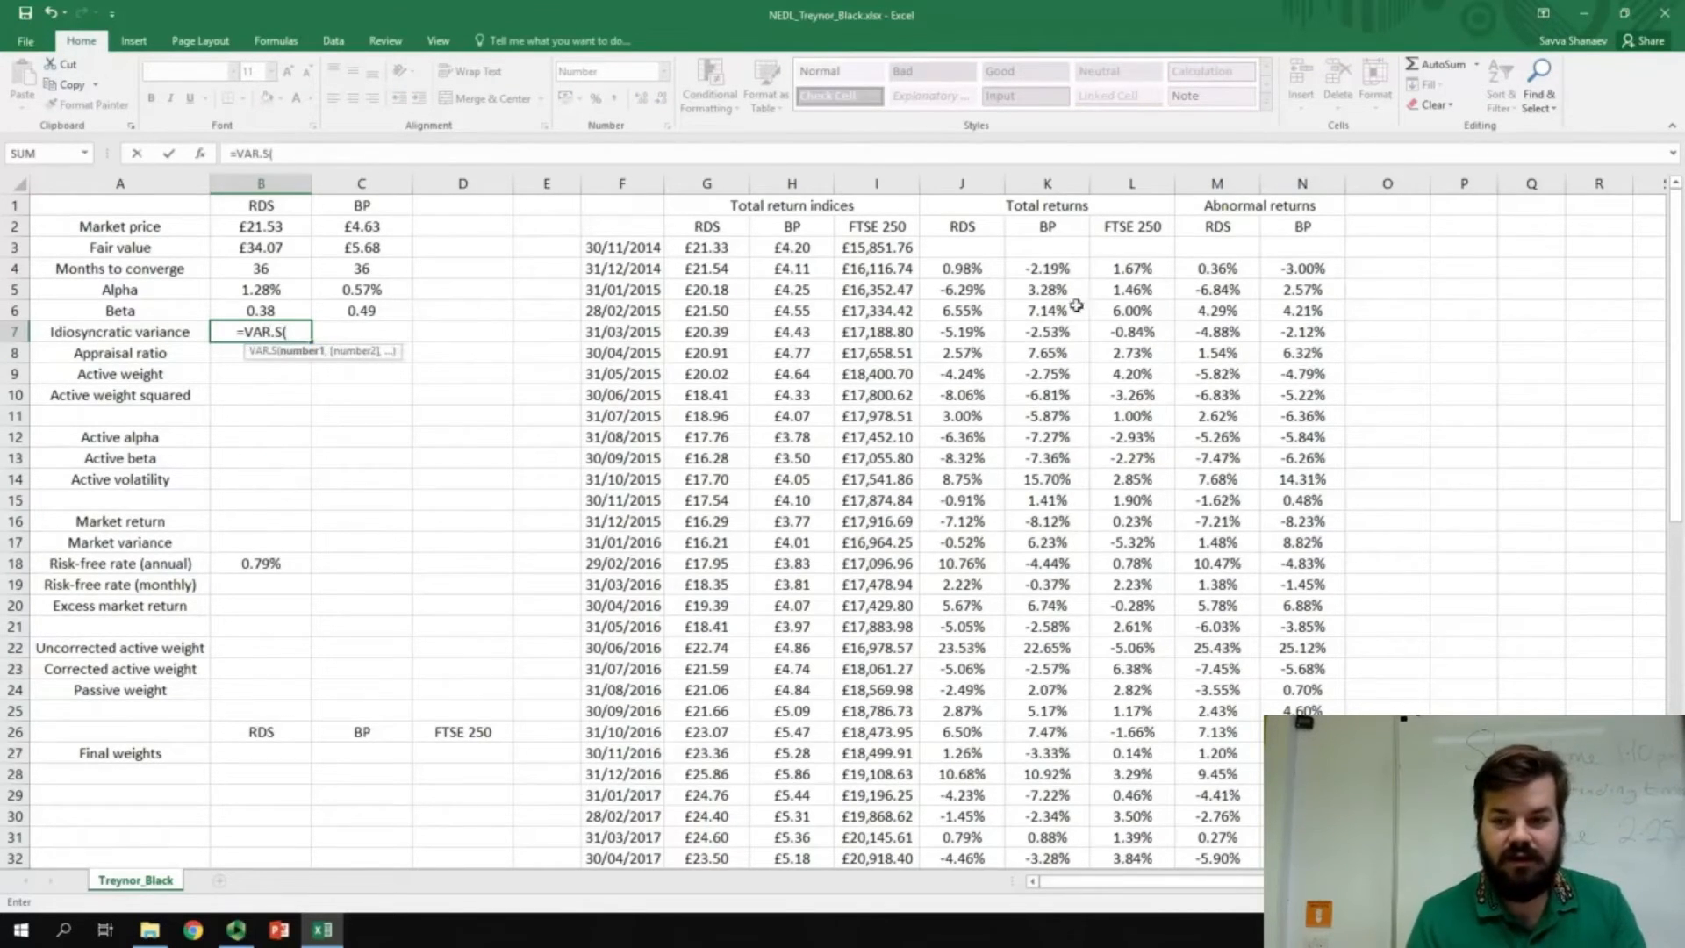
click(1216, 268)
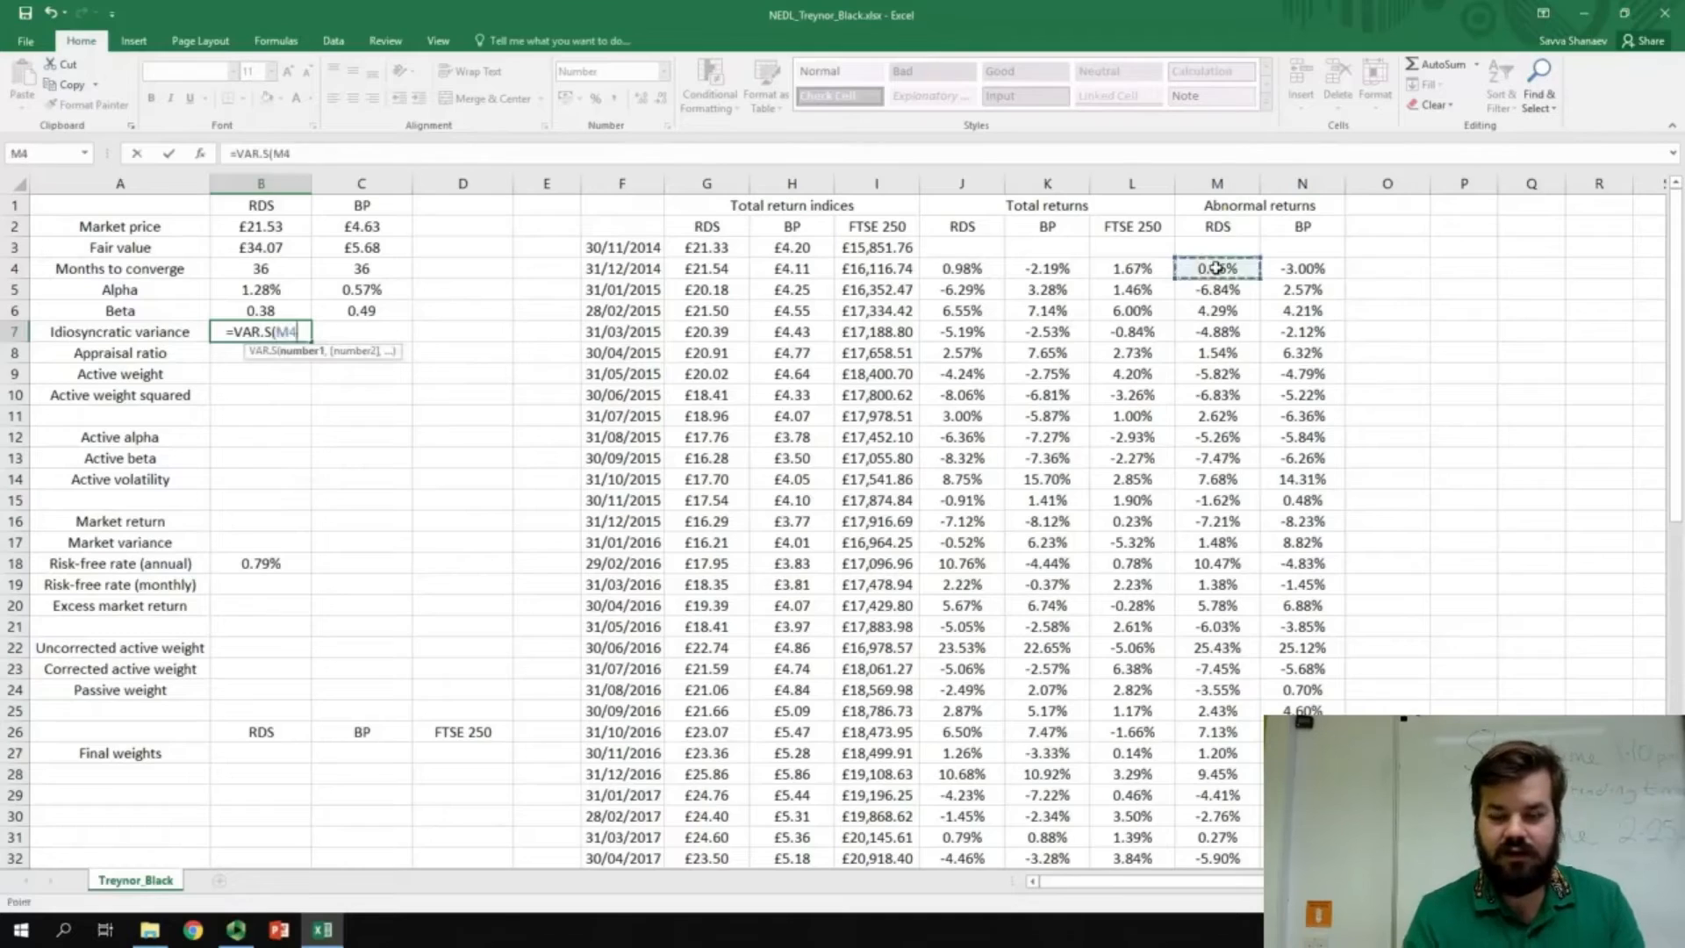
key(ctrl+shift+Down)
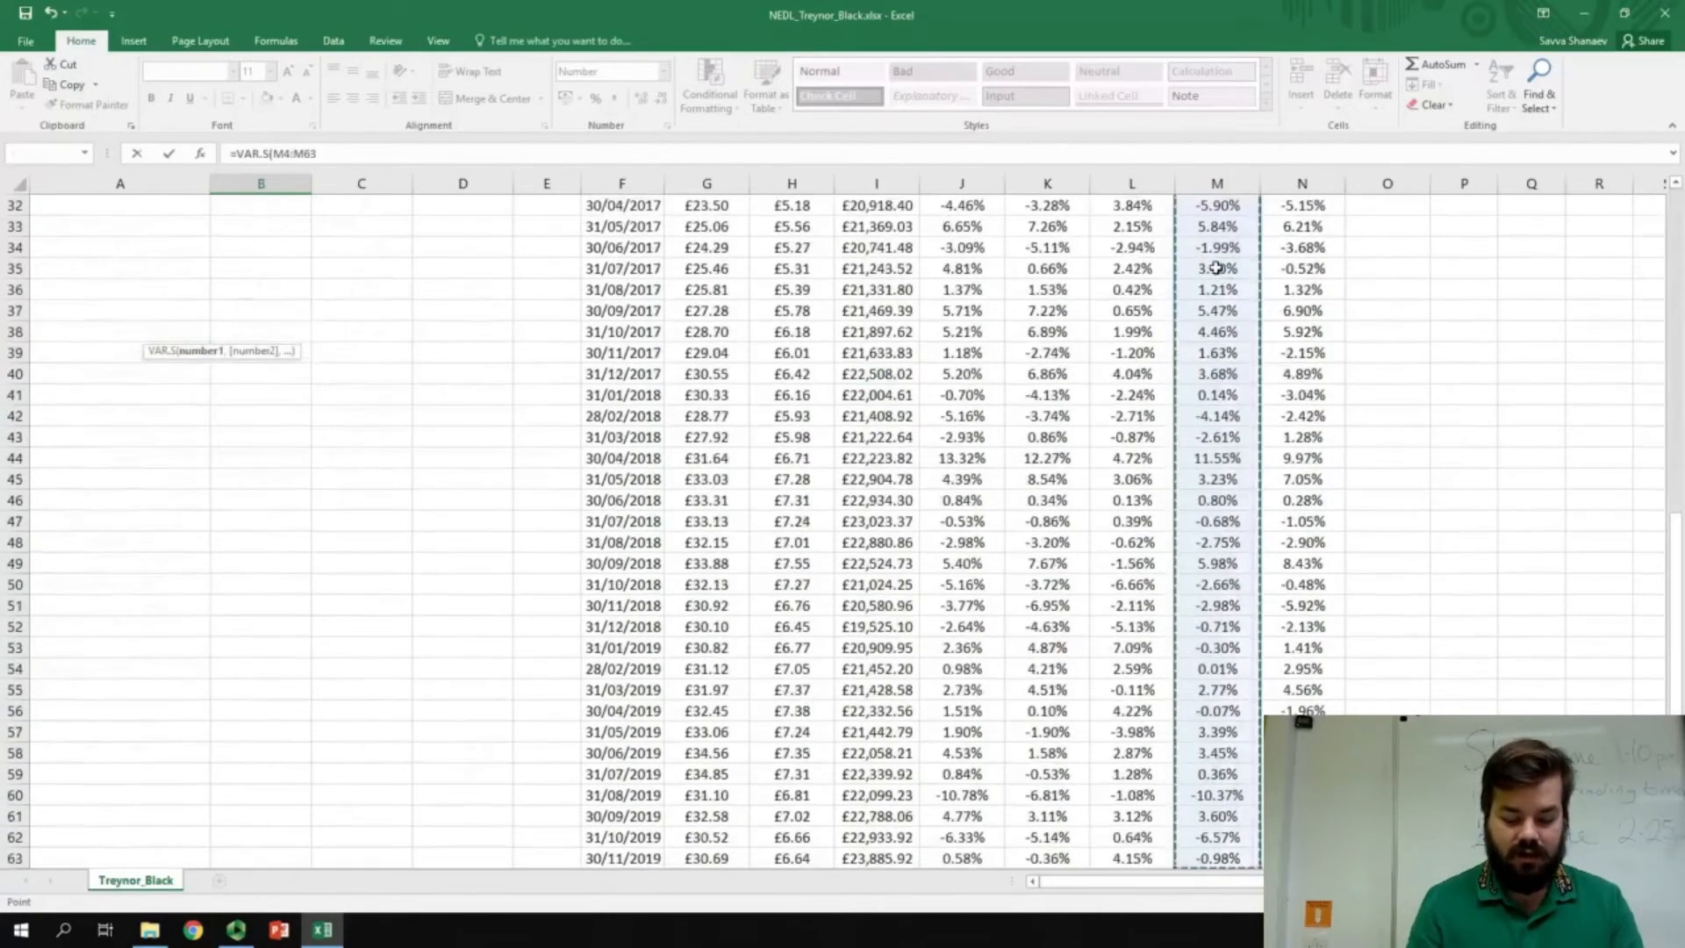
key(ctrl+Return)
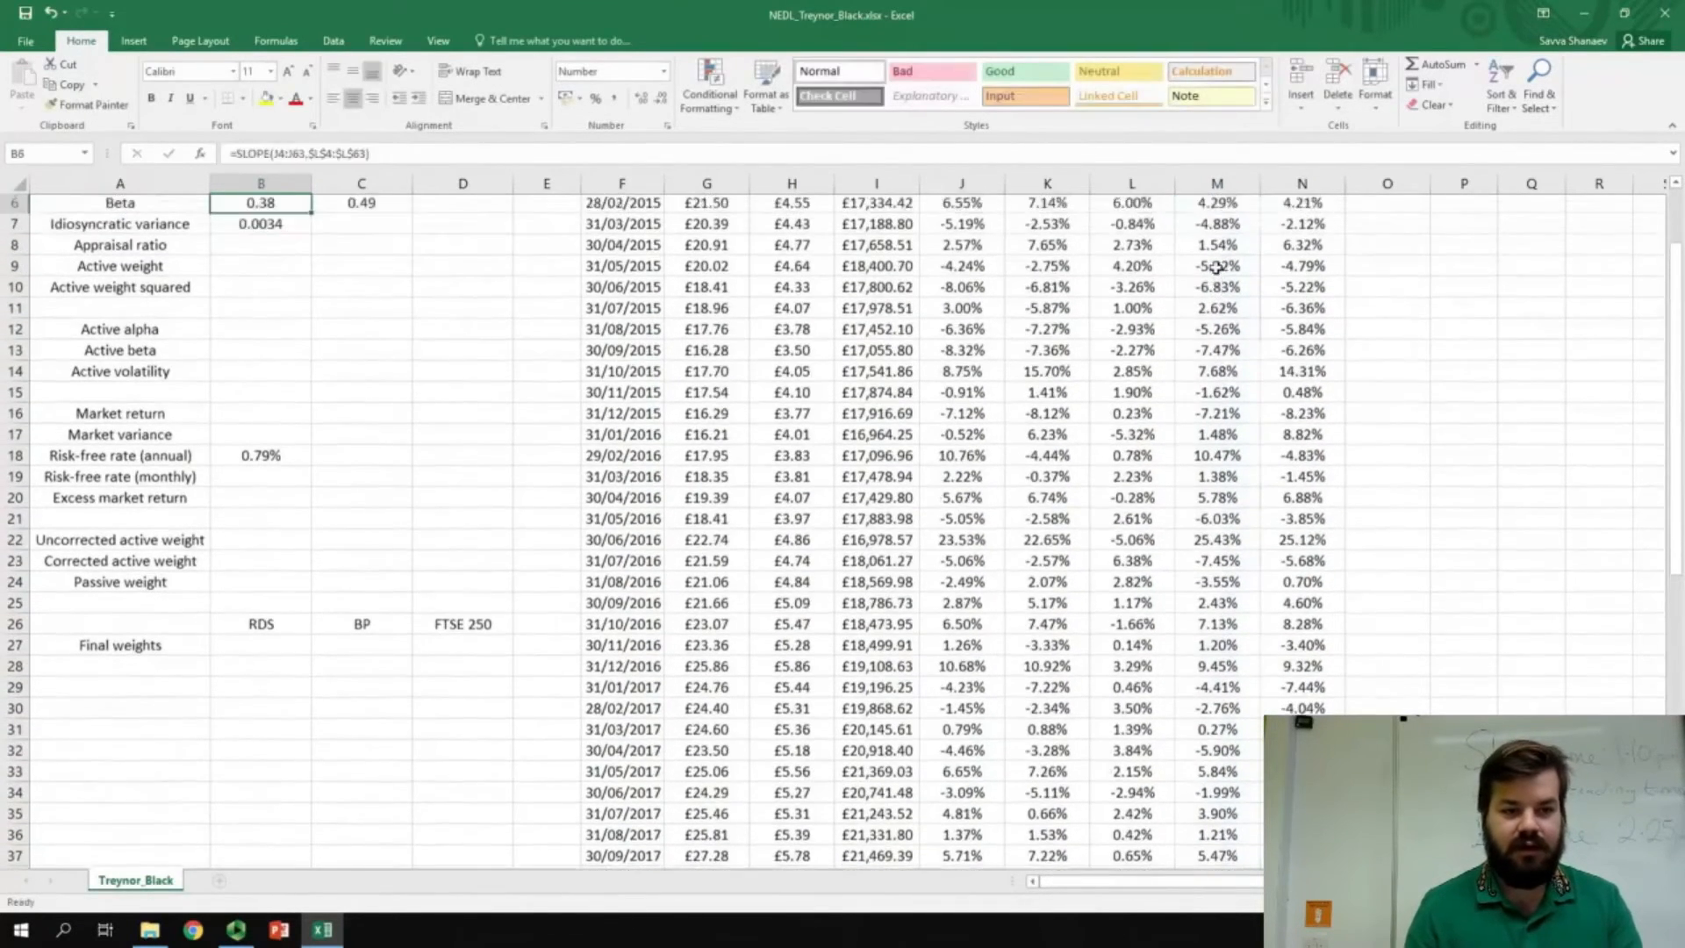
- Copy the RDS idiosyncratic variance formula across to BP in C7
scroll(268, 396, up, 2)
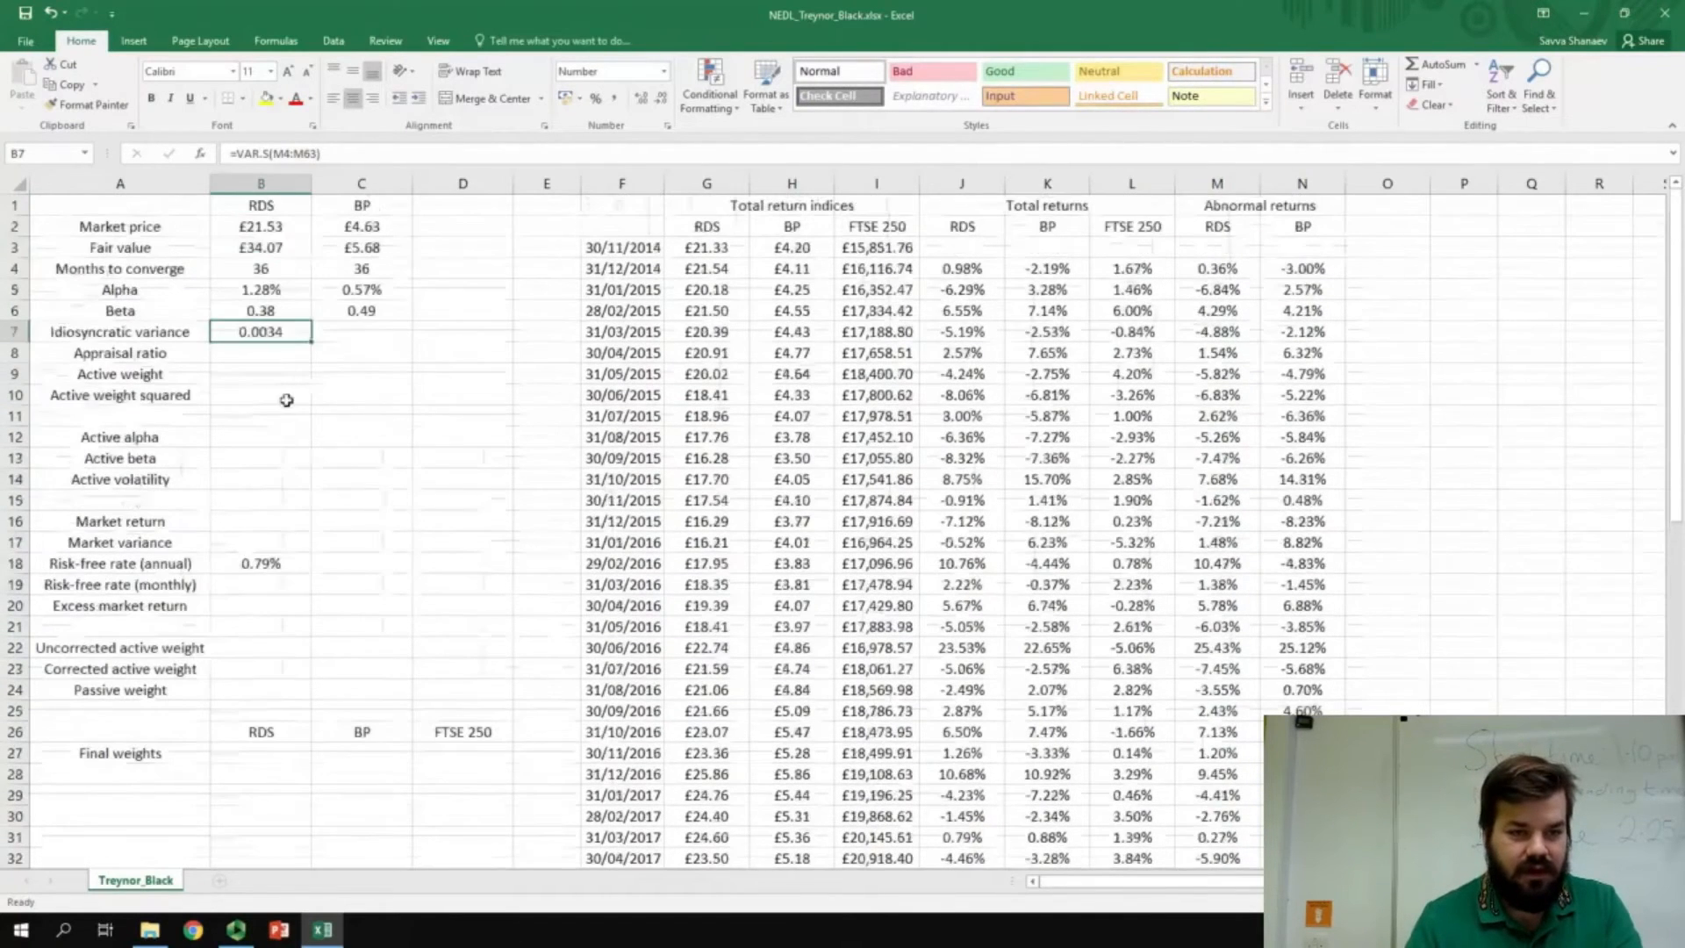
drag(313, 345, 406, 346)
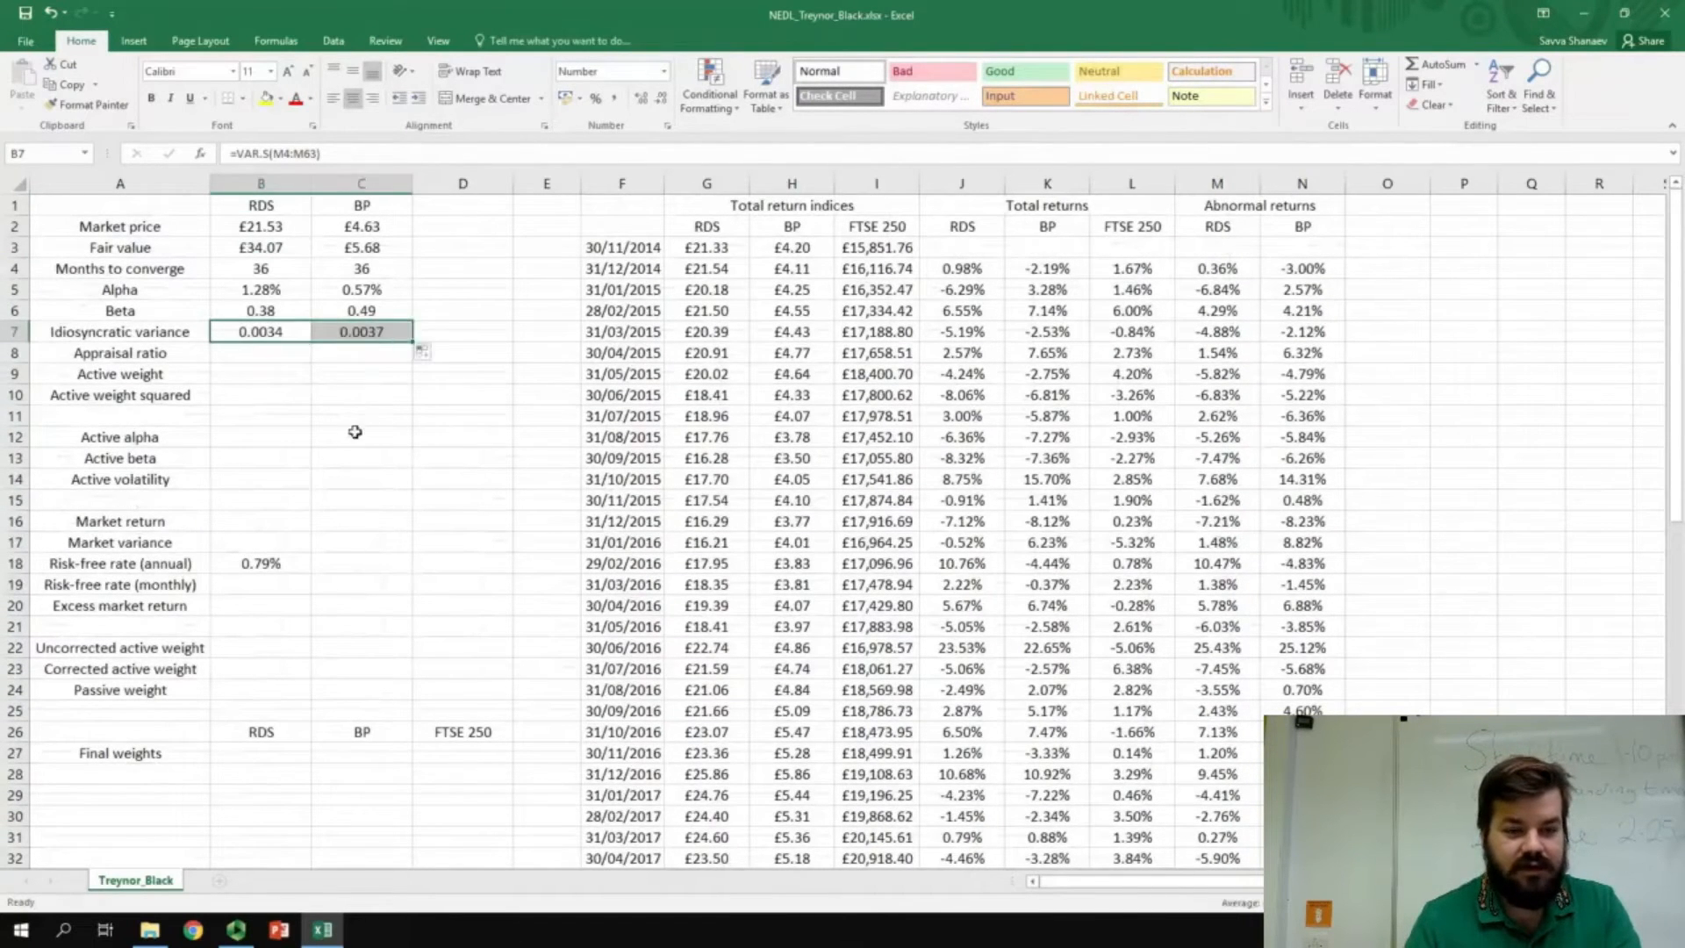
click(354, 443)
click(249, 337)
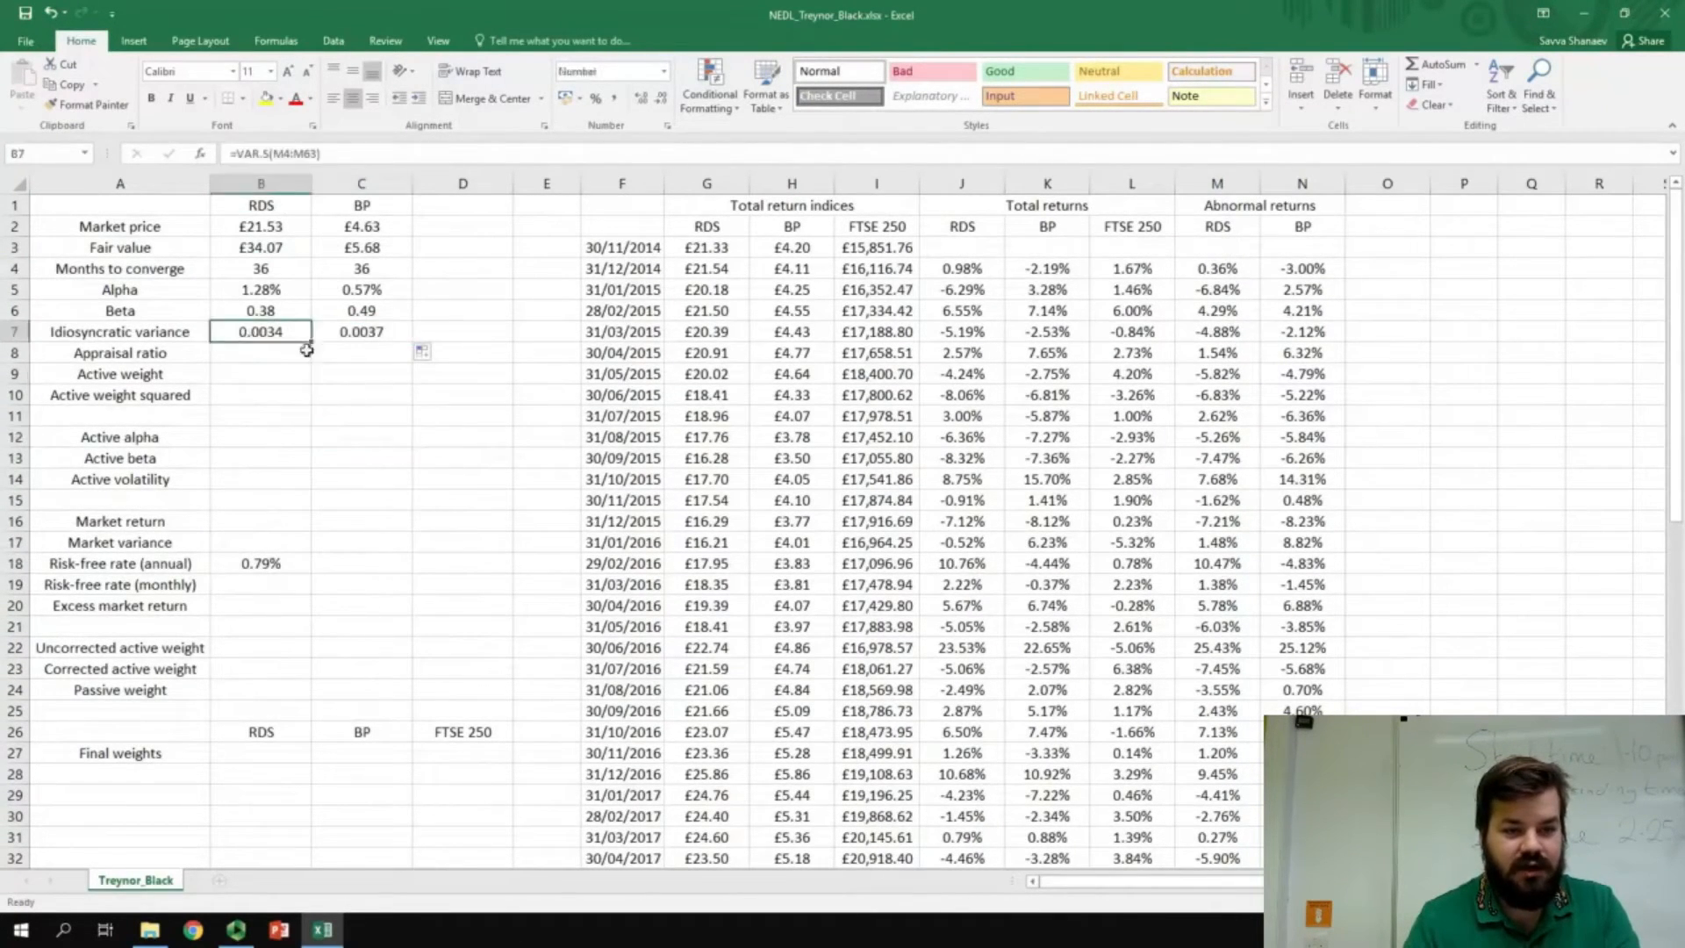
- Calculate the RDS appraisal ratio in B8 as alpha divided by idiosyncratic variance, =B5/B7
click(369, 350)
click(376, 334)
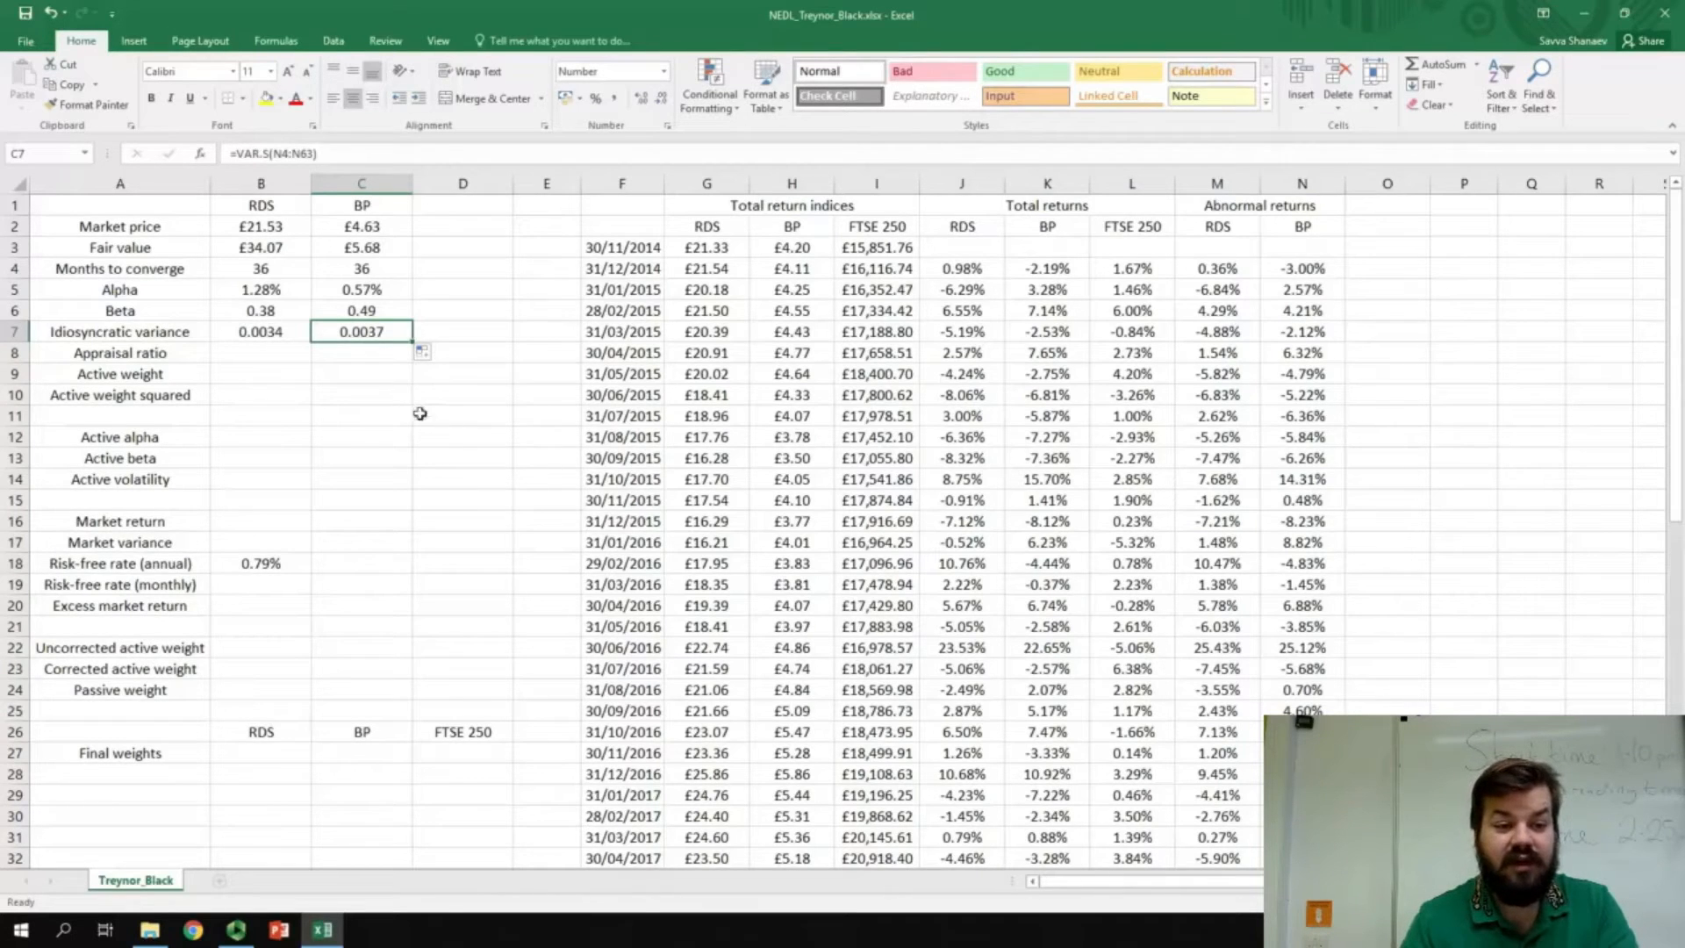
click(276, 357)
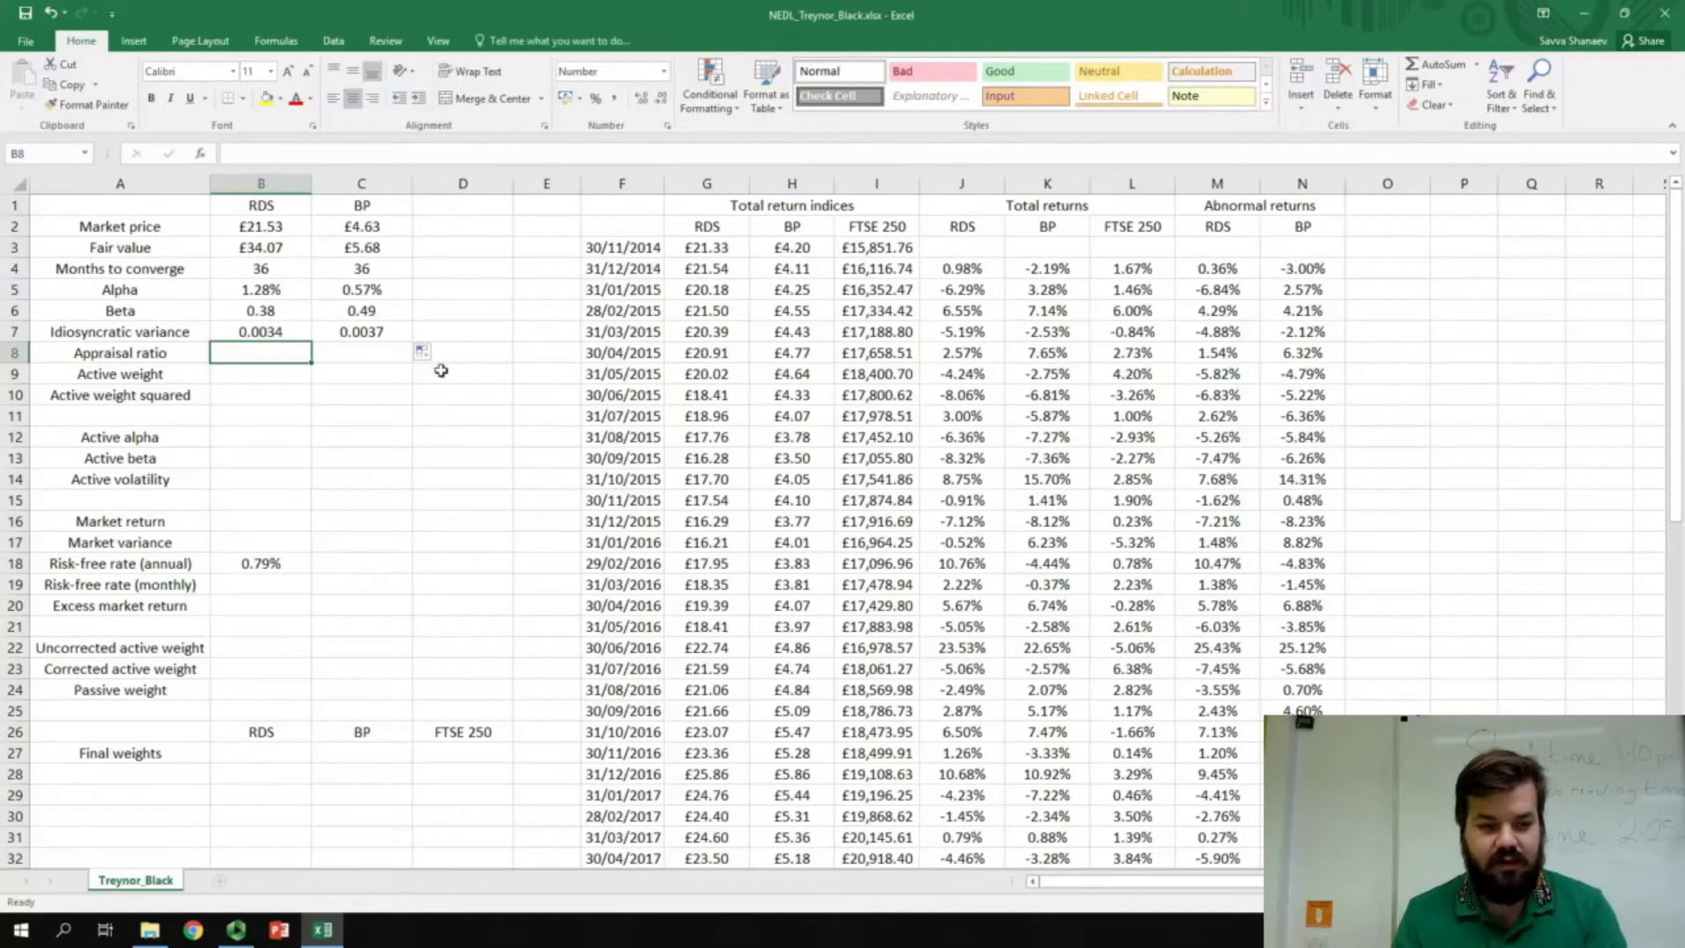
text(=)
click(287, 295)
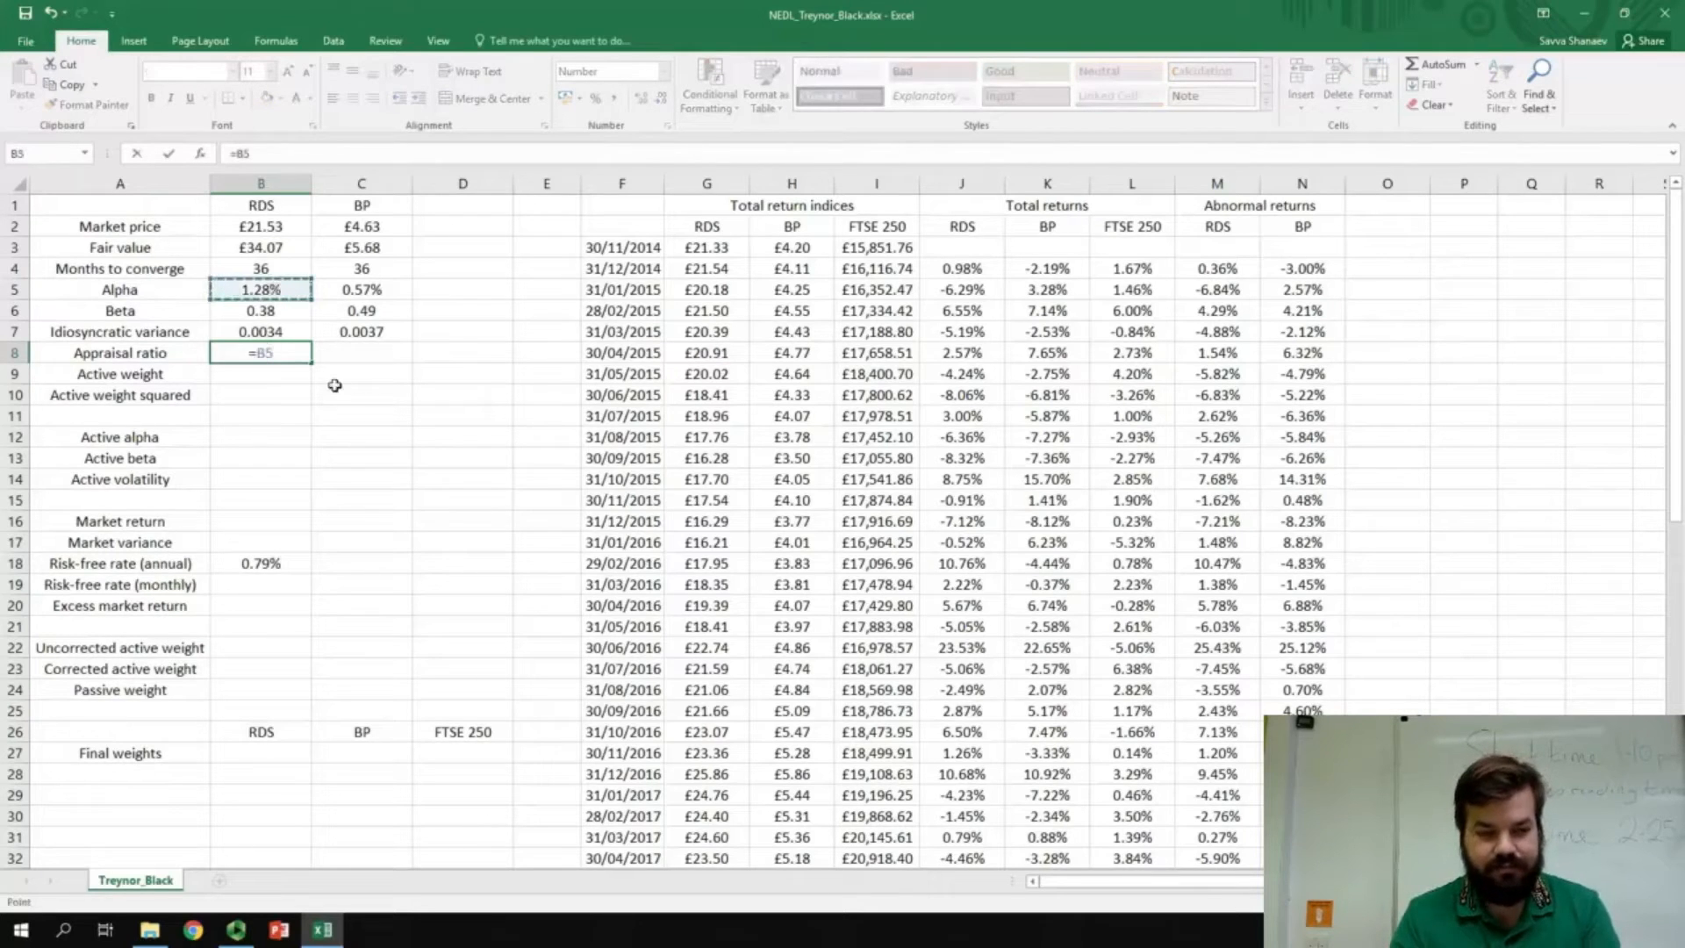
text(/)
click(279, 332)
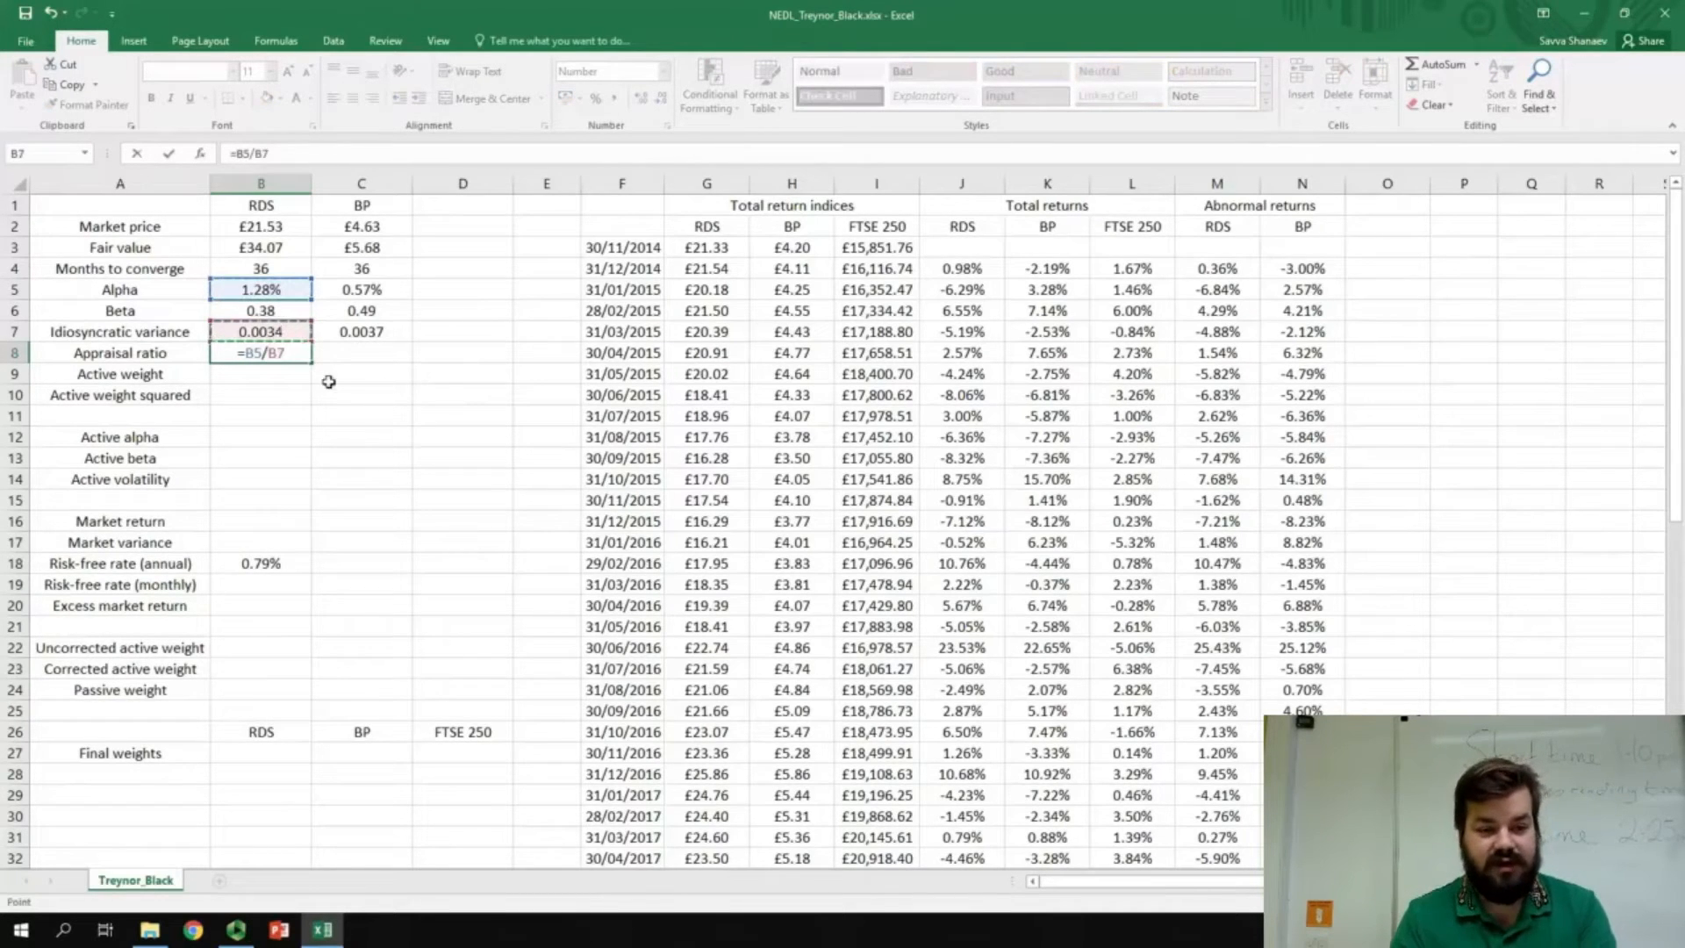
key(Return)
- Copy the RDS appraisal ratio formula across to BP in C8 and check both cells' formulas
click(285, 351)
drag(312, 363, 386, 361)
click(268, 355)
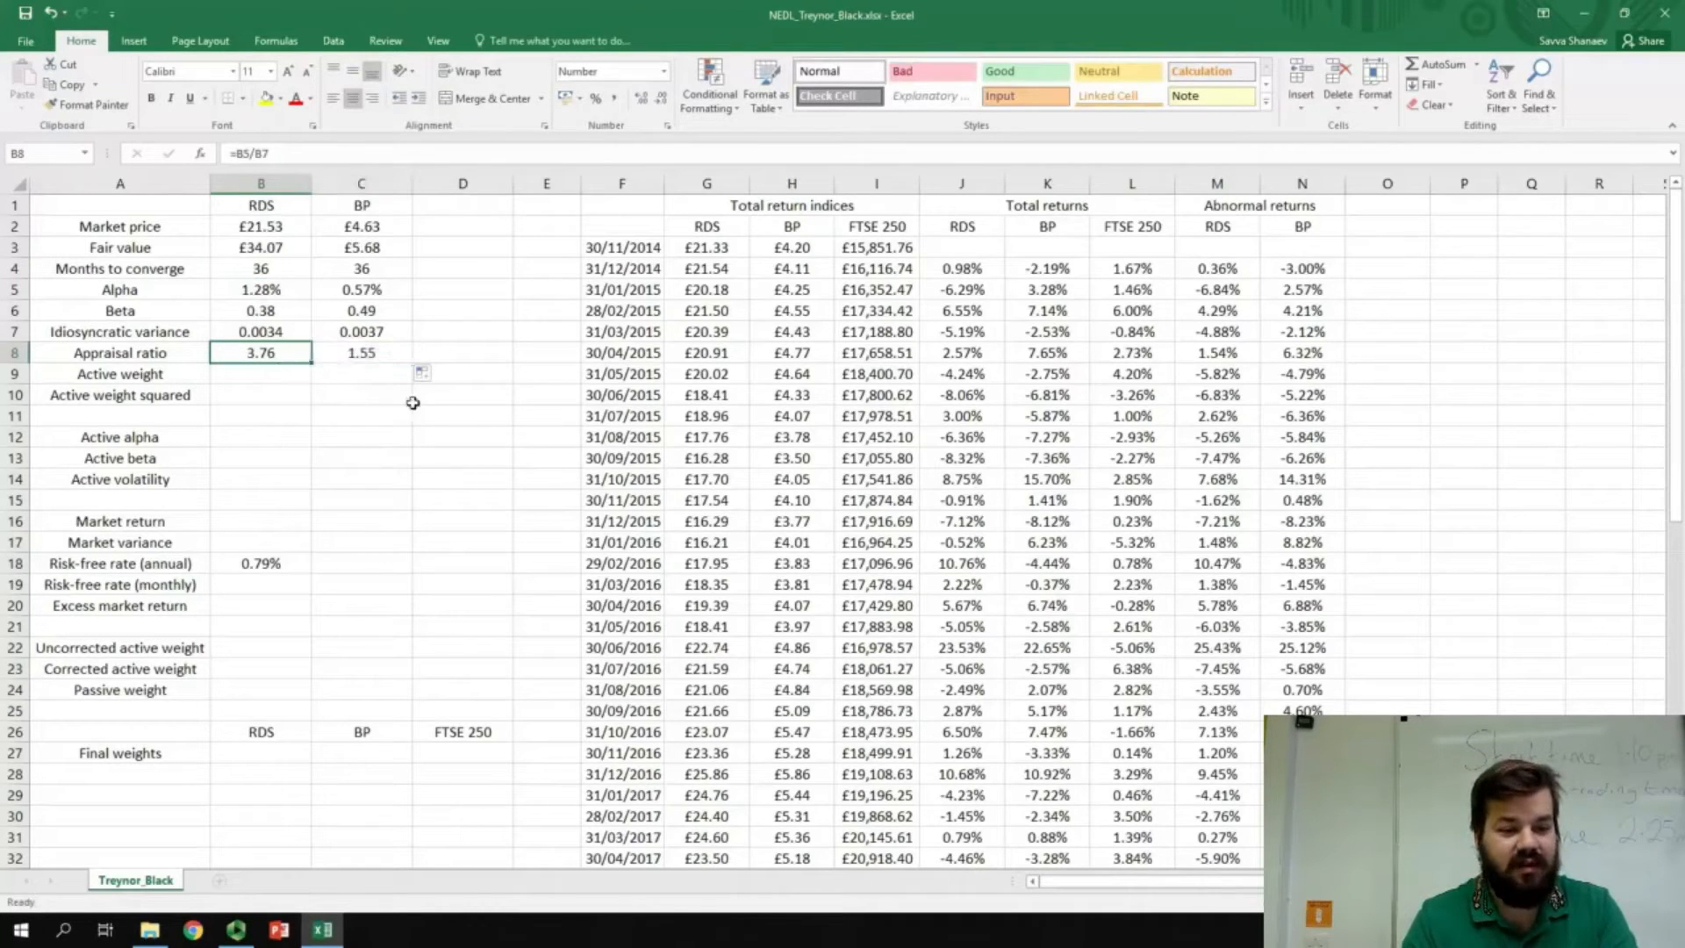
click(363, 360)
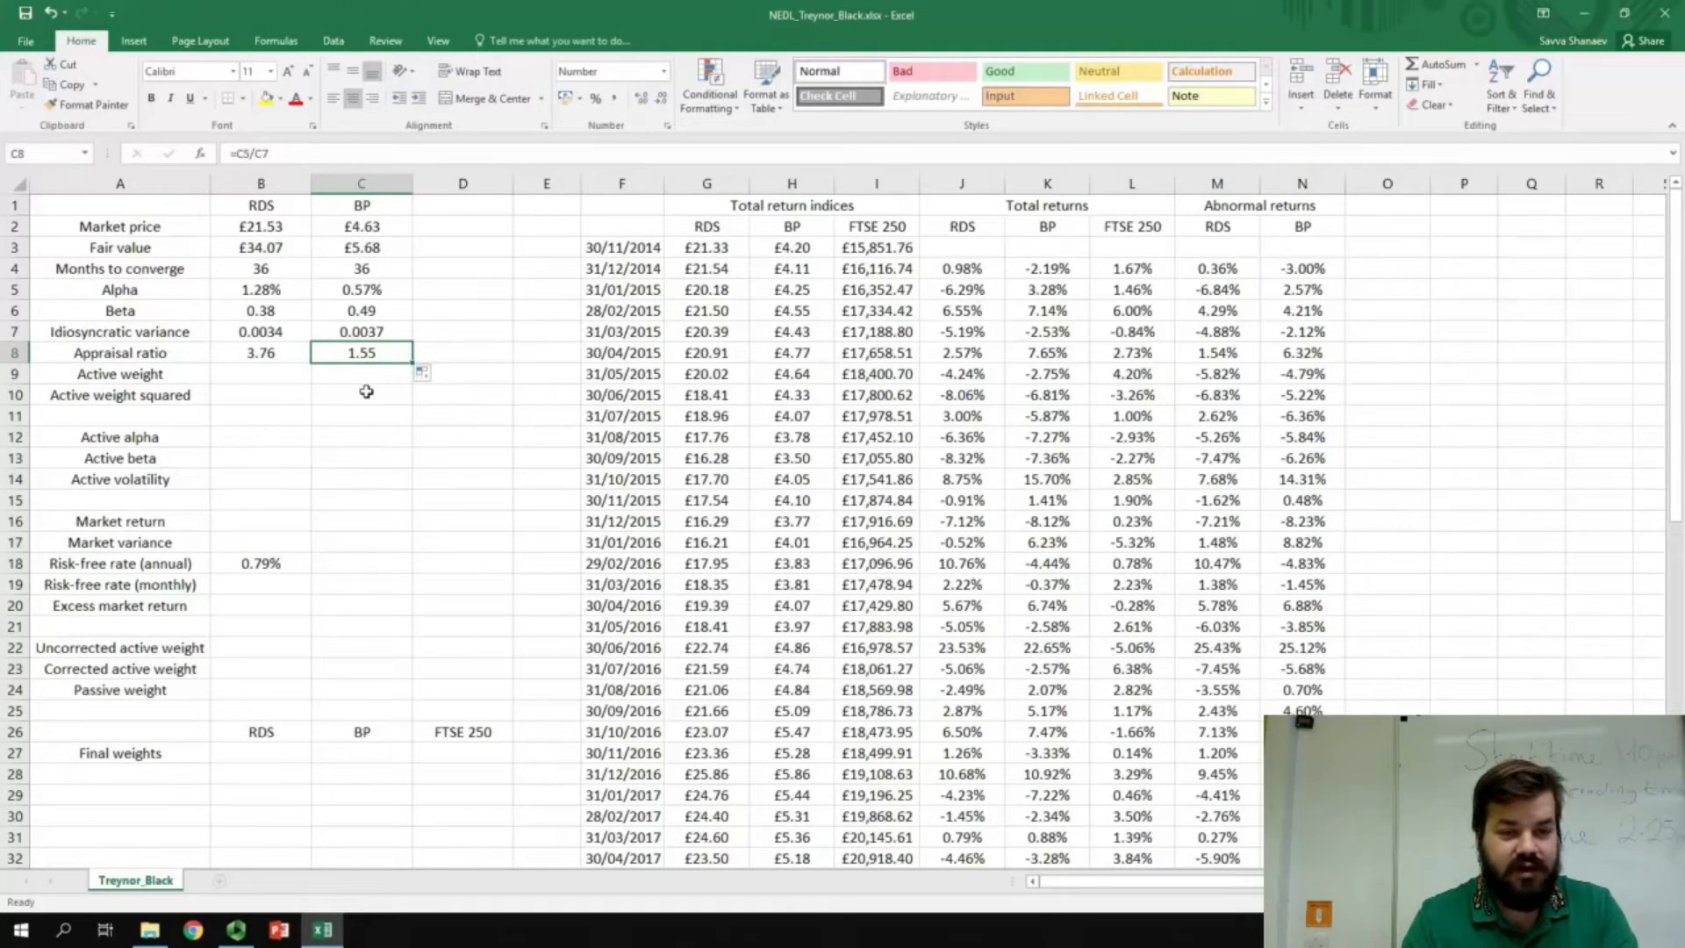
- Calculate the RDS active weight in B9 as its share of the total appraisal ratios, =B8/(SUM($B$8:$C$8))
click(263, 354)
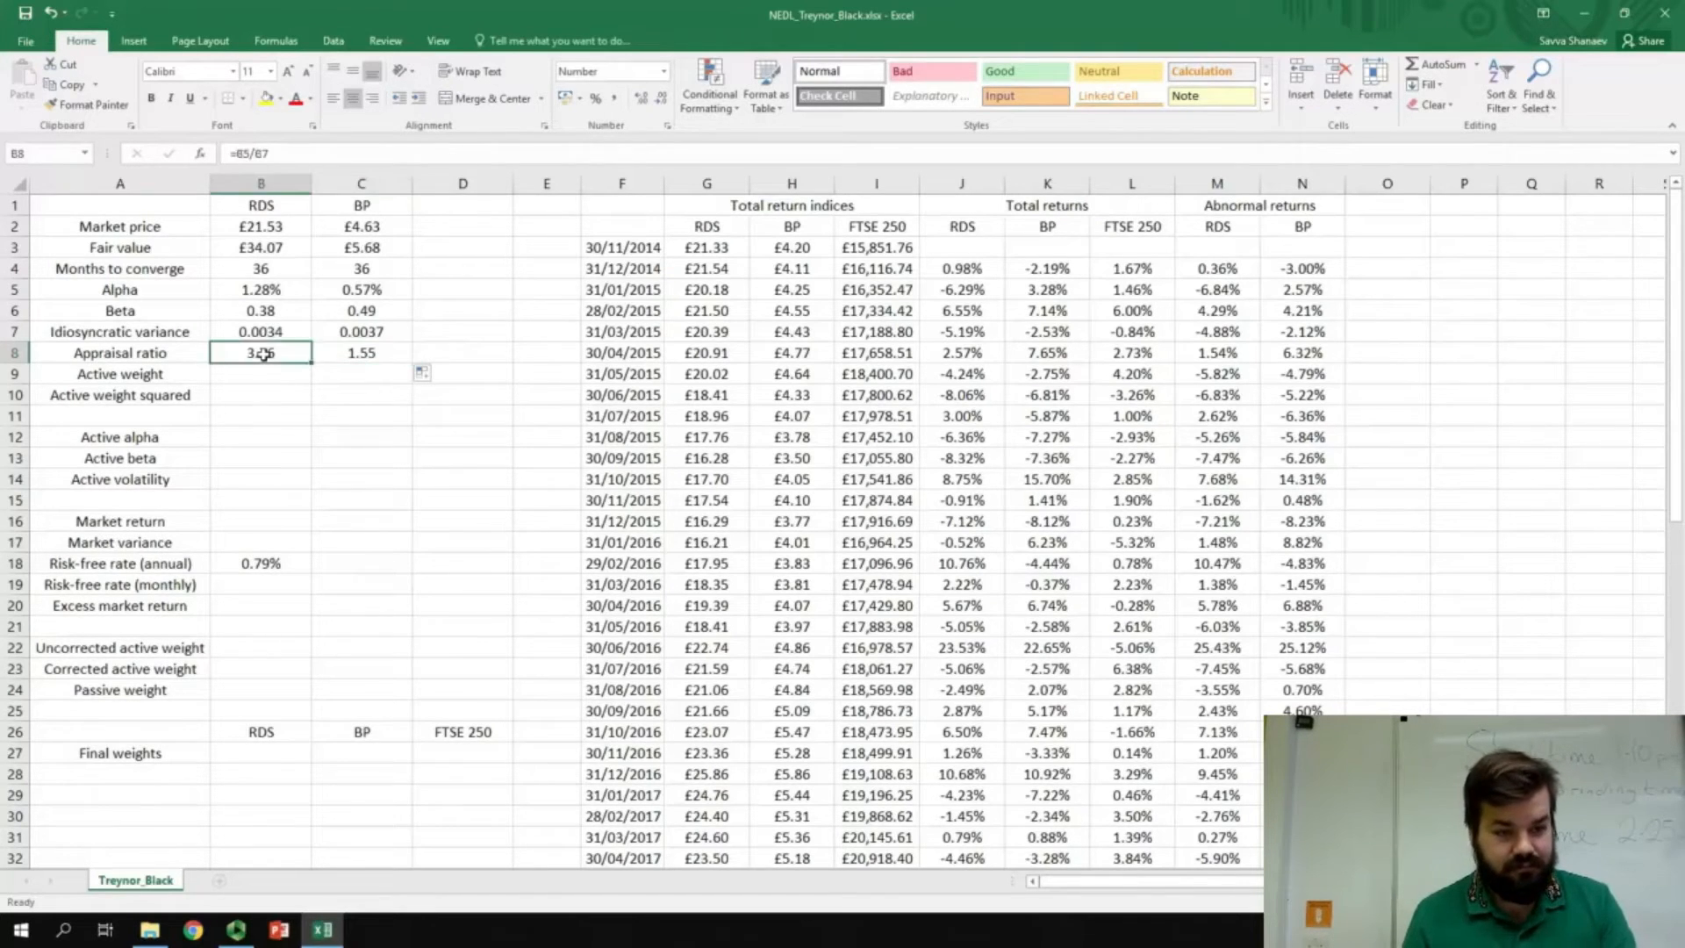
key(Return)
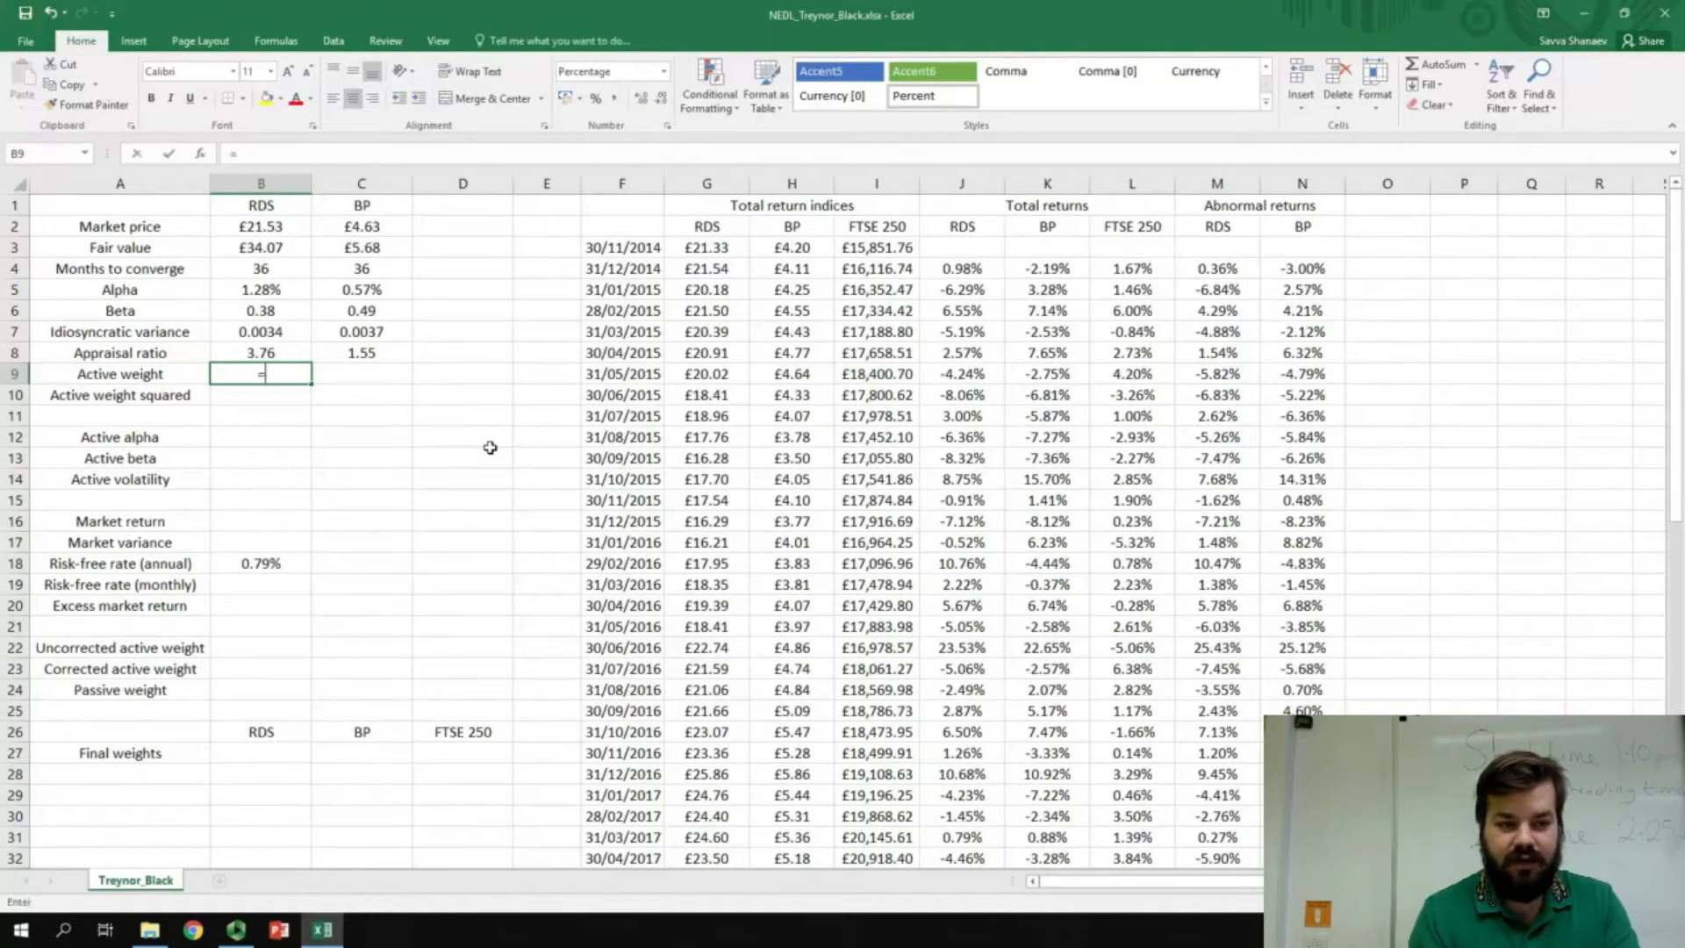
text(=)
click(286, 351)
text(/)
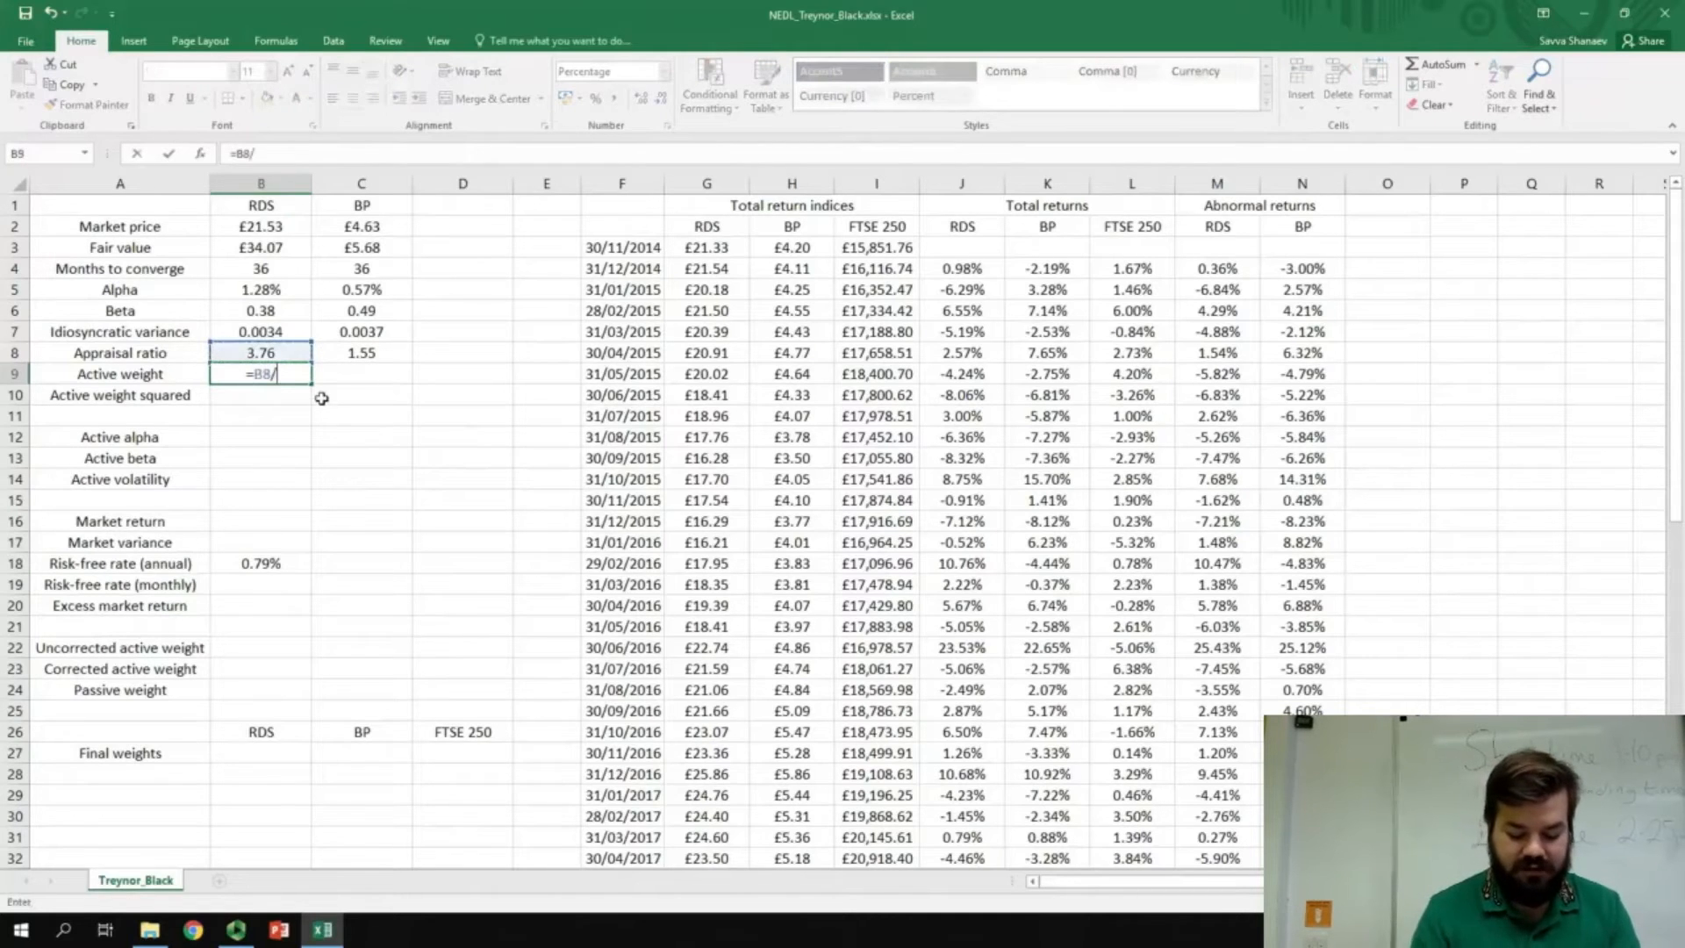
text((SUM()
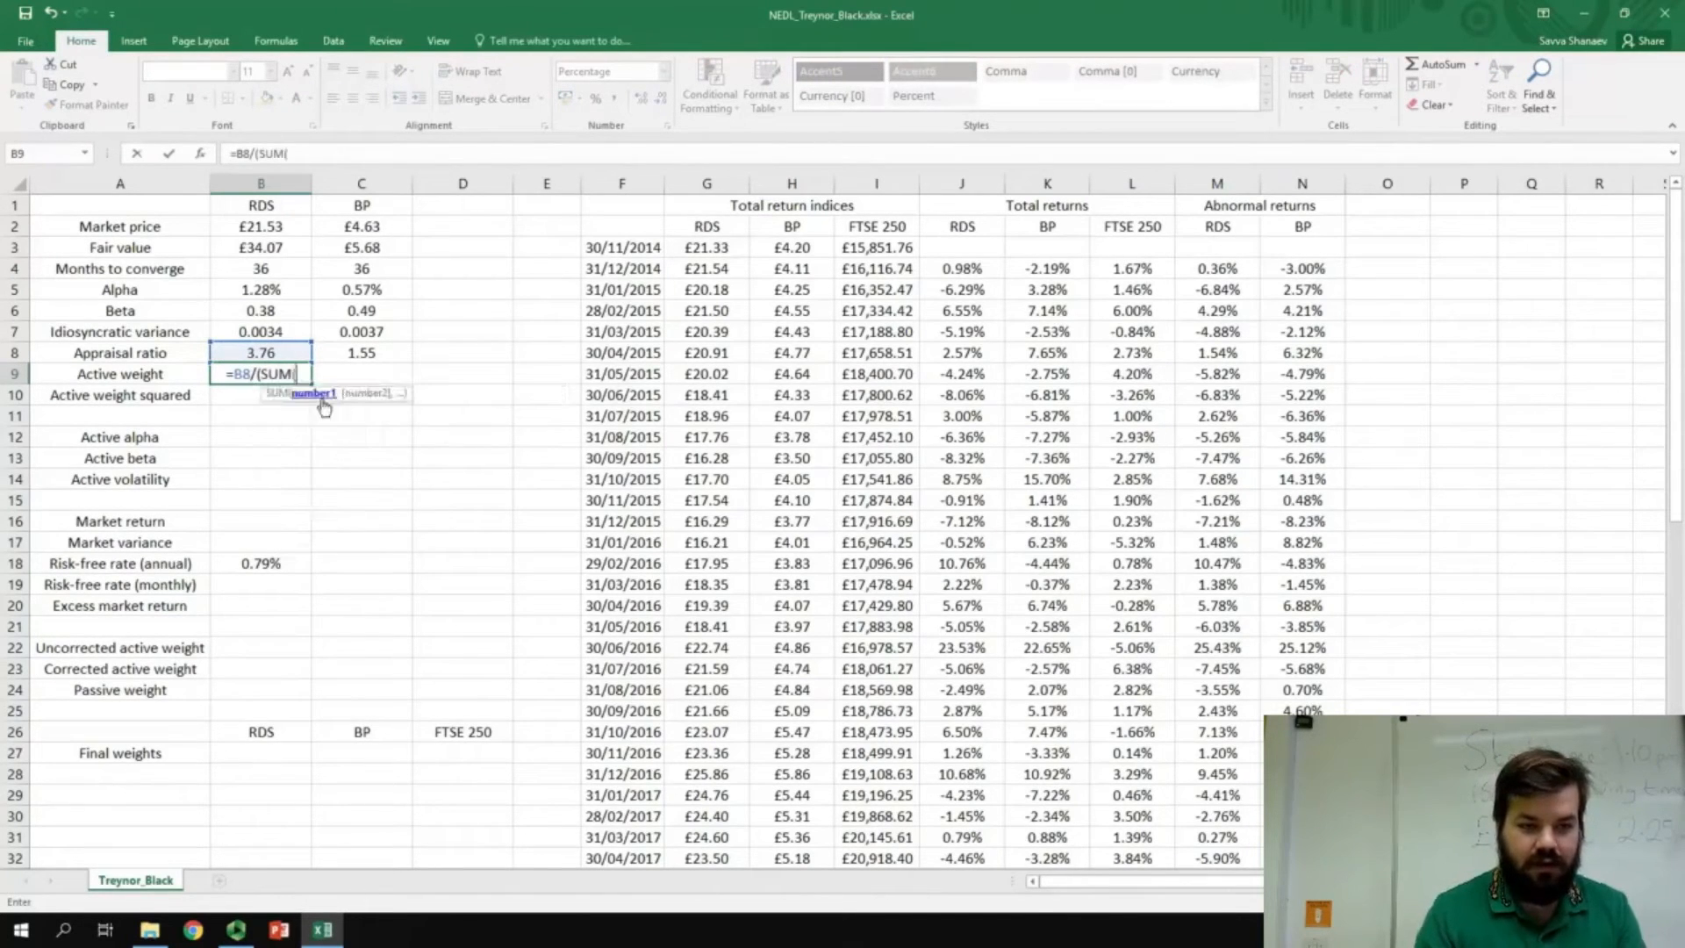
drag(285, 353, 361, 351)
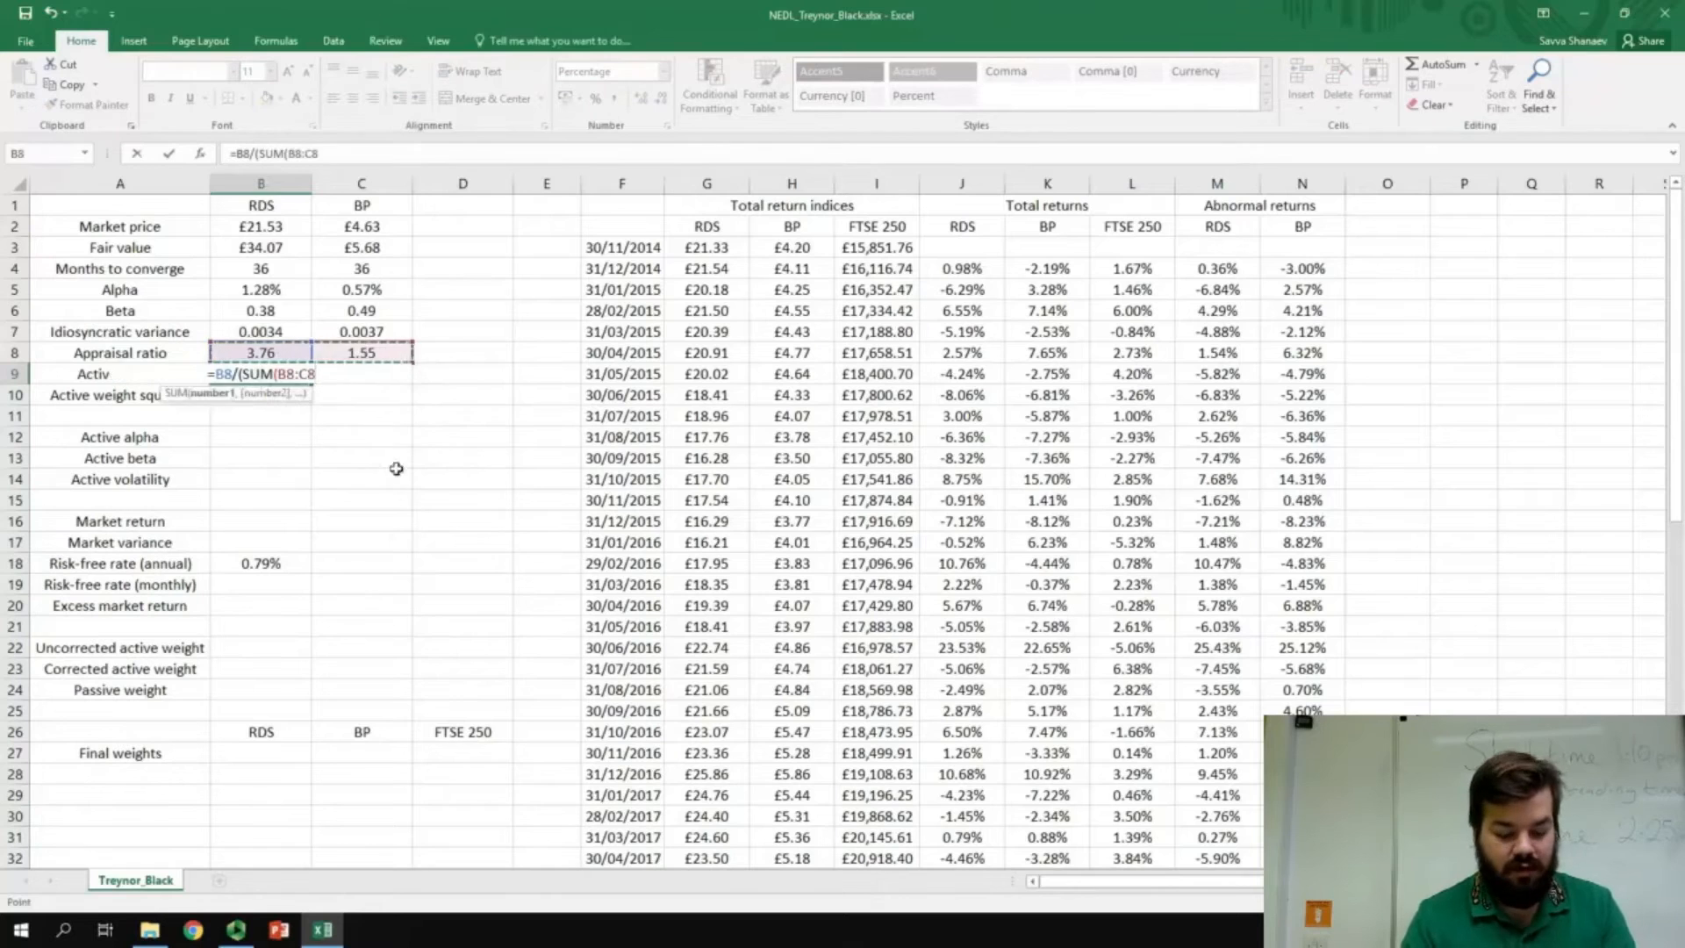
key(F4)
text()))
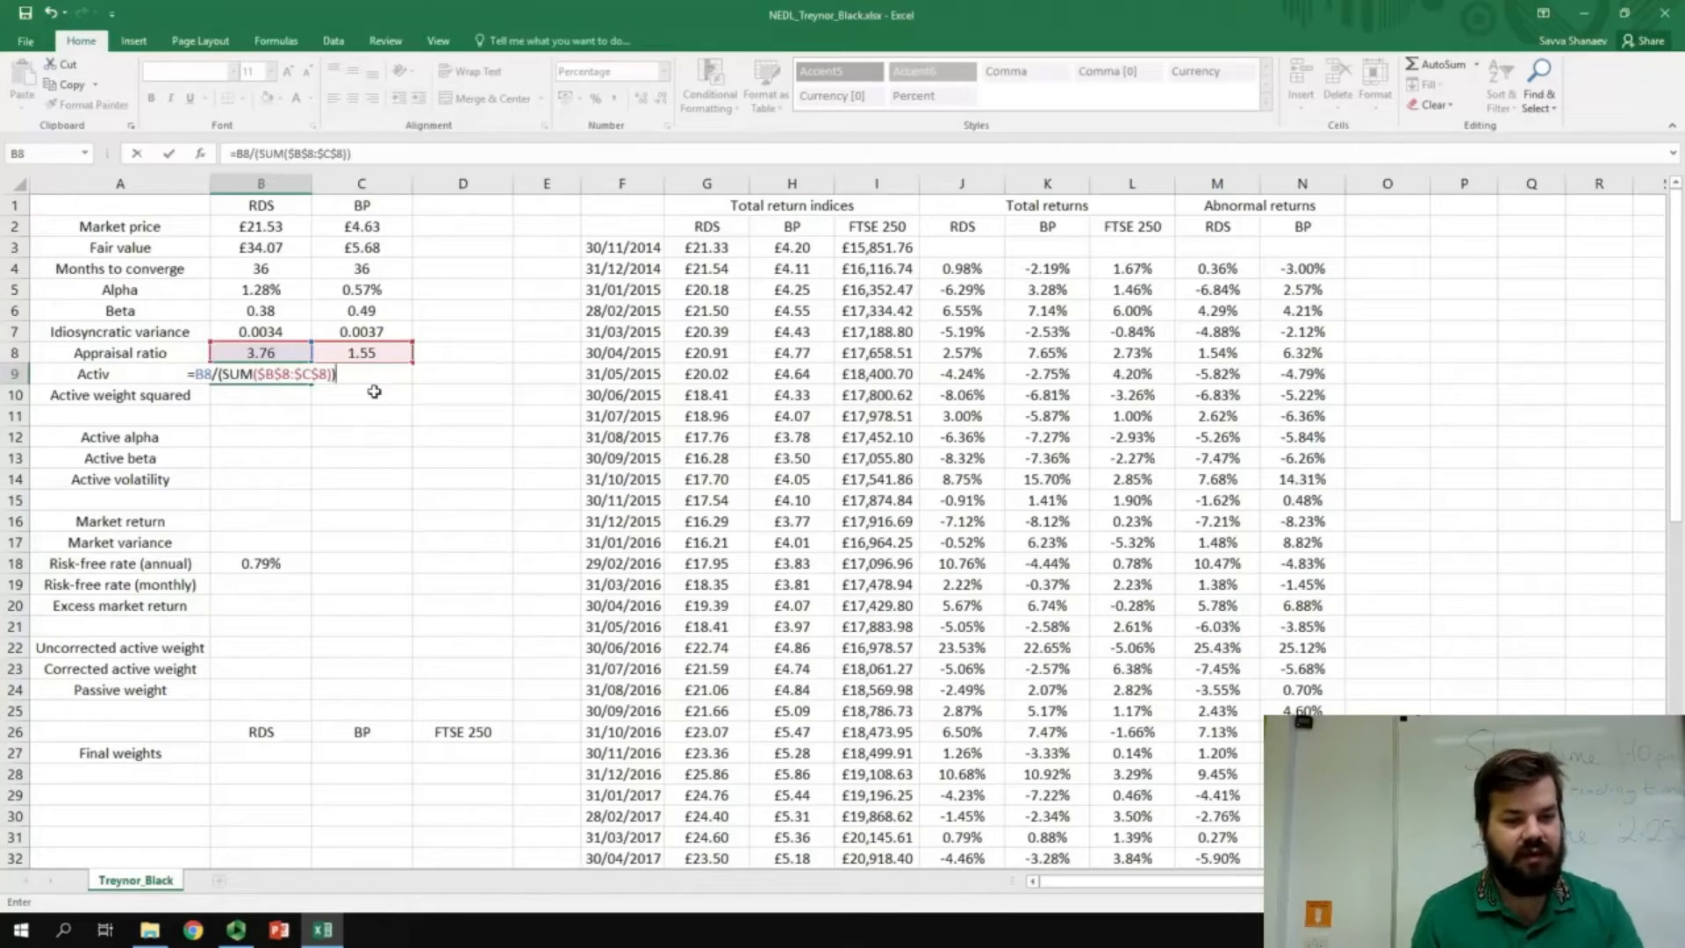
key(Return)
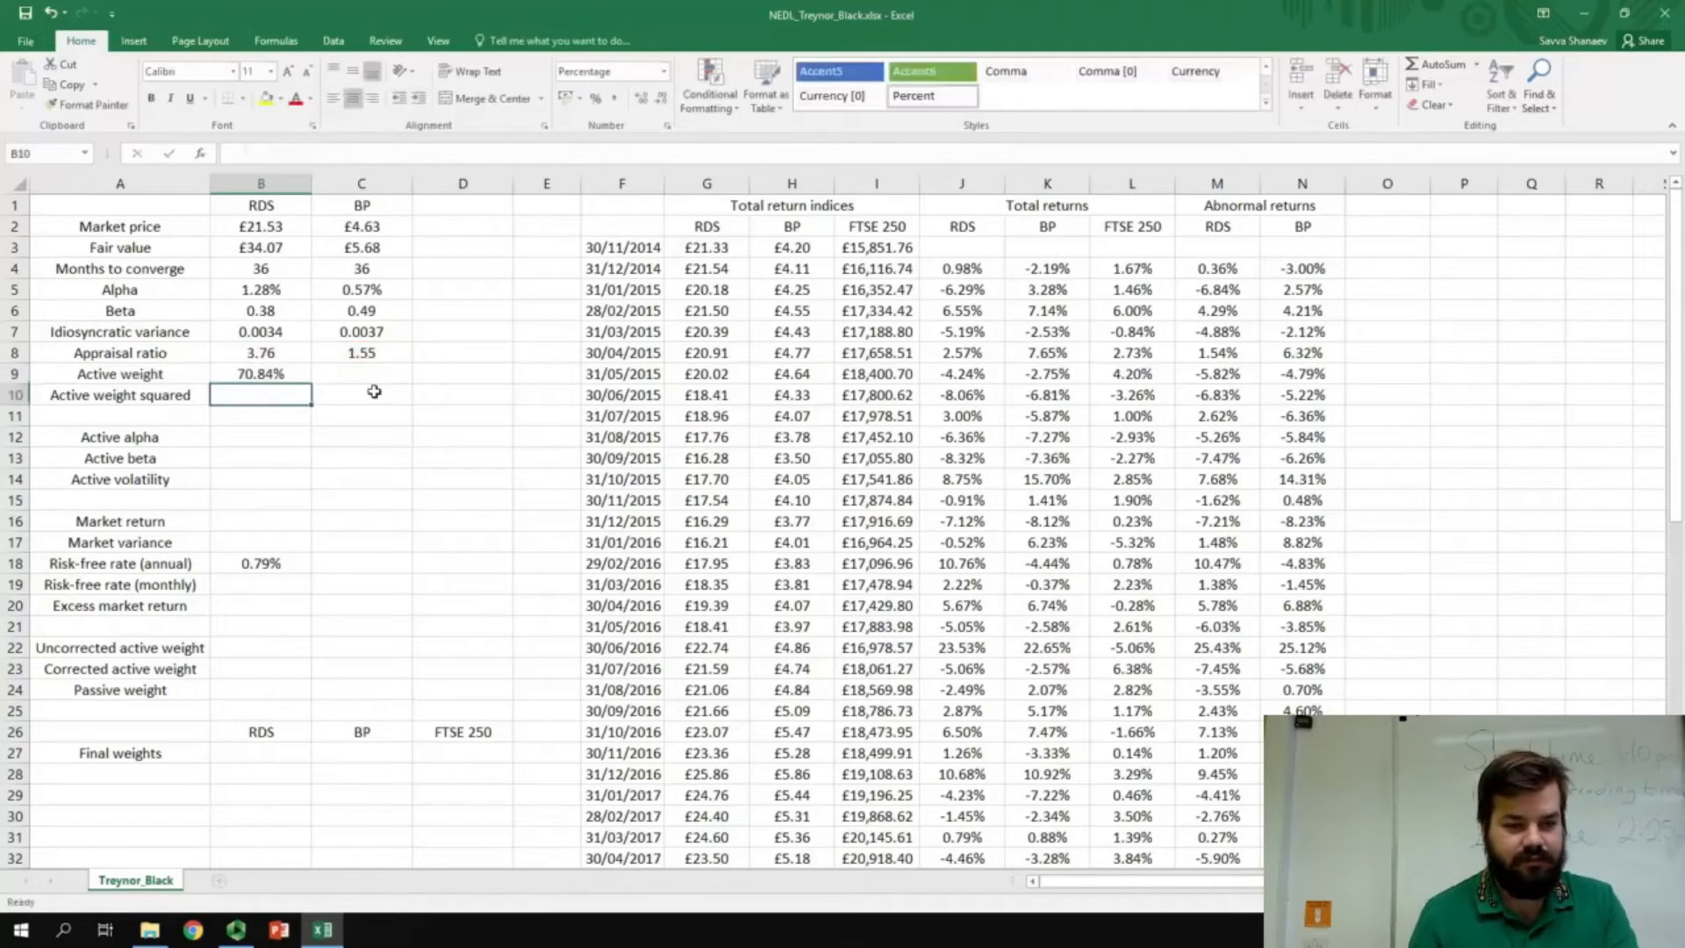
- Copy the RDS active weight formula across to BP in C9 and check both cells' formulas
key(Up)
drag(310, 384, 376, 387)
click(273, 373)
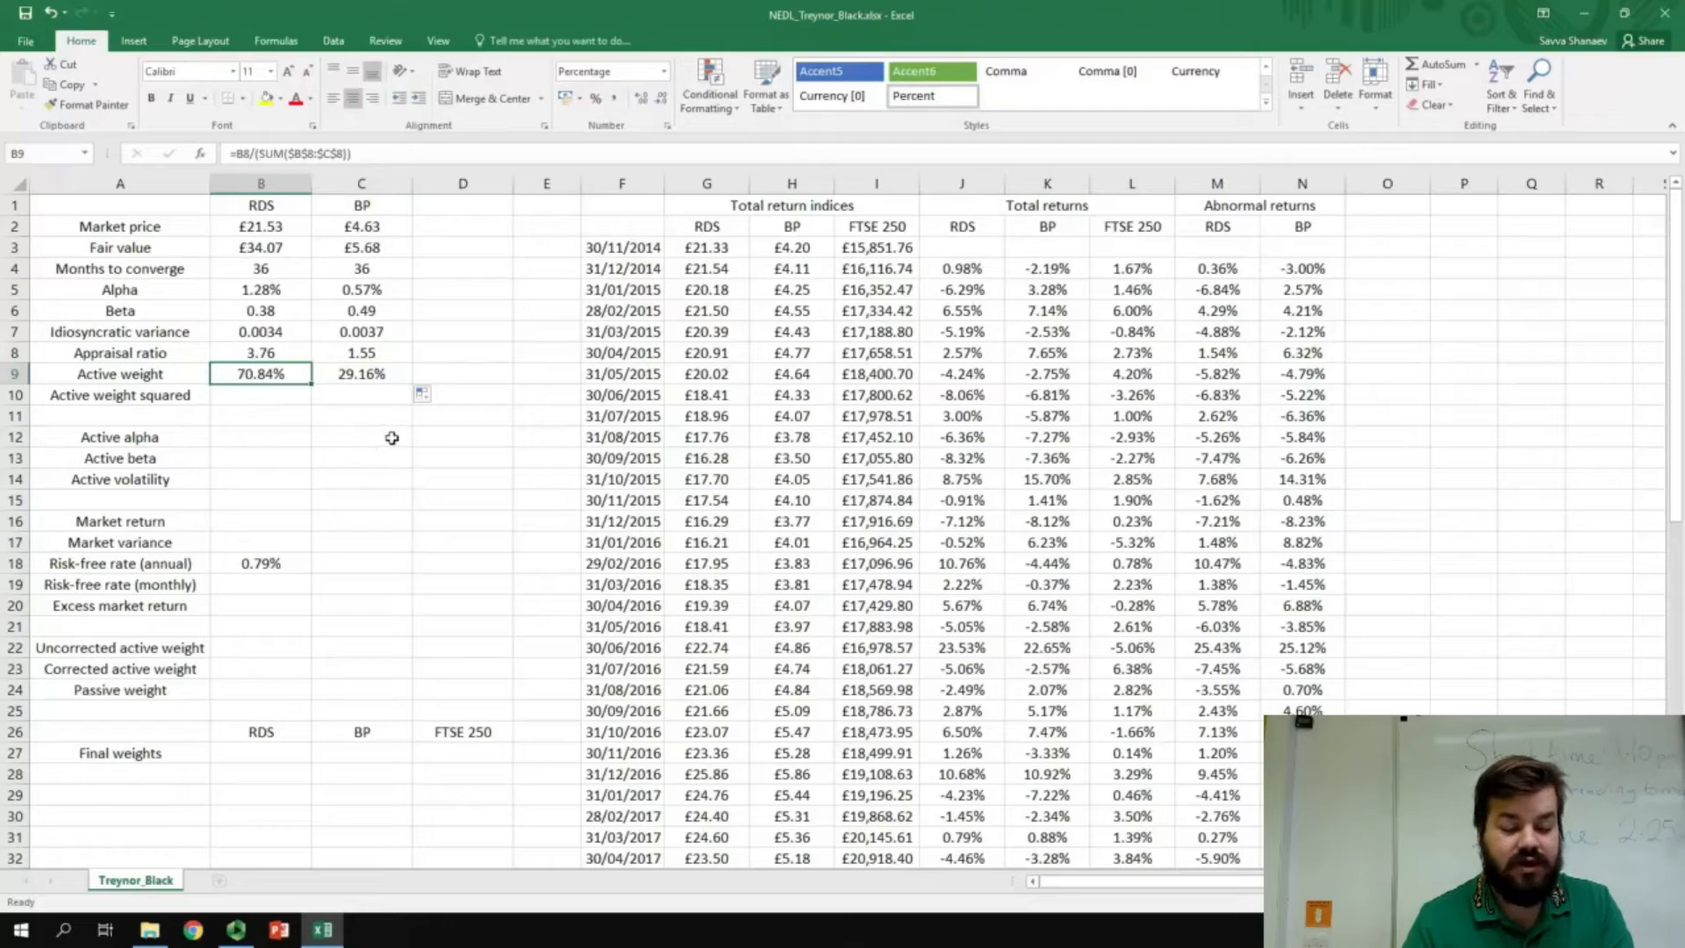
click(342, 372)
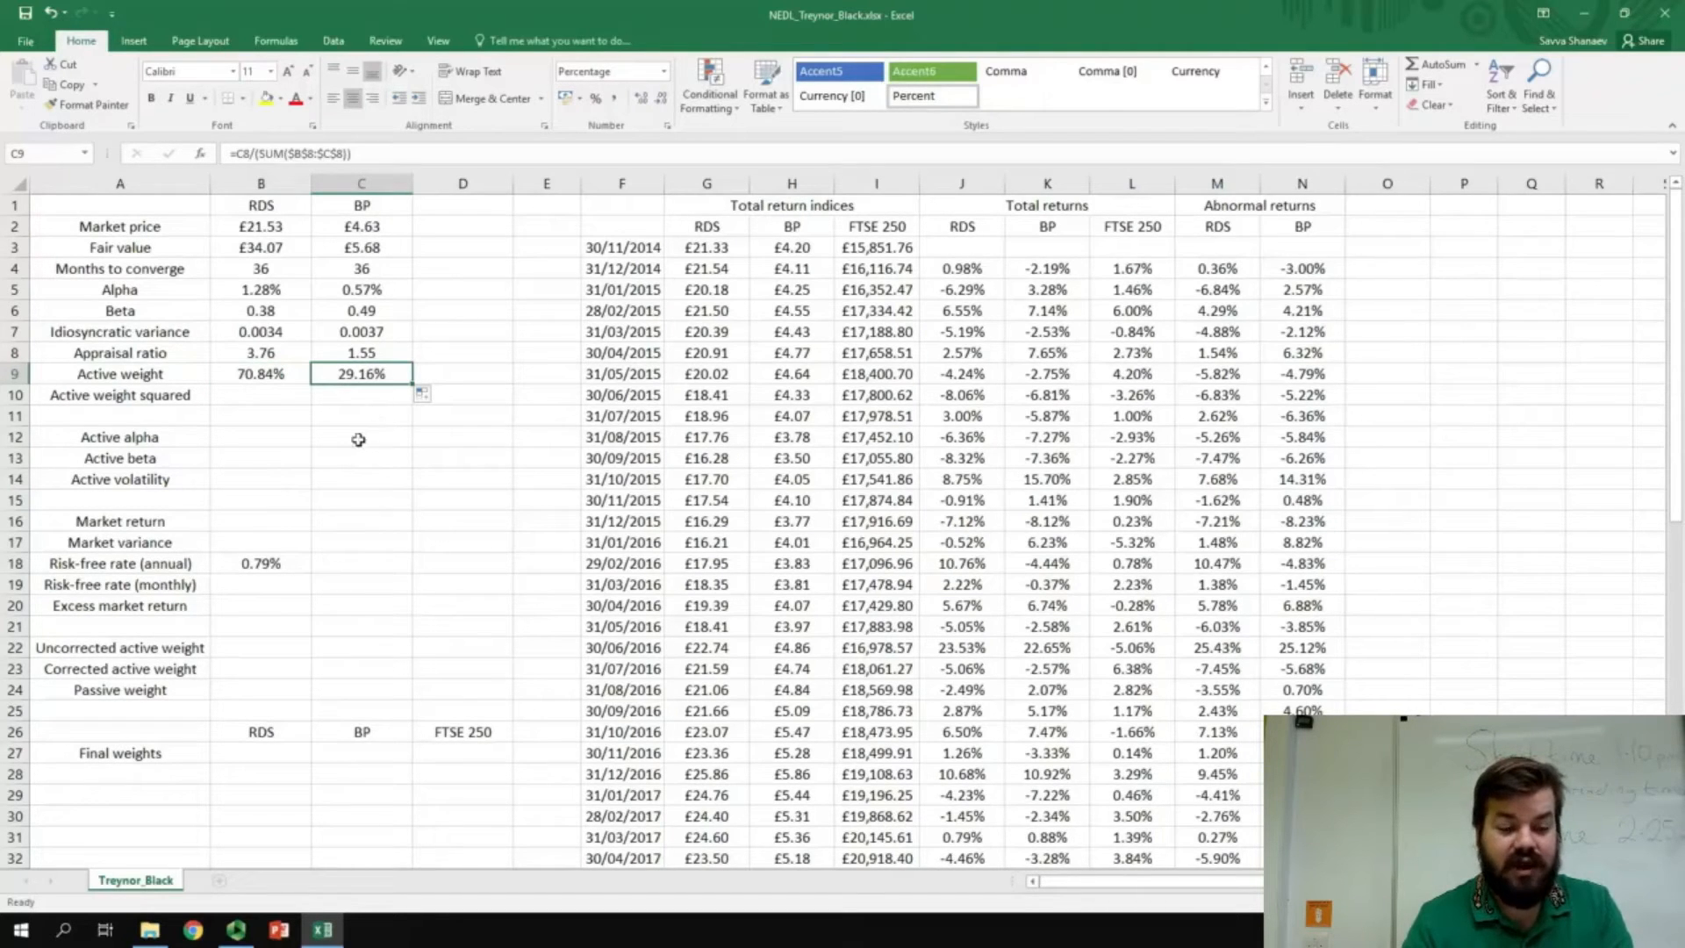
- Calculate the squared active weight for RDS in B10 with =B9^2 and copy it across to BP in C10
click(263, 399)
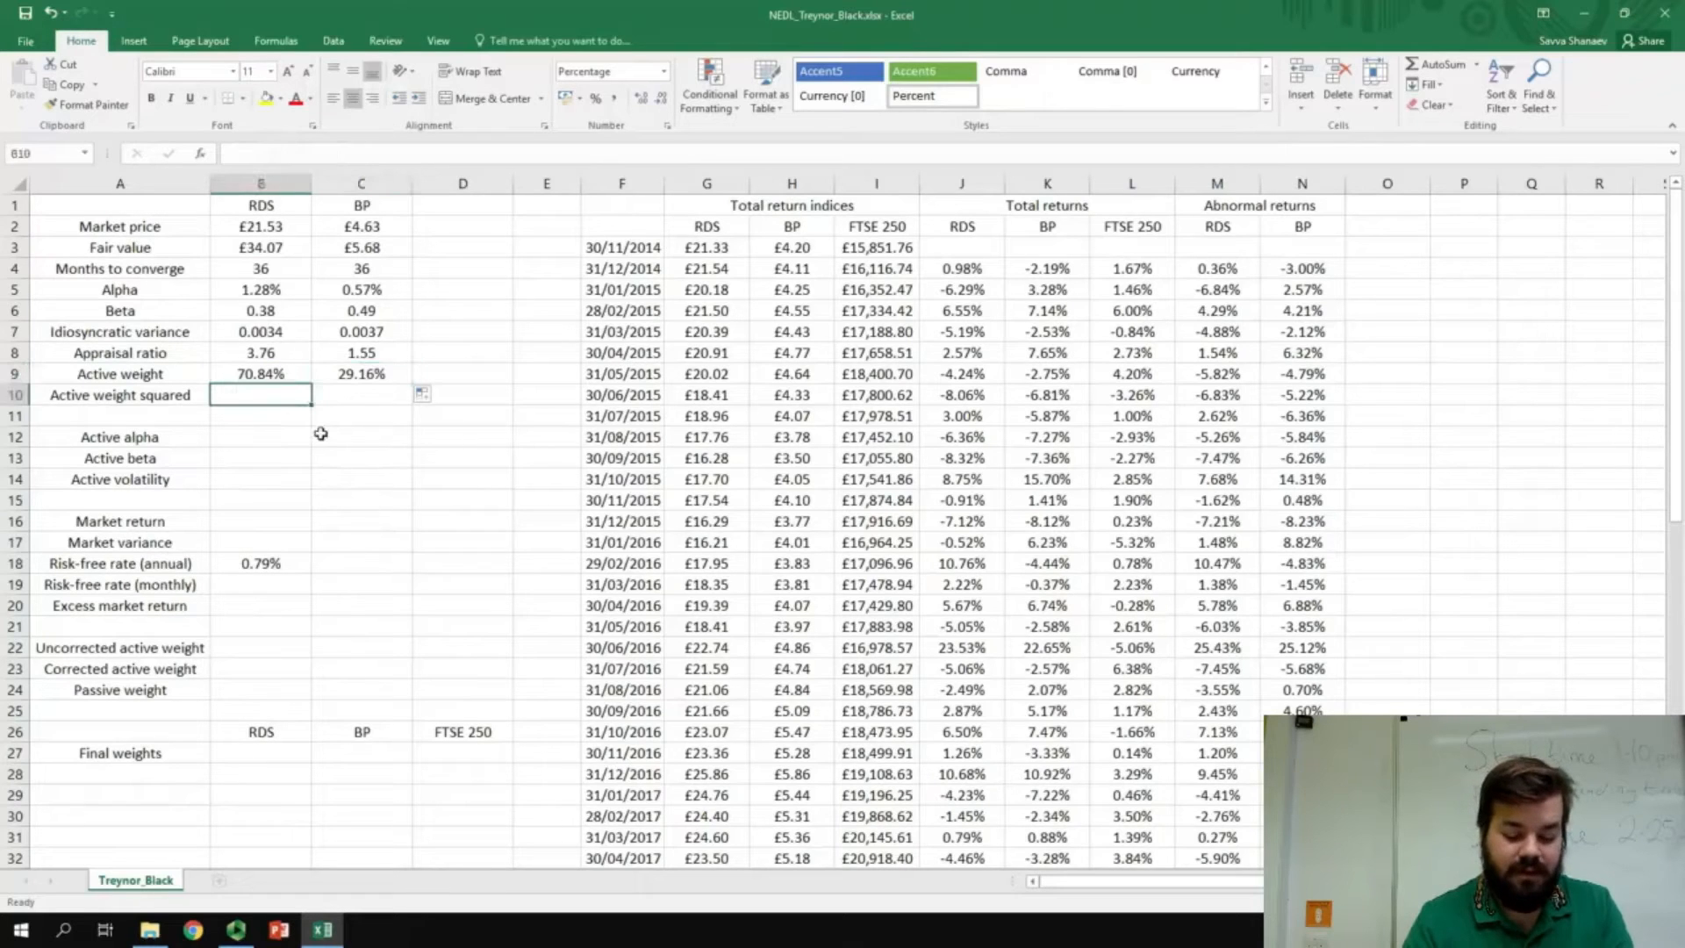
text(=)
key(Up)
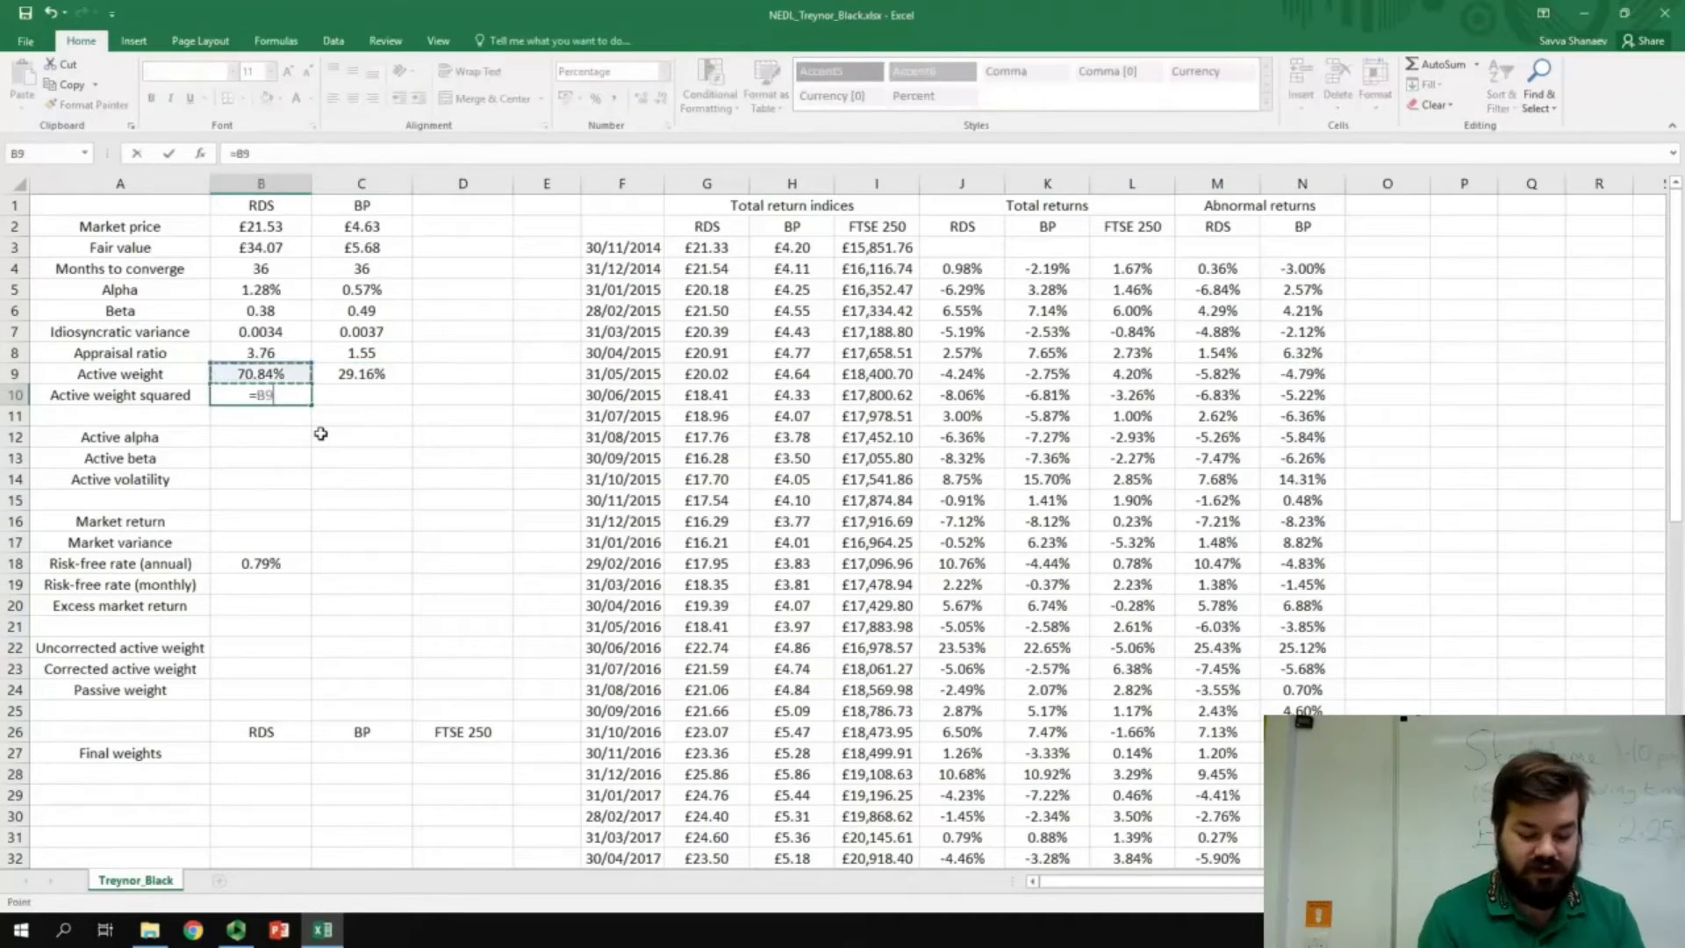
text(^2)
key(ctrl+Return)
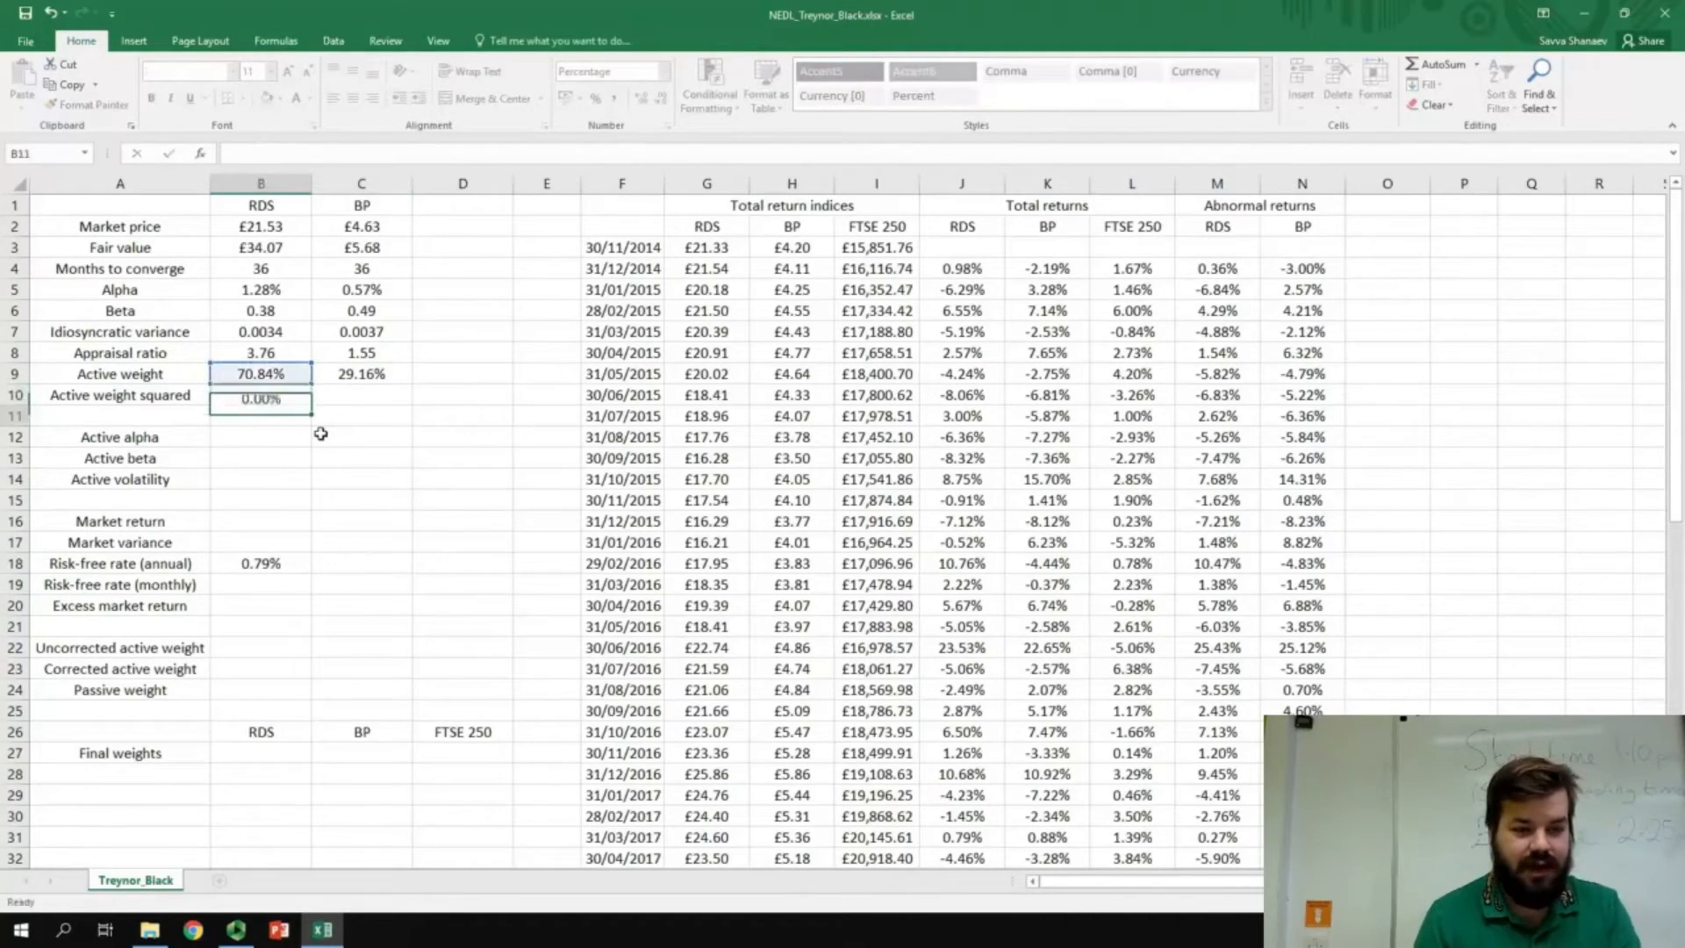
drag(311, 406, 387, 410)
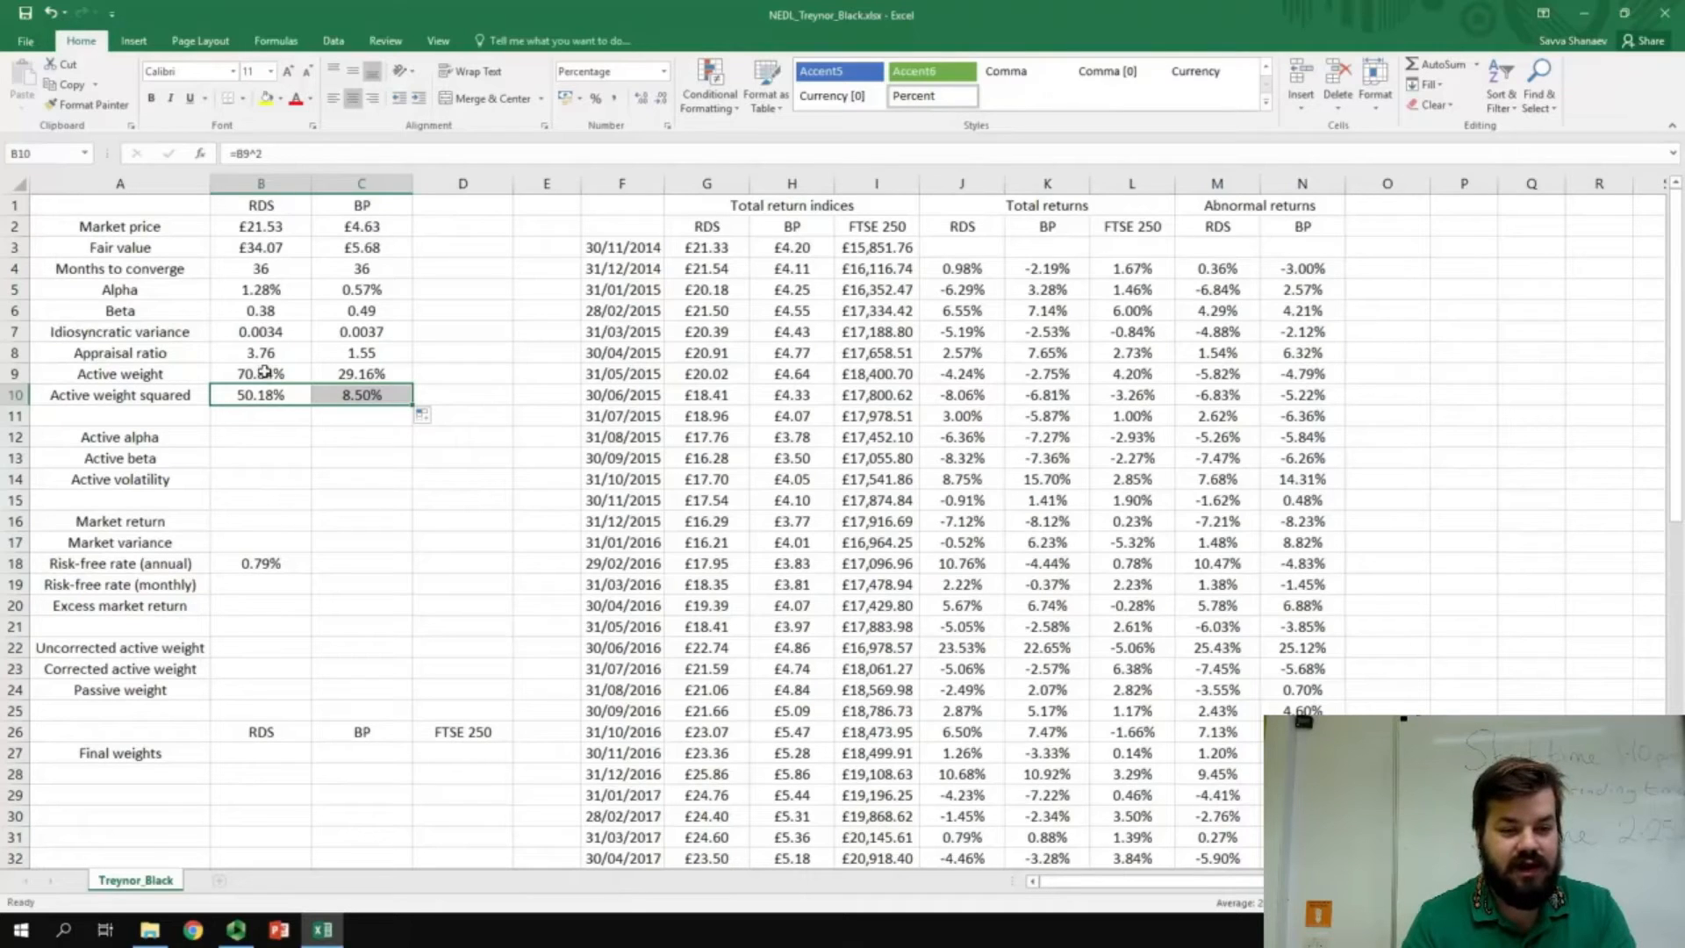
- Calculate the active alpha in B12 as the sum product of the alphas and active weights, =SUMPRODUCT(B5:C5,B9:C9)
drag(264, 371, 360, 373)
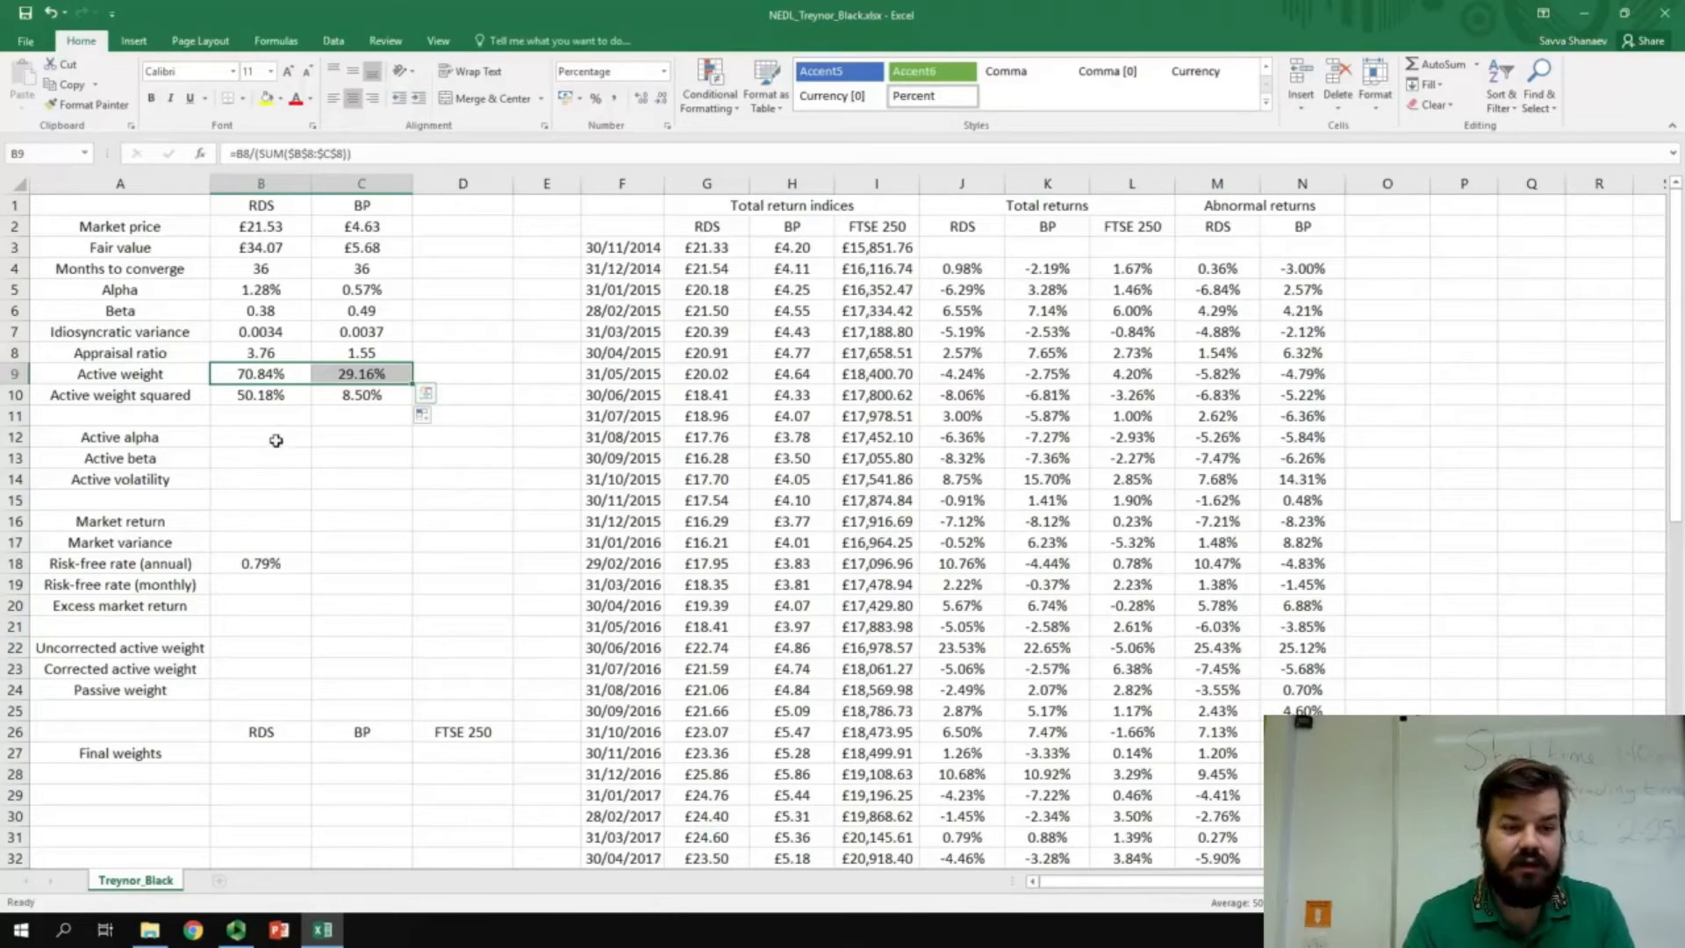
key(Down)
key(Down)
key(Down)
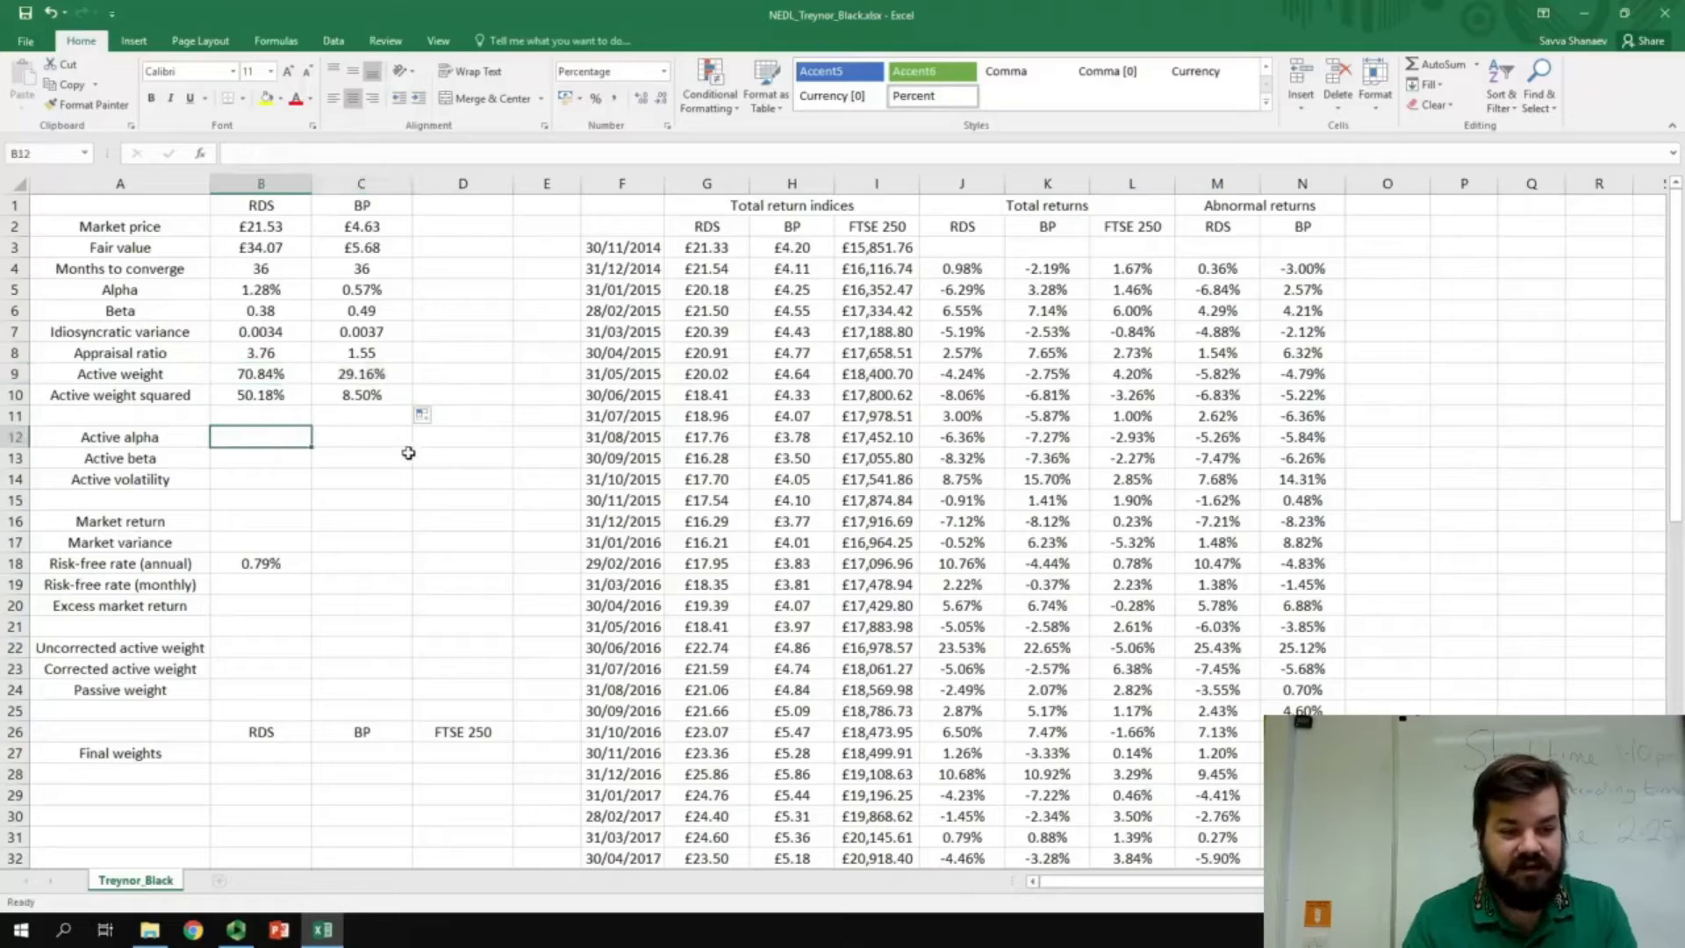
text(=)
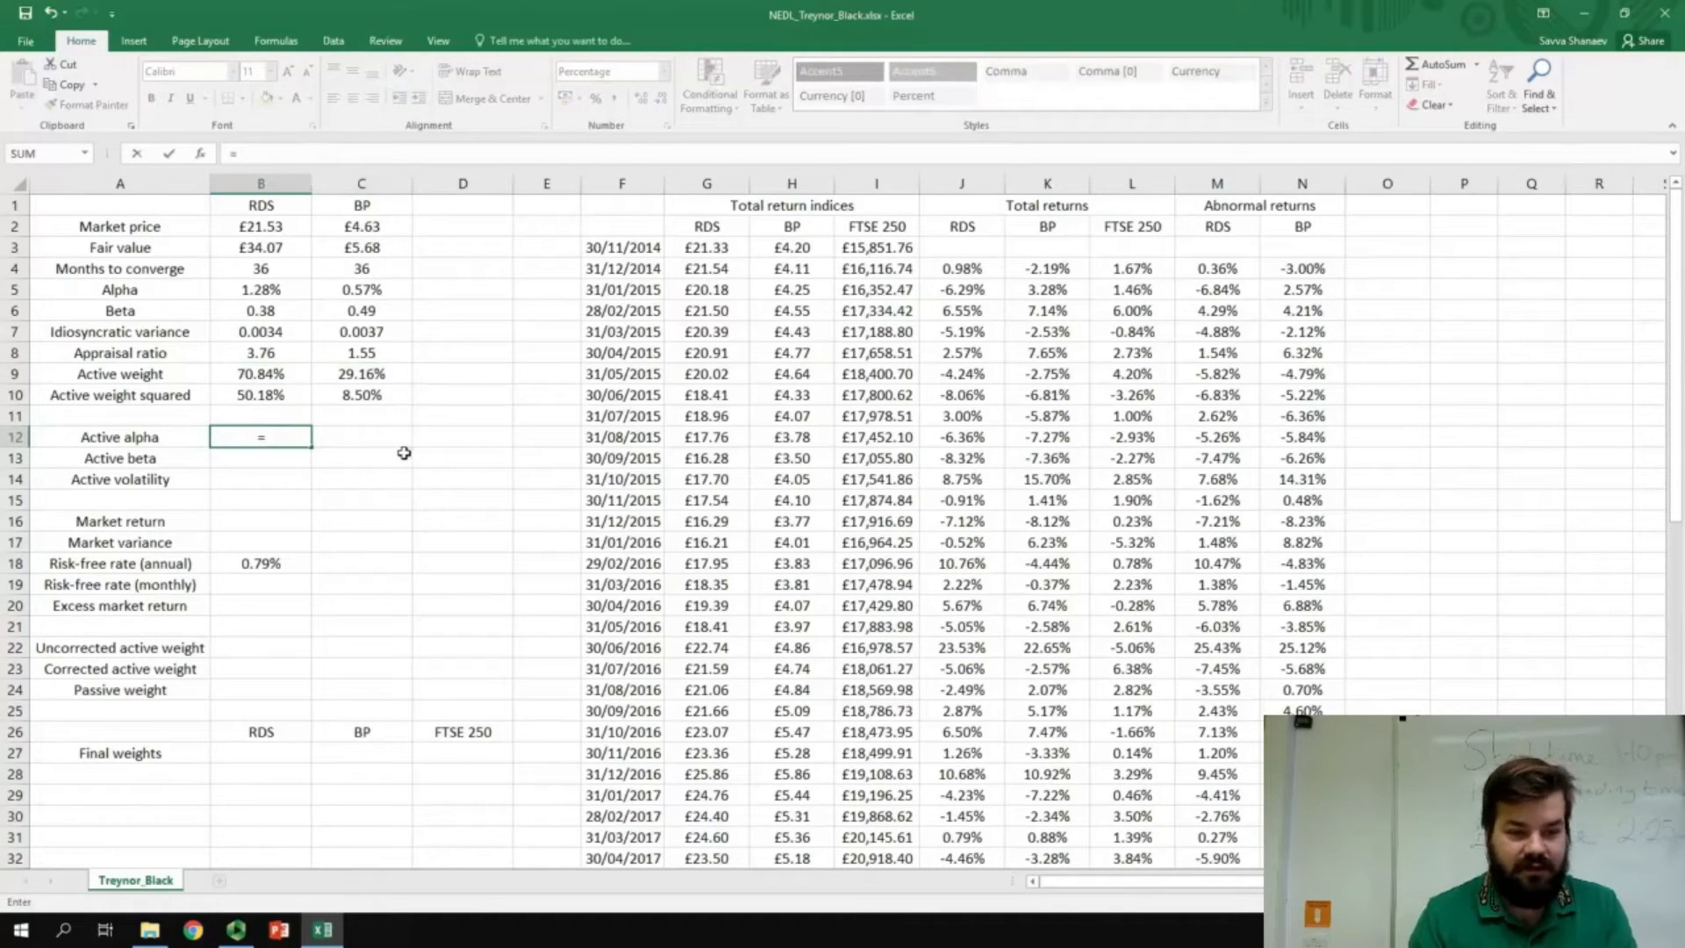
text(sump)
key(Tab)
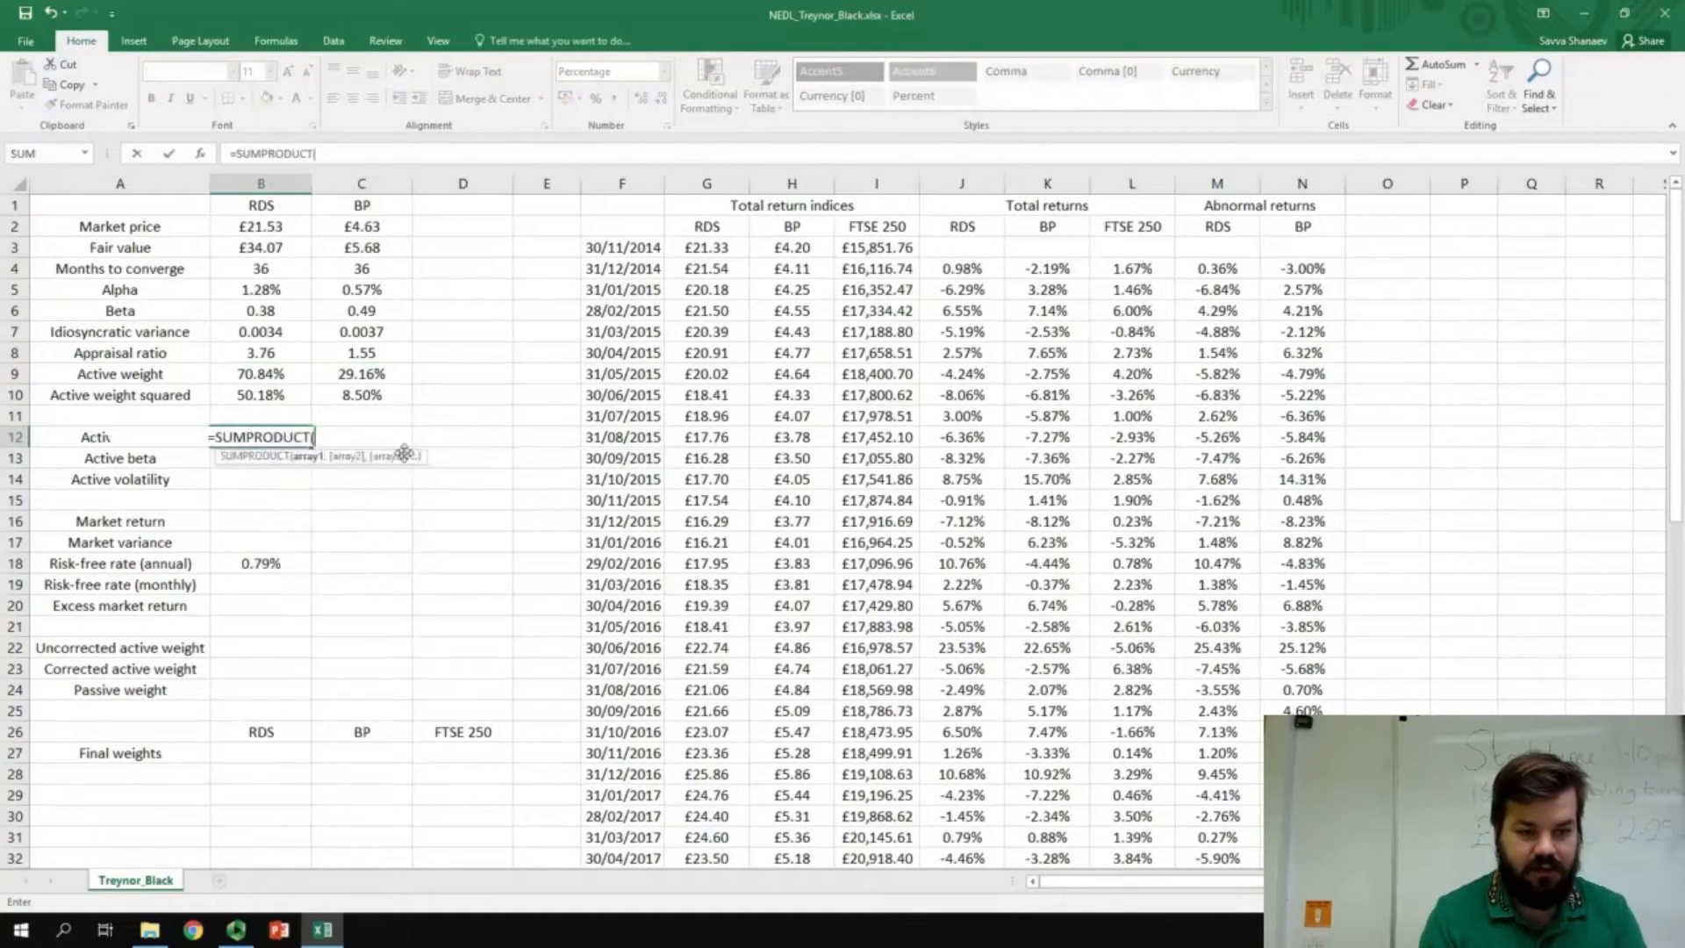
drag(275, 292, 362, 290)
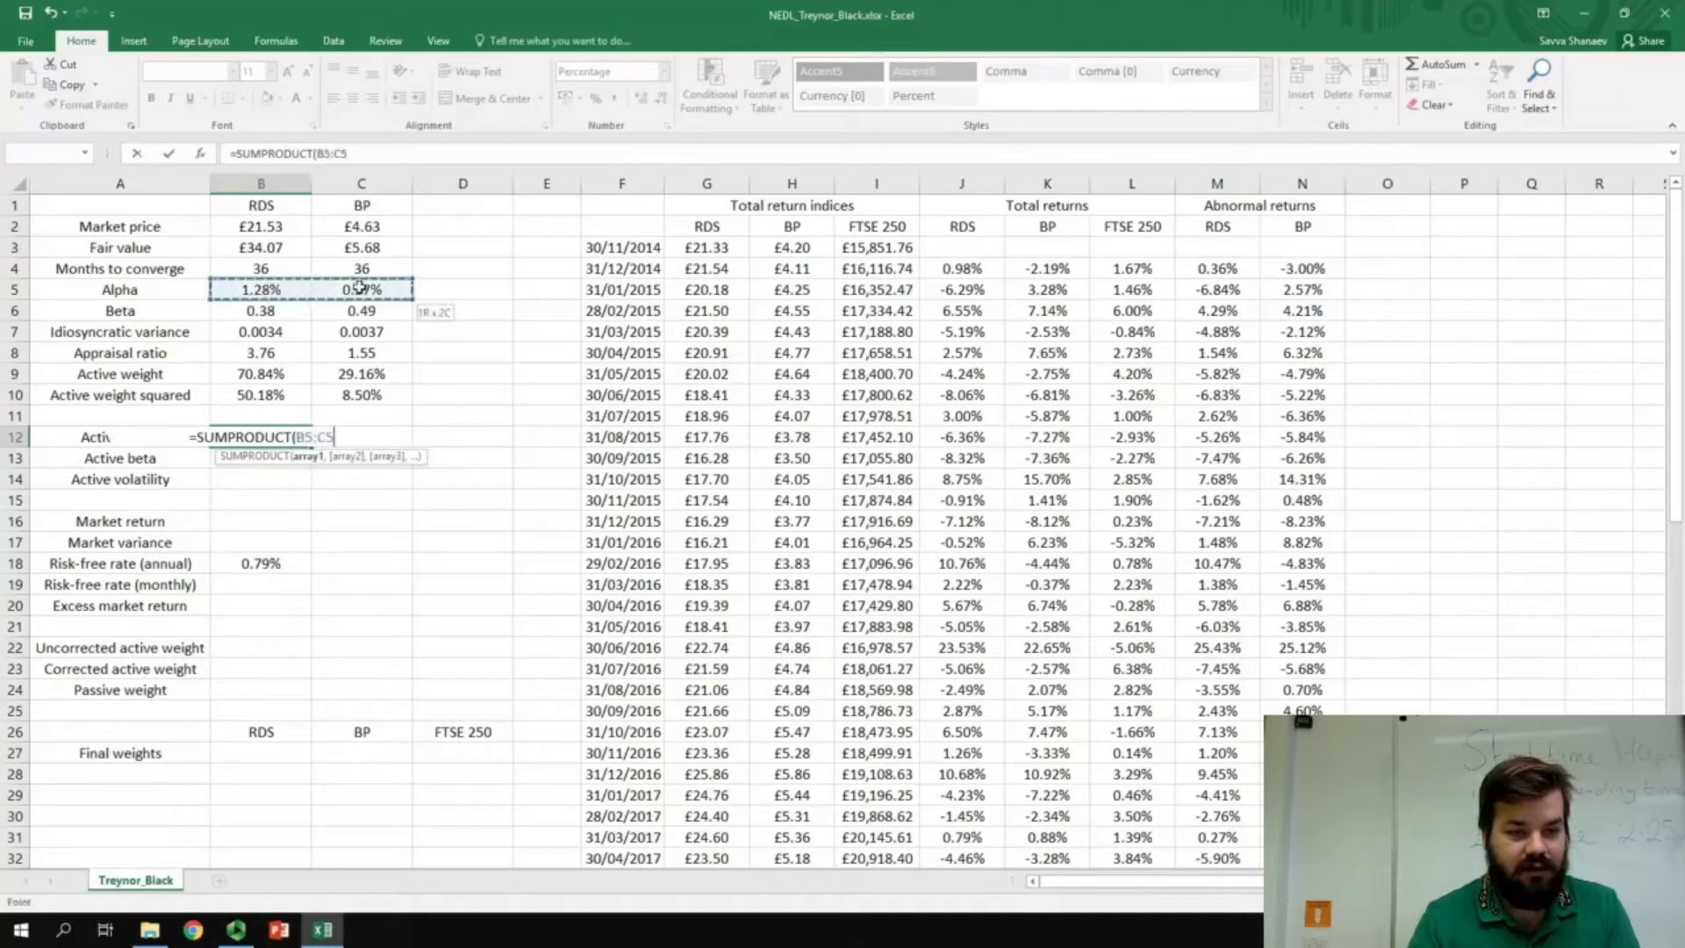
text(,)
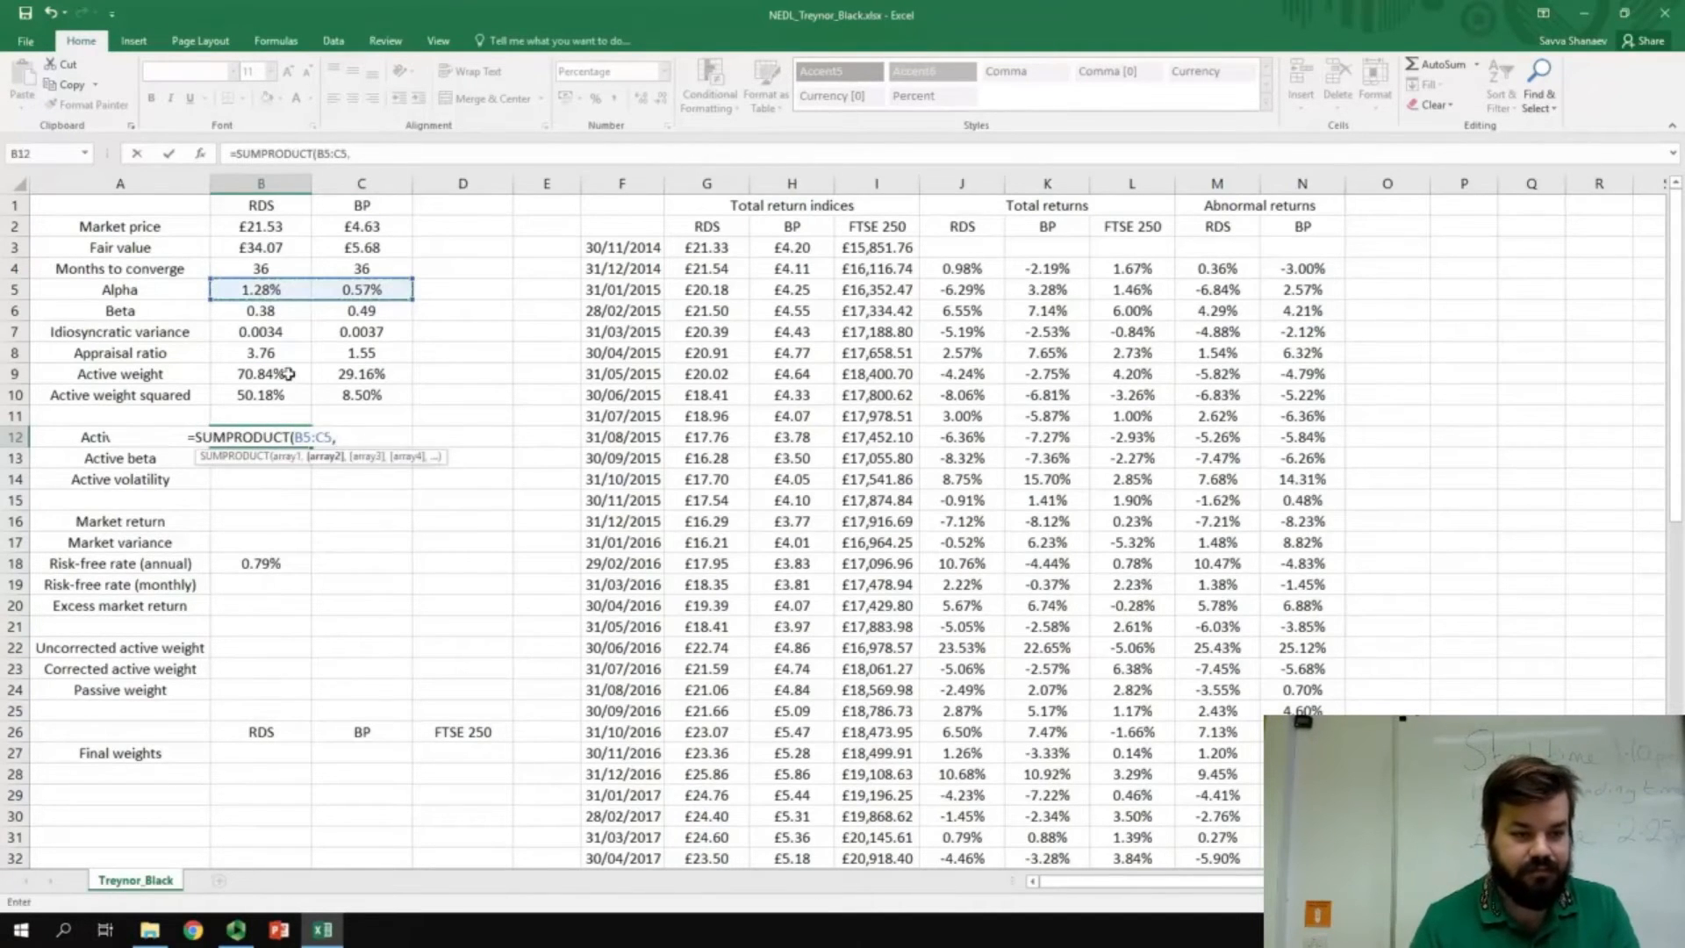
drag(261, 377, 362, 375)
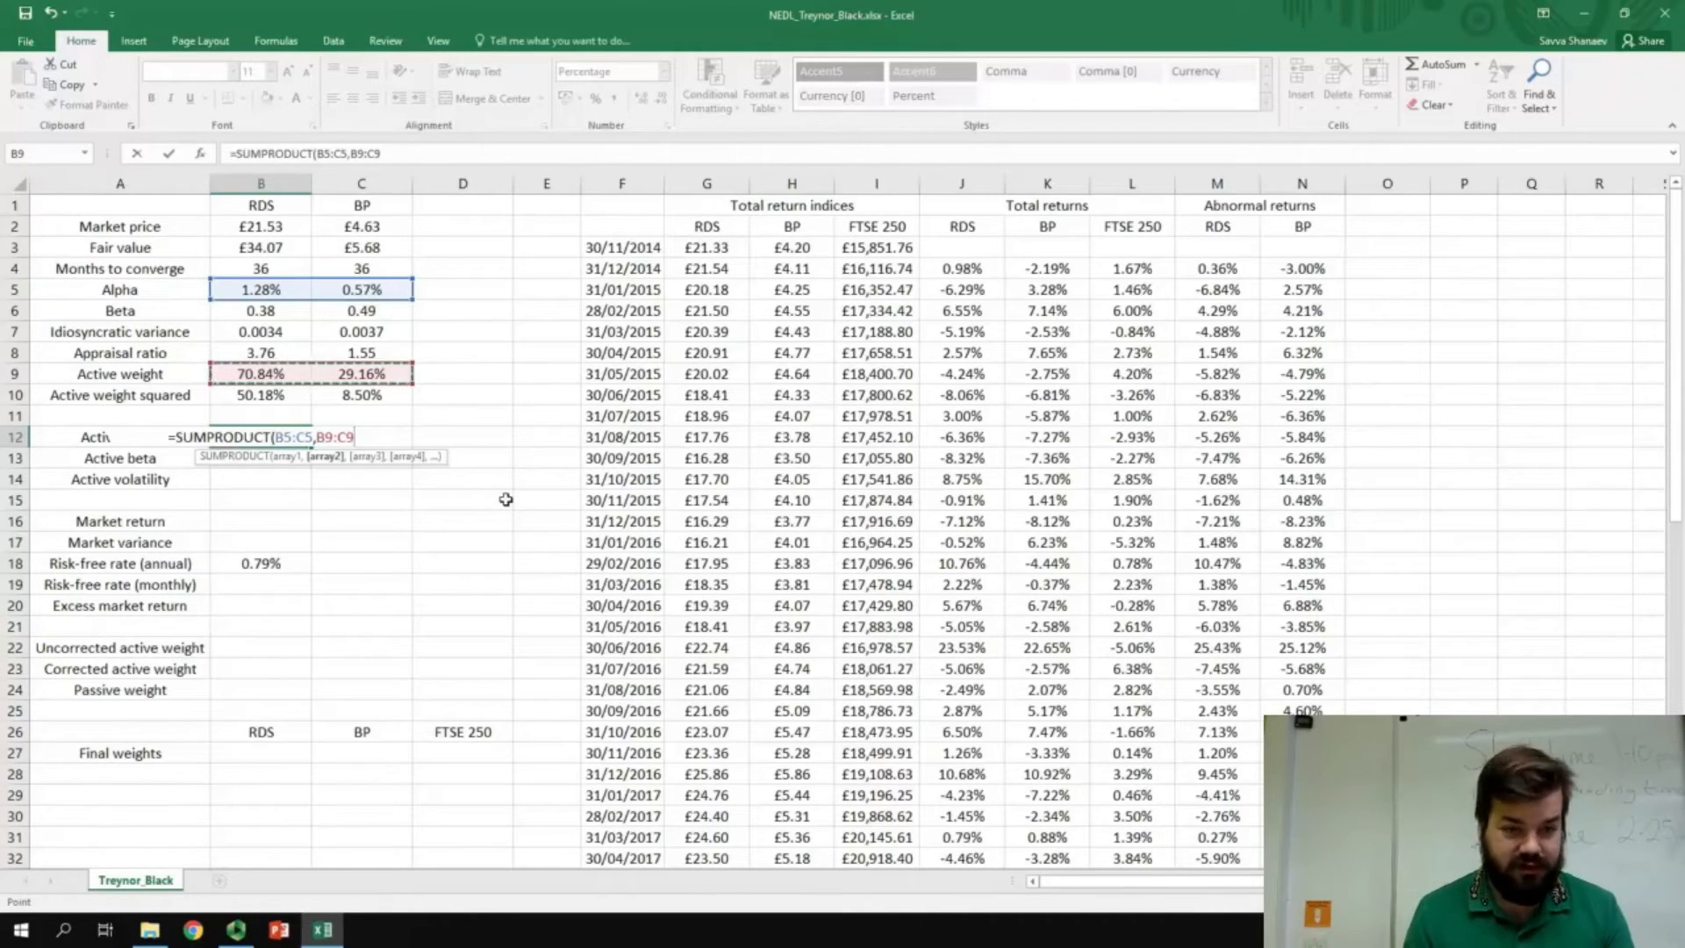
key(ctrl+Return)
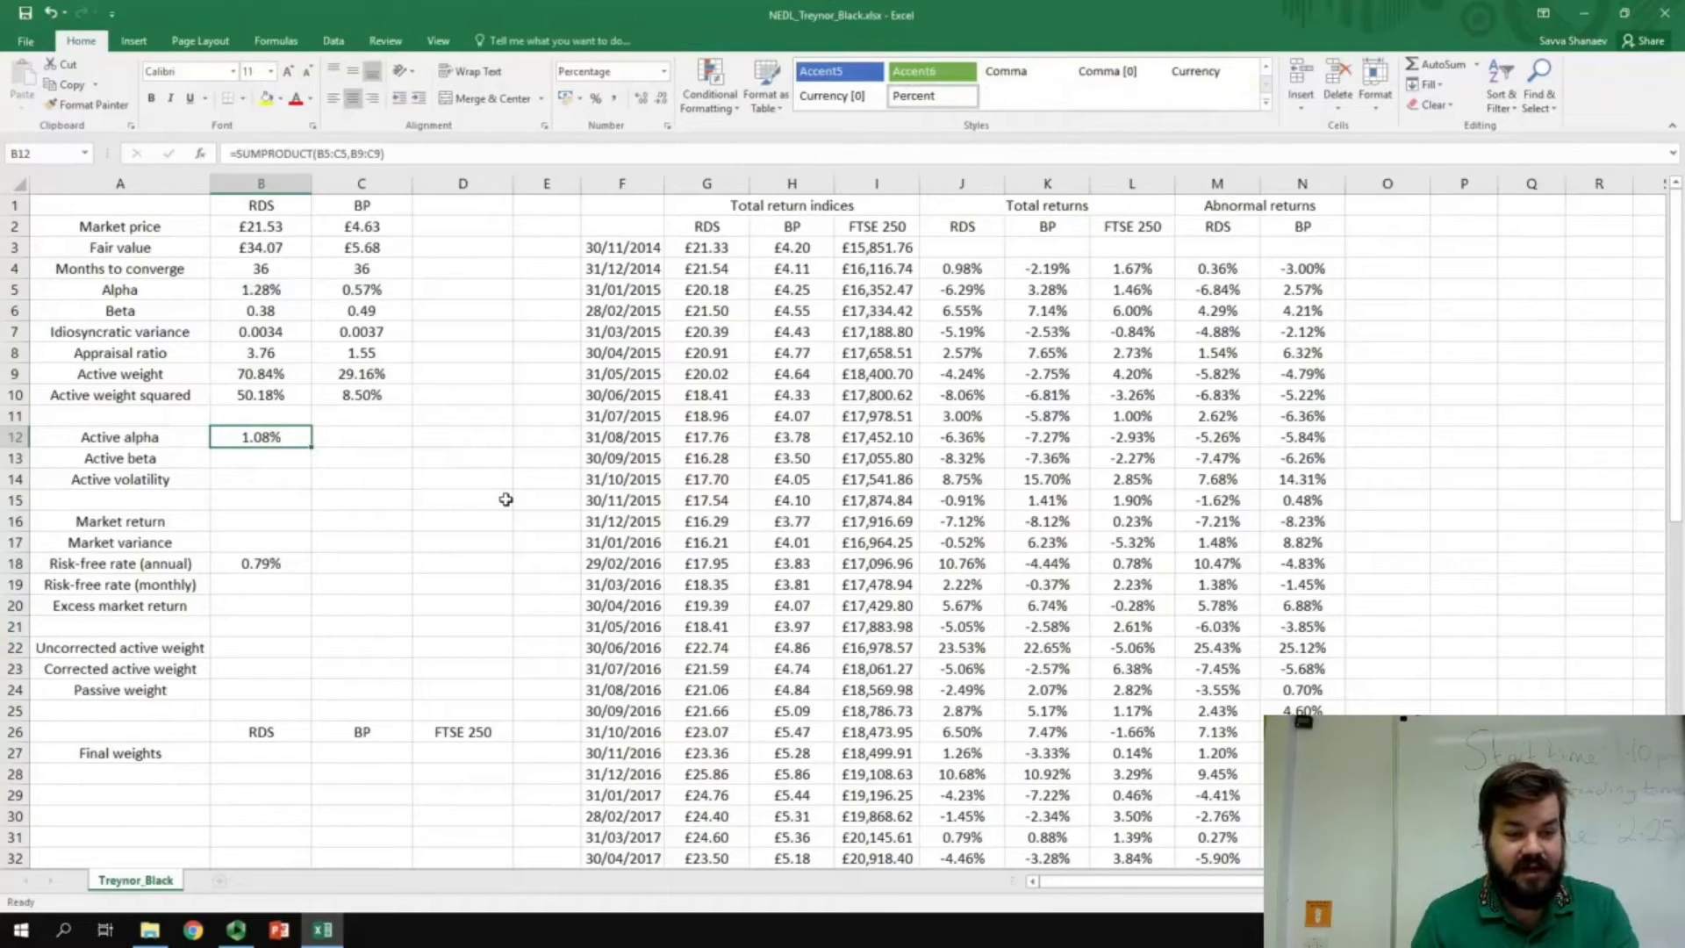
- Calculate the active beta in B13 as the sum product of the betas and active weights, =SUMPRODUCT(B6:C6,B9:C9)
key(Down)
text(=SUMPROD)
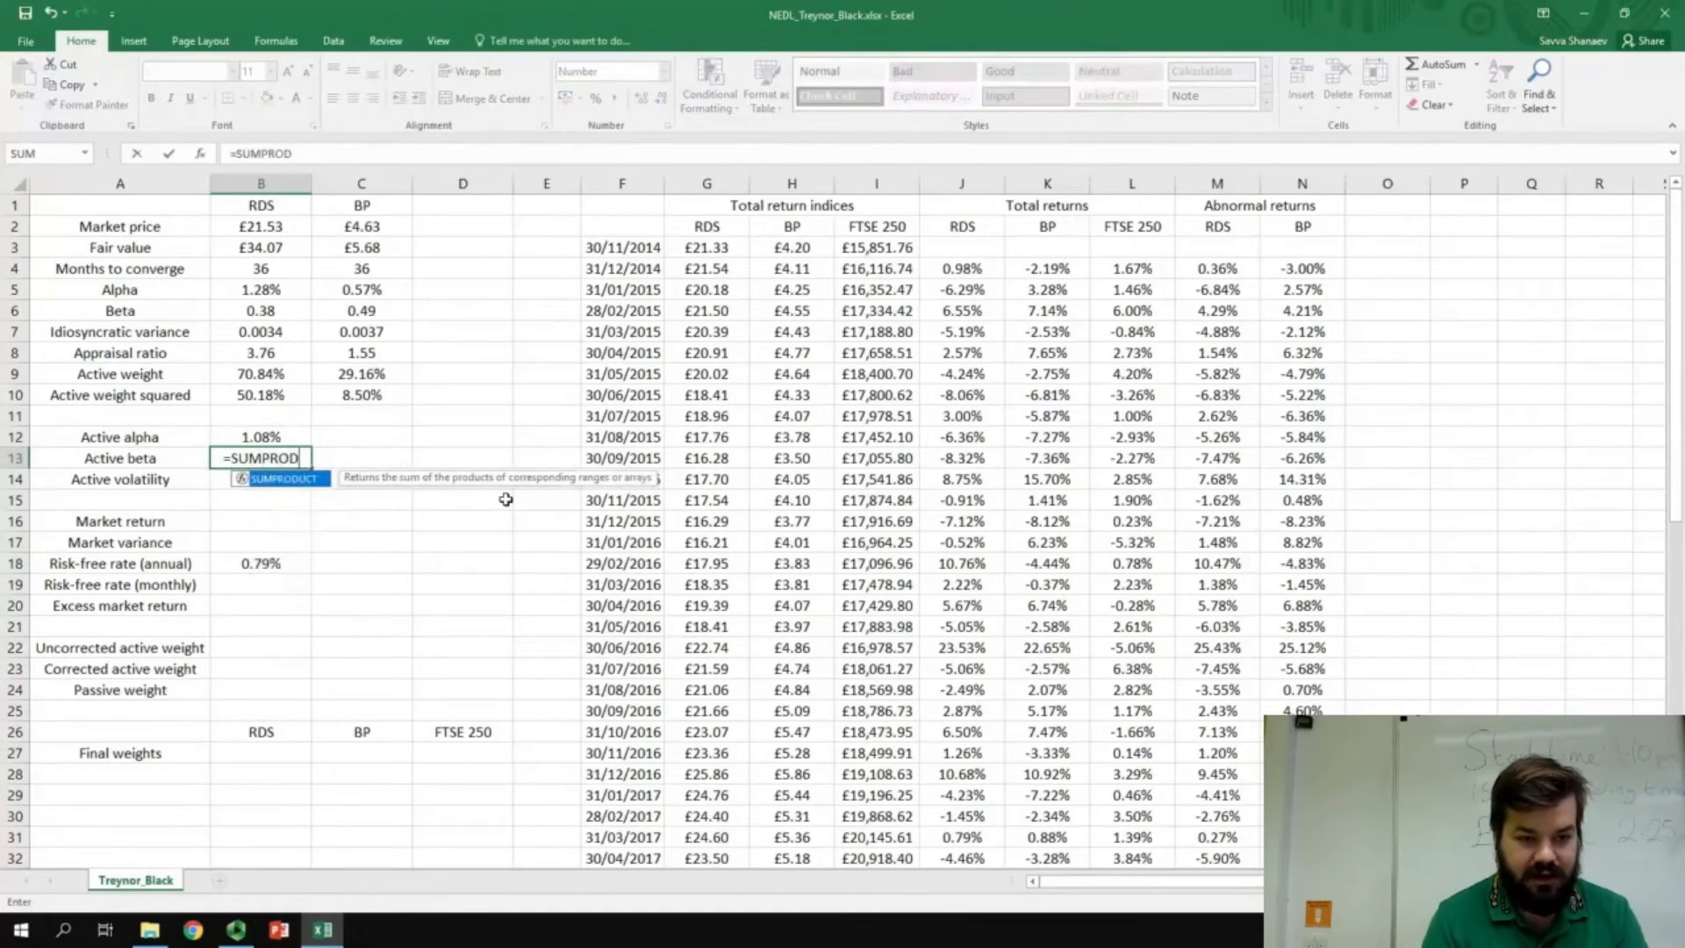
text(UCT()
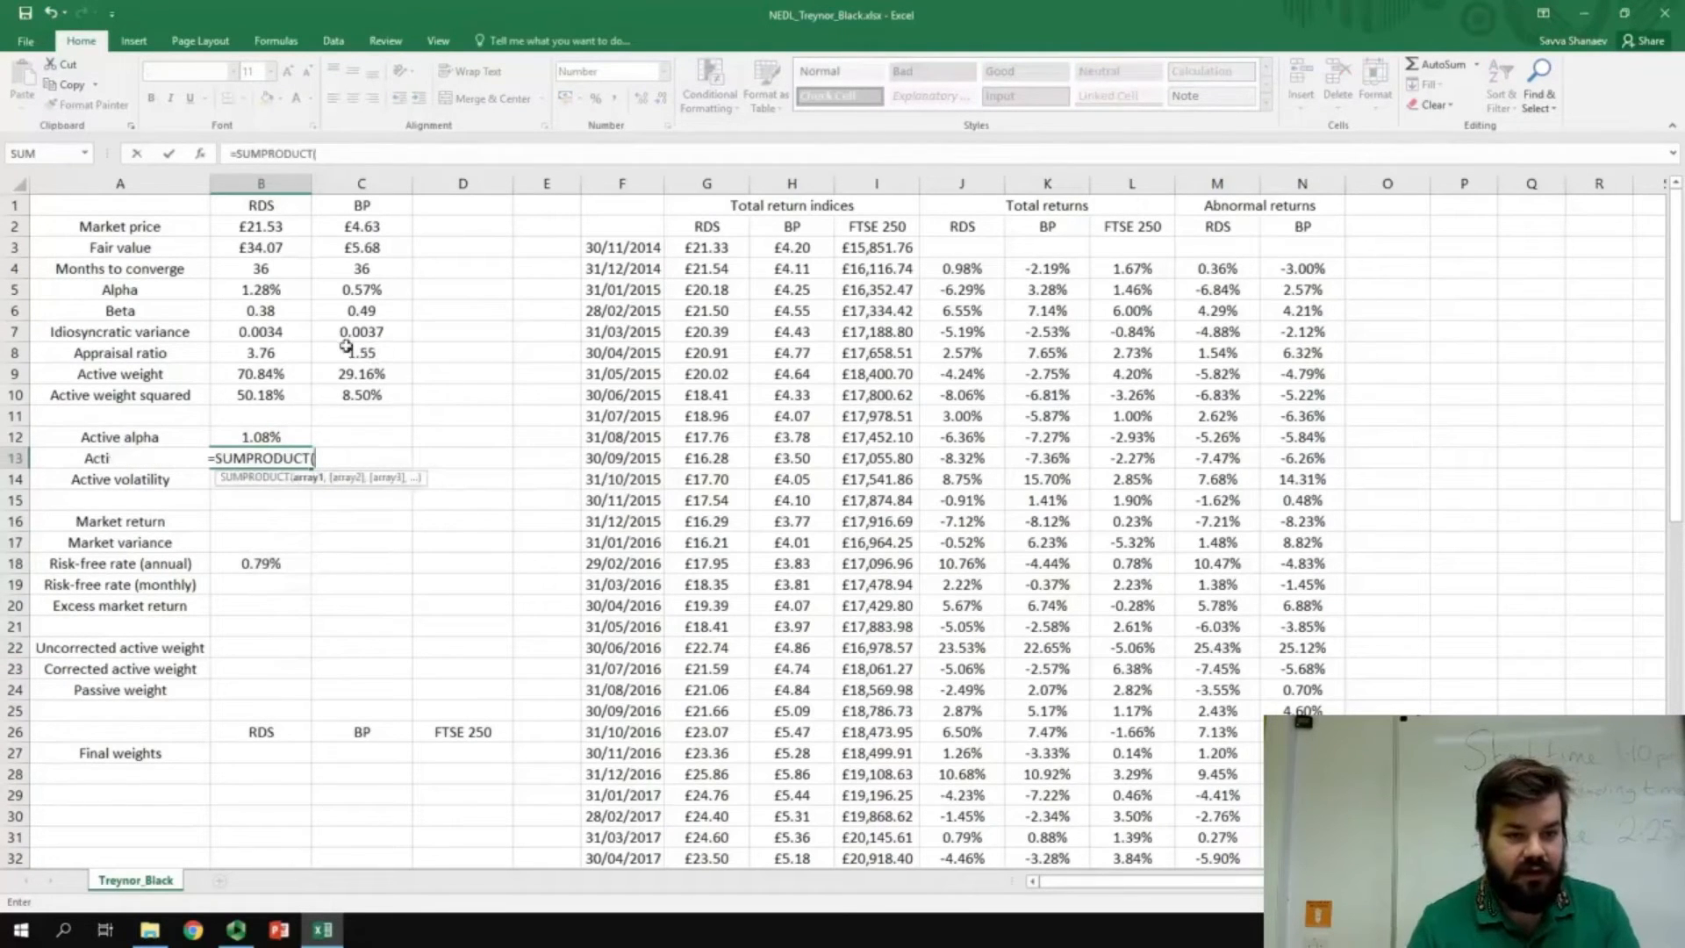
drag(263, 312, 360, 307)
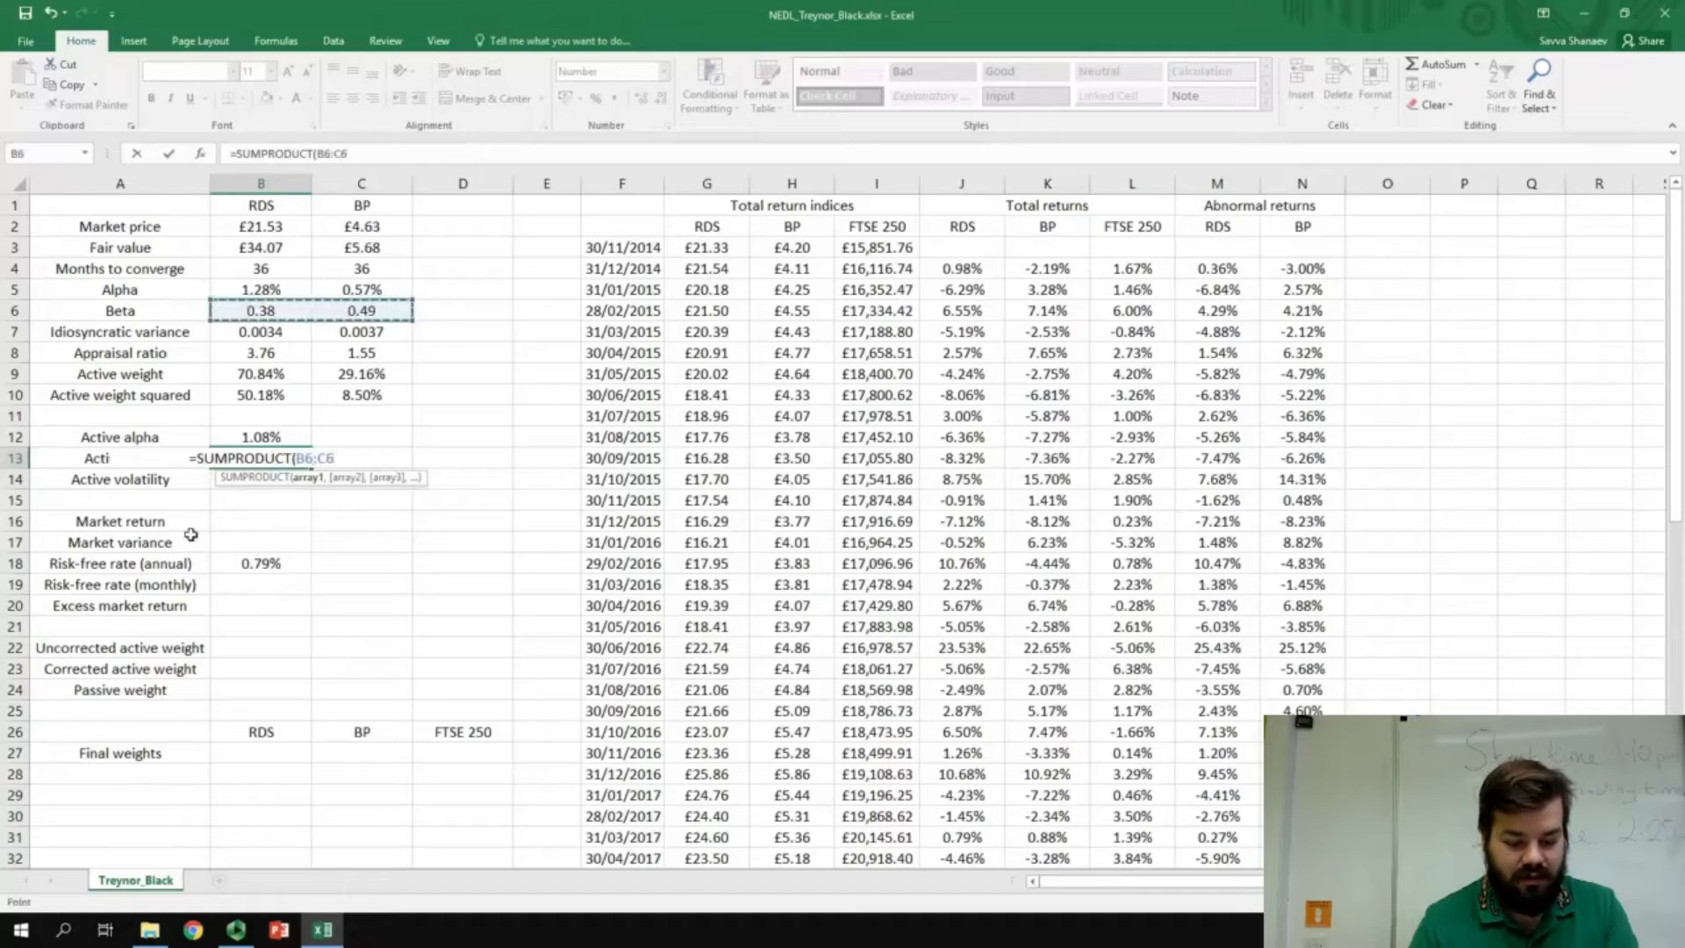
text(,)
drag(252, 376, 355, 376)
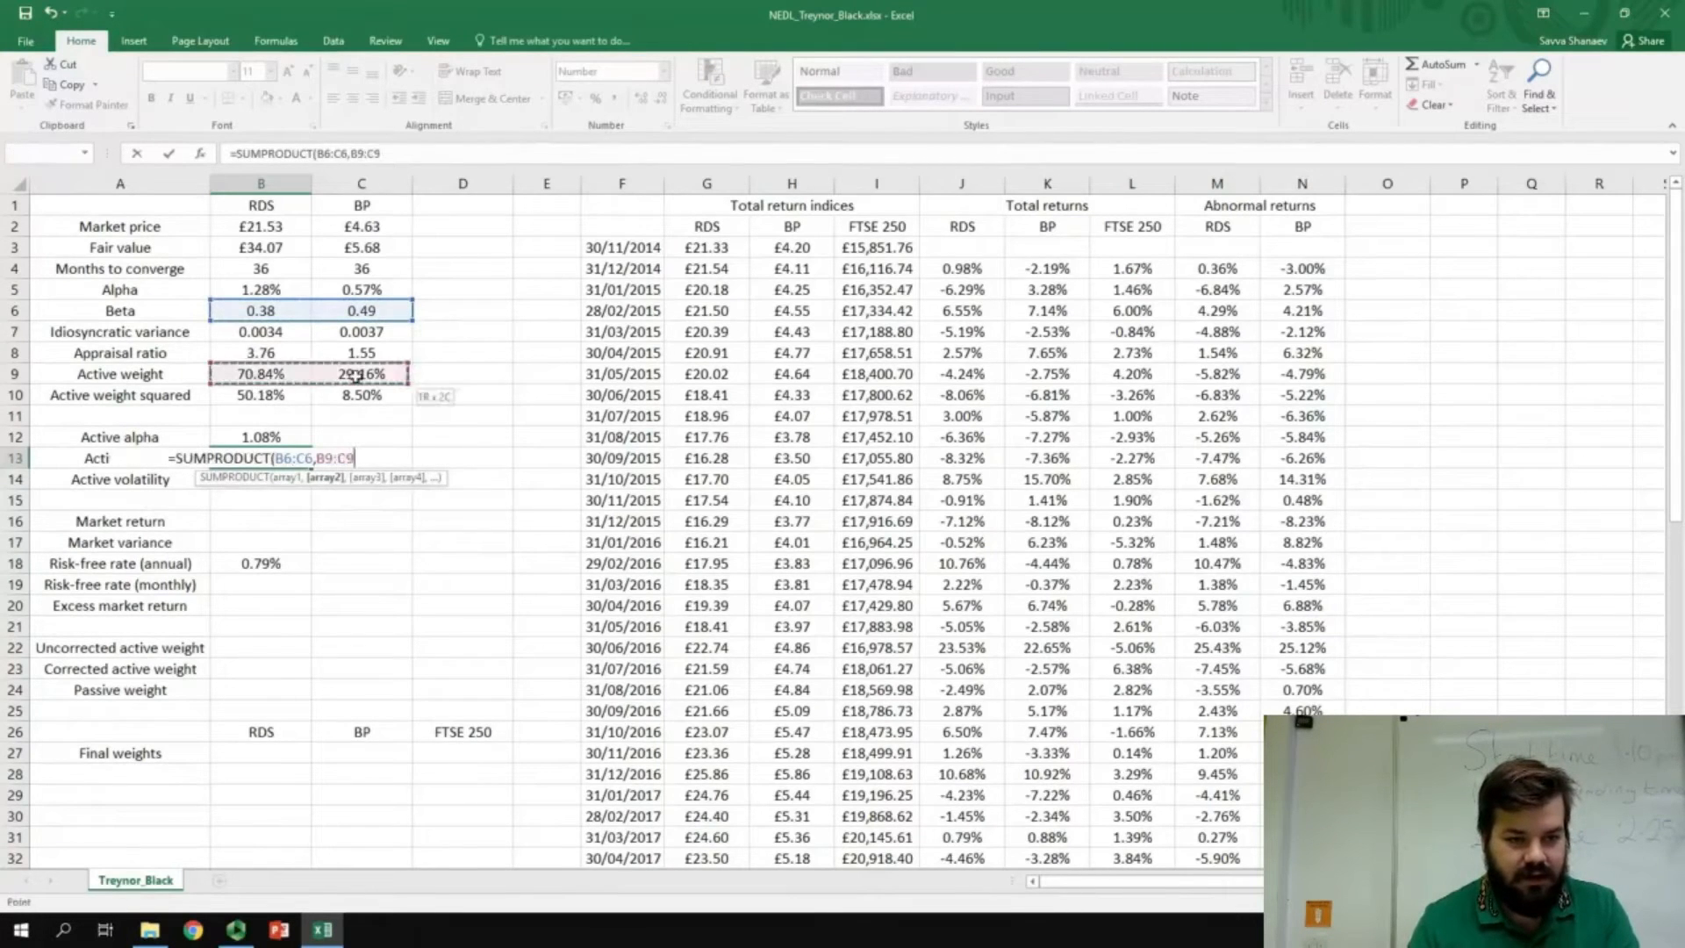
text())
key(Return)
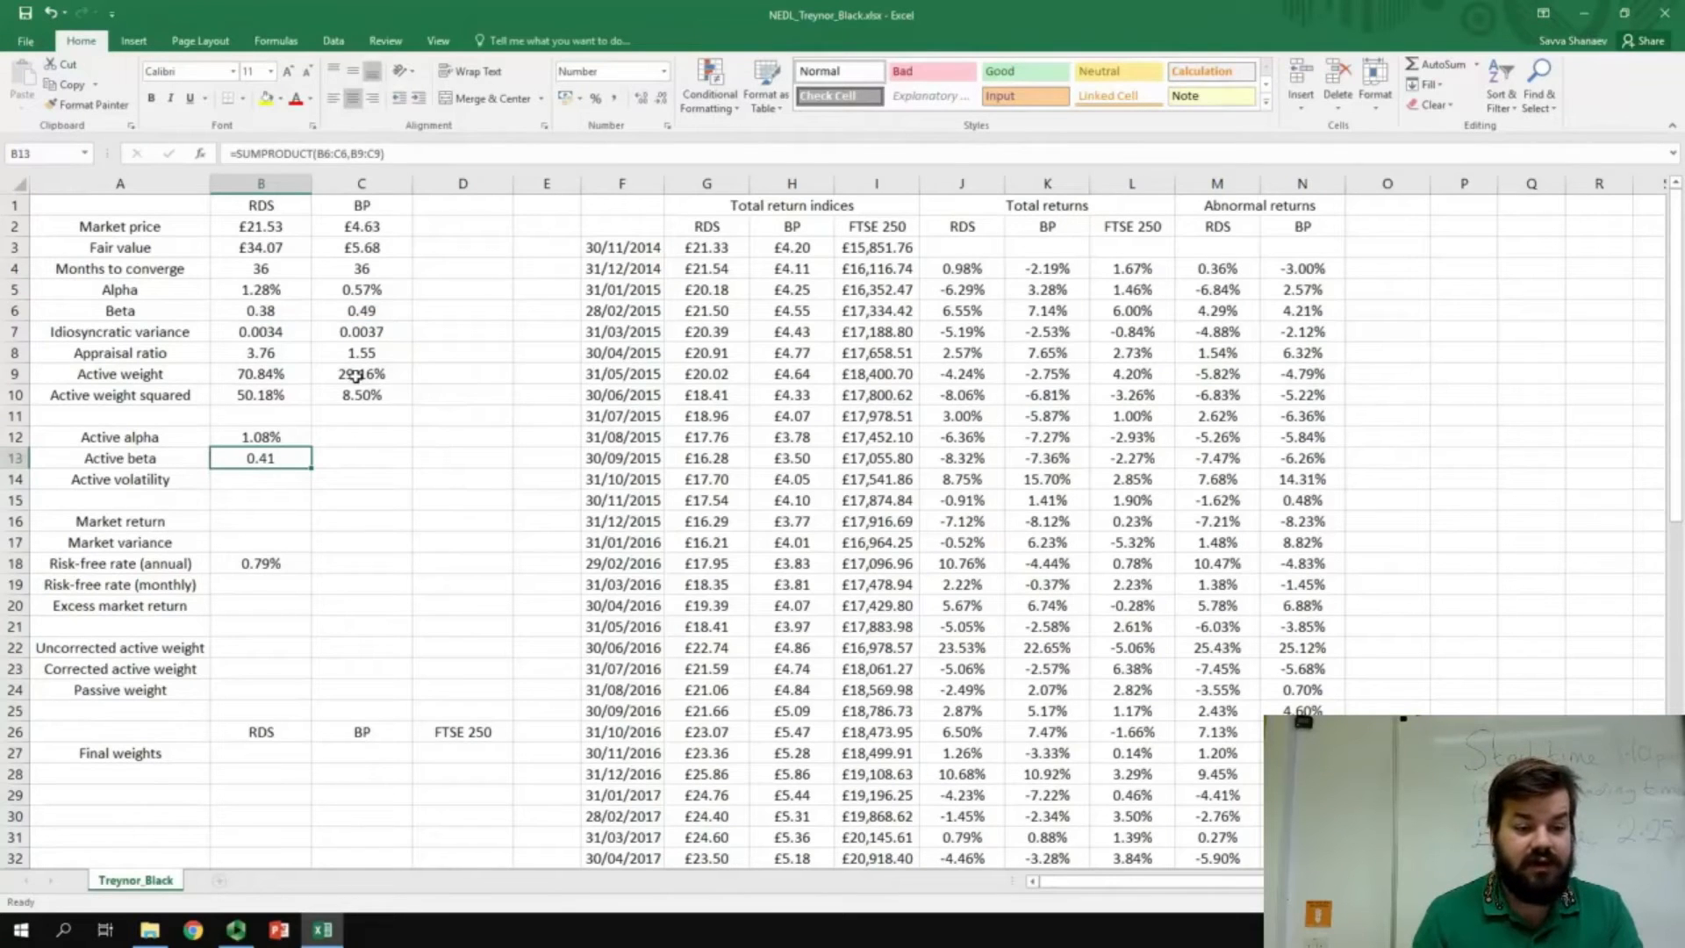
- Calculate the active volatility in B14 as the sum product of idiosyncratic variances and squared active weights, =SUMPRODUCT(B7:C7,B10:C10)
key(Down)
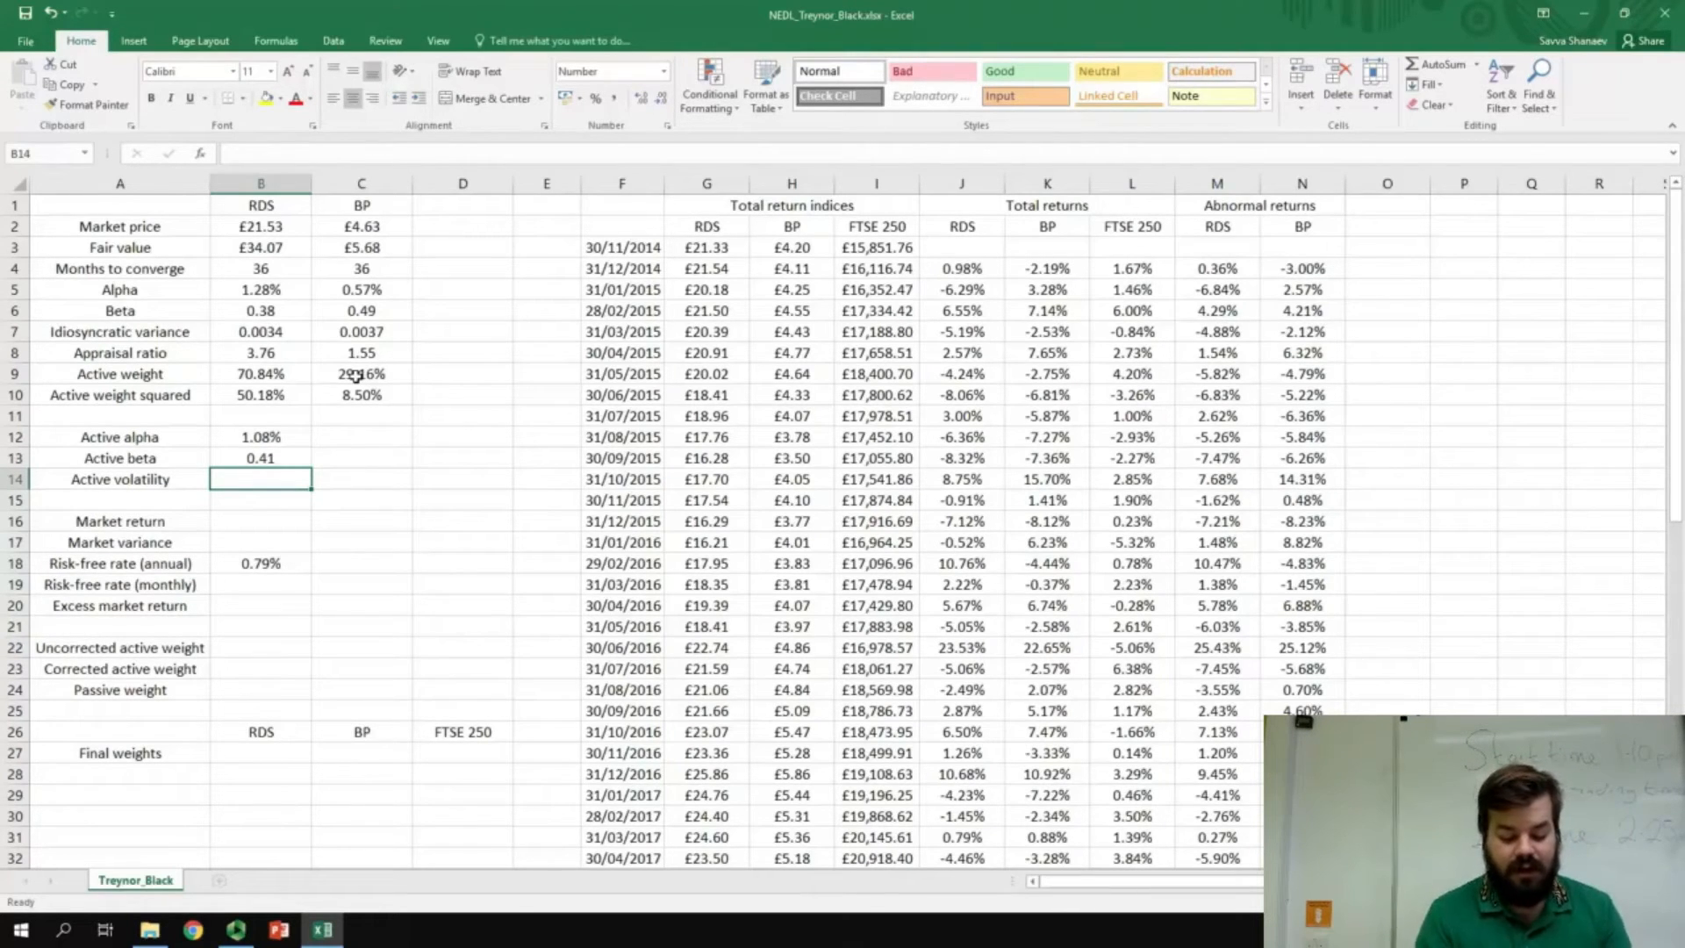
text(=SUMPROD)
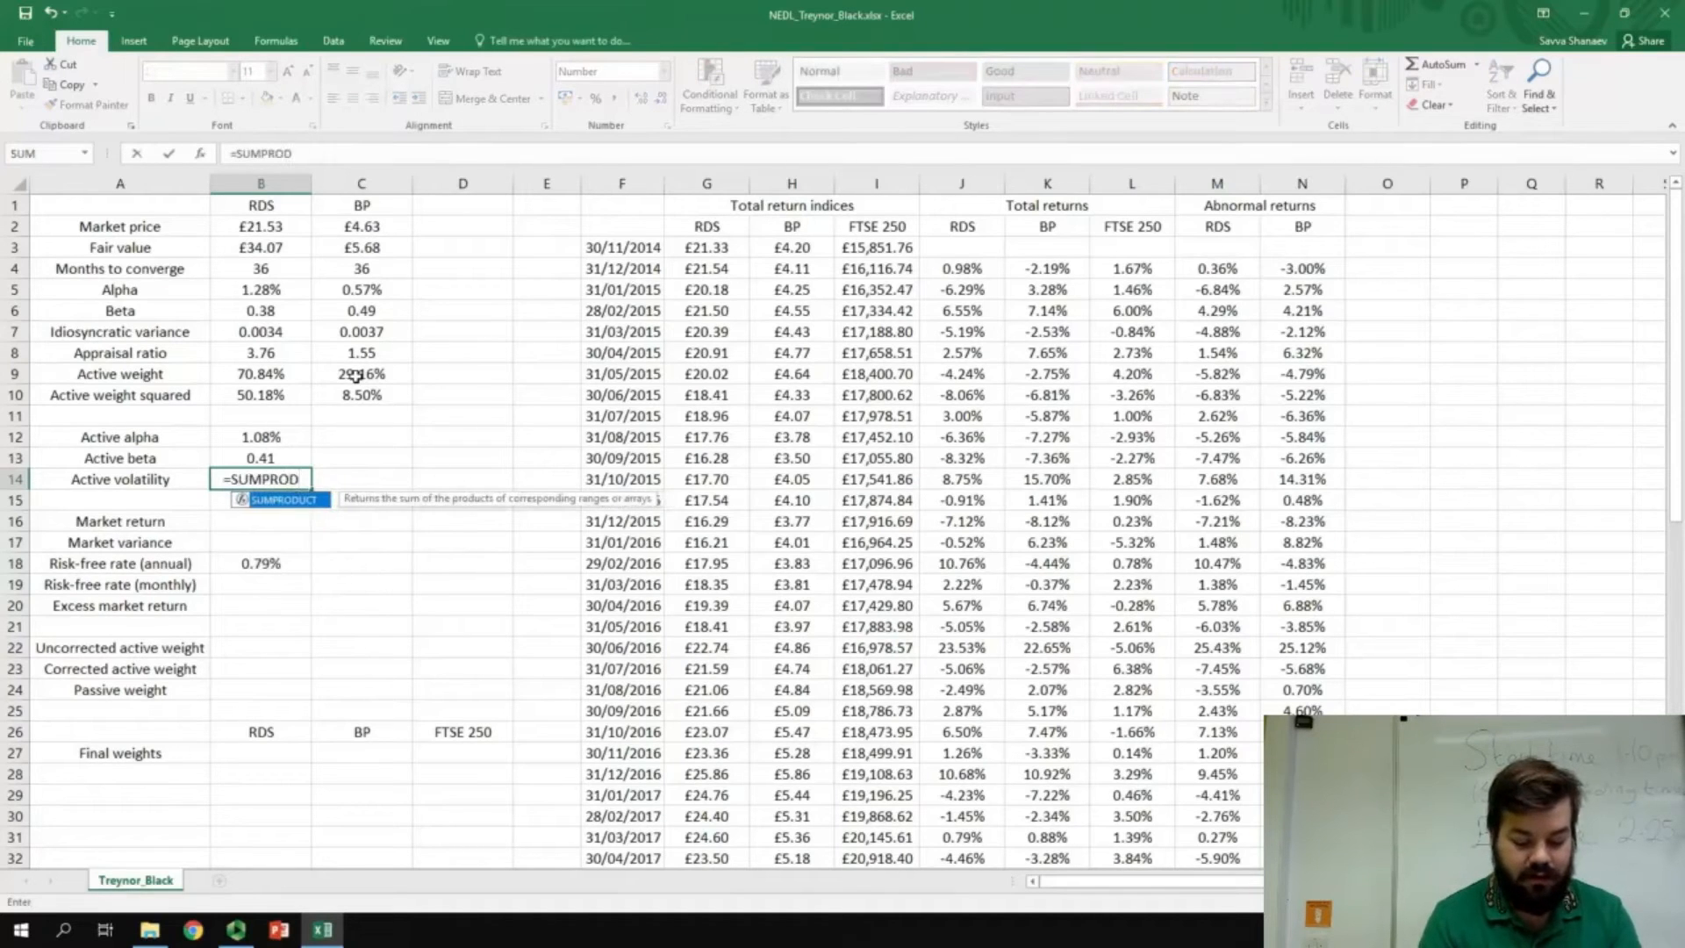
key(Tab)
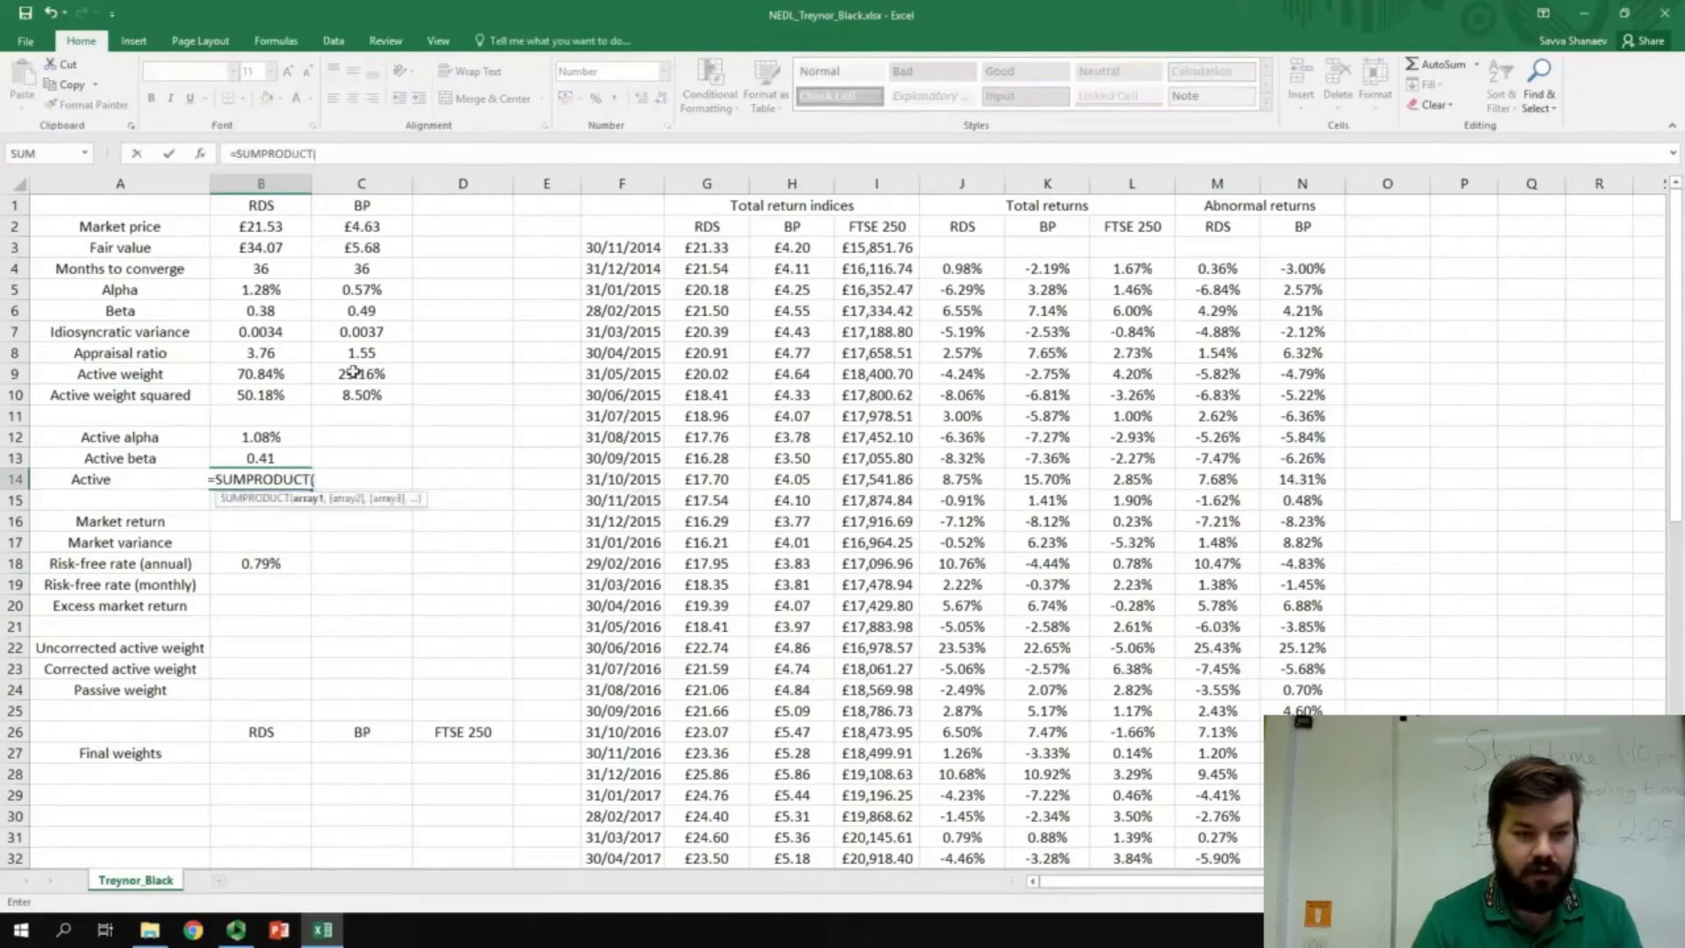
drag(245, 334, 355, 335)
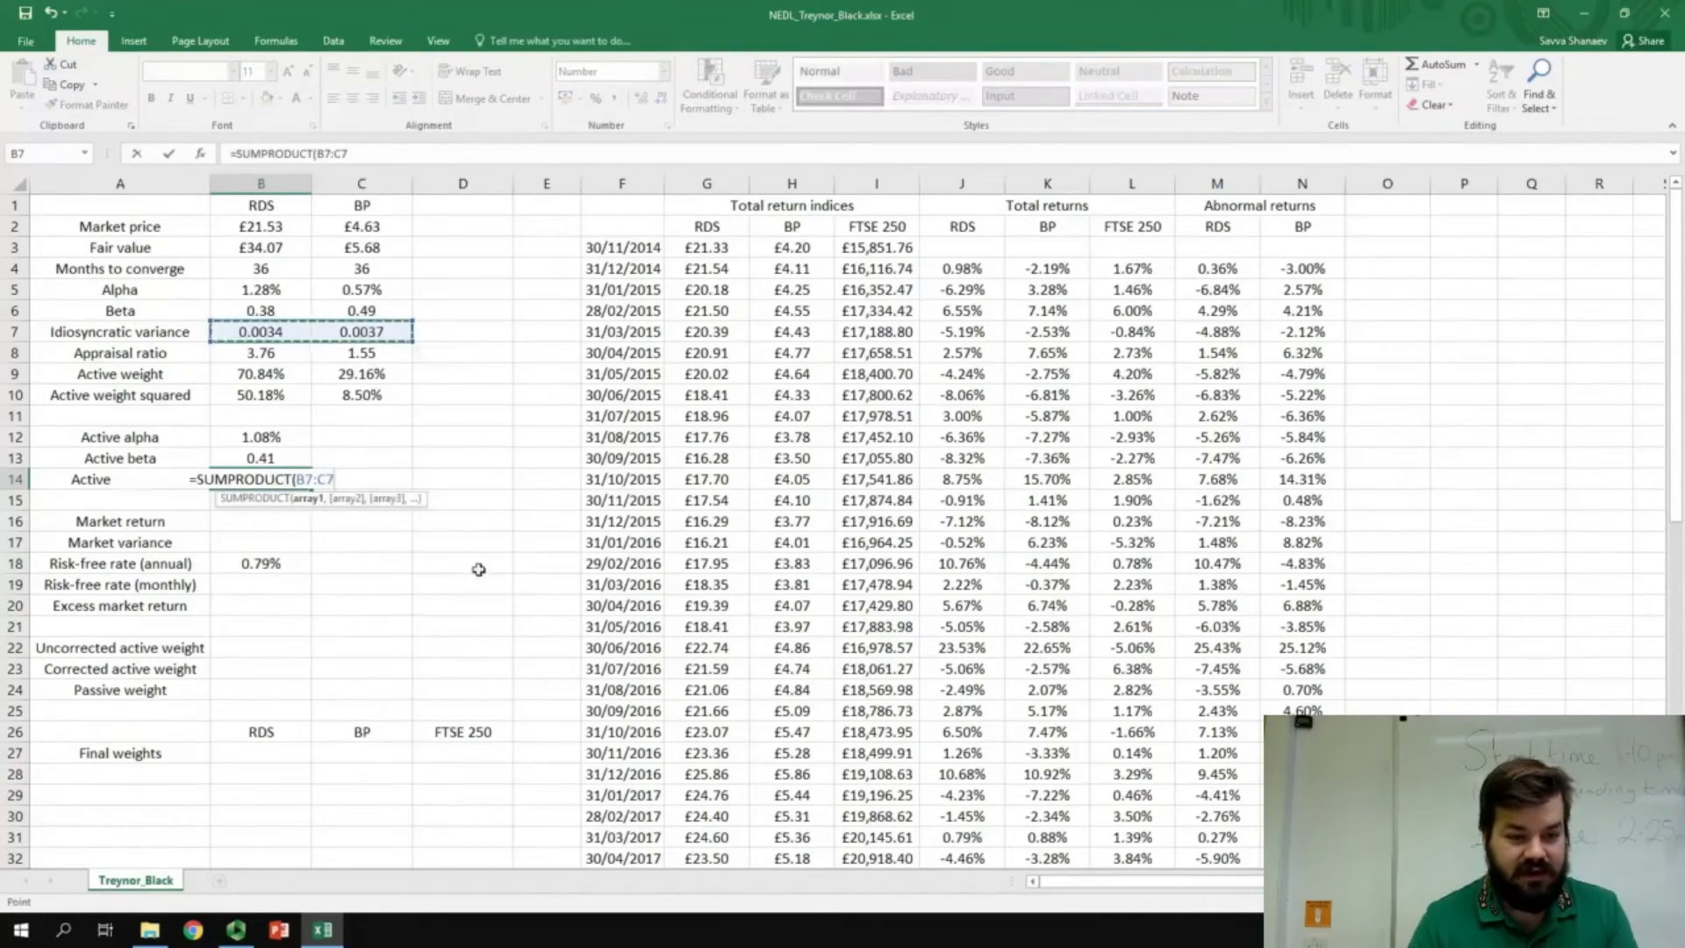
text(,)
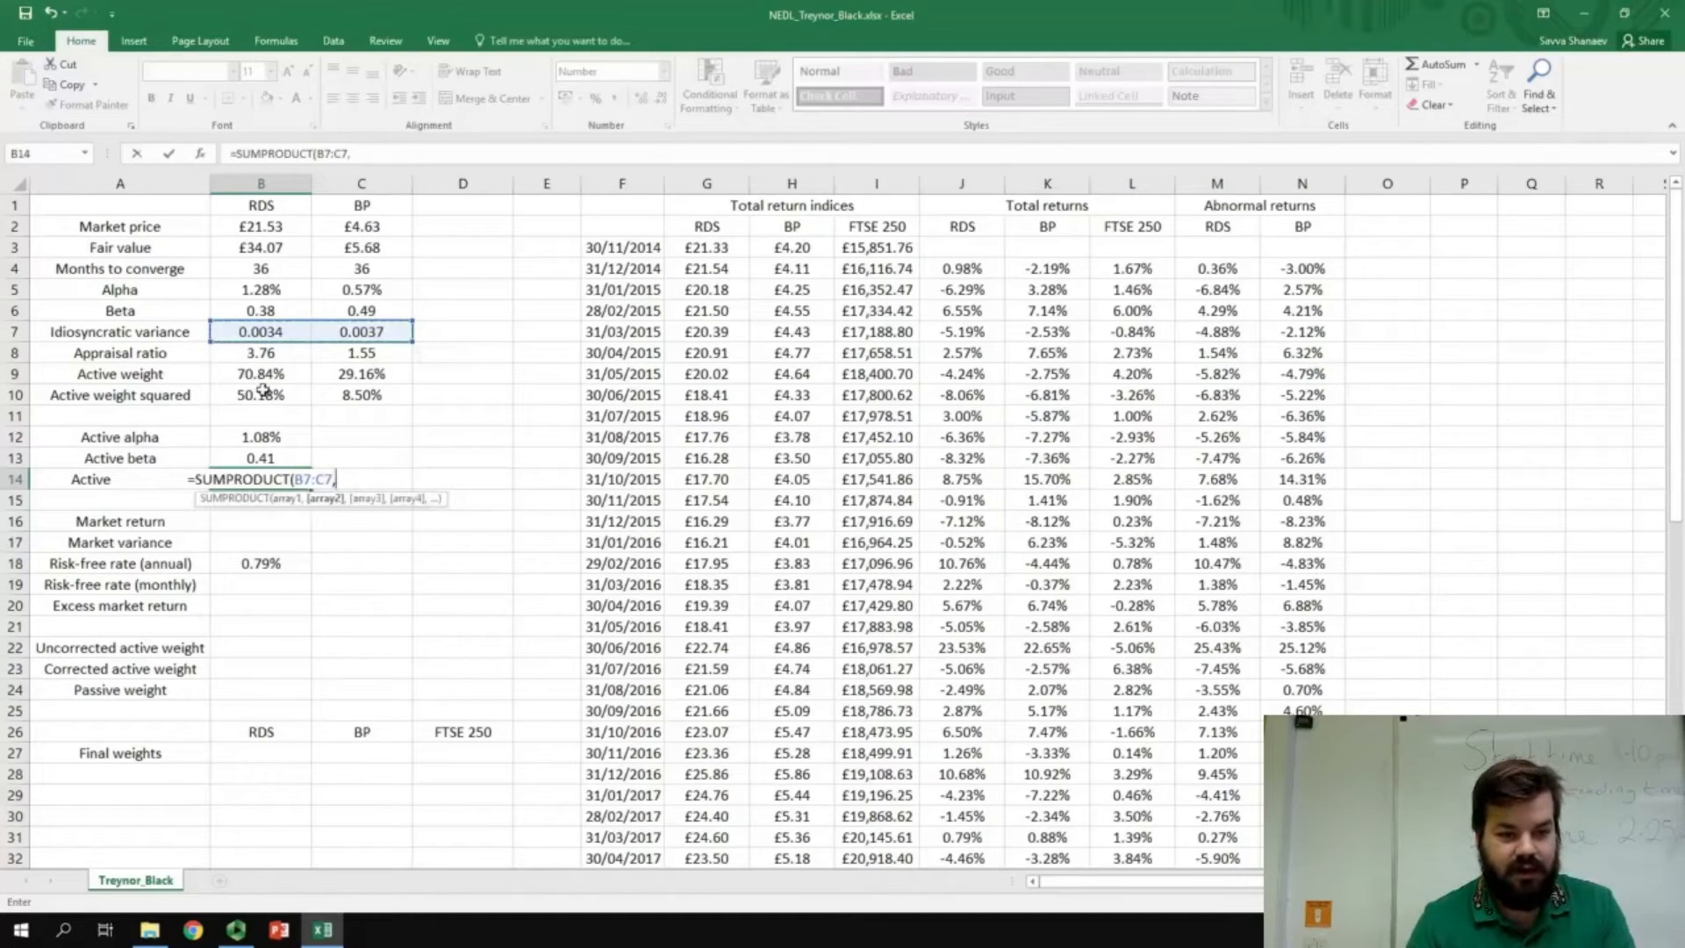
drag(264, 394, 355, 395)
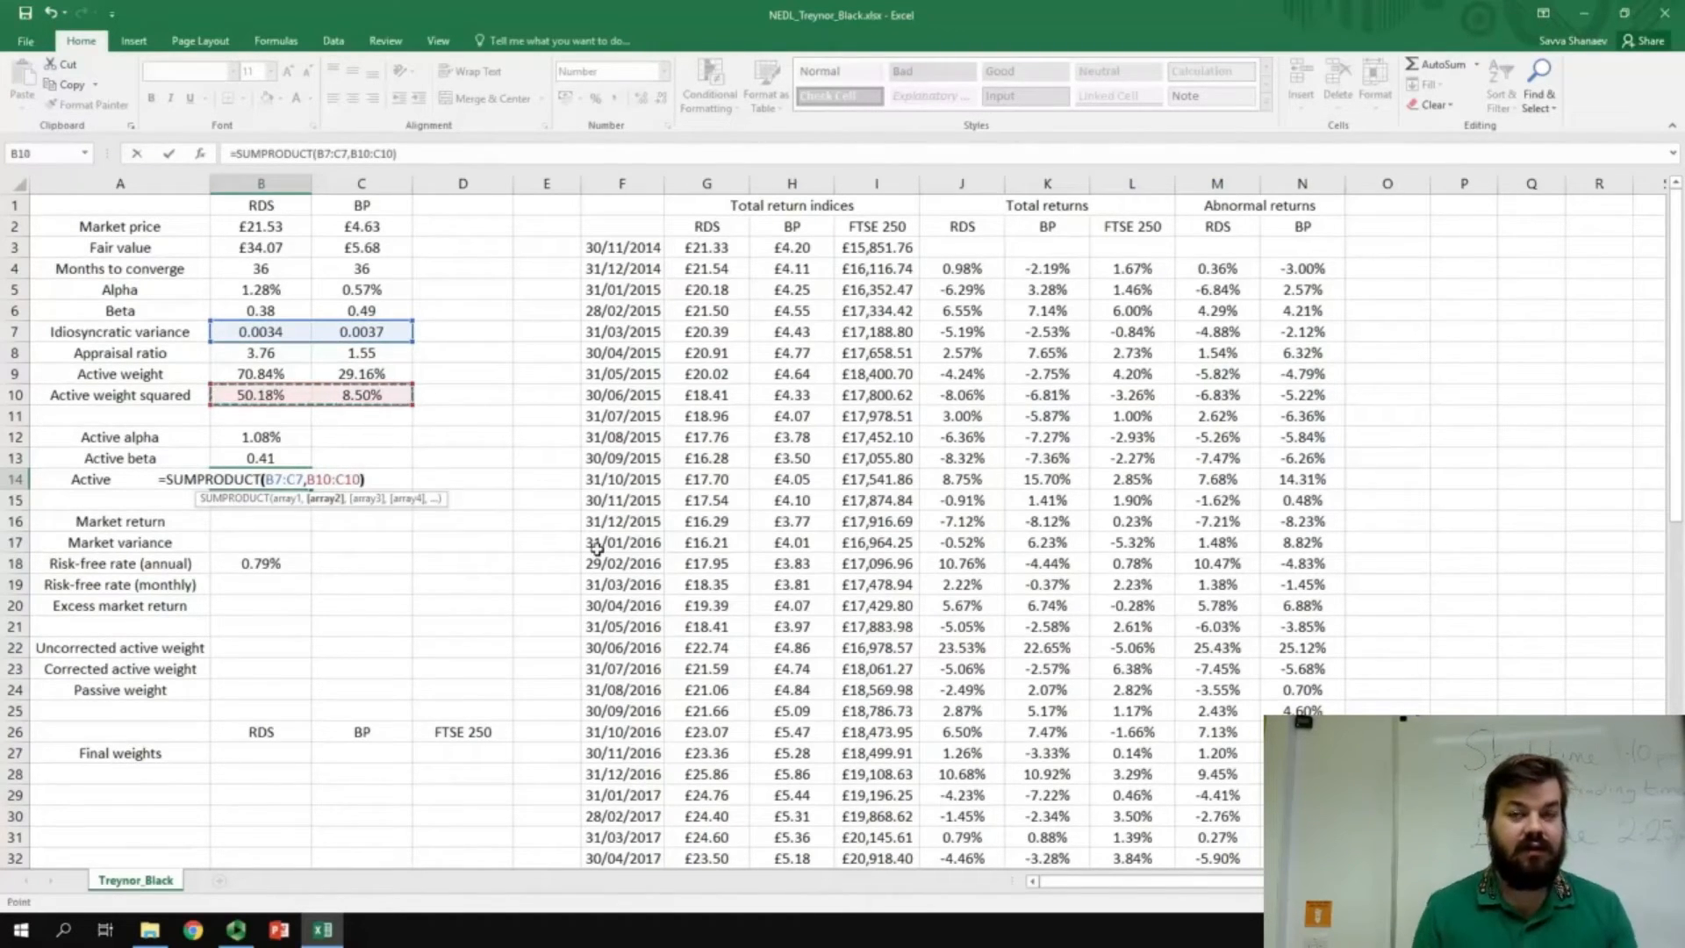
text())
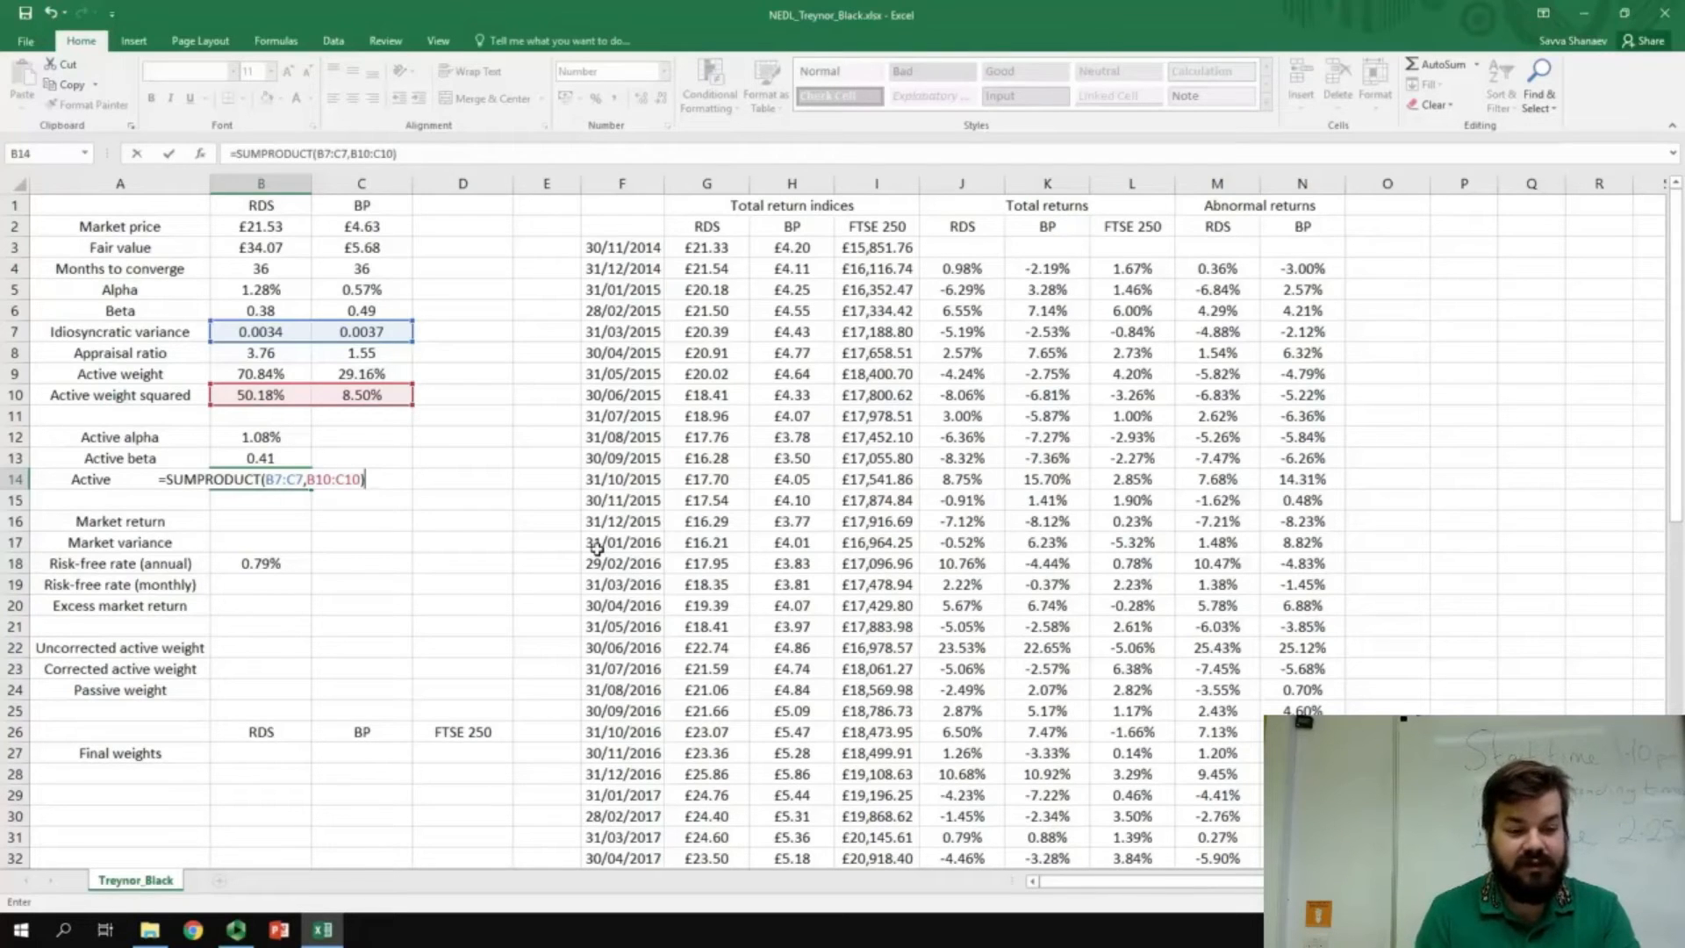
key(ctrl+Return)
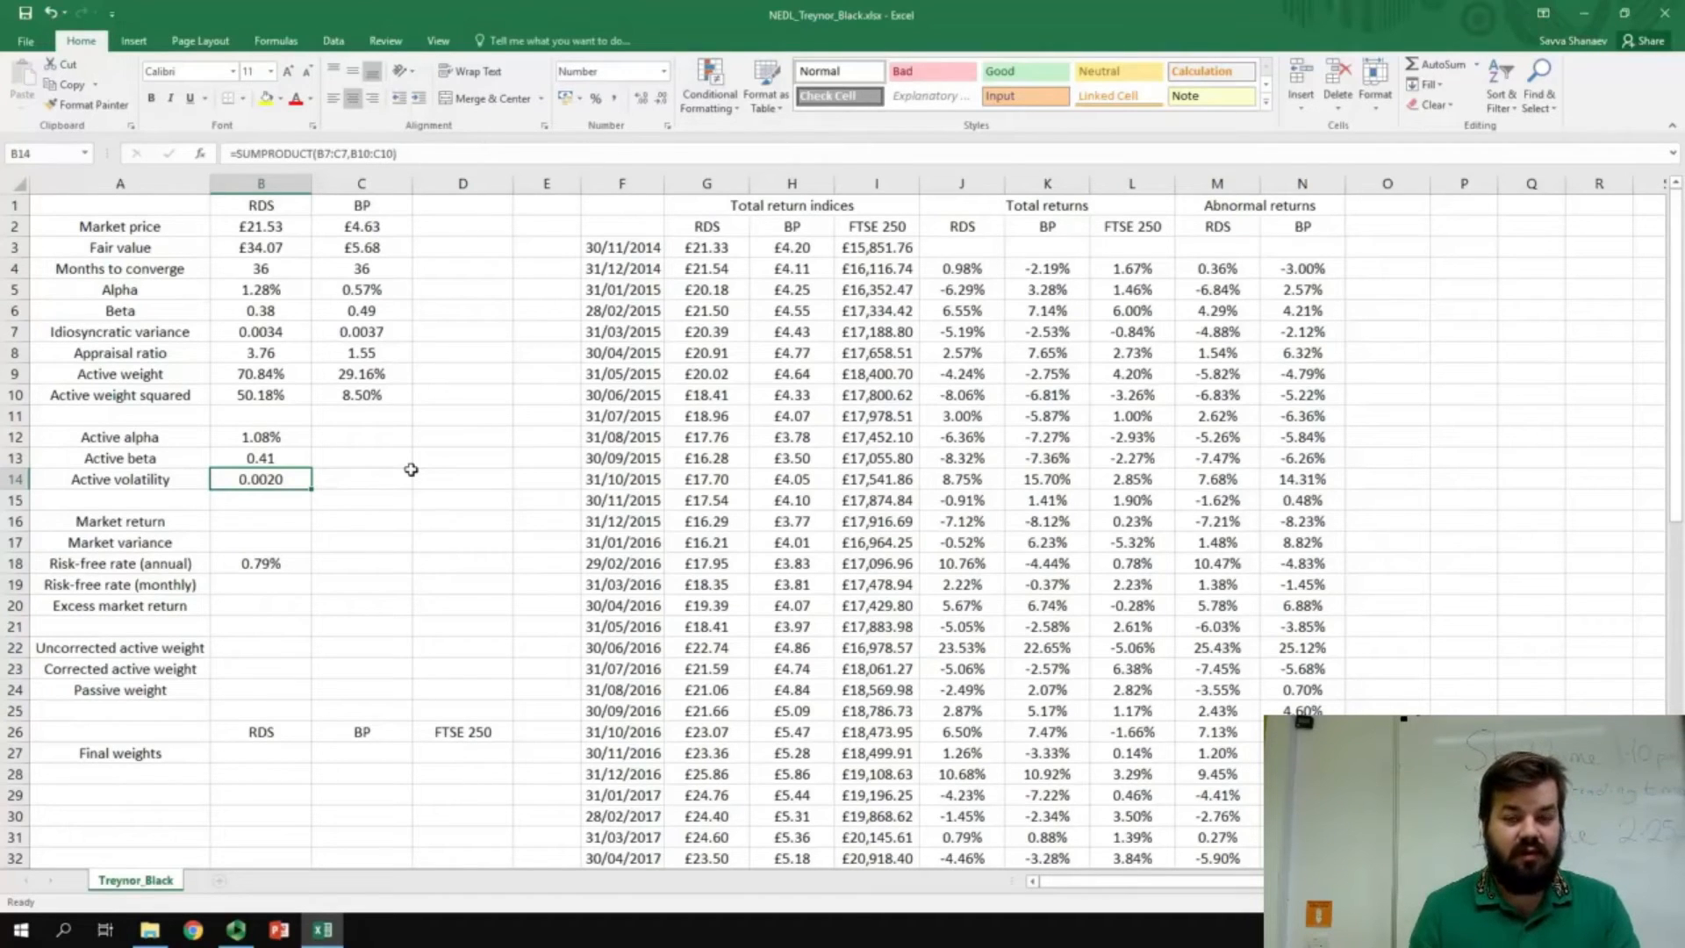
- Calculate the market return in B16 as the geometric average of the FTSE 250 returns with the array formula =PRODUCT(1+L4:L63)^(1/60)-1
key(Down)
key(Down)
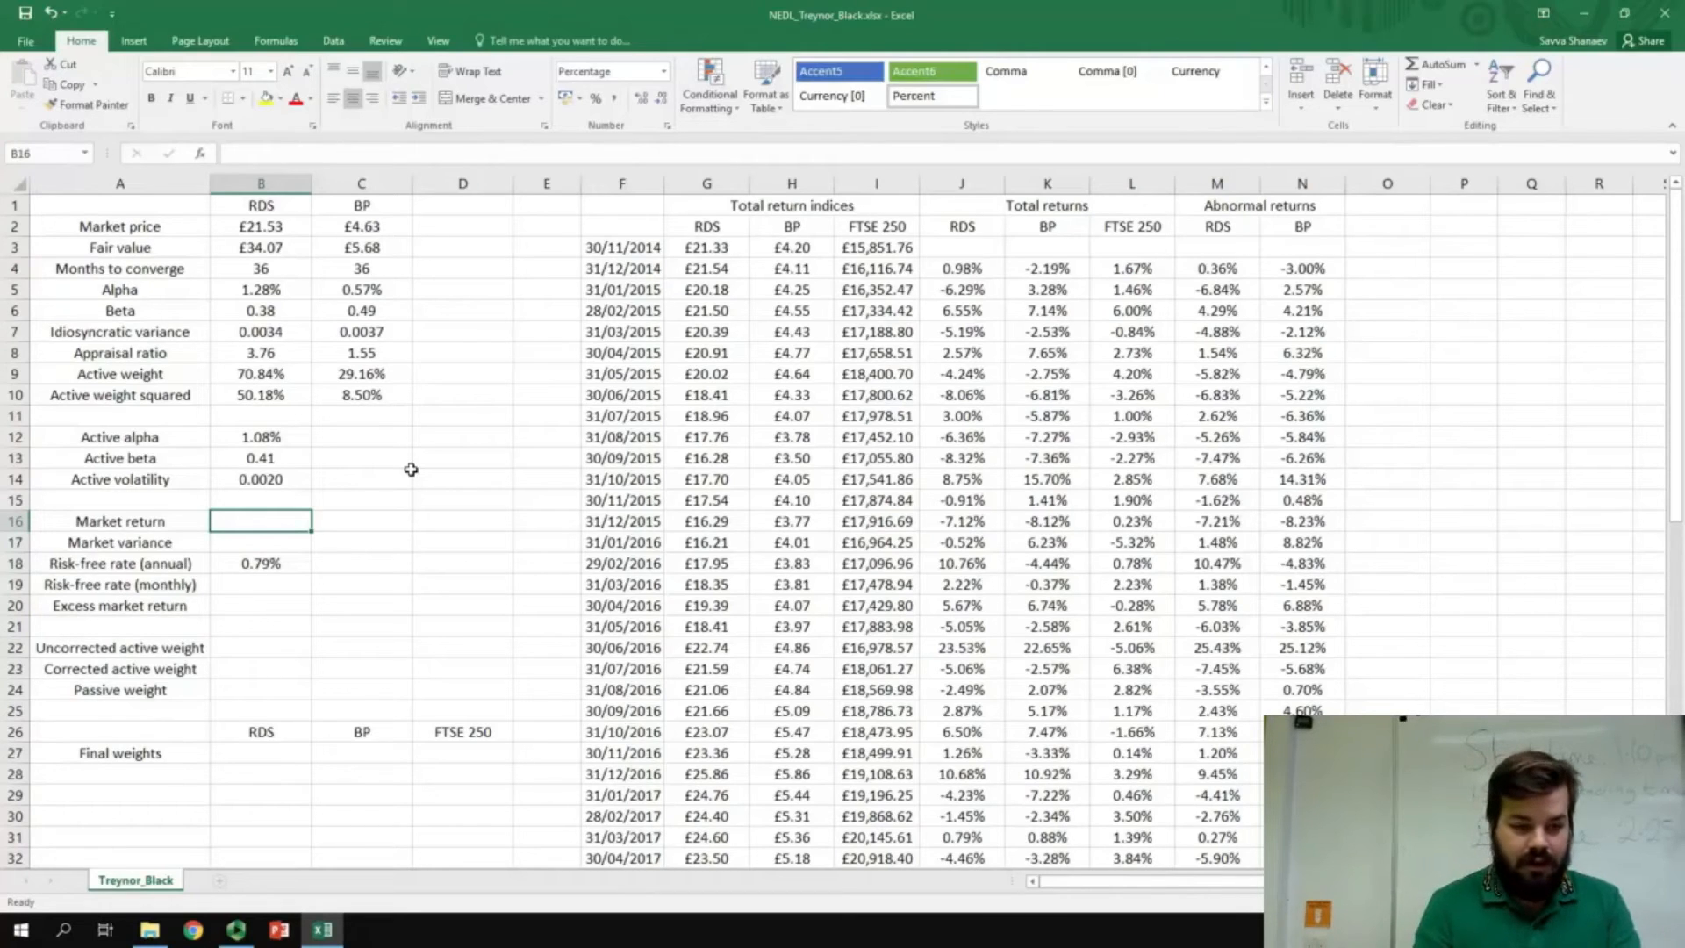
text(=)
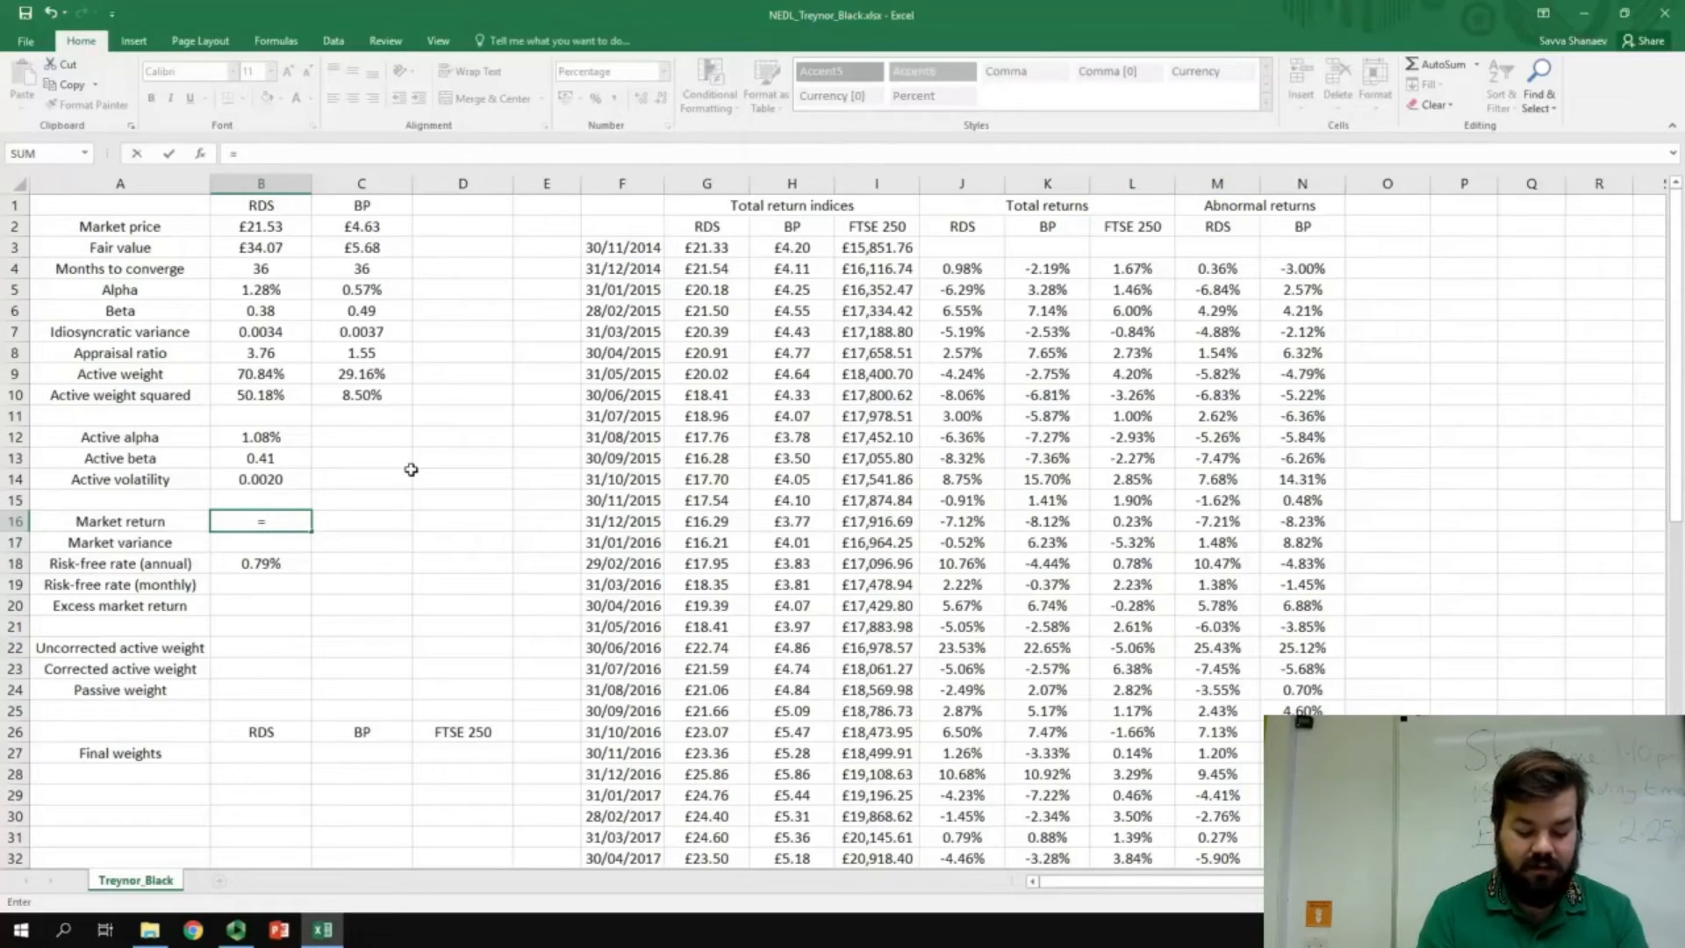
text(PRODUCT()
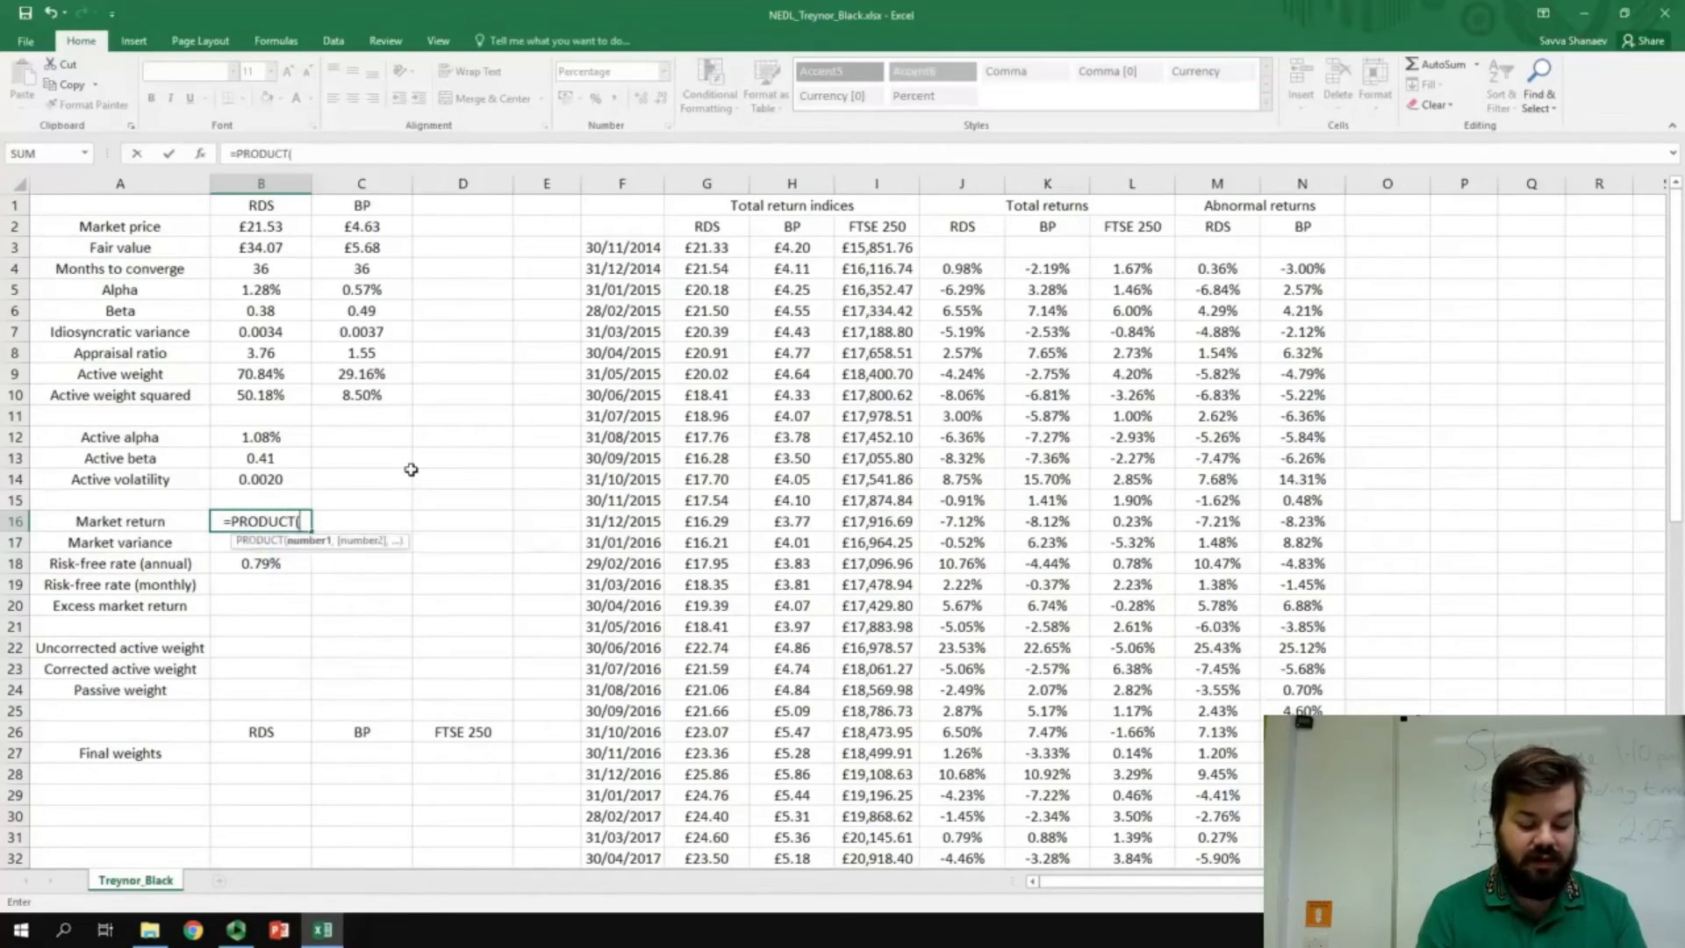
text(1)
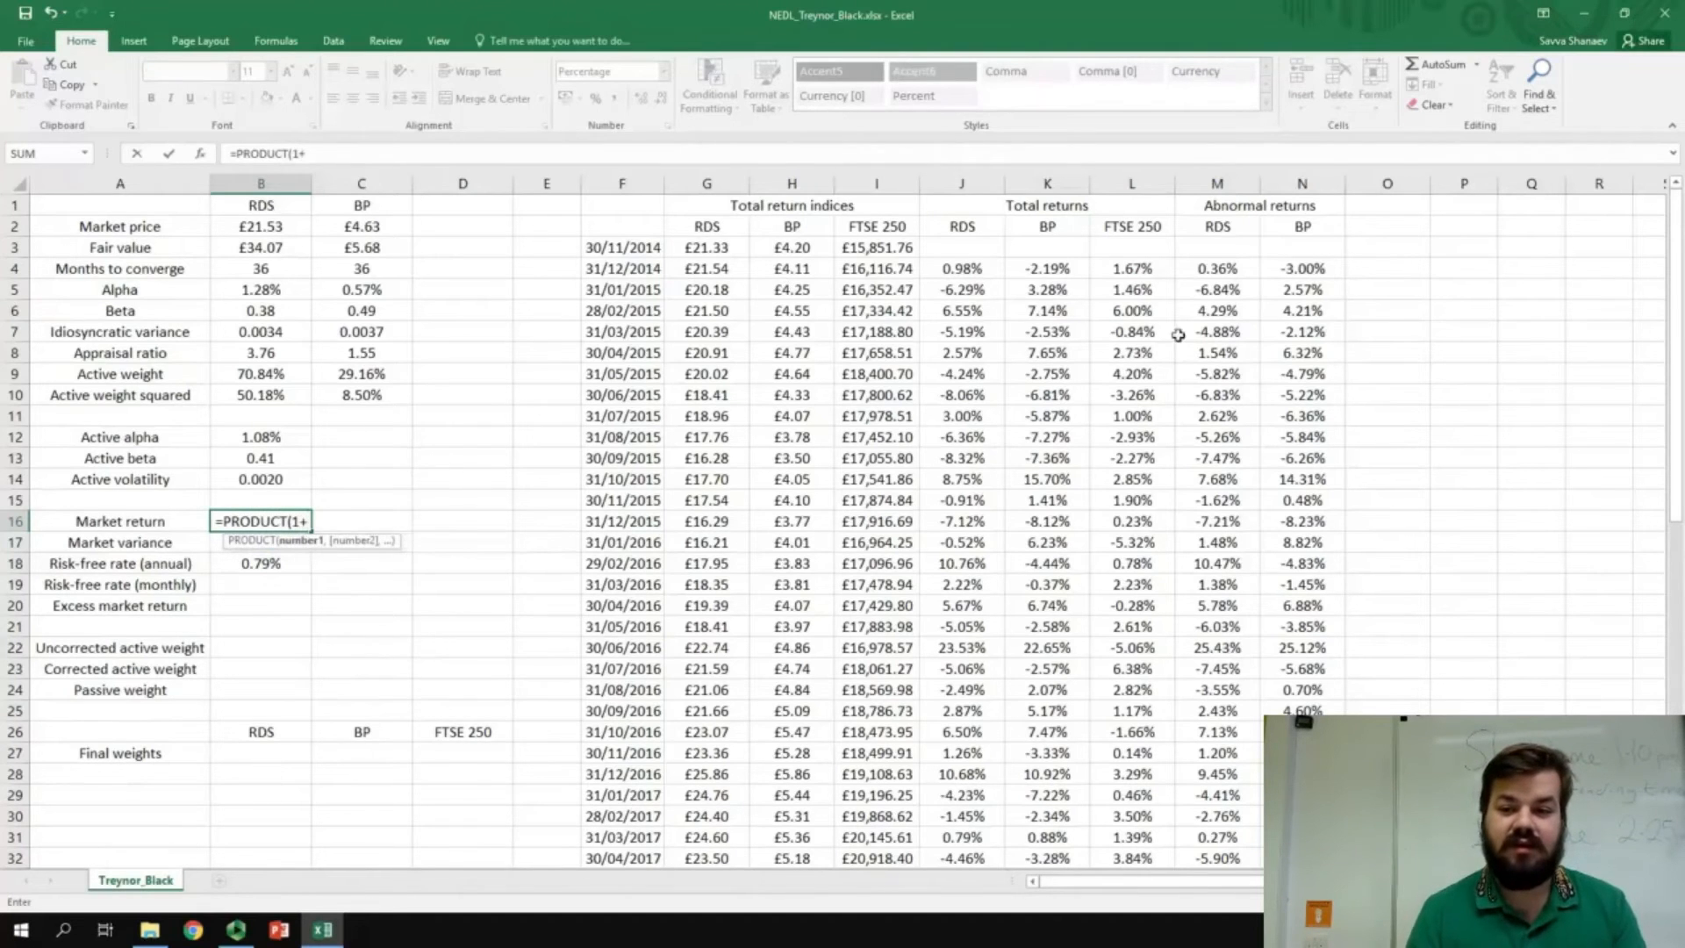
text(+)
click(1132, 265)
key(ctrl+shift+Down)
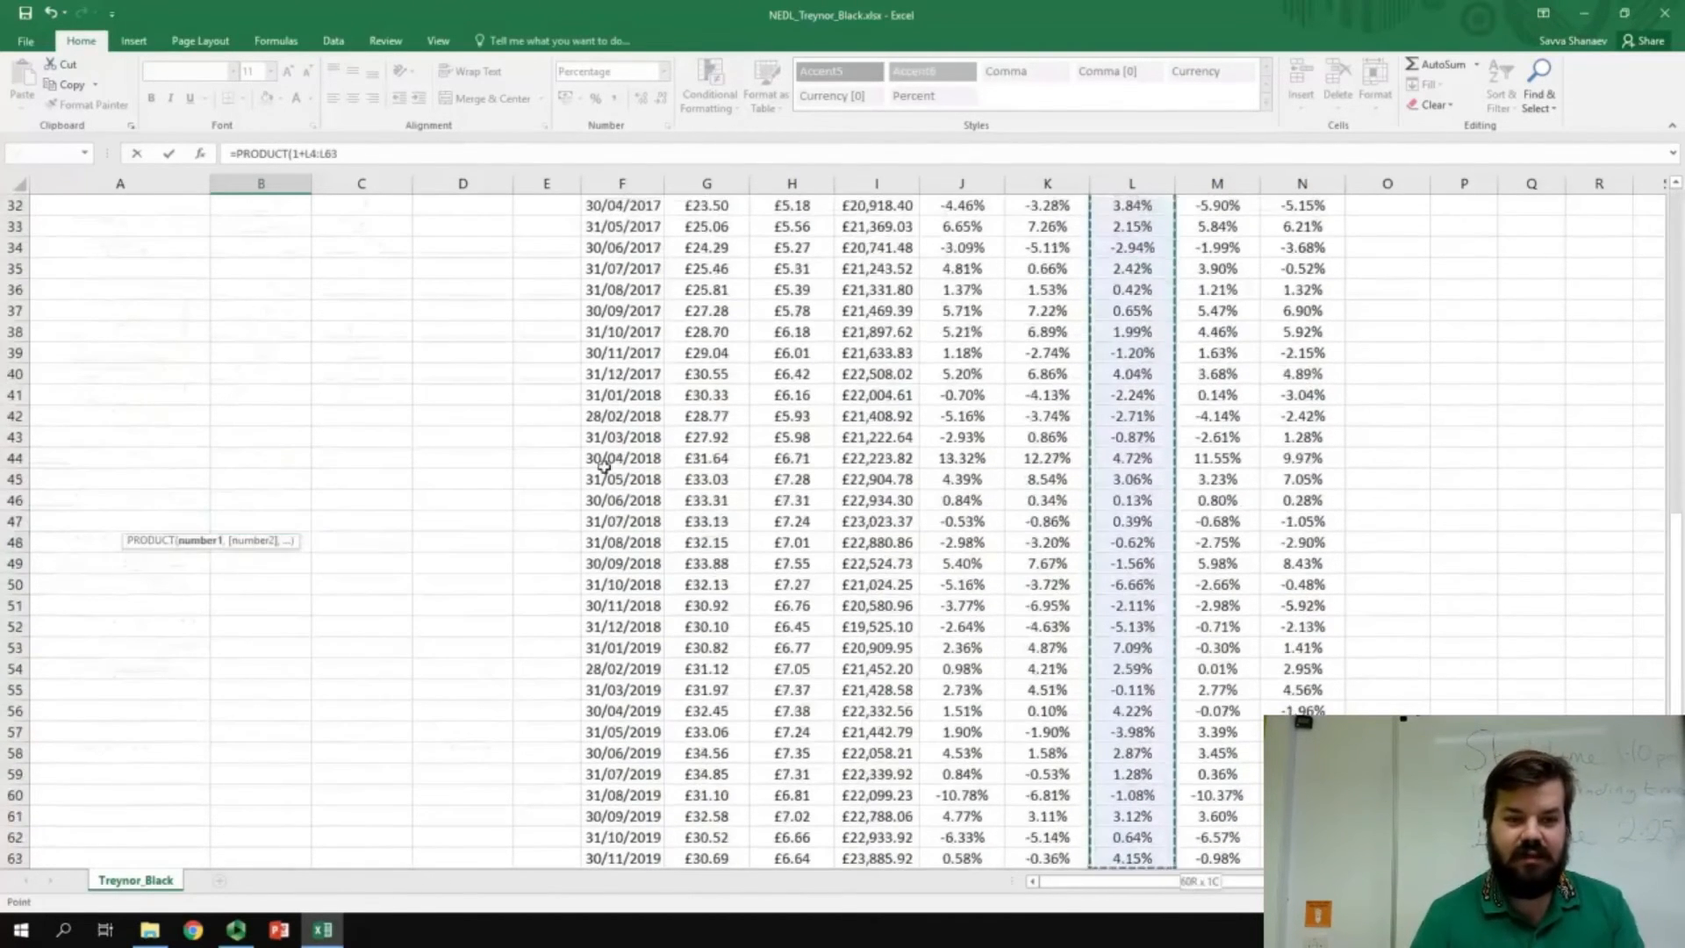
scroll(598, 459, up, 10)
text())
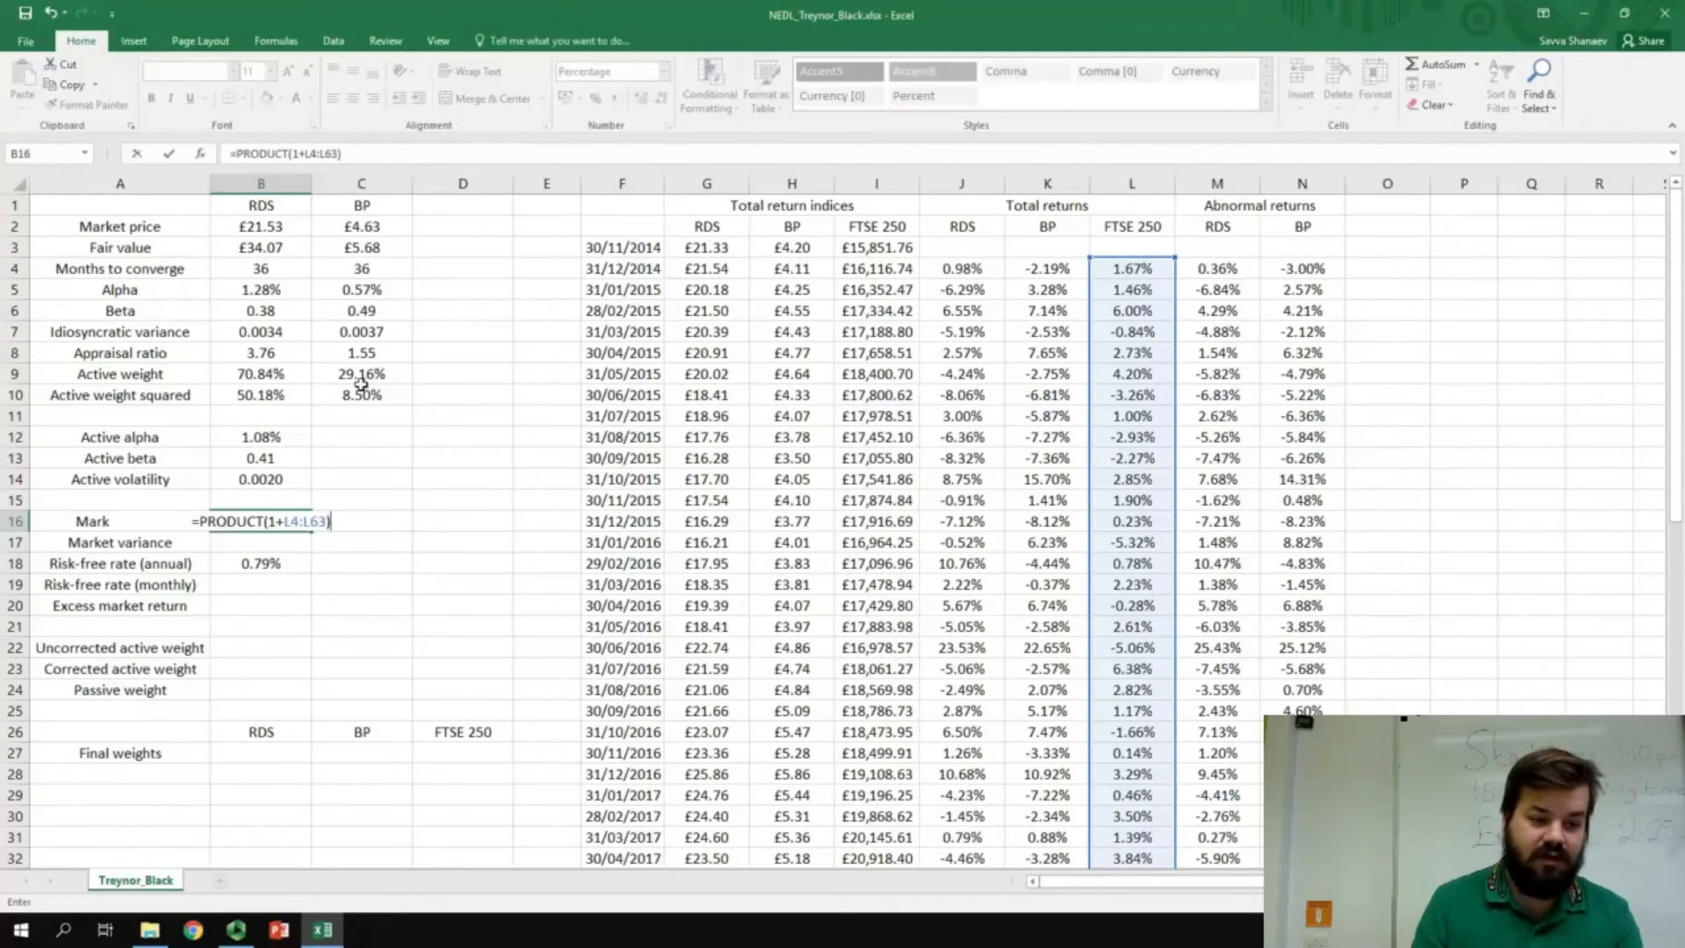
text(^)
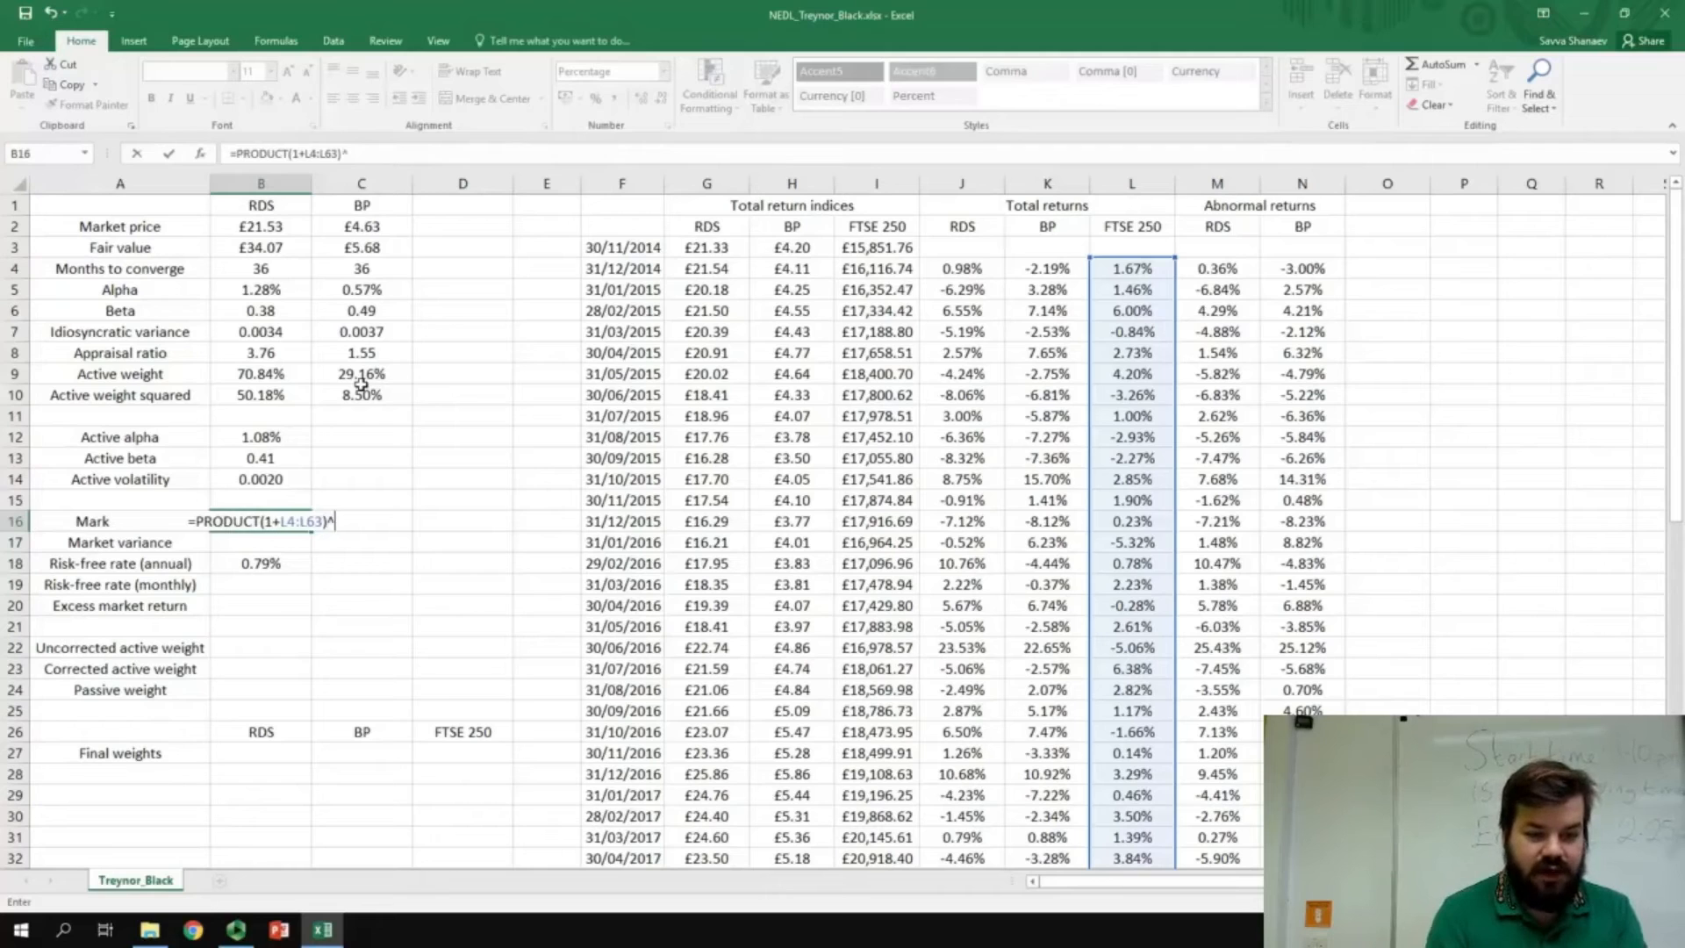
text((1)
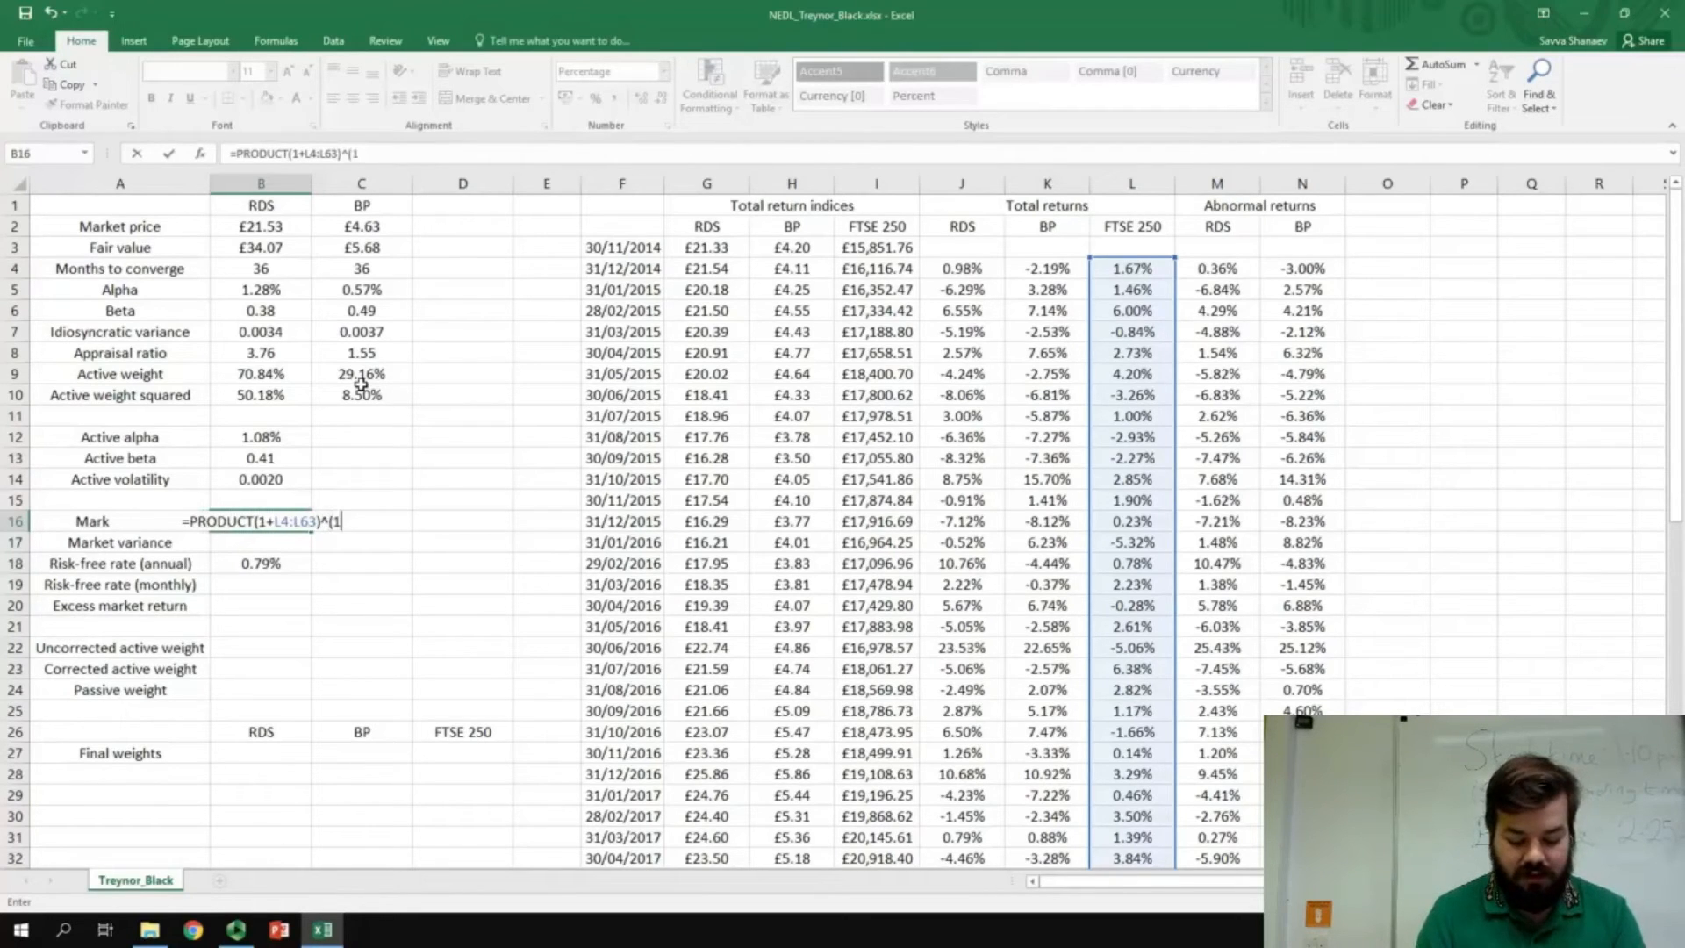
text(/60))
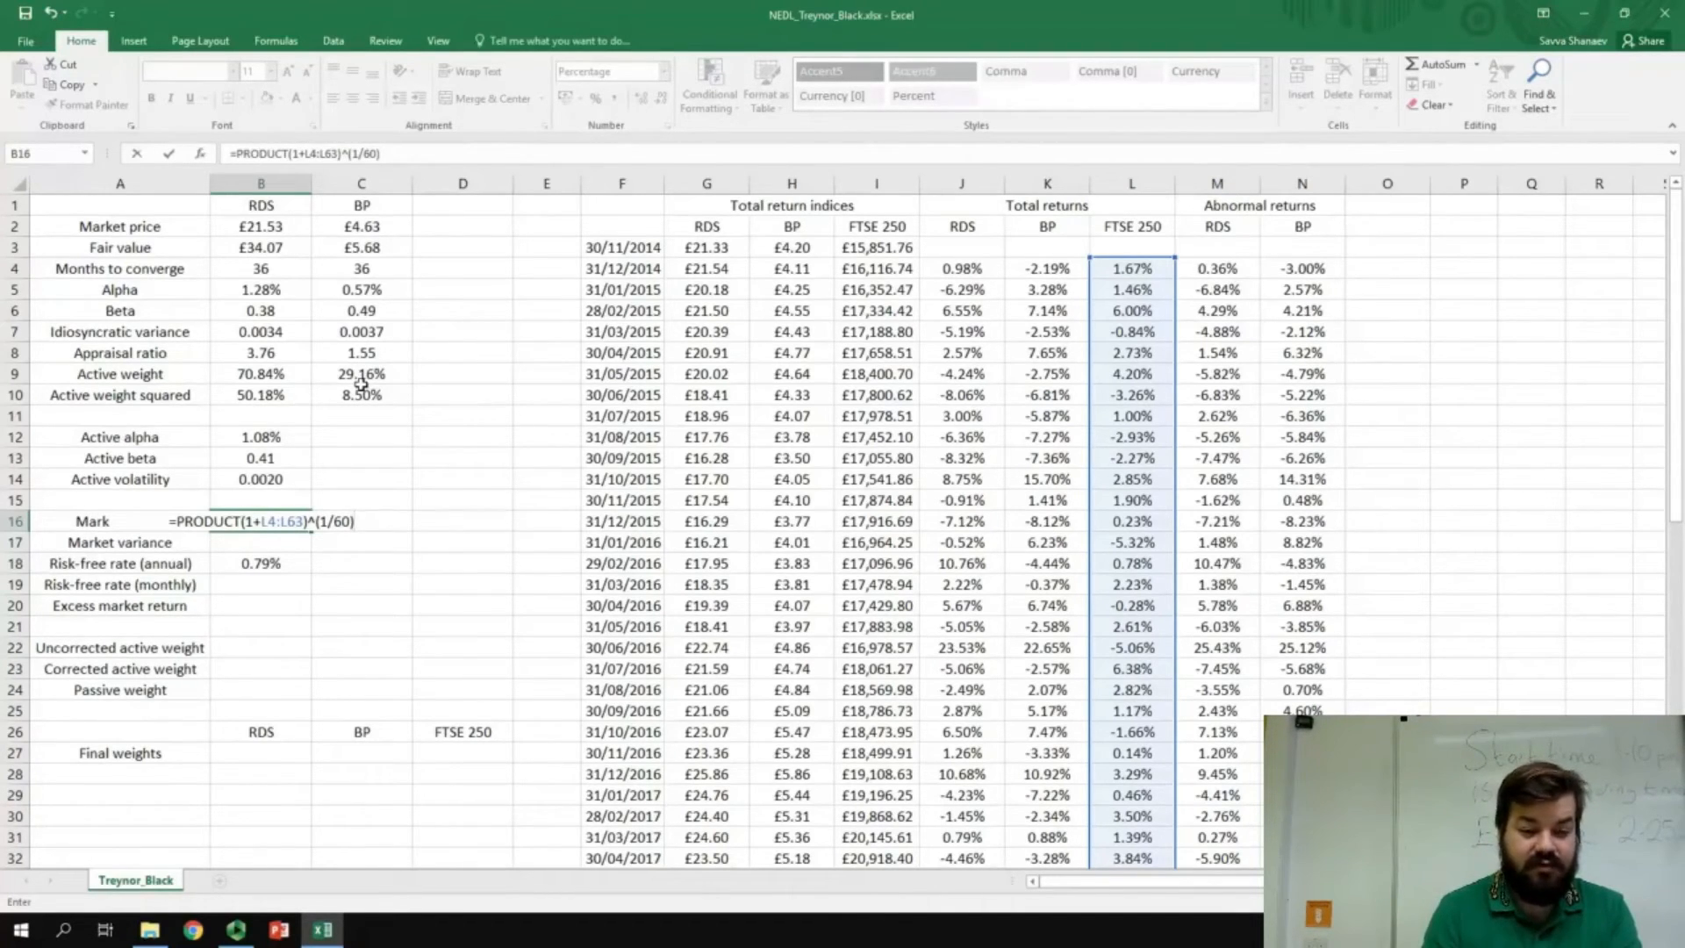
text(-1)
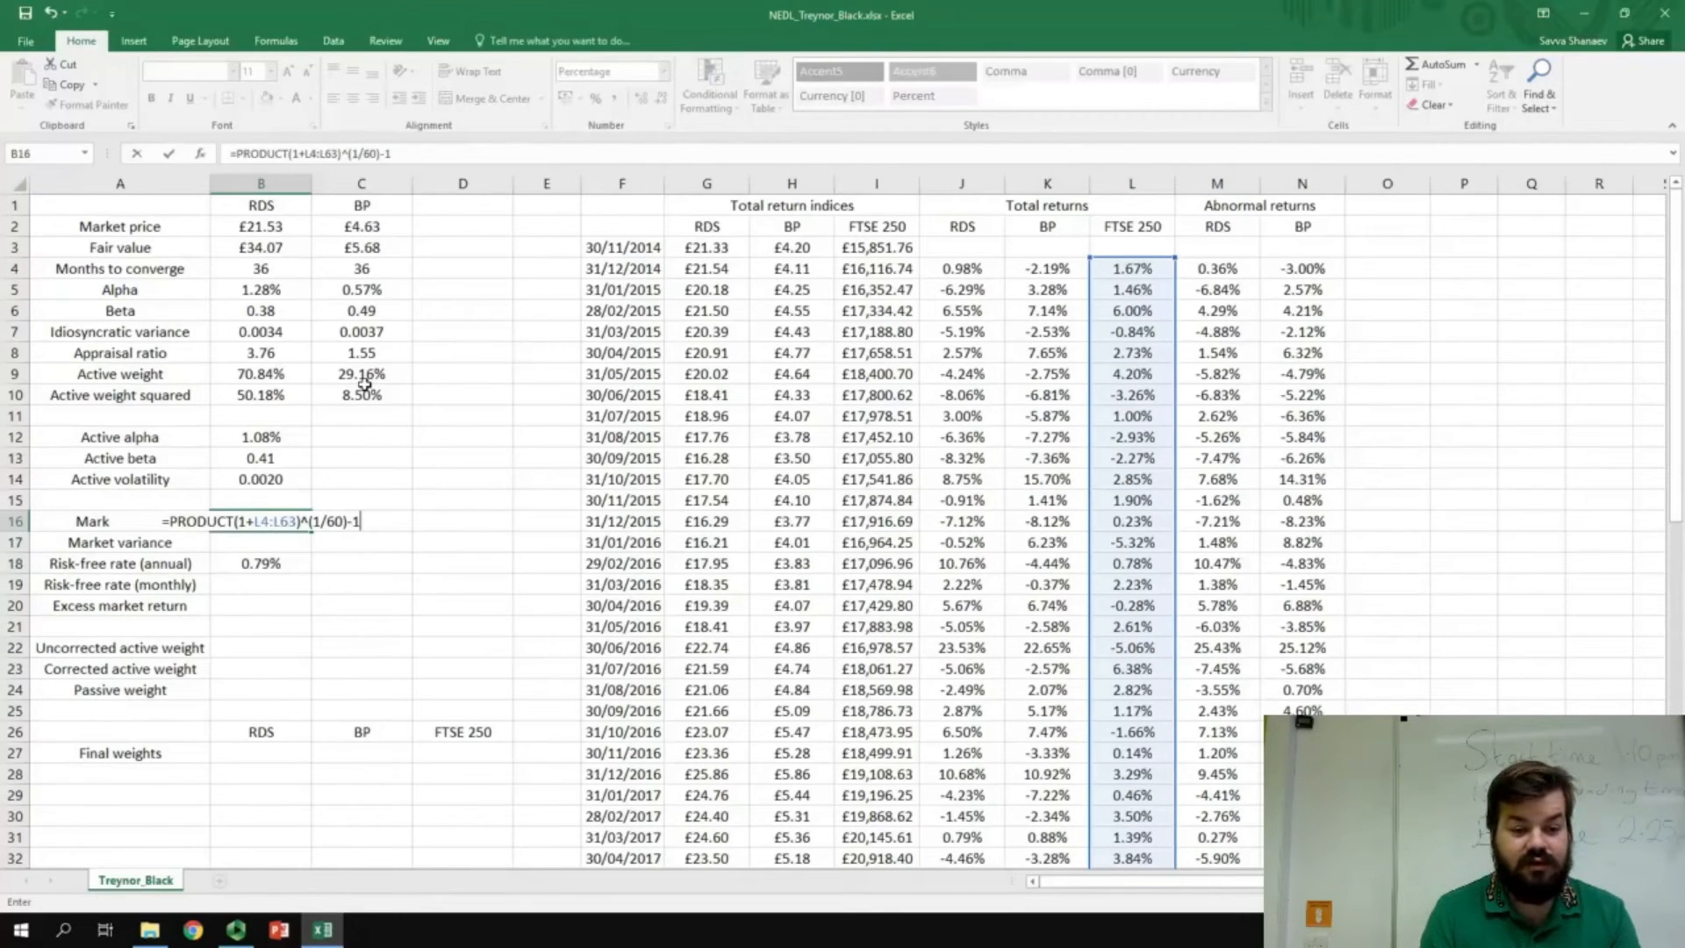
key(ctrl+shift+Return)
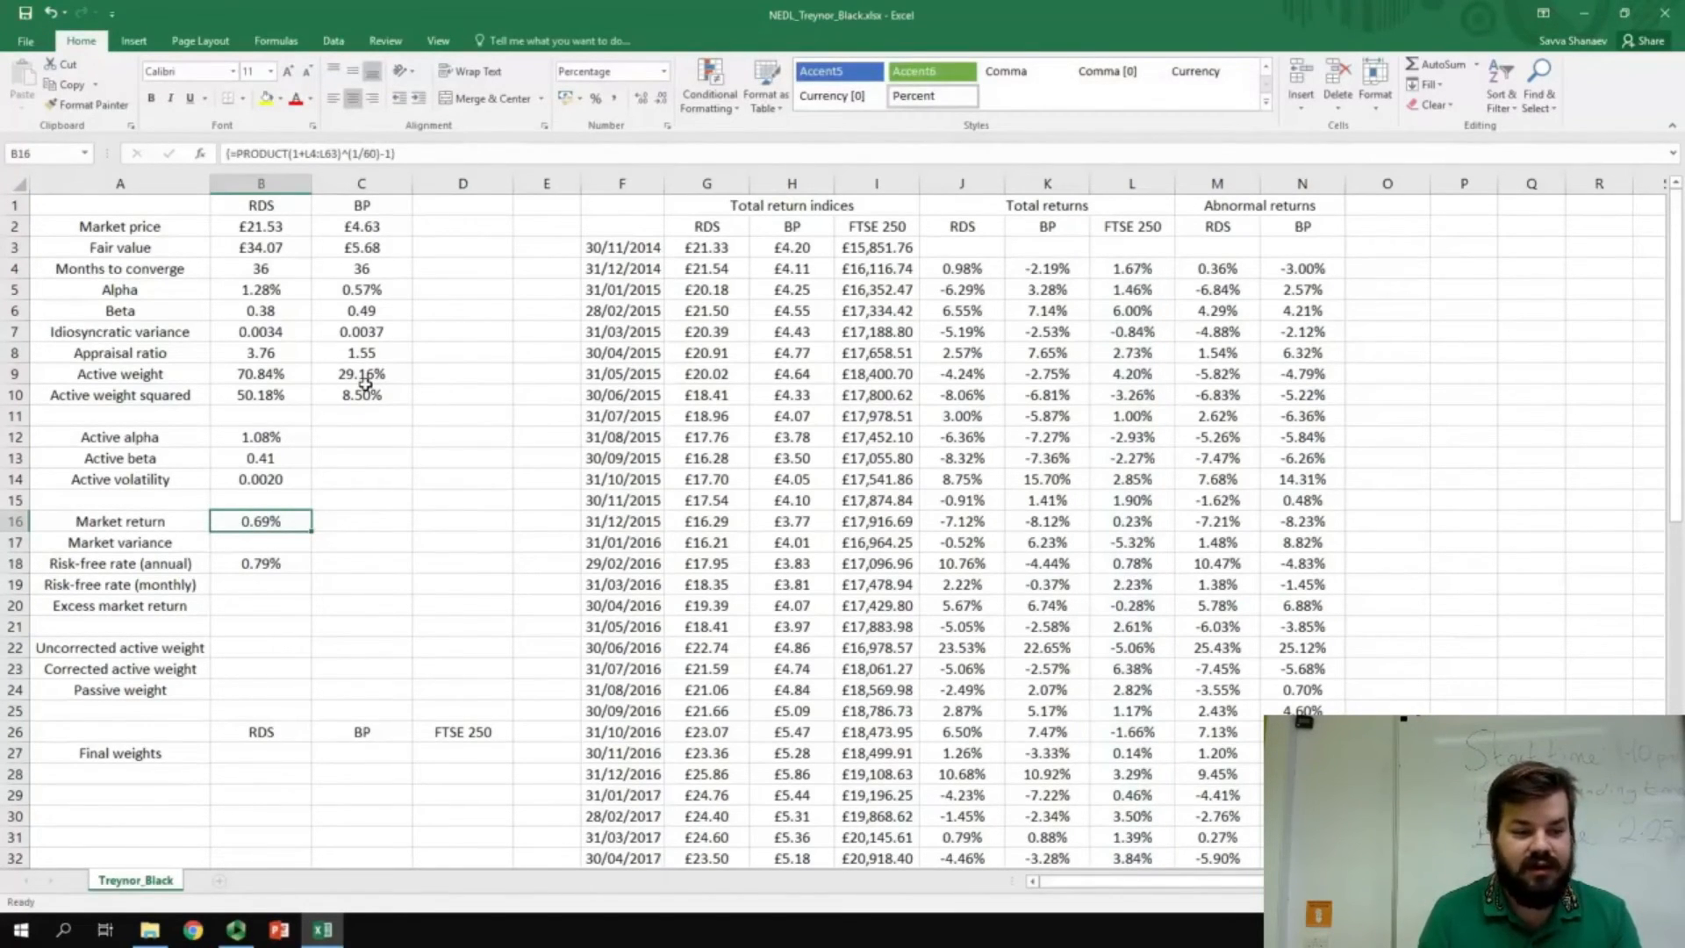
- Calculate the market variance in B17 as the sample variance of the FTSE 250 returns, =VAR.S(L4:L63)
key(Down)
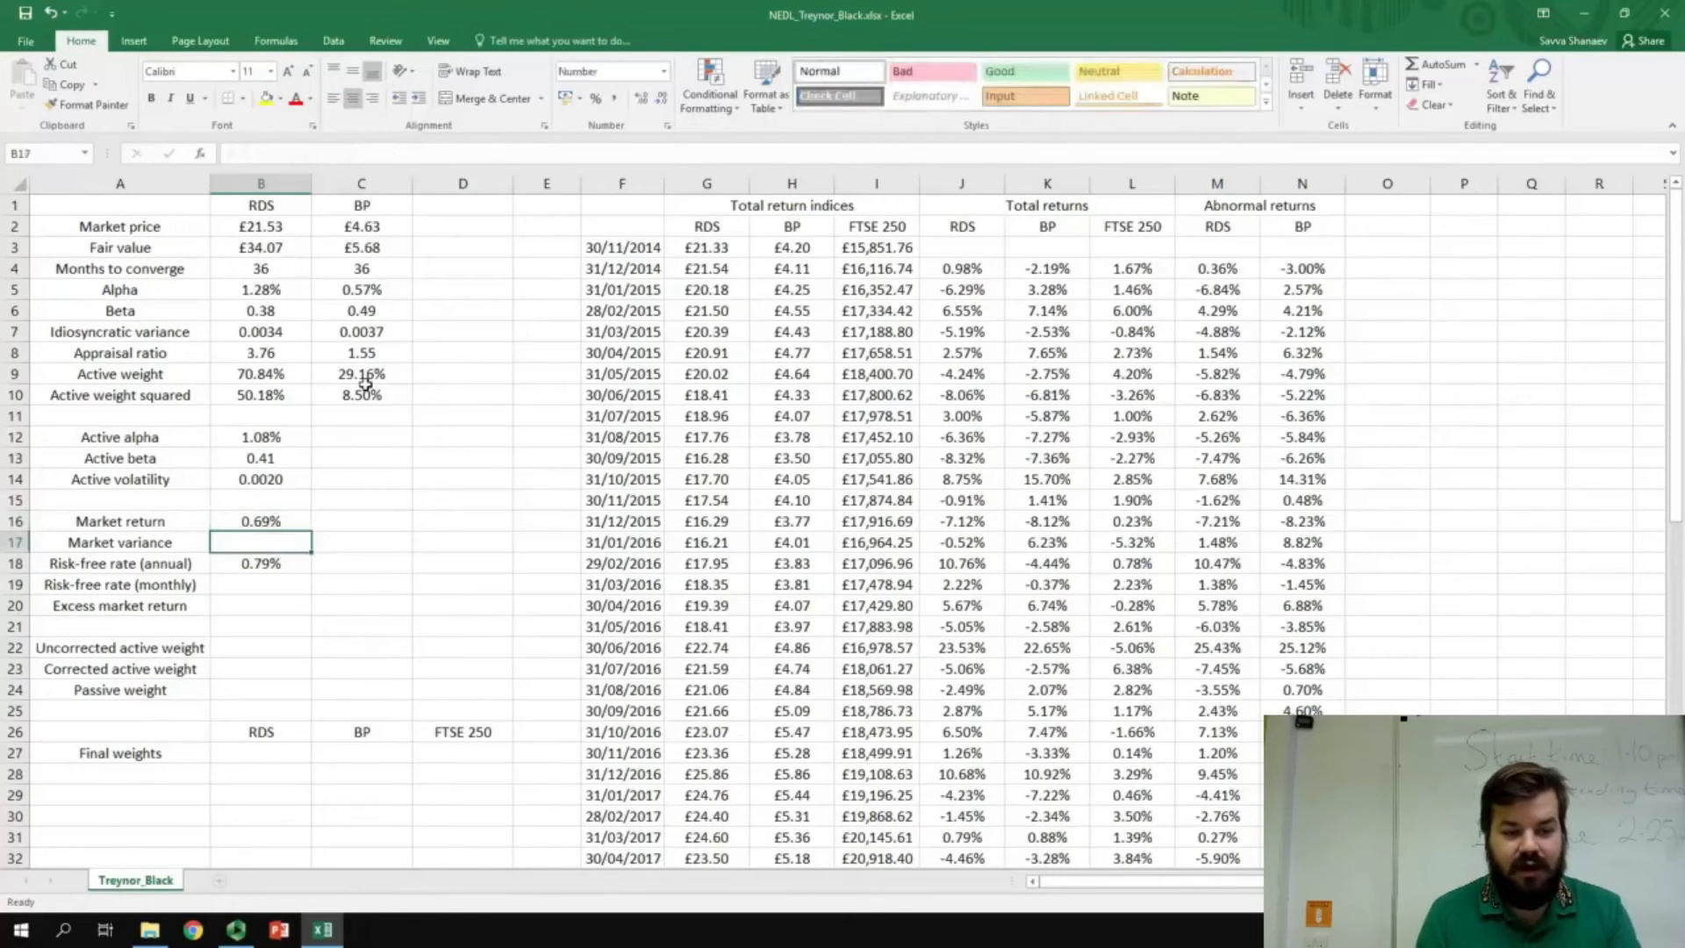
text(=)
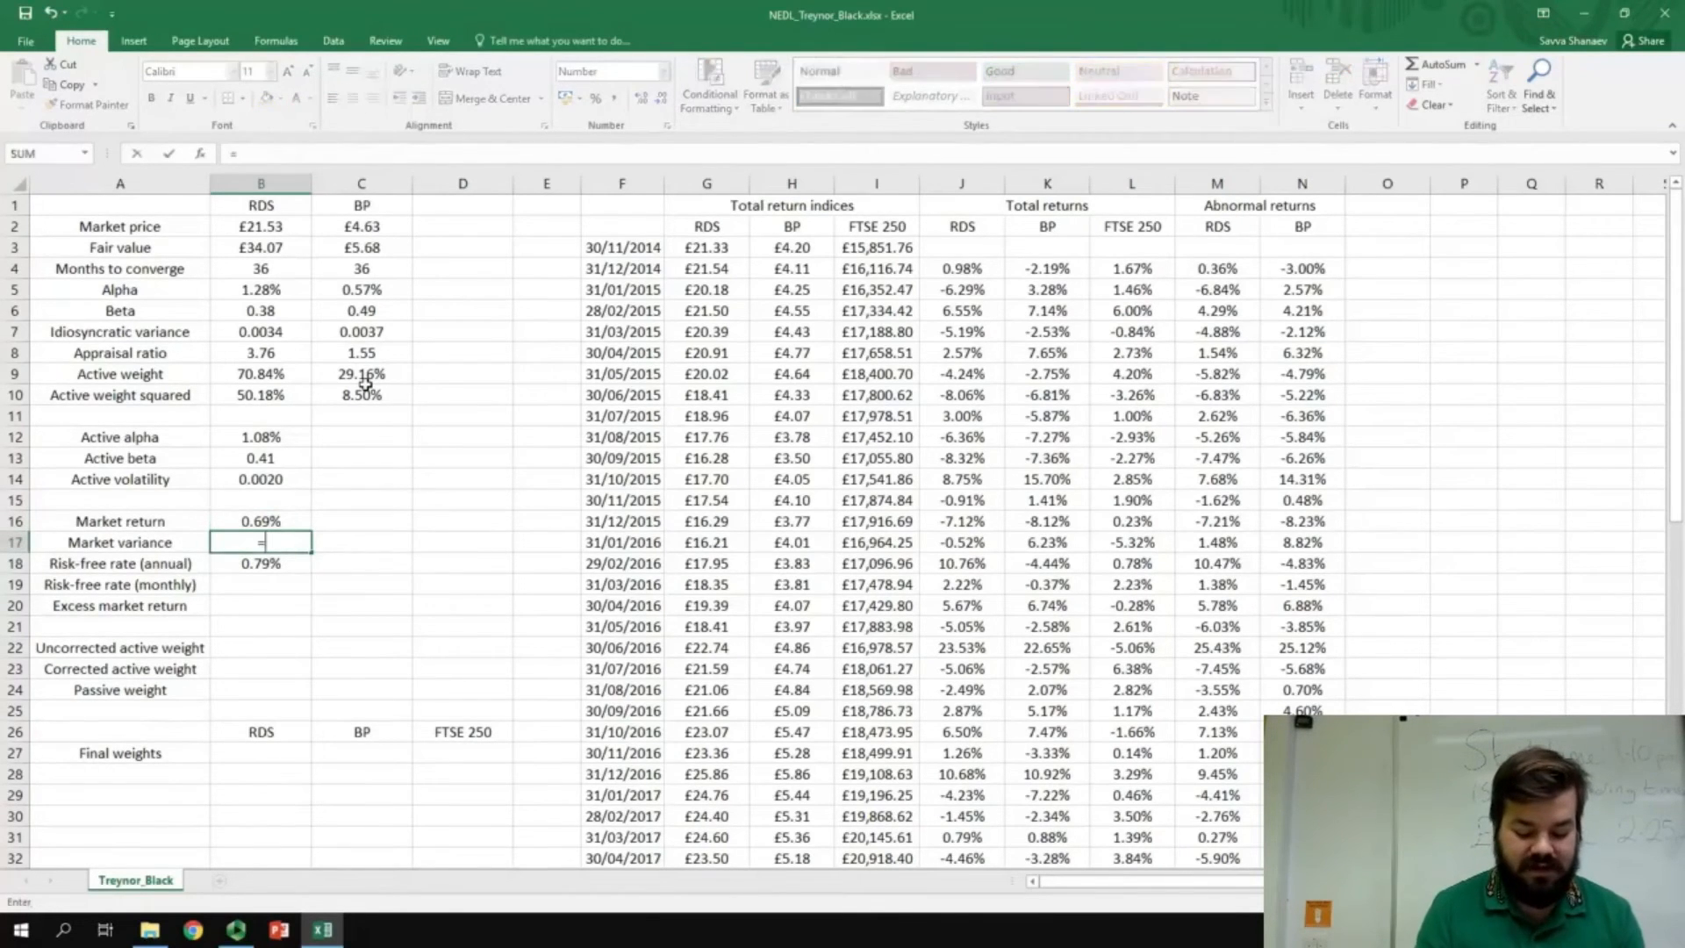
text(VAR.S()
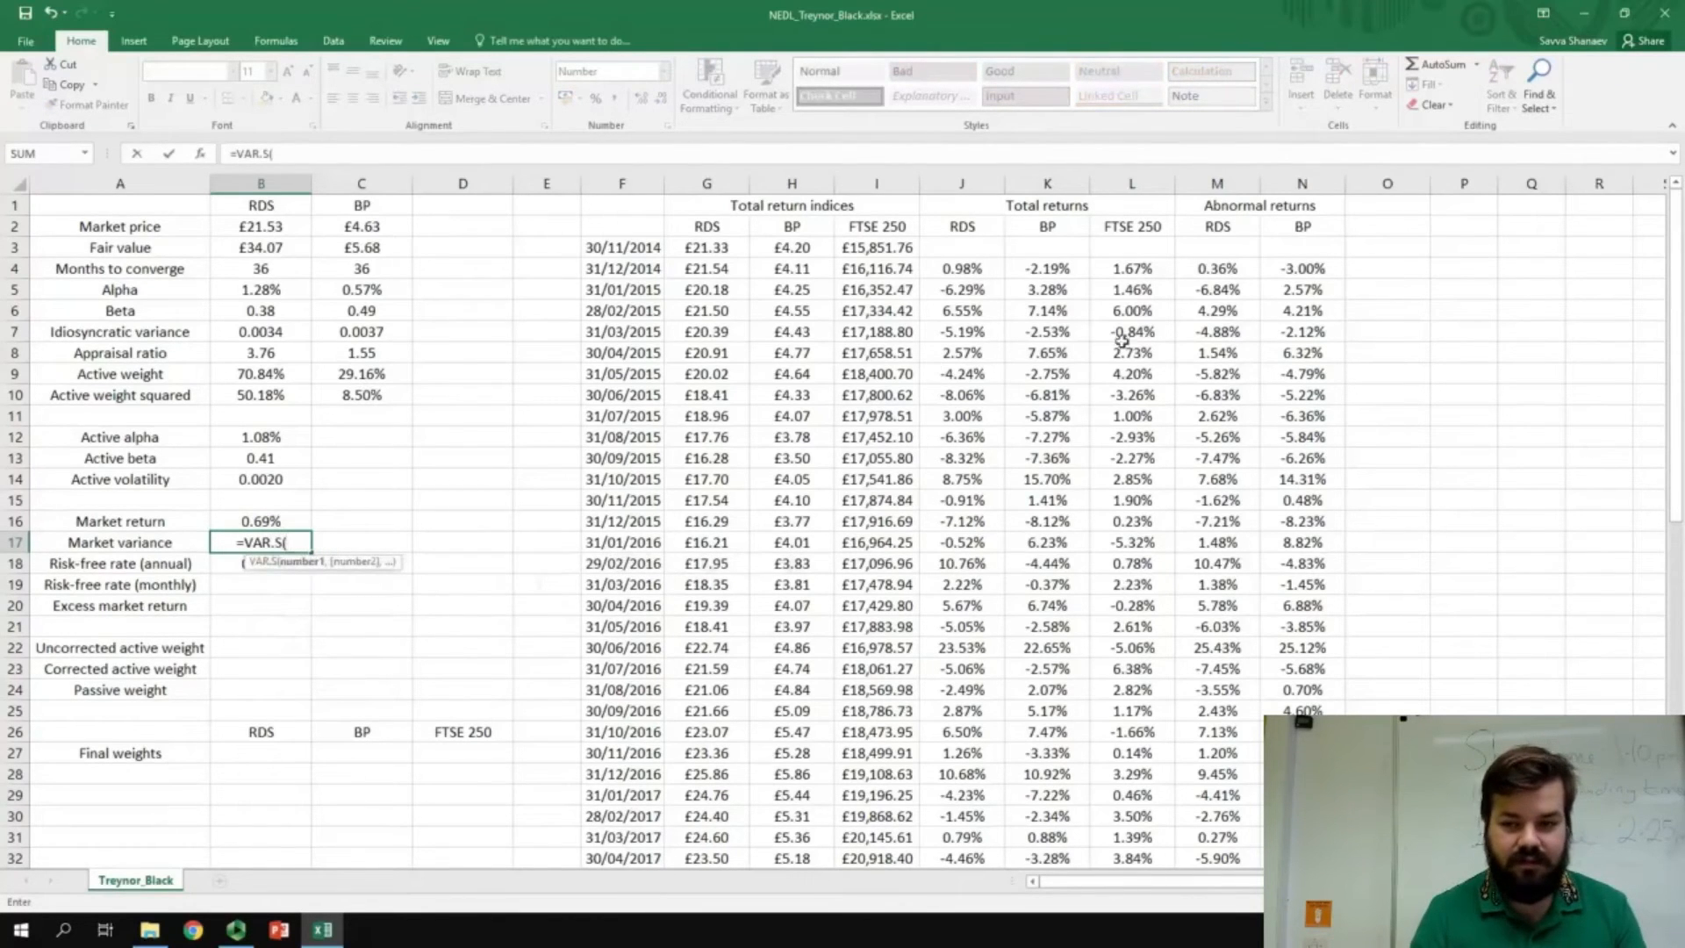
click(1159, 266)
key(ctrl+shift+Down)
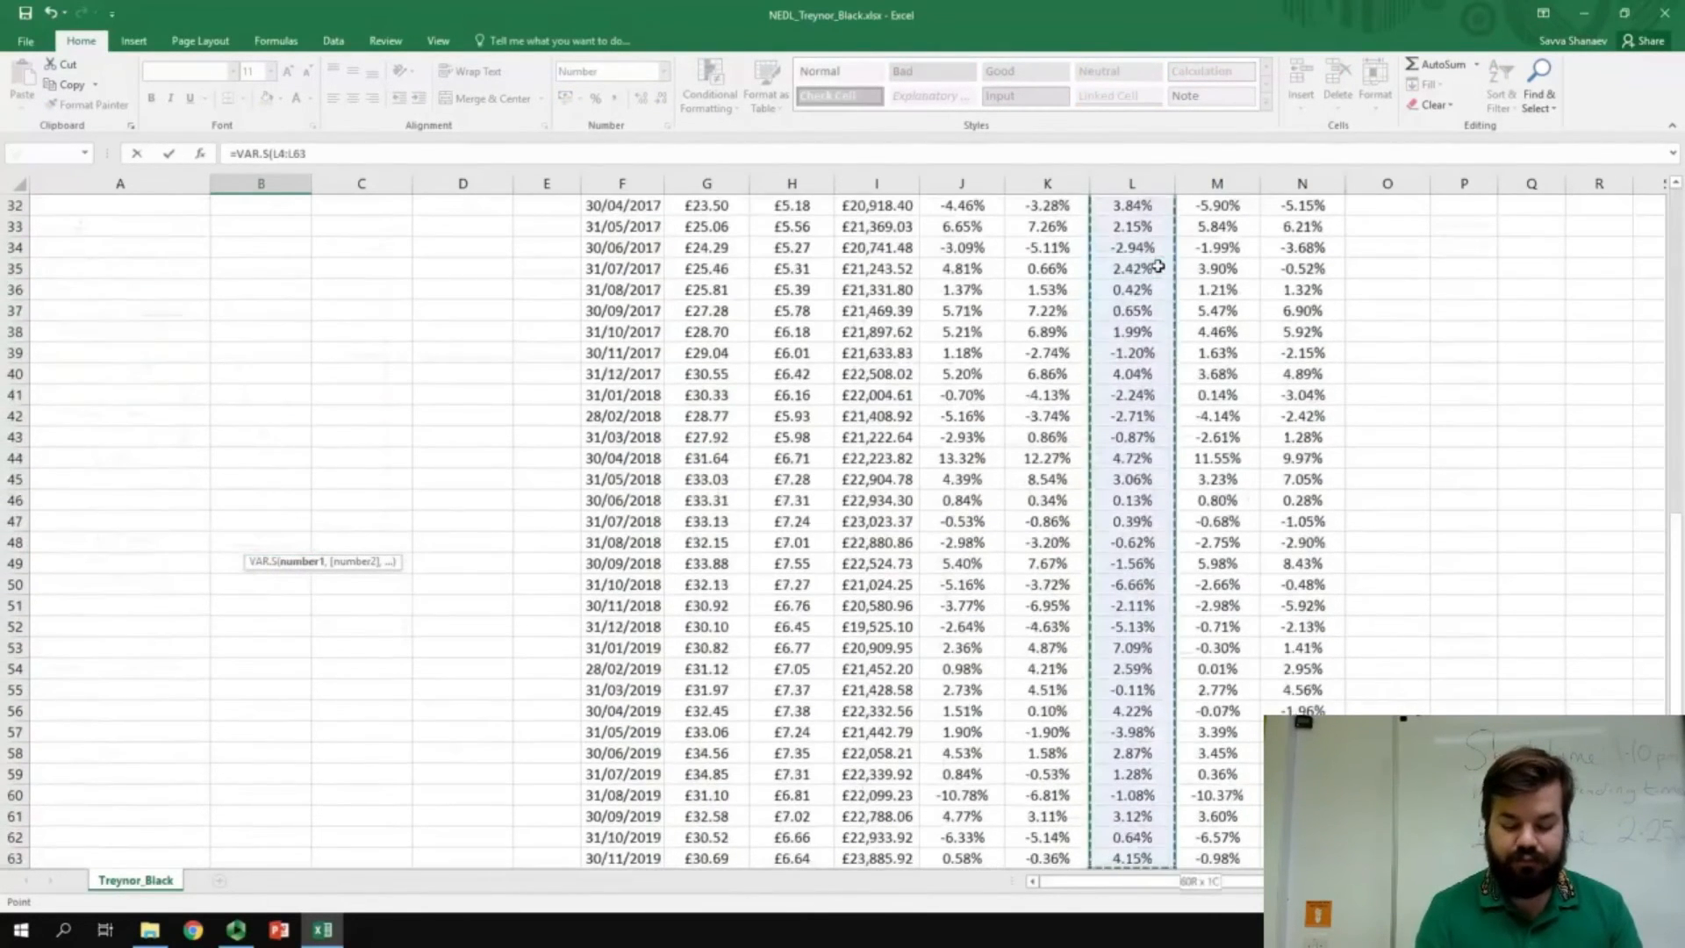
key(ctrl+Return)
- Compare the market variance in B17 with the idiosyncratic variances in B7:C7 and the active volatility in B14
scroll(1158, 266, up, 5)
key(Up)
key(Up)
key(Up)
key(Up)
key(Up)
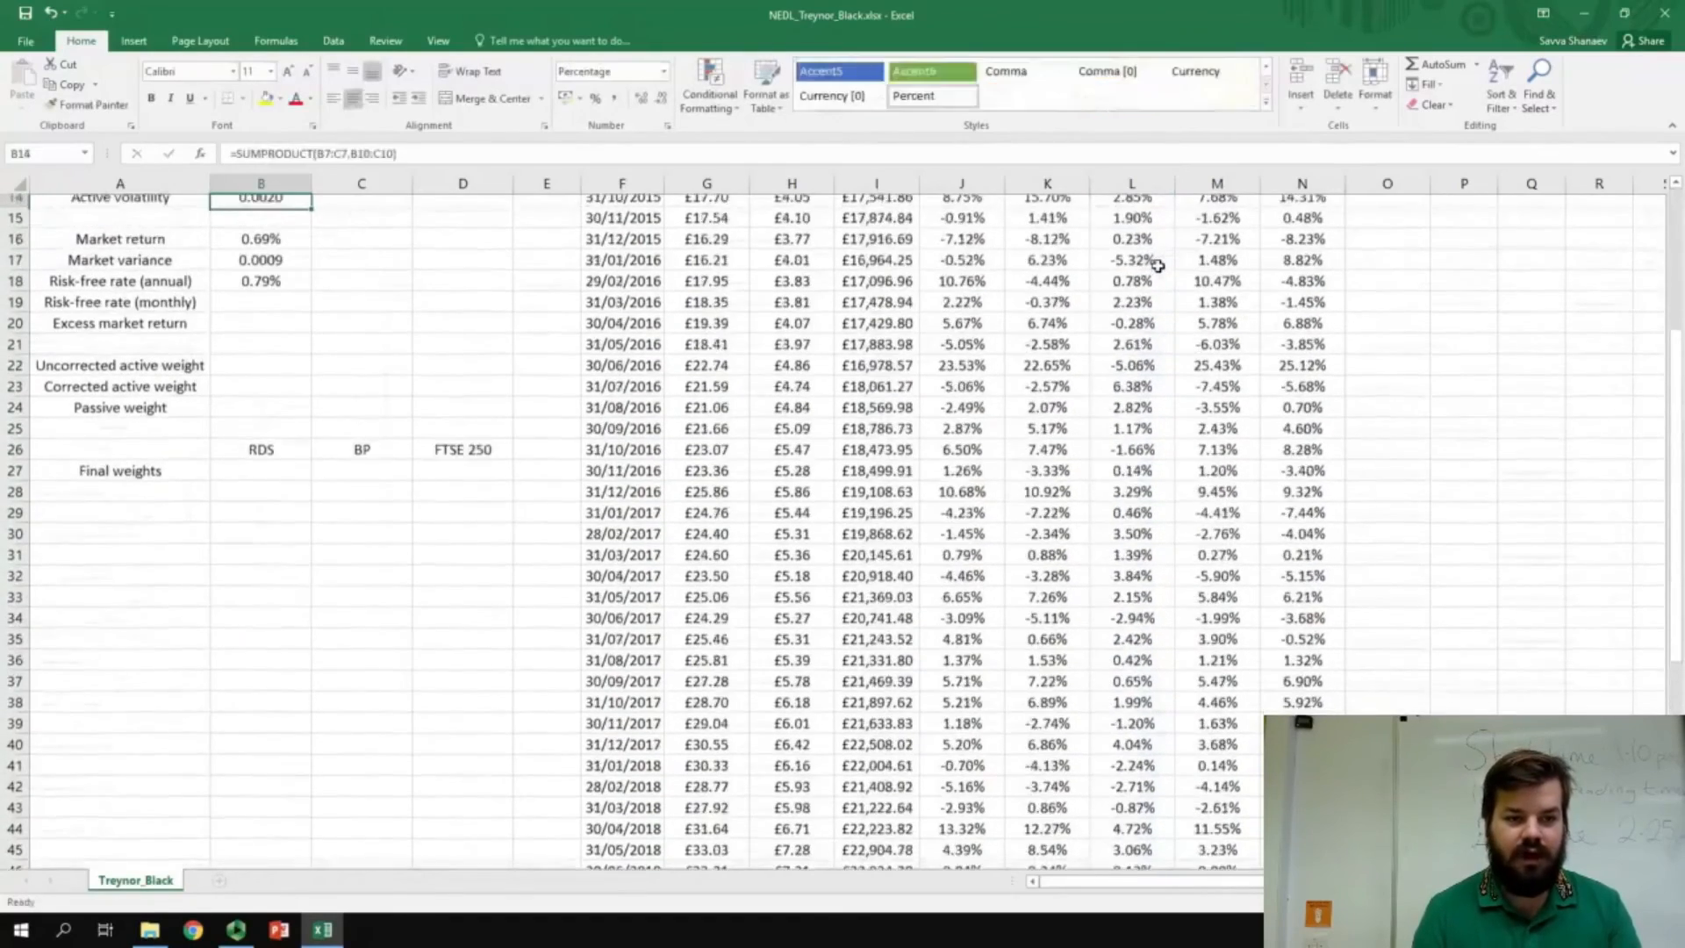
scroll(405, 402, up, 3)
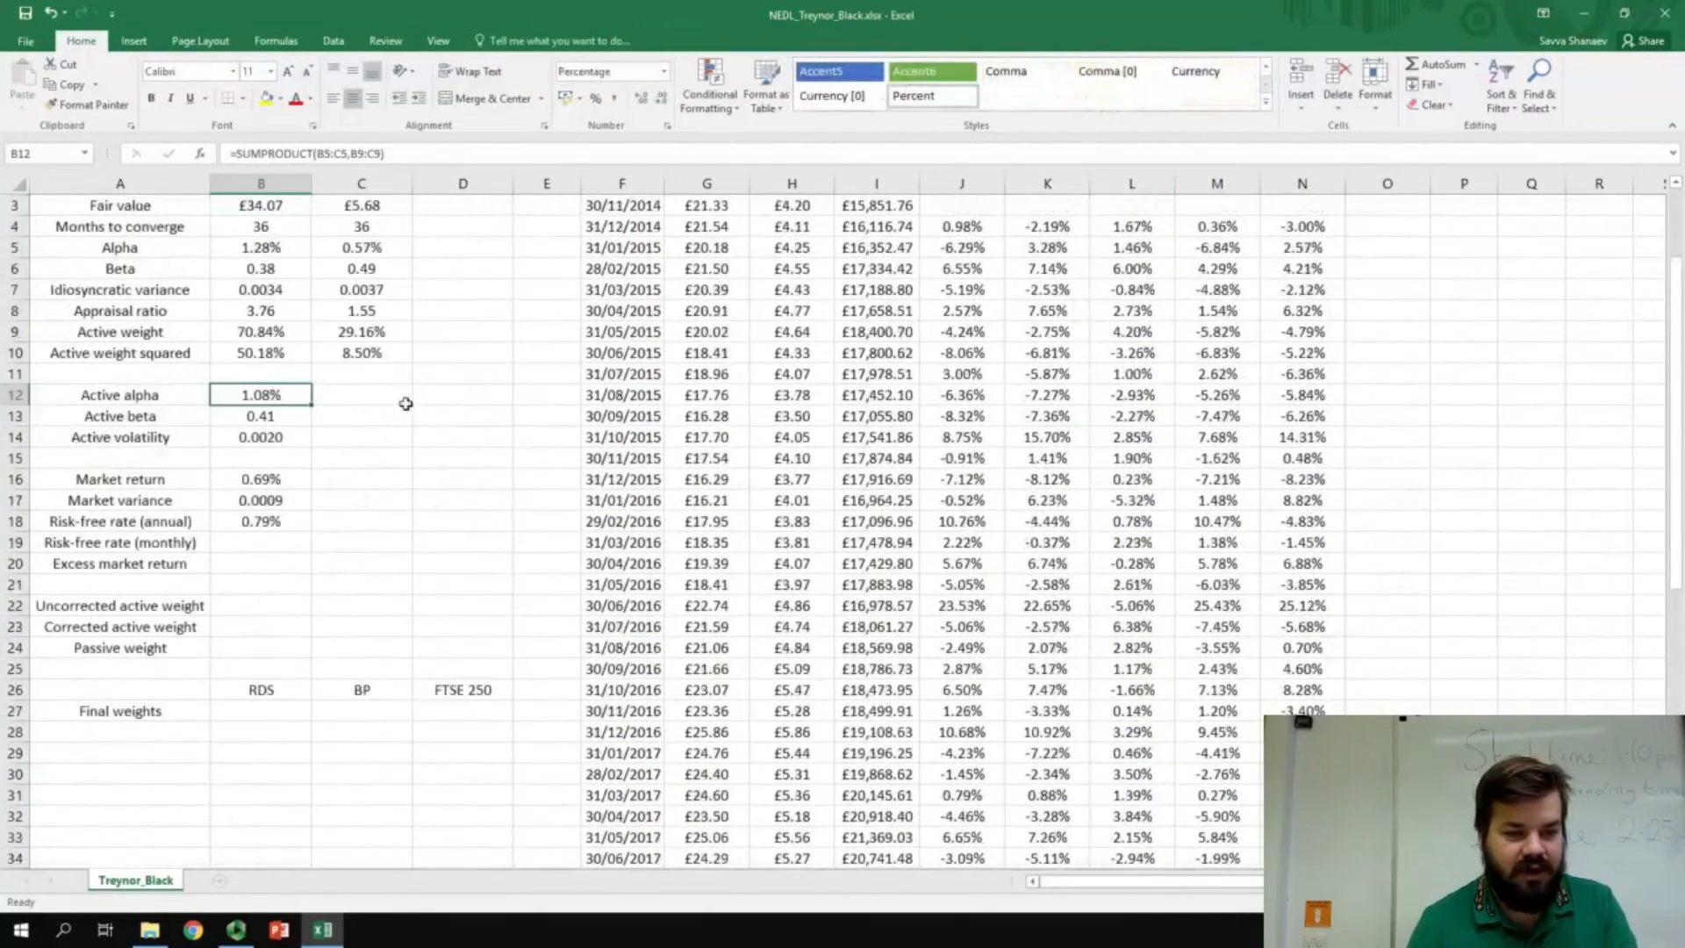
click(260, 499)
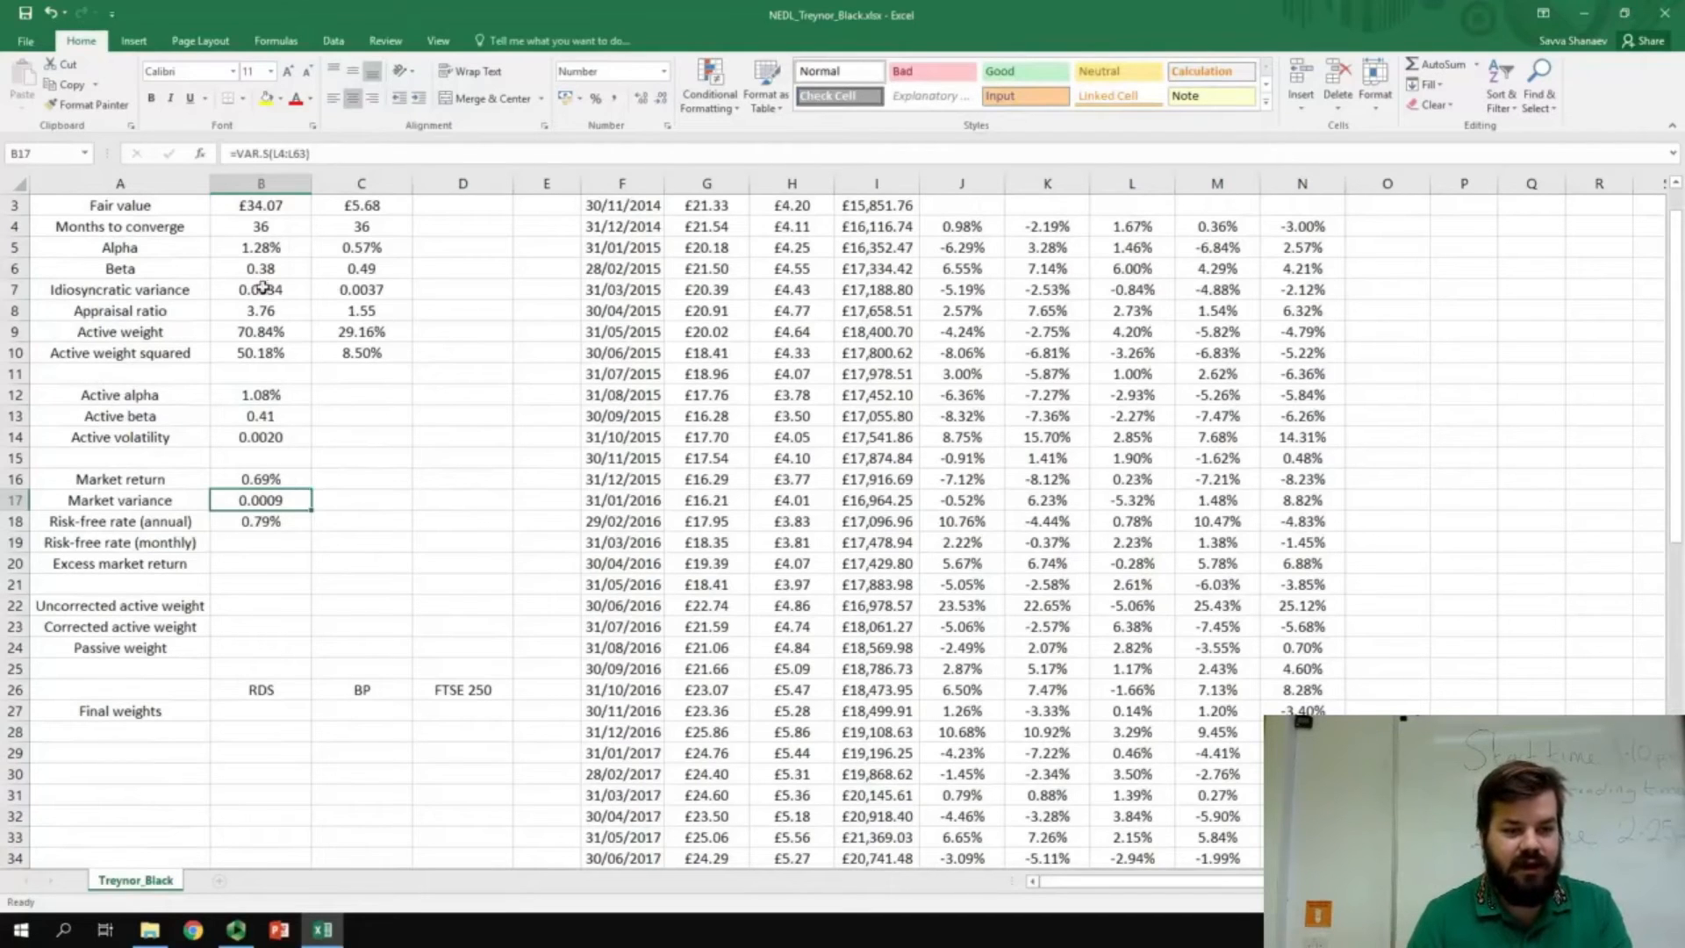
drag(265, 289, 346, 295)
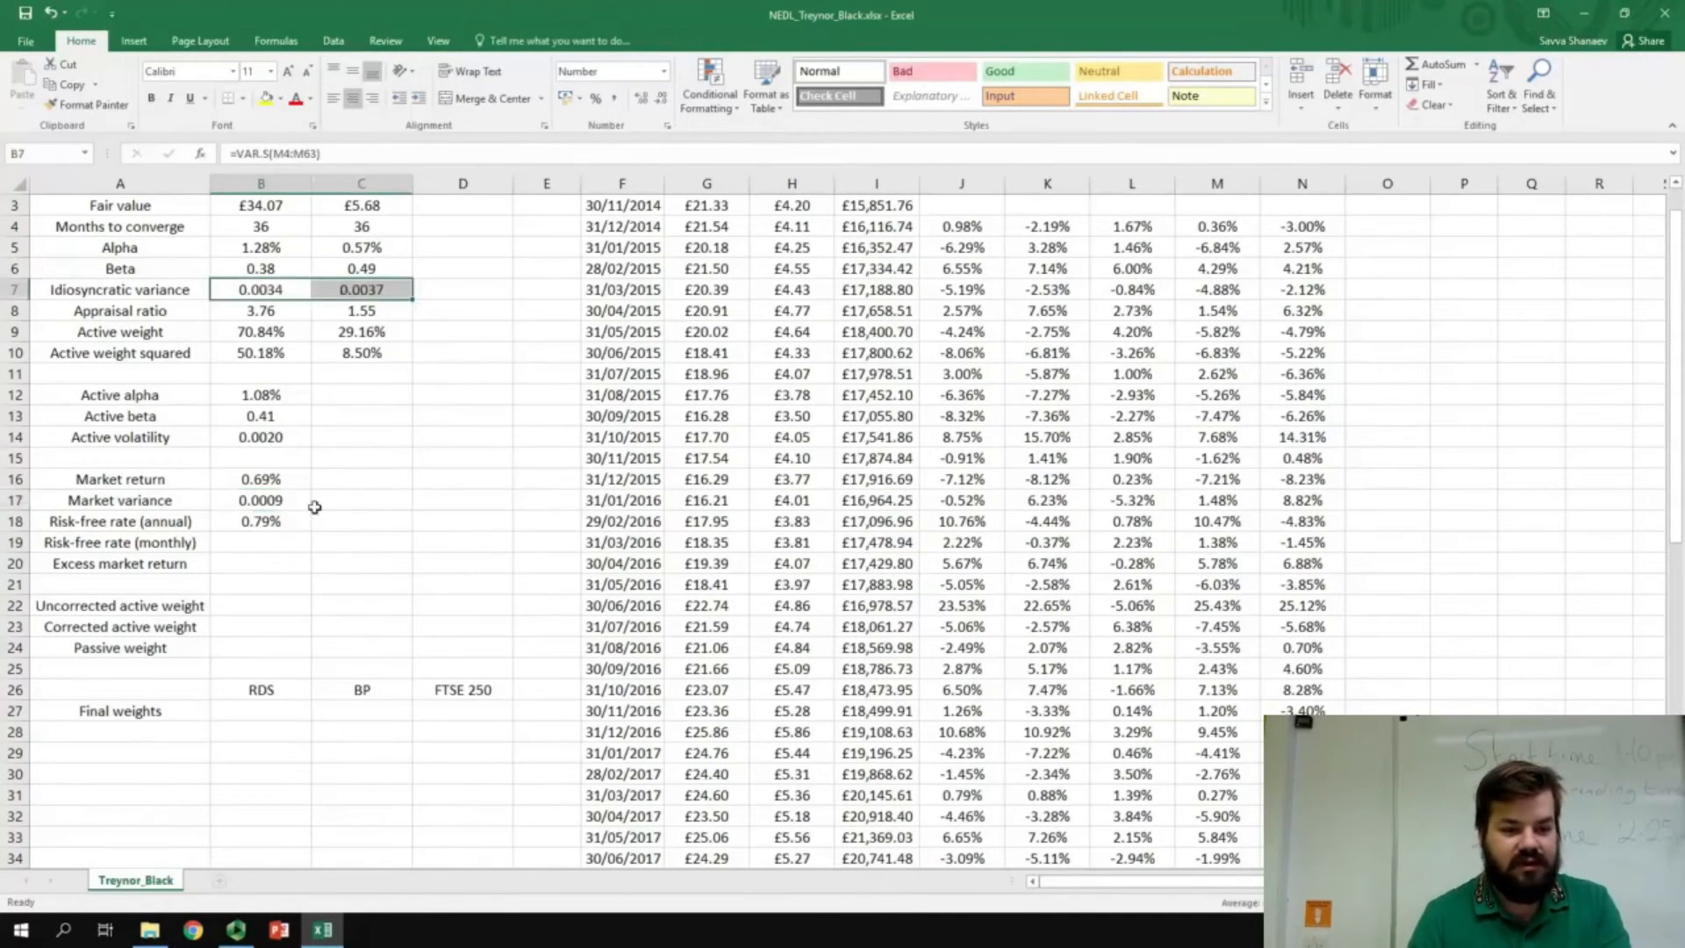
click(257, 440)
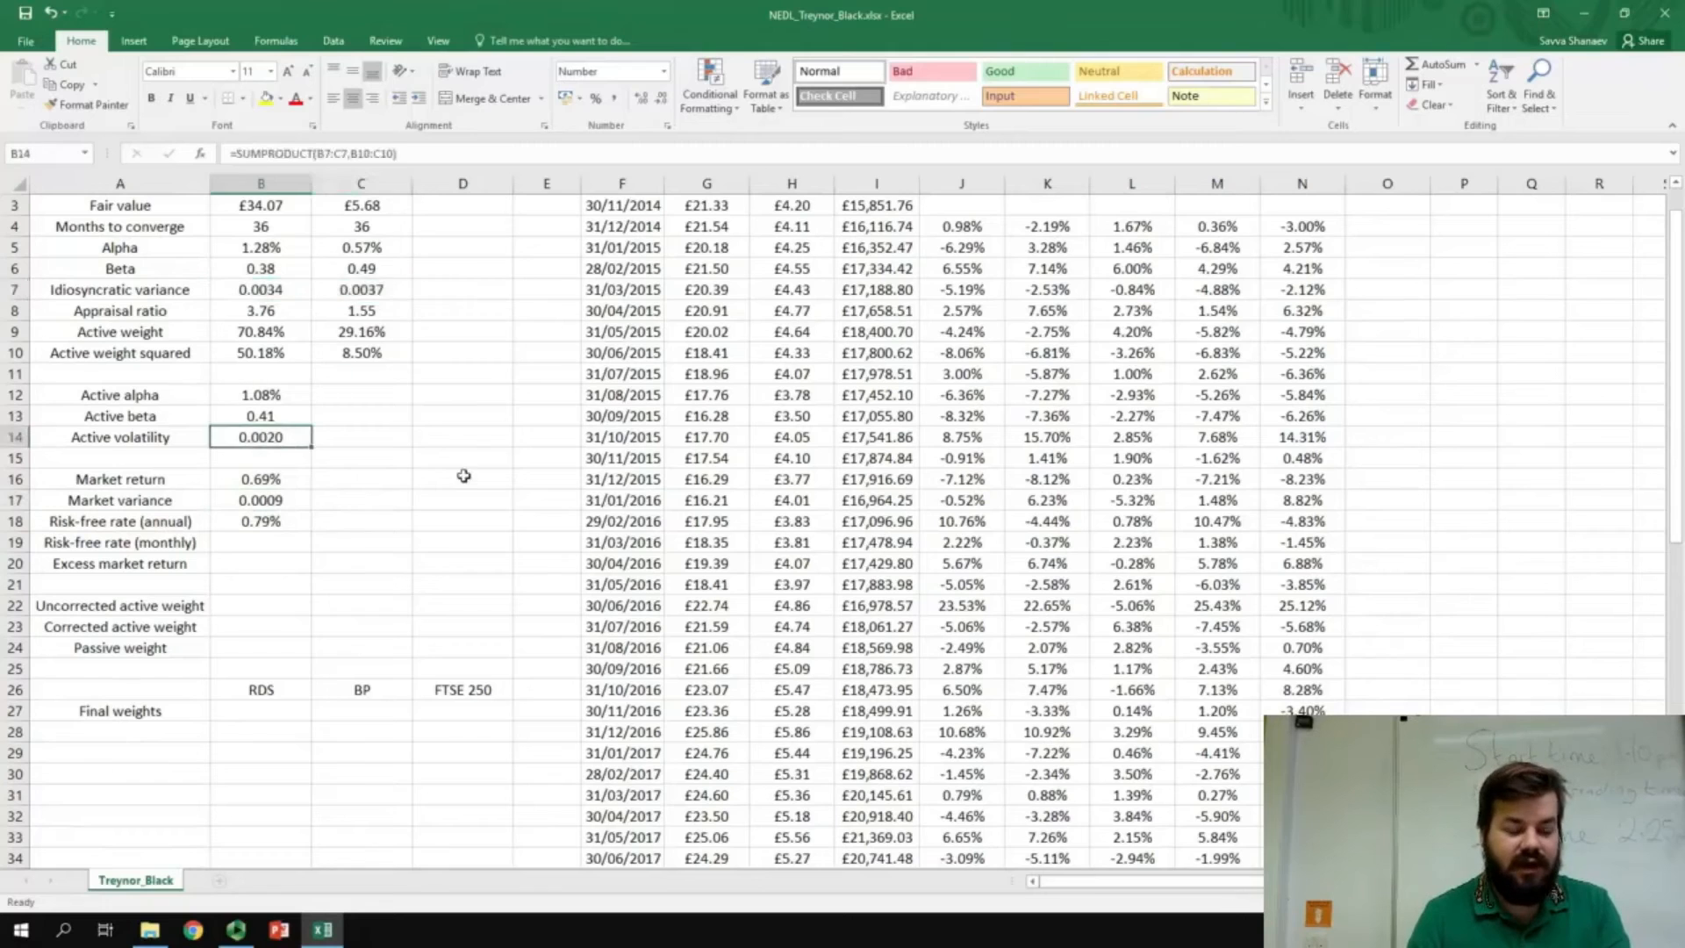
click(283, 504)
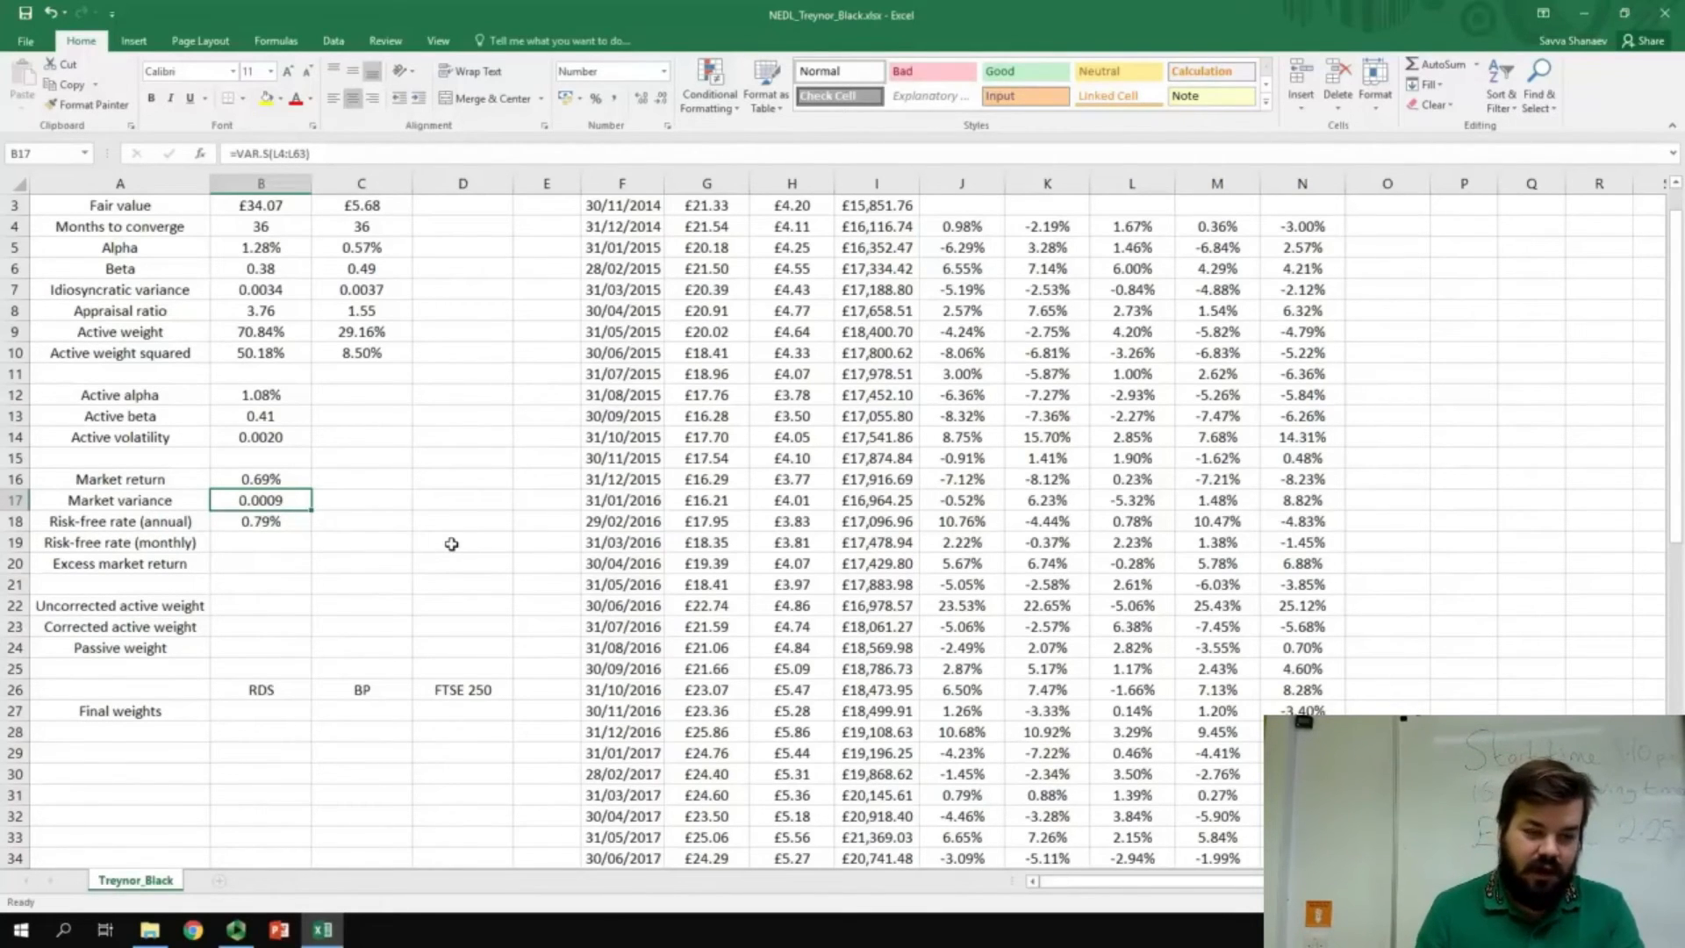
- Convert the annual risk-free rate in B18 to a monthly rate in B19 with =(1+B18)^(1/12)-1
key(Down)
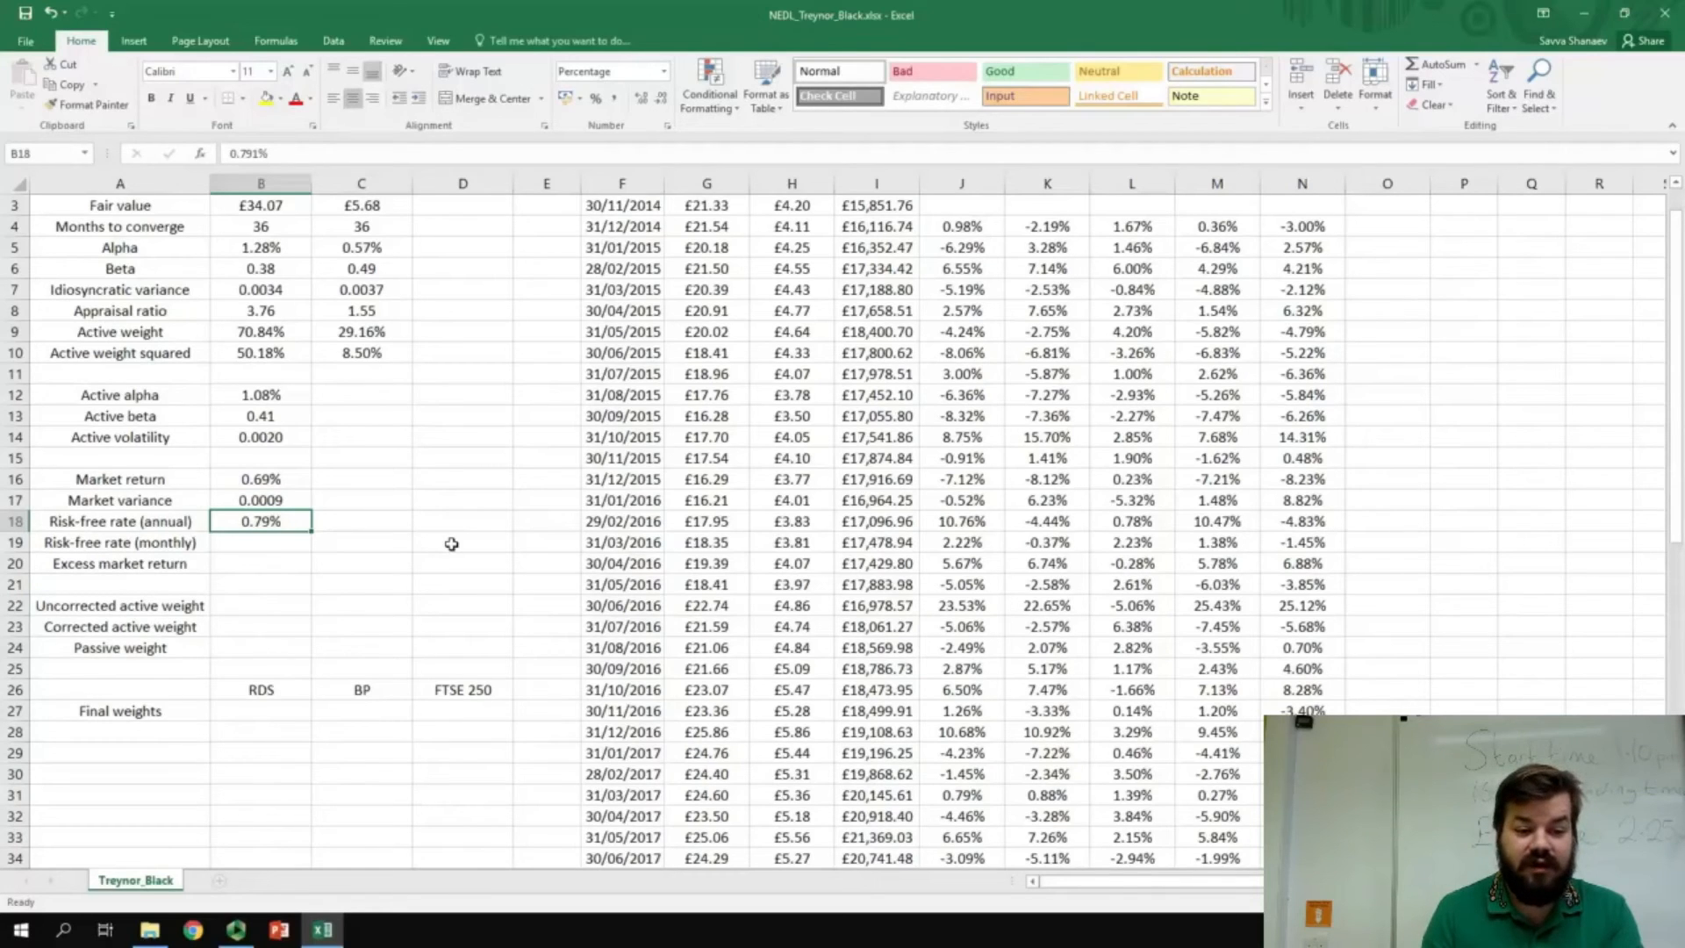
key(Down)
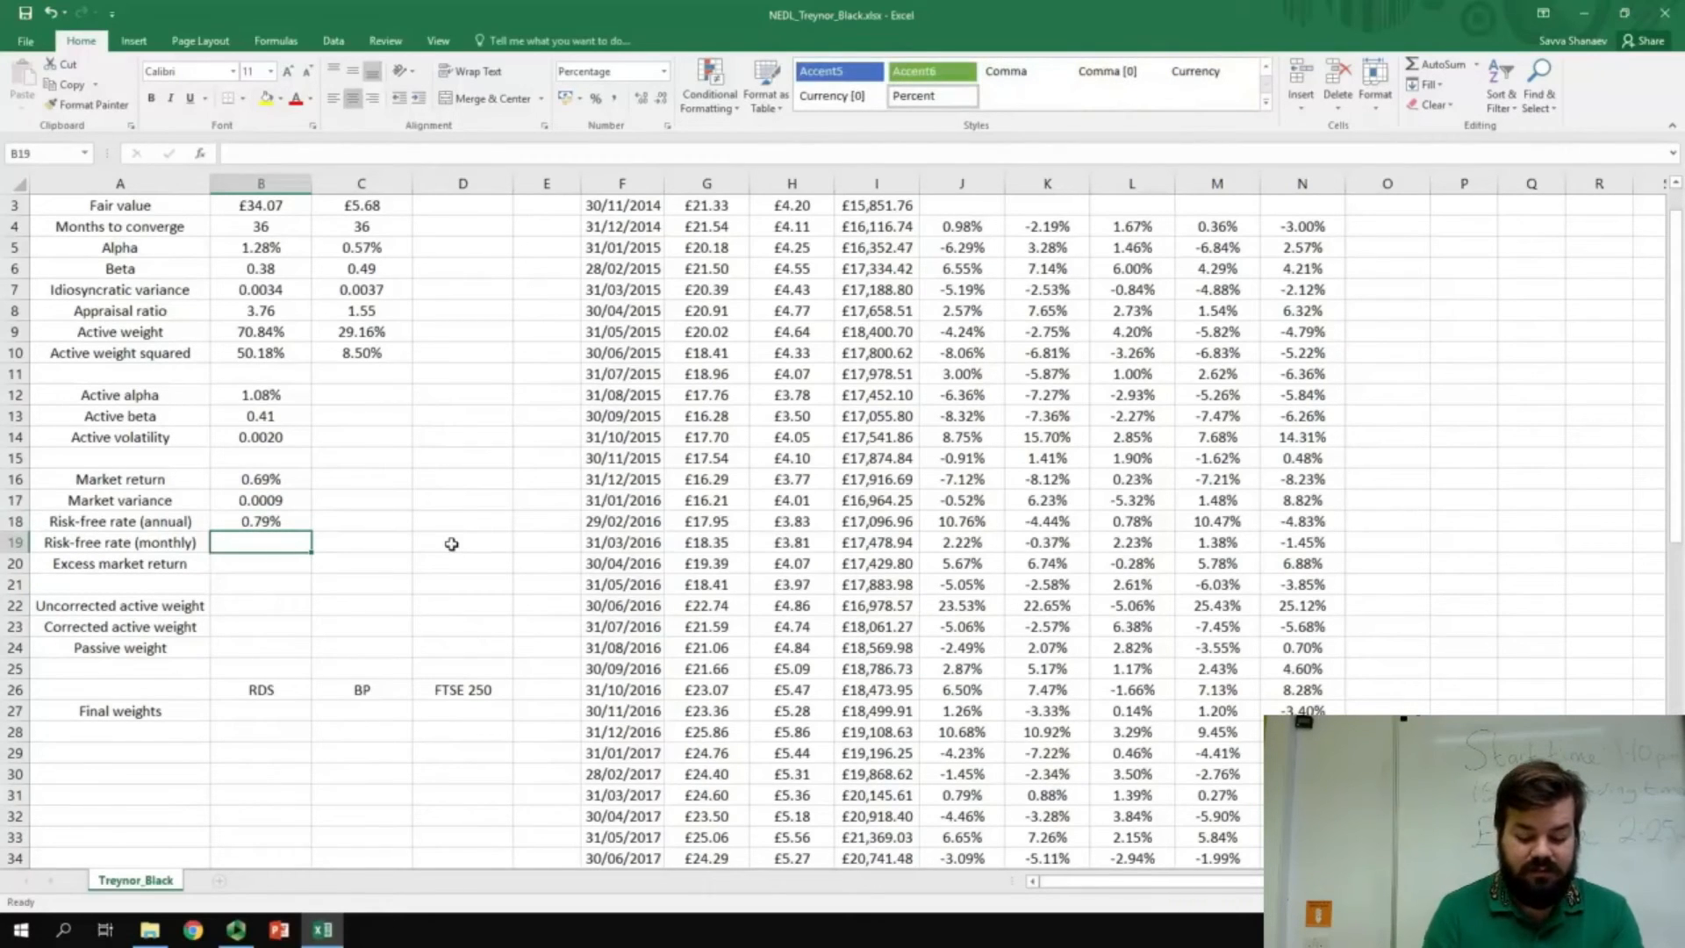
text(=(1+)
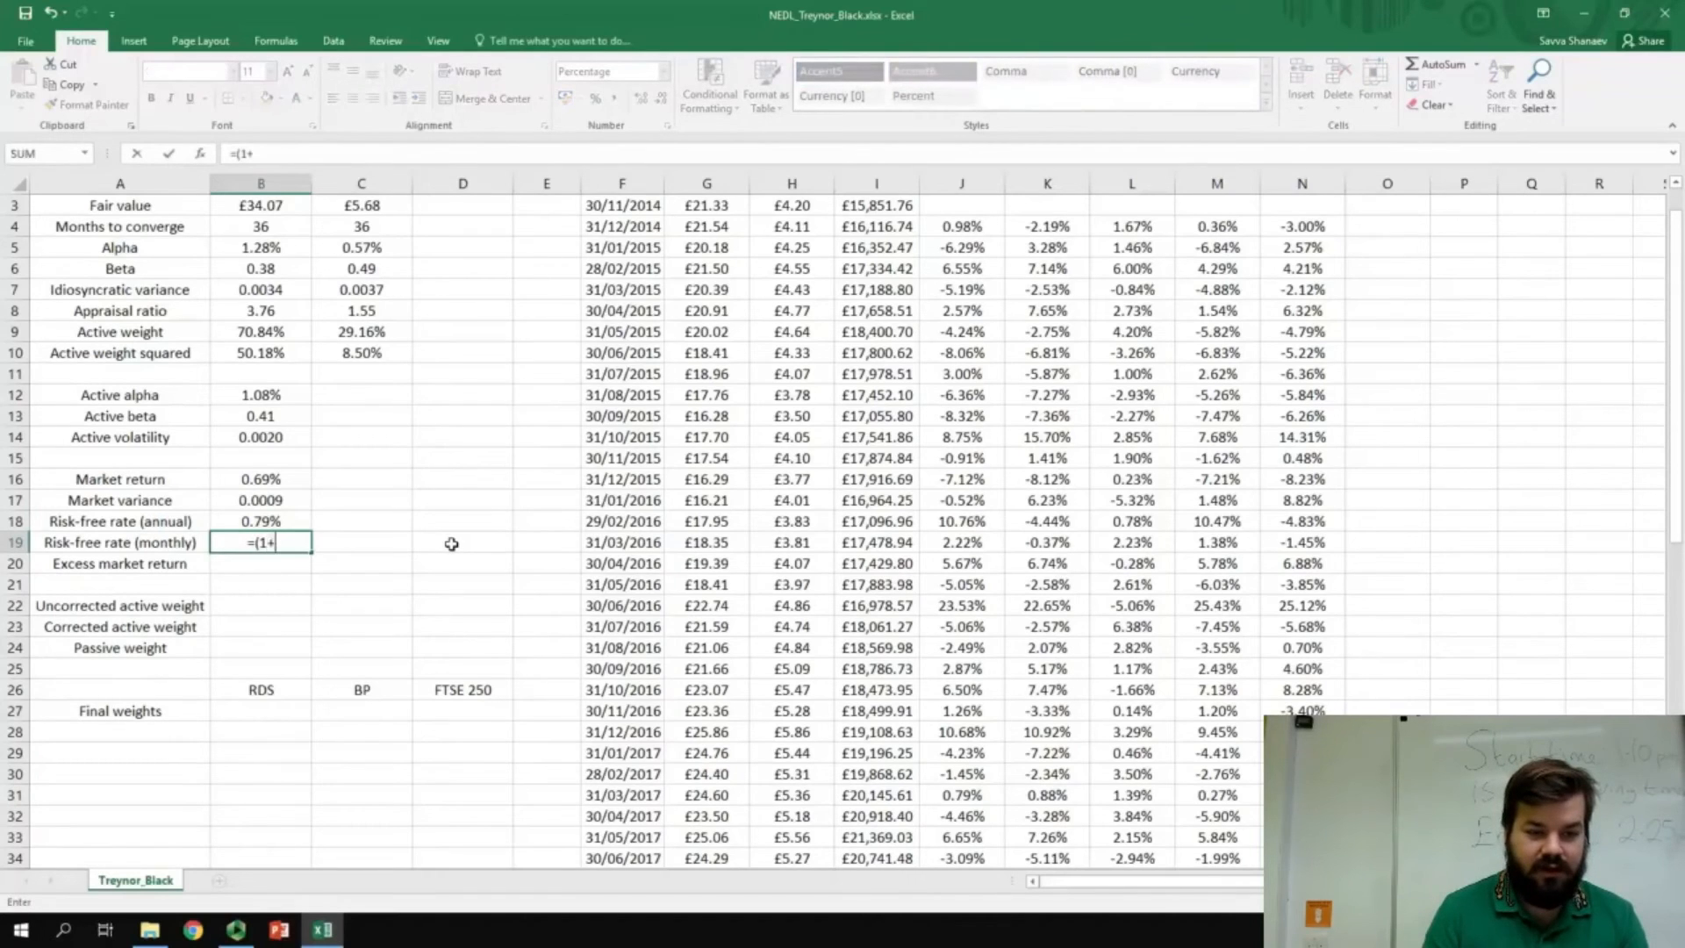
key(Up)
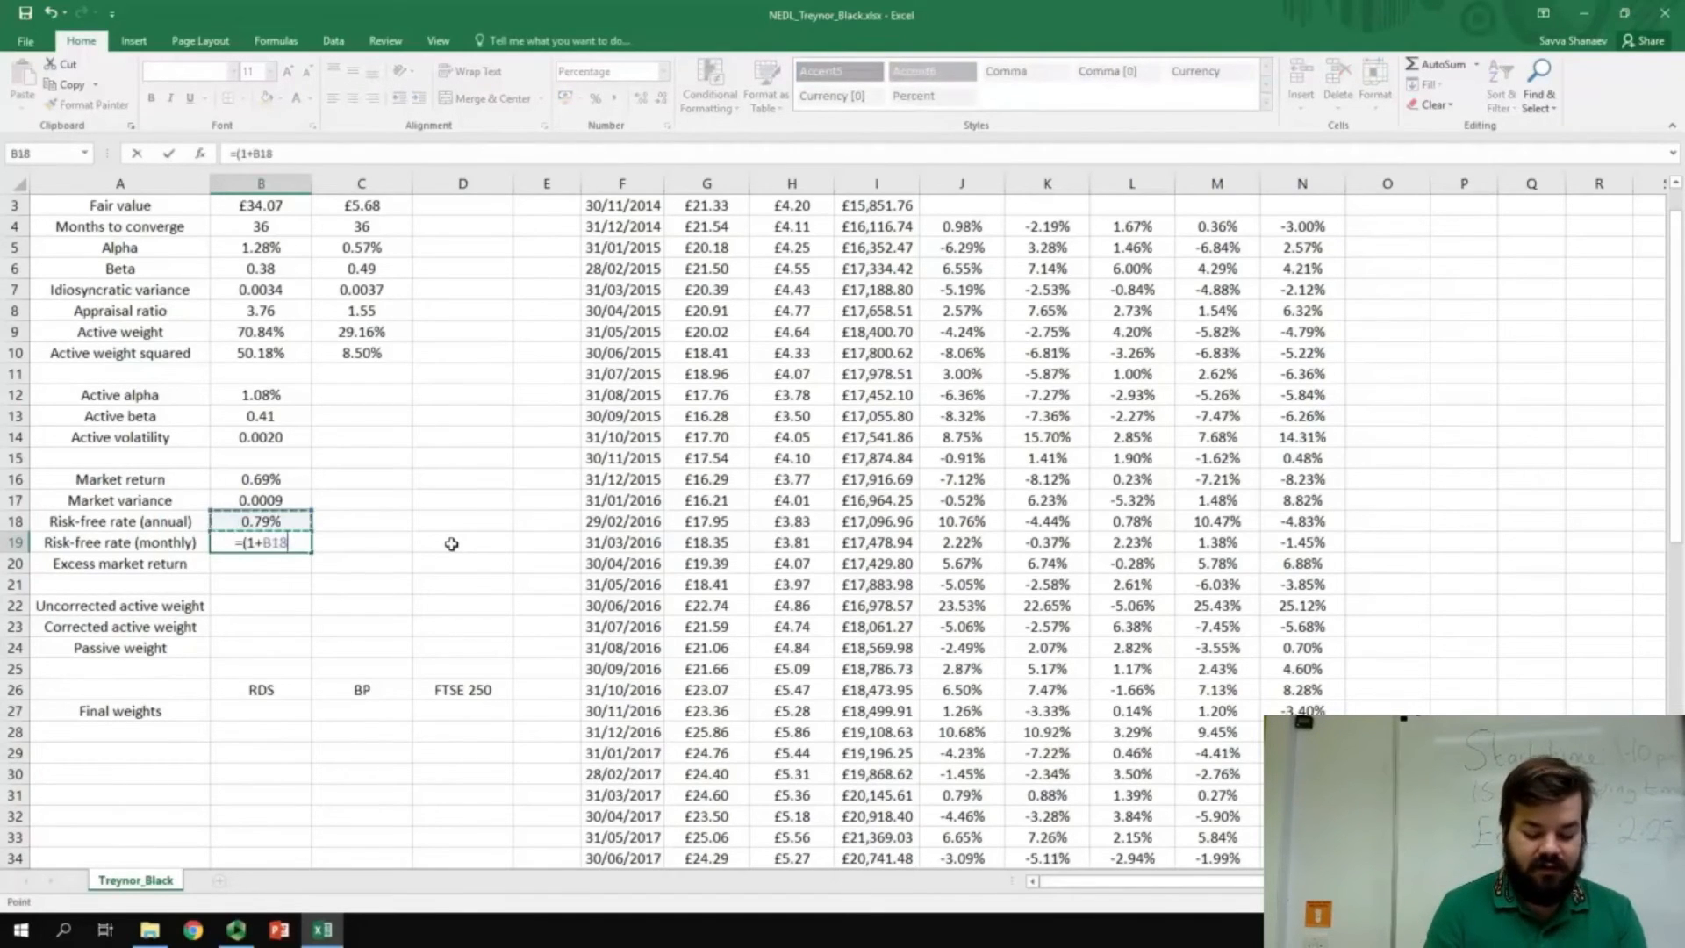
text())
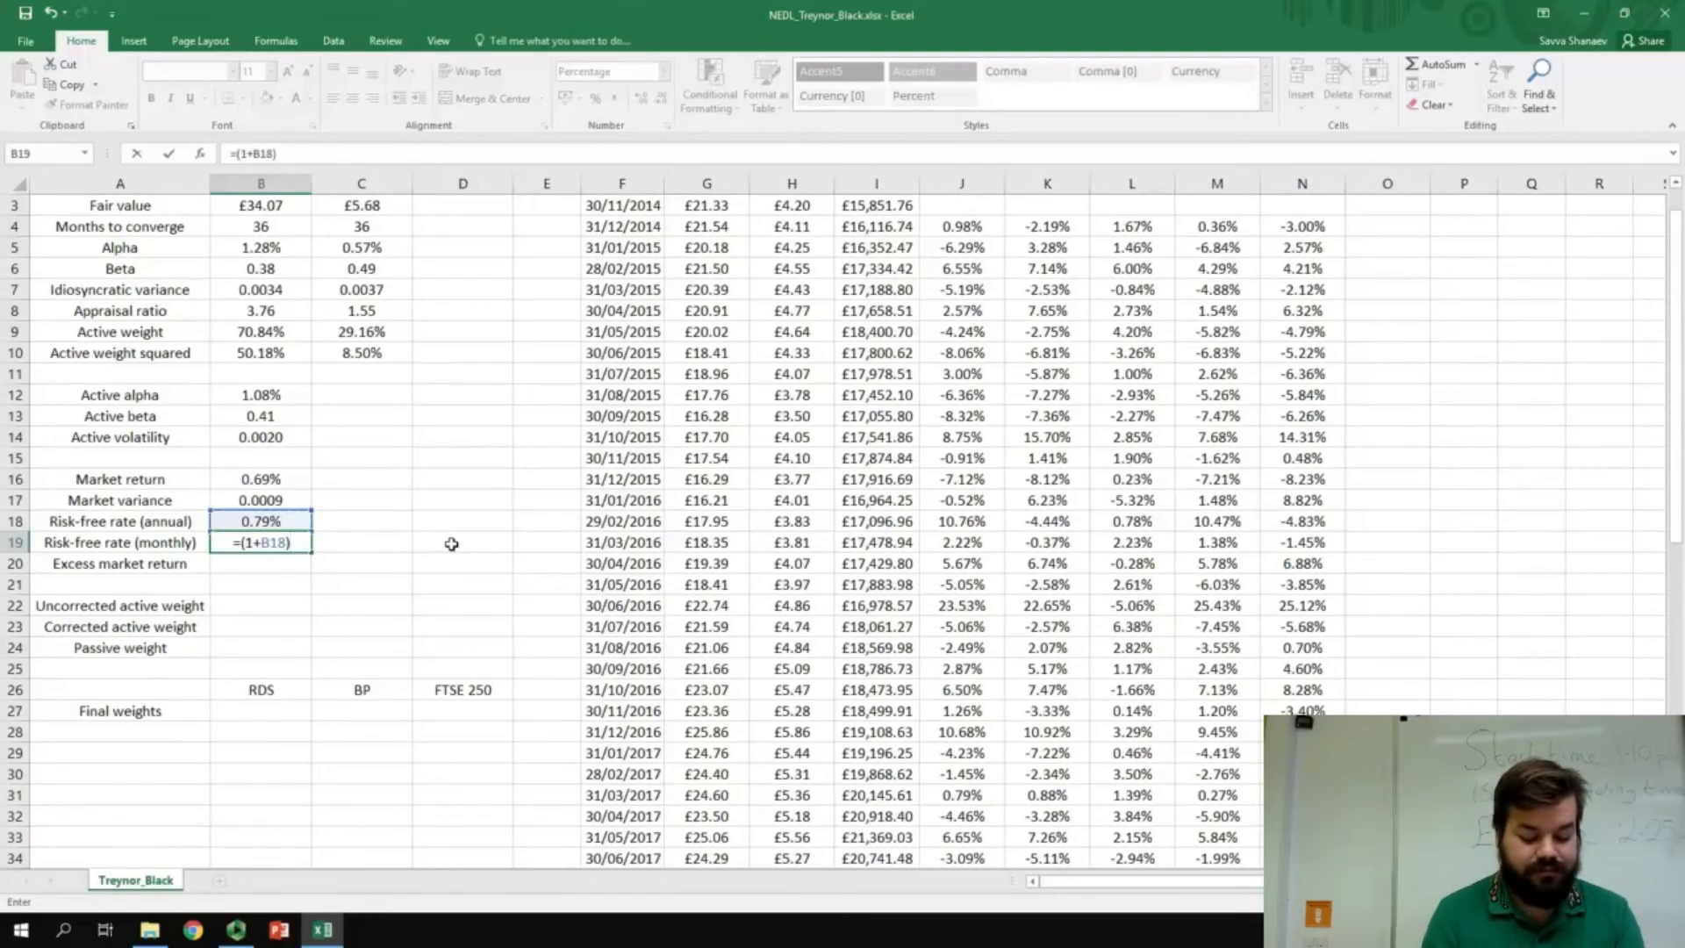
text(^(1)
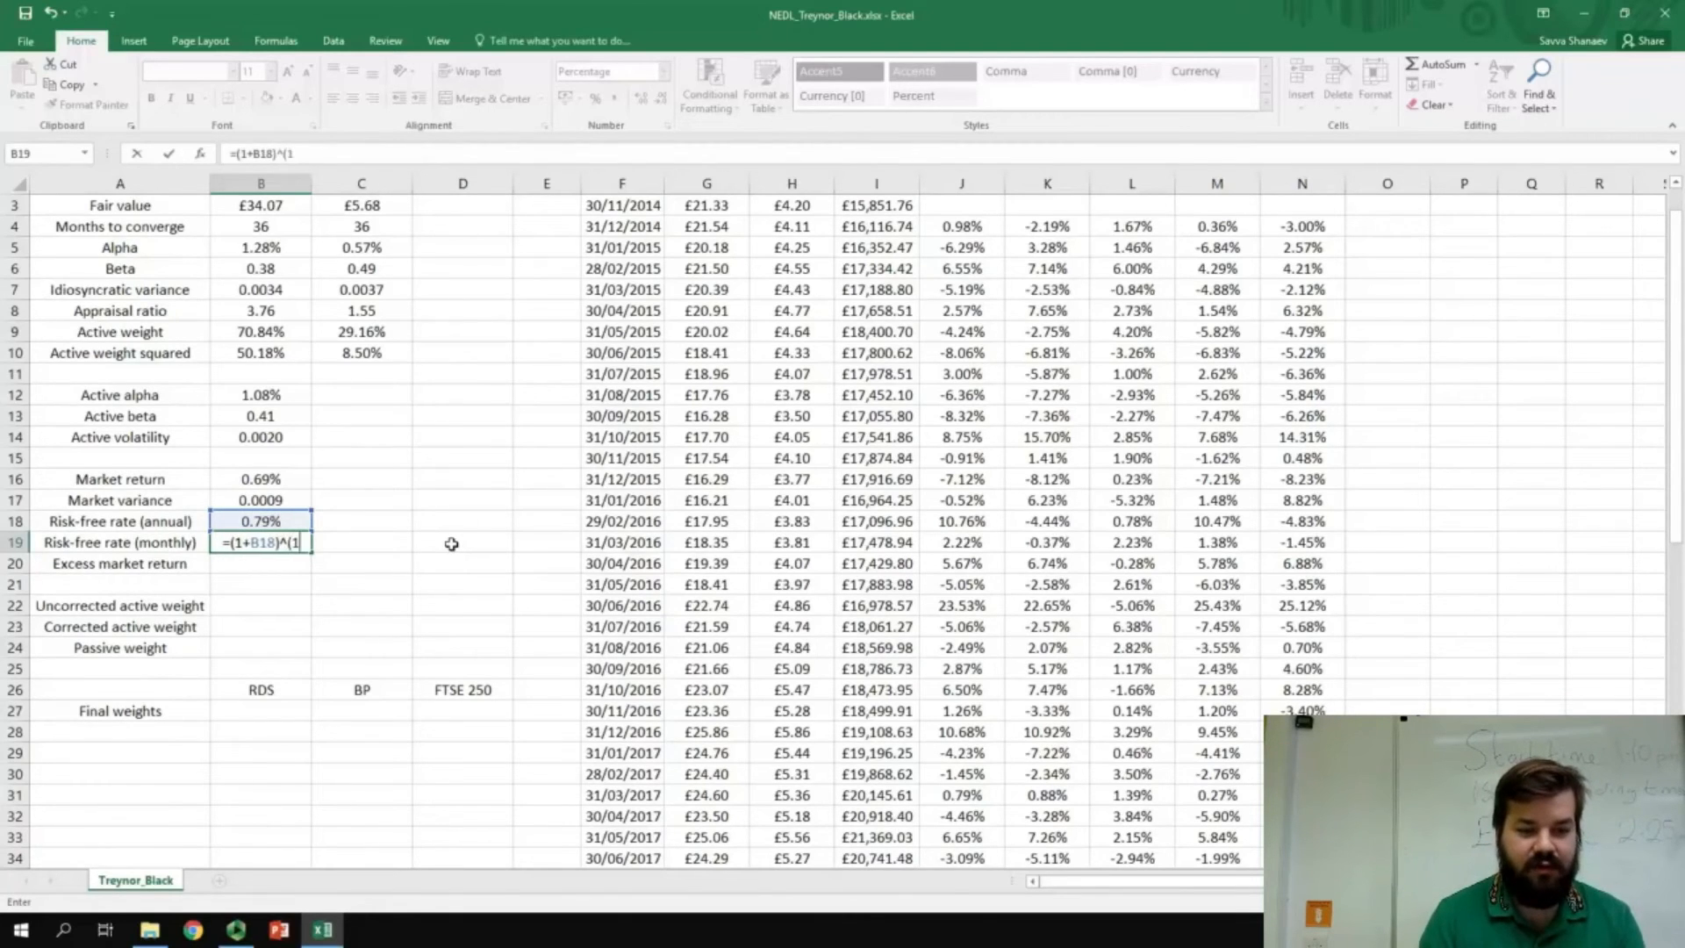
text(/12))
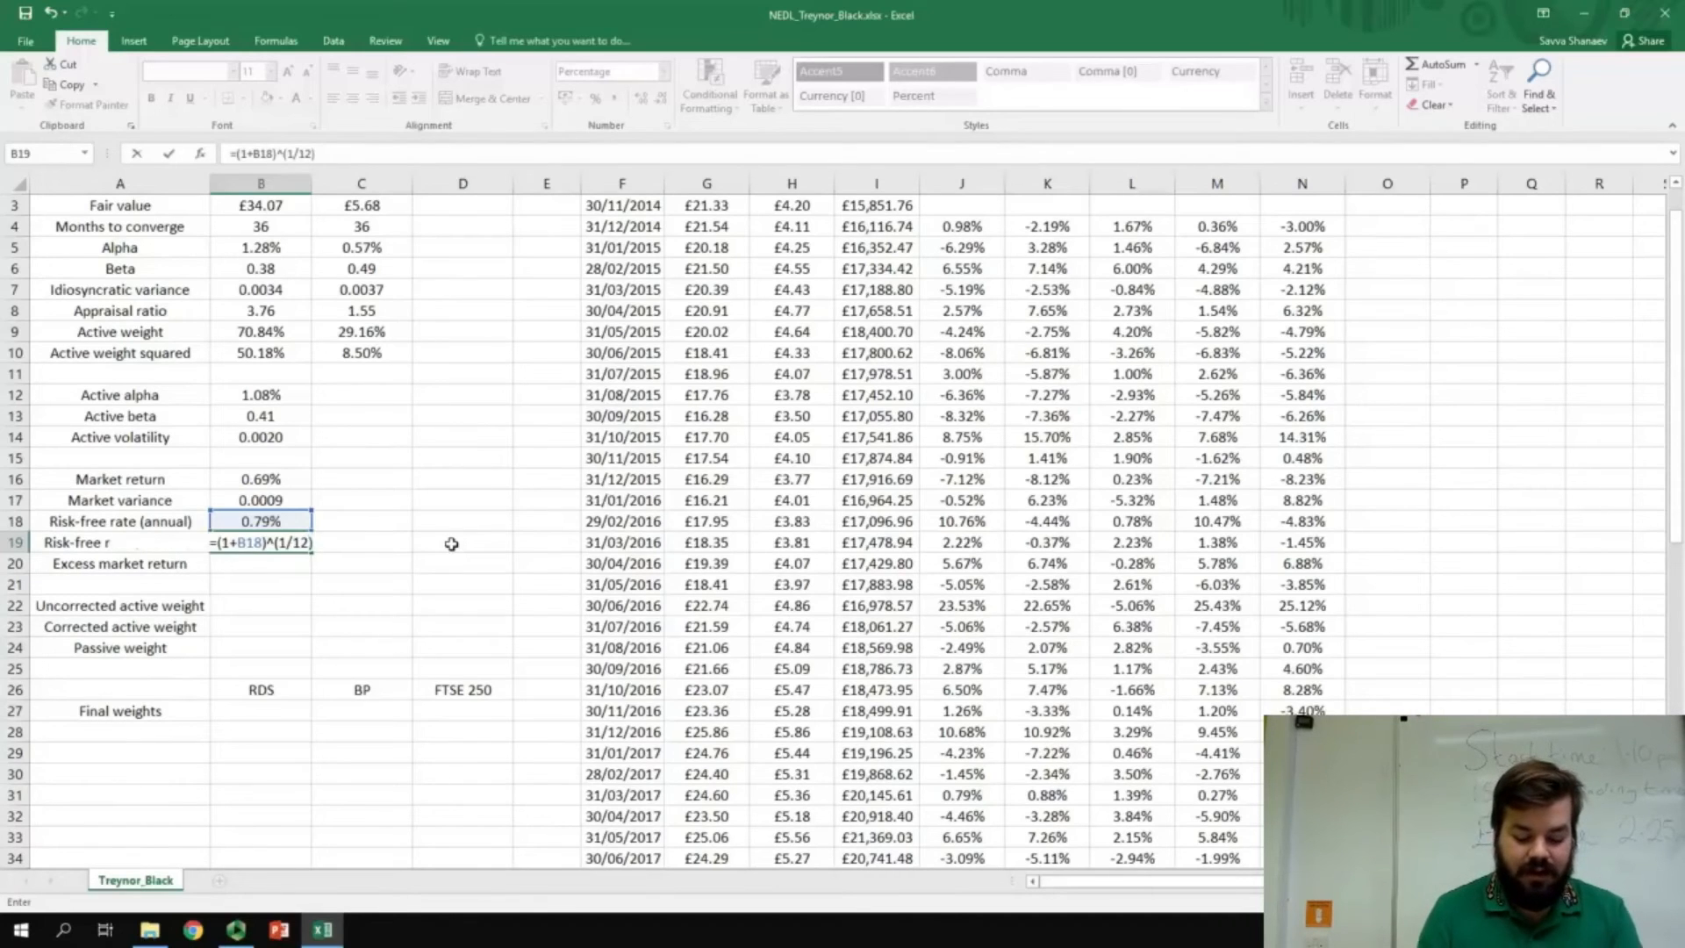
text(-1)
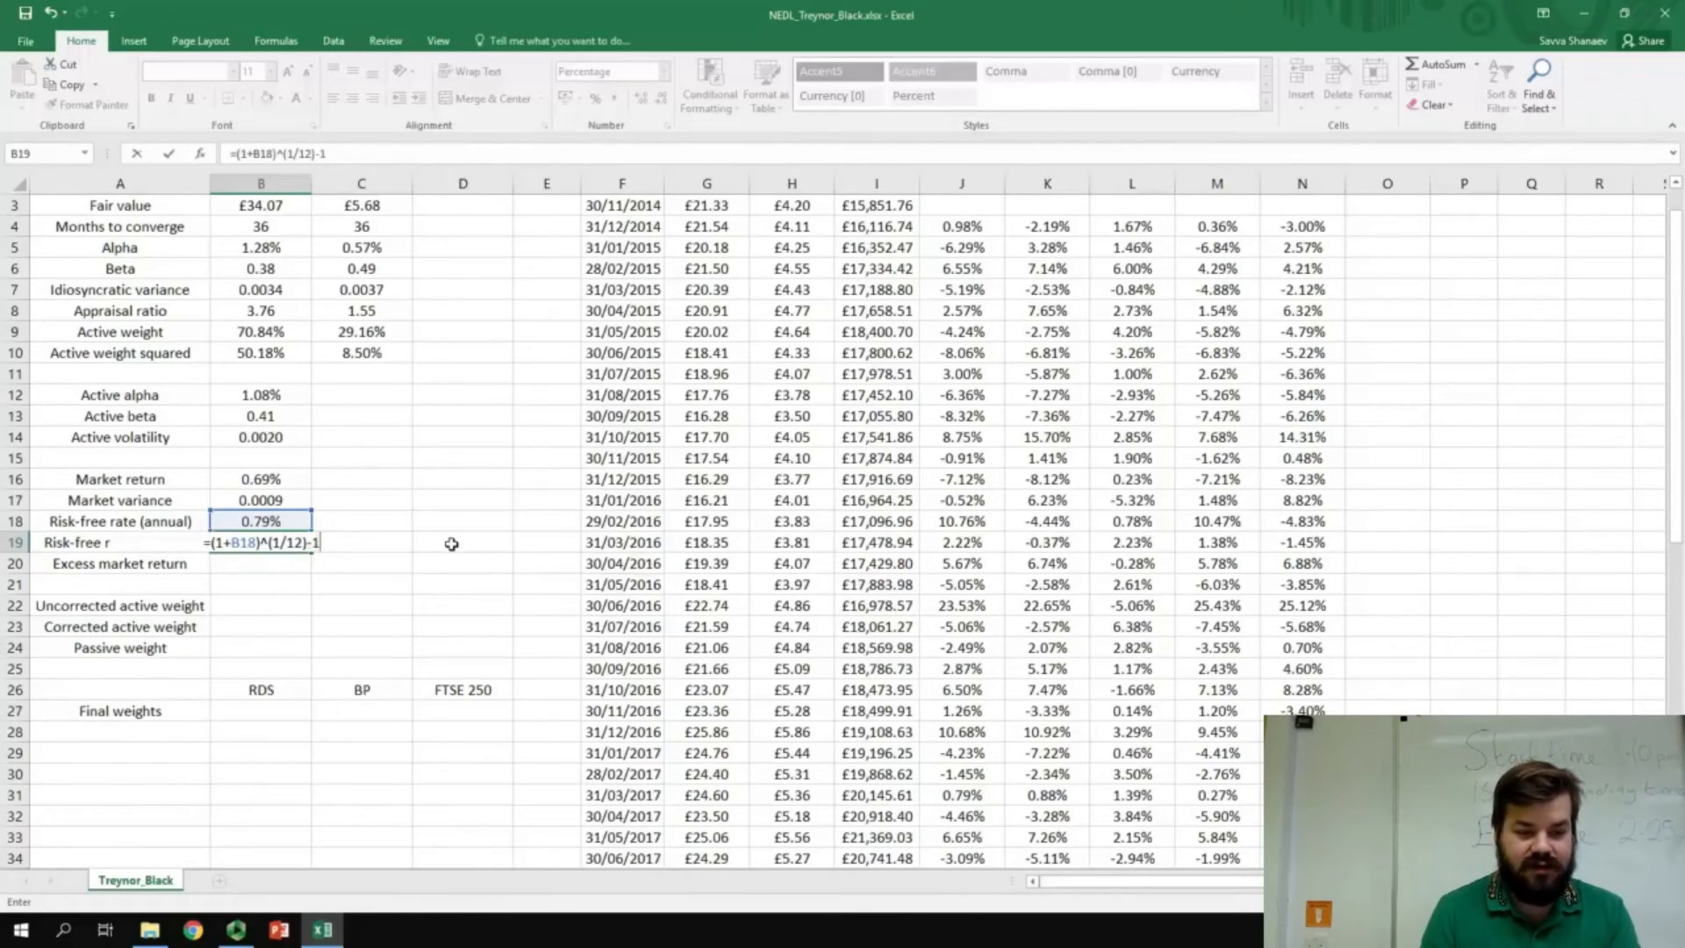
key(ctrl+Return)
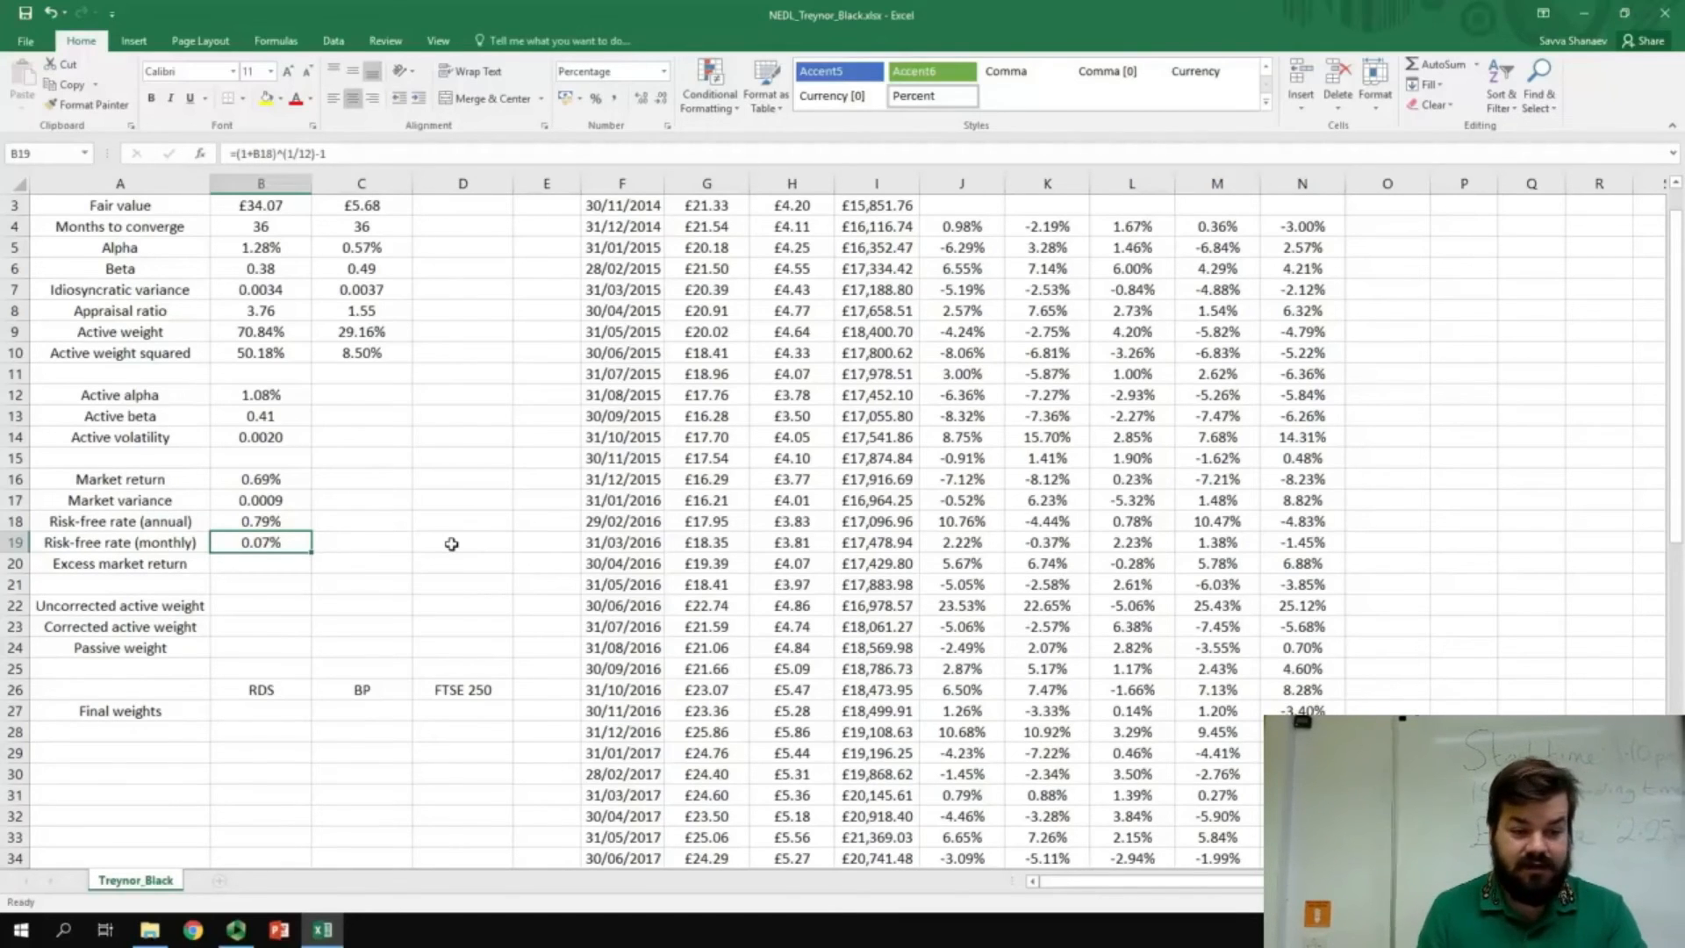
- Calculate the excess market return in B20 as market return minus the monthly risk-free rate, =B16-B19
key(Return)
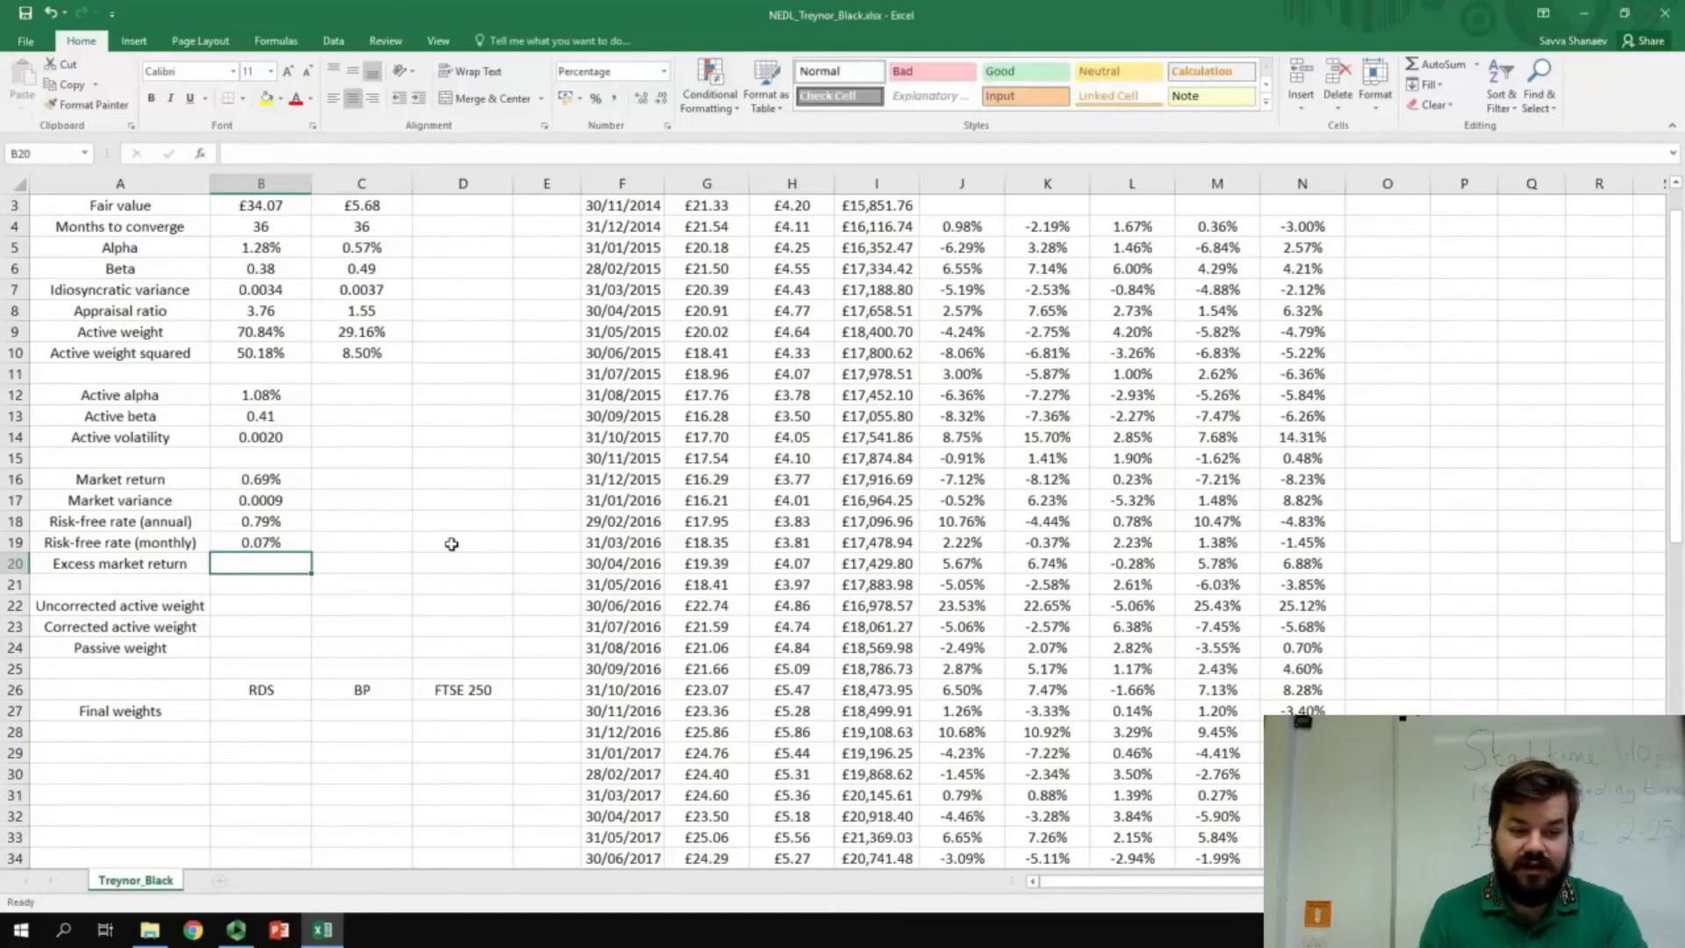
text(=)
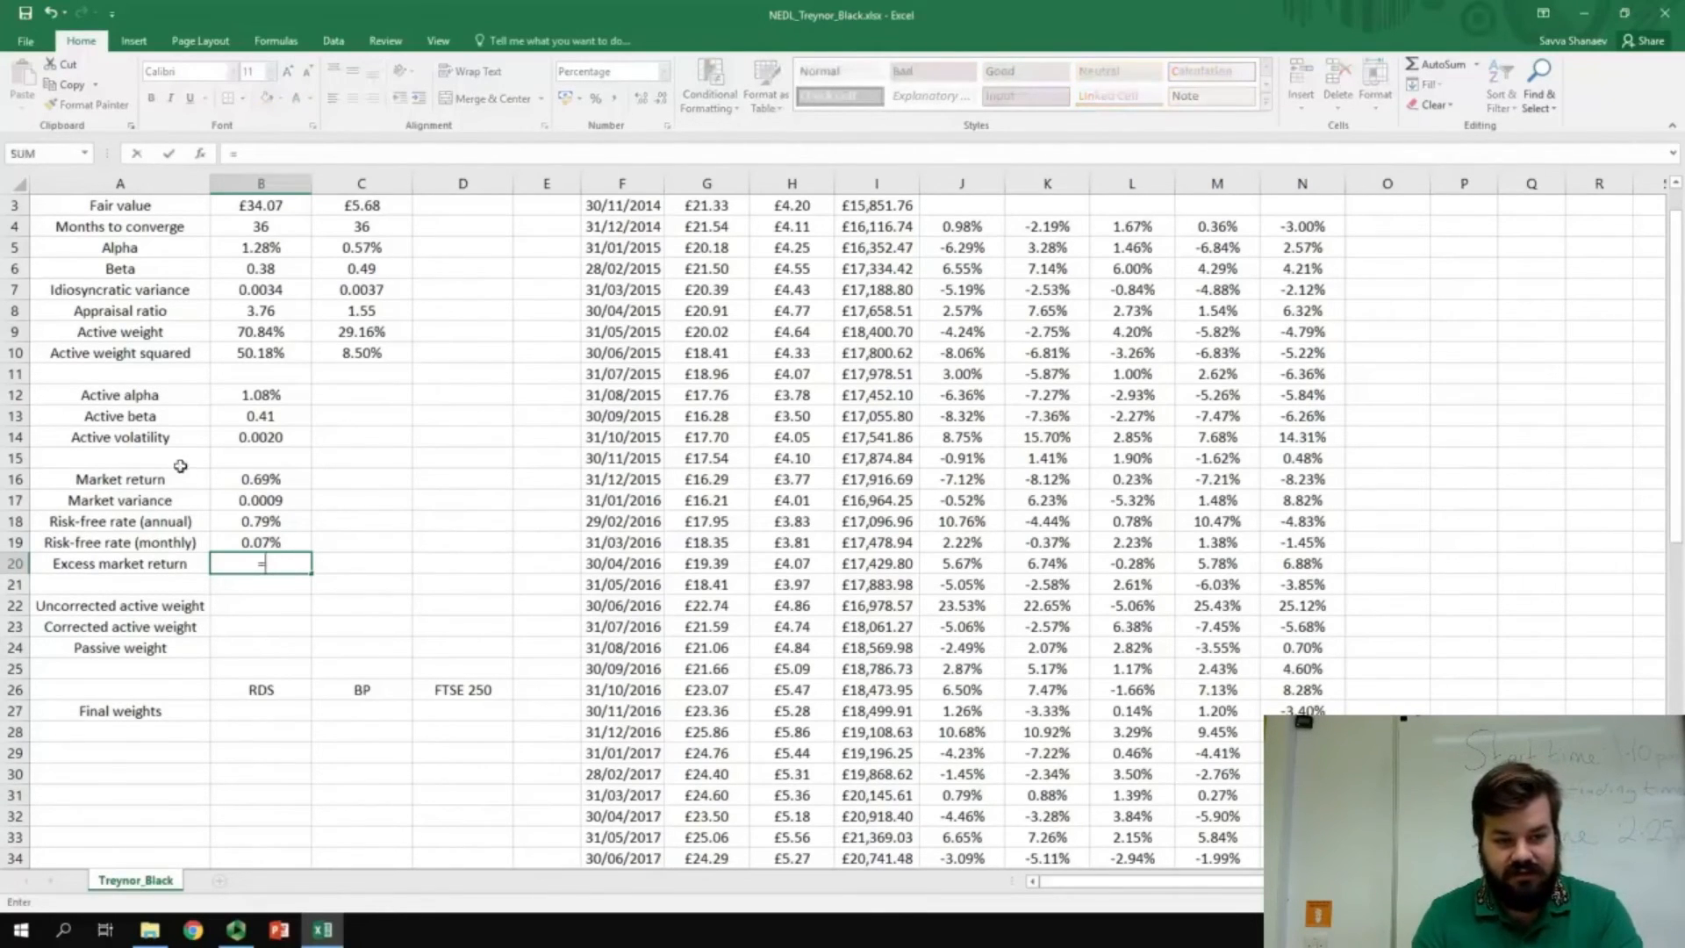
click(252, 479)
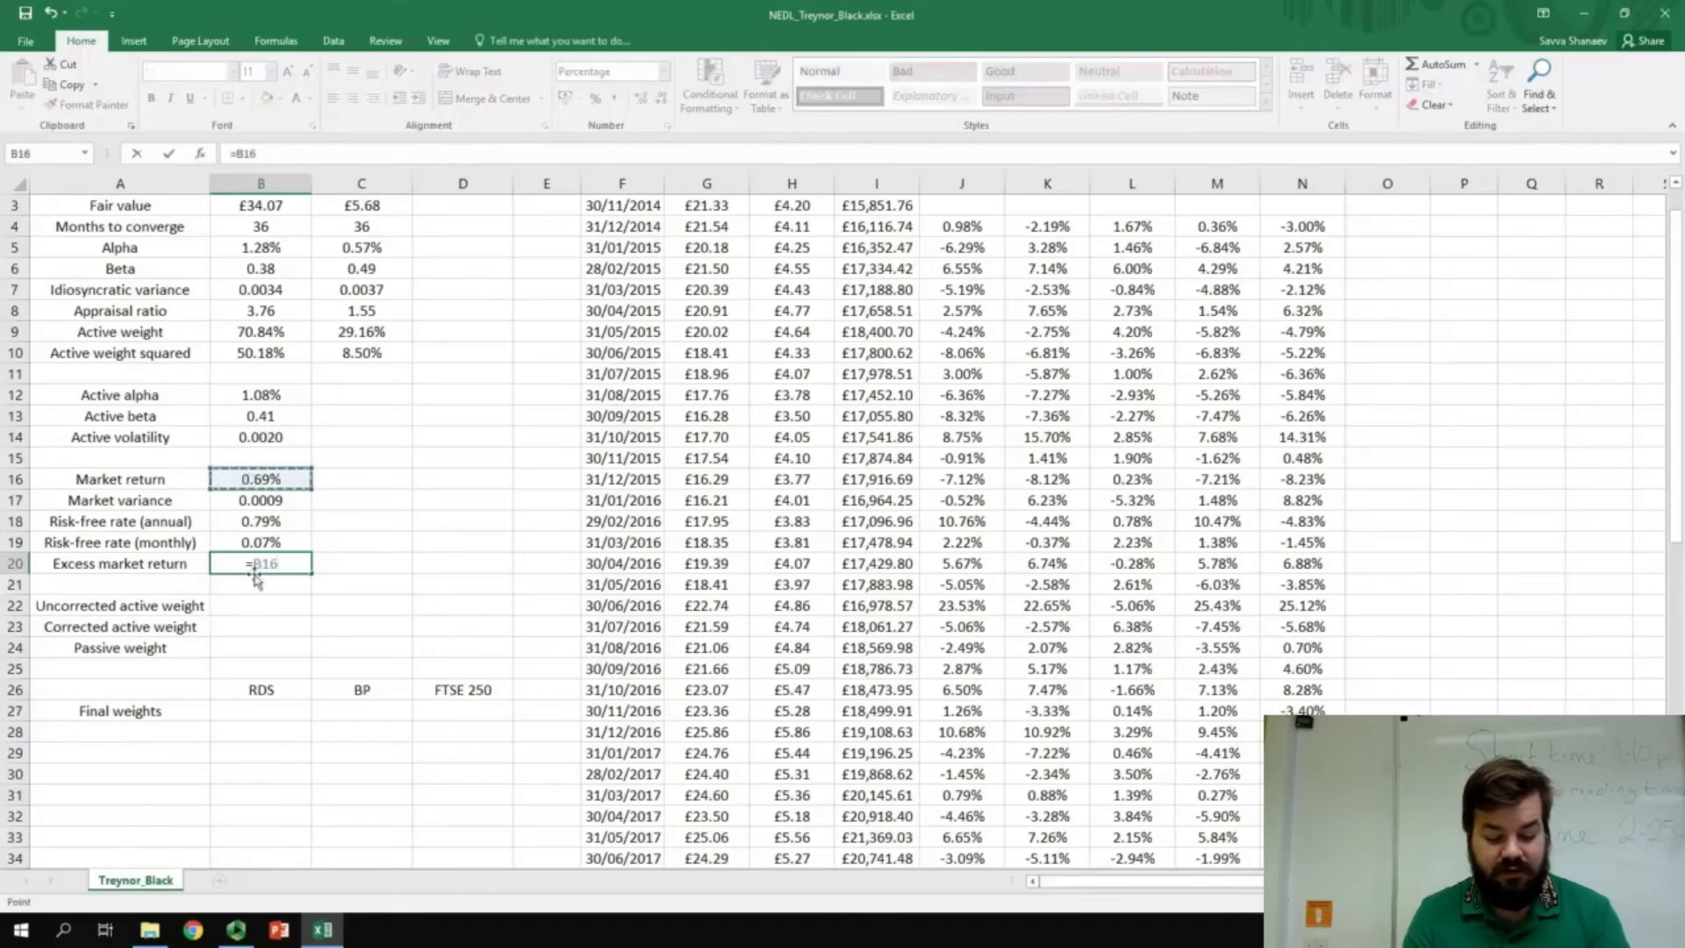
text(-)
click(250, 542)
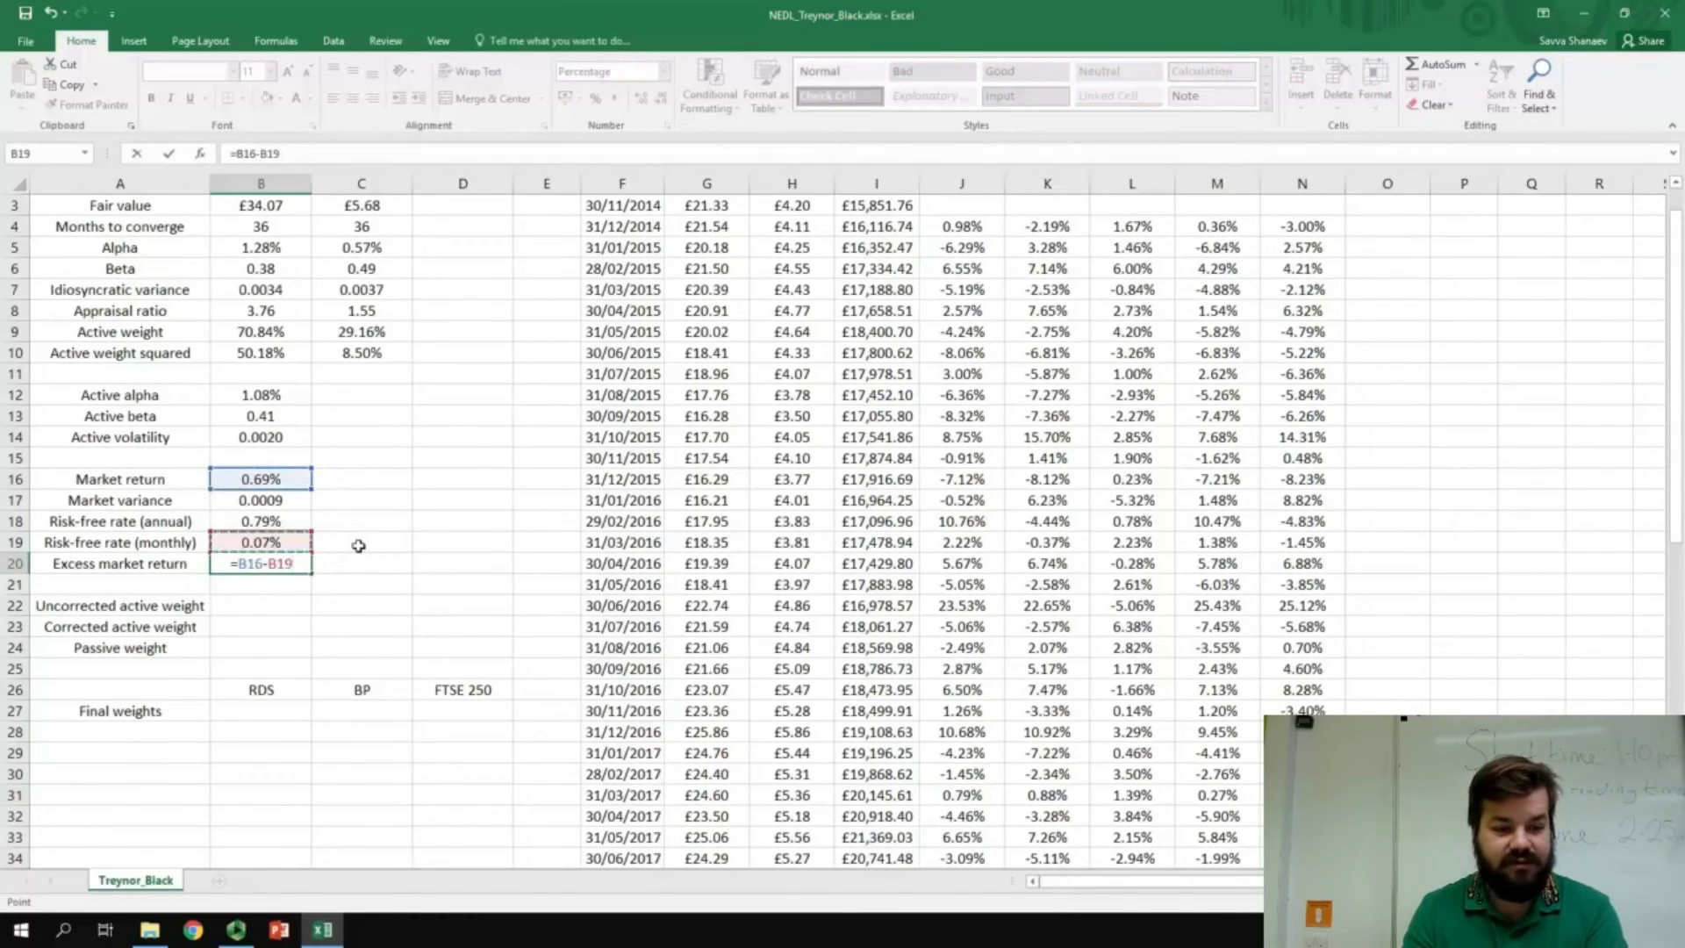
key(Return)
key(Up)
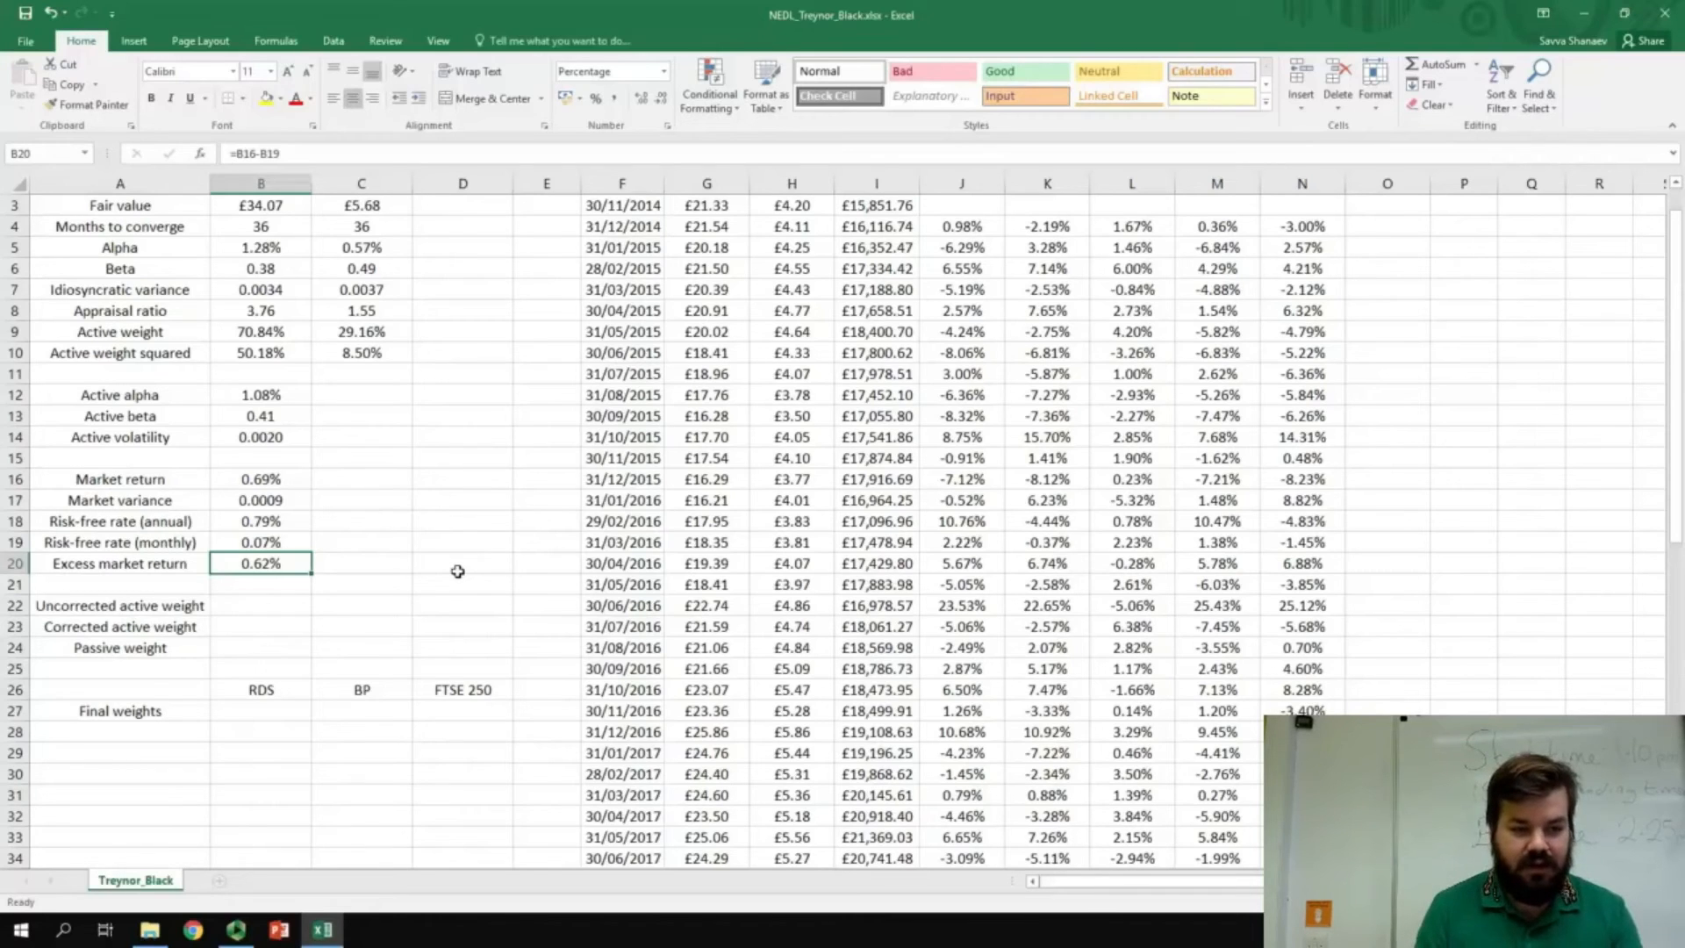
- Calculate the uncorrected active weight in B22 from active alpha, active volatility, excess market return and market variance, =(B12/B14)/(B20/B17)
key(Down)
key(Down)
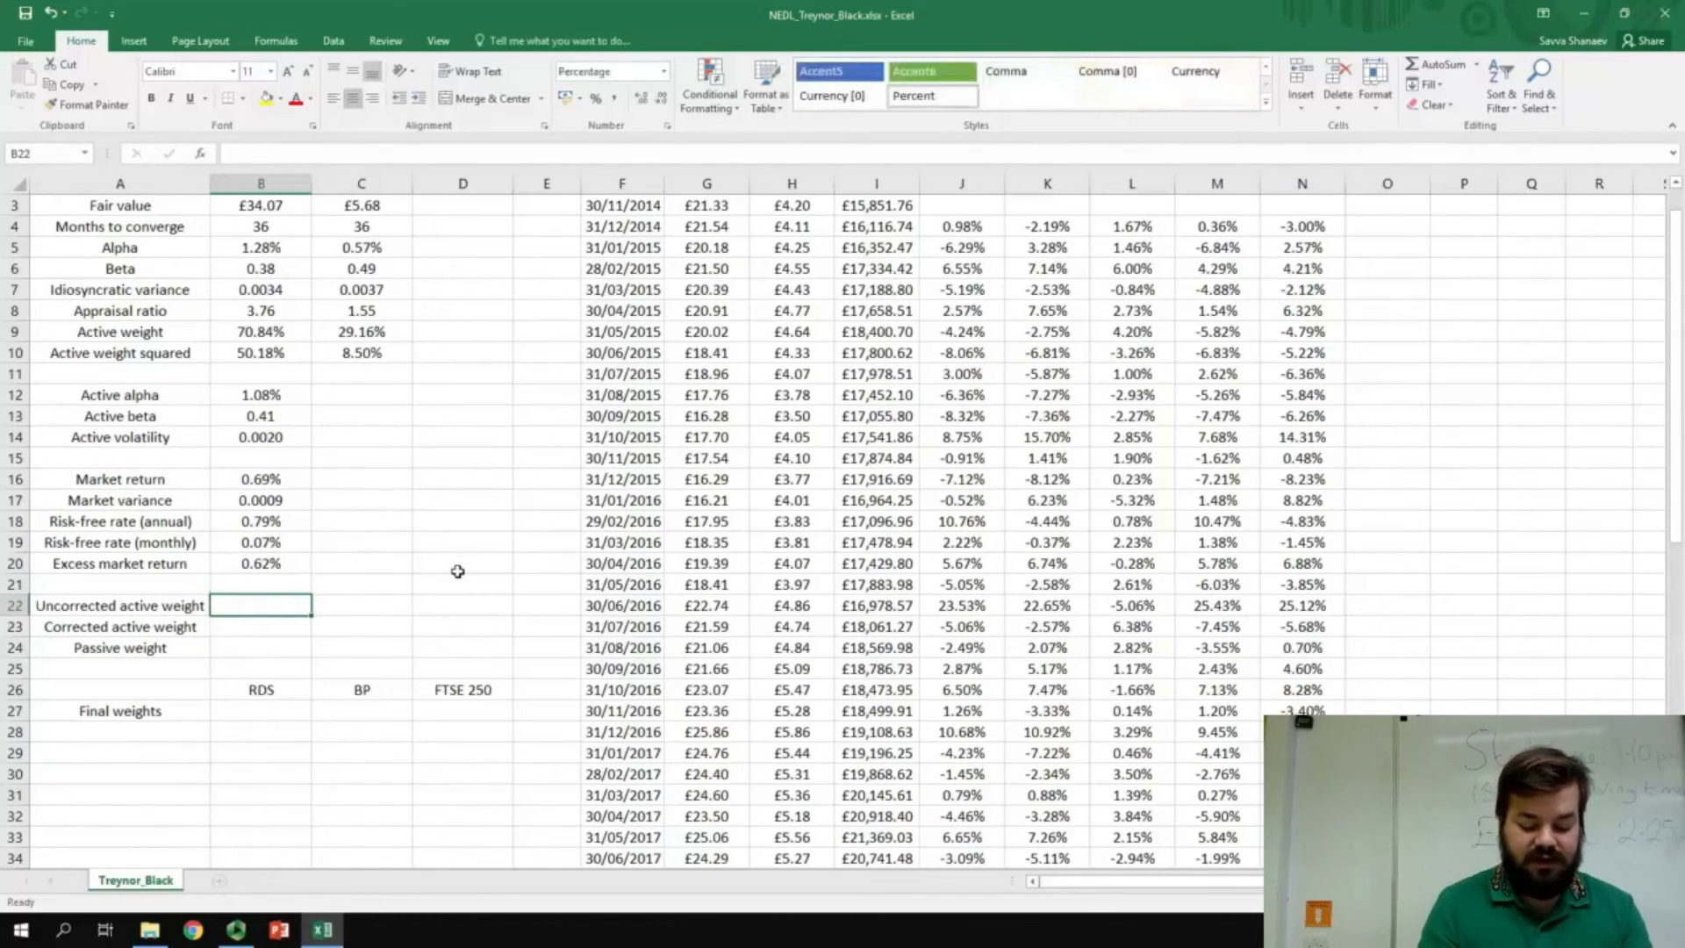
text(=()
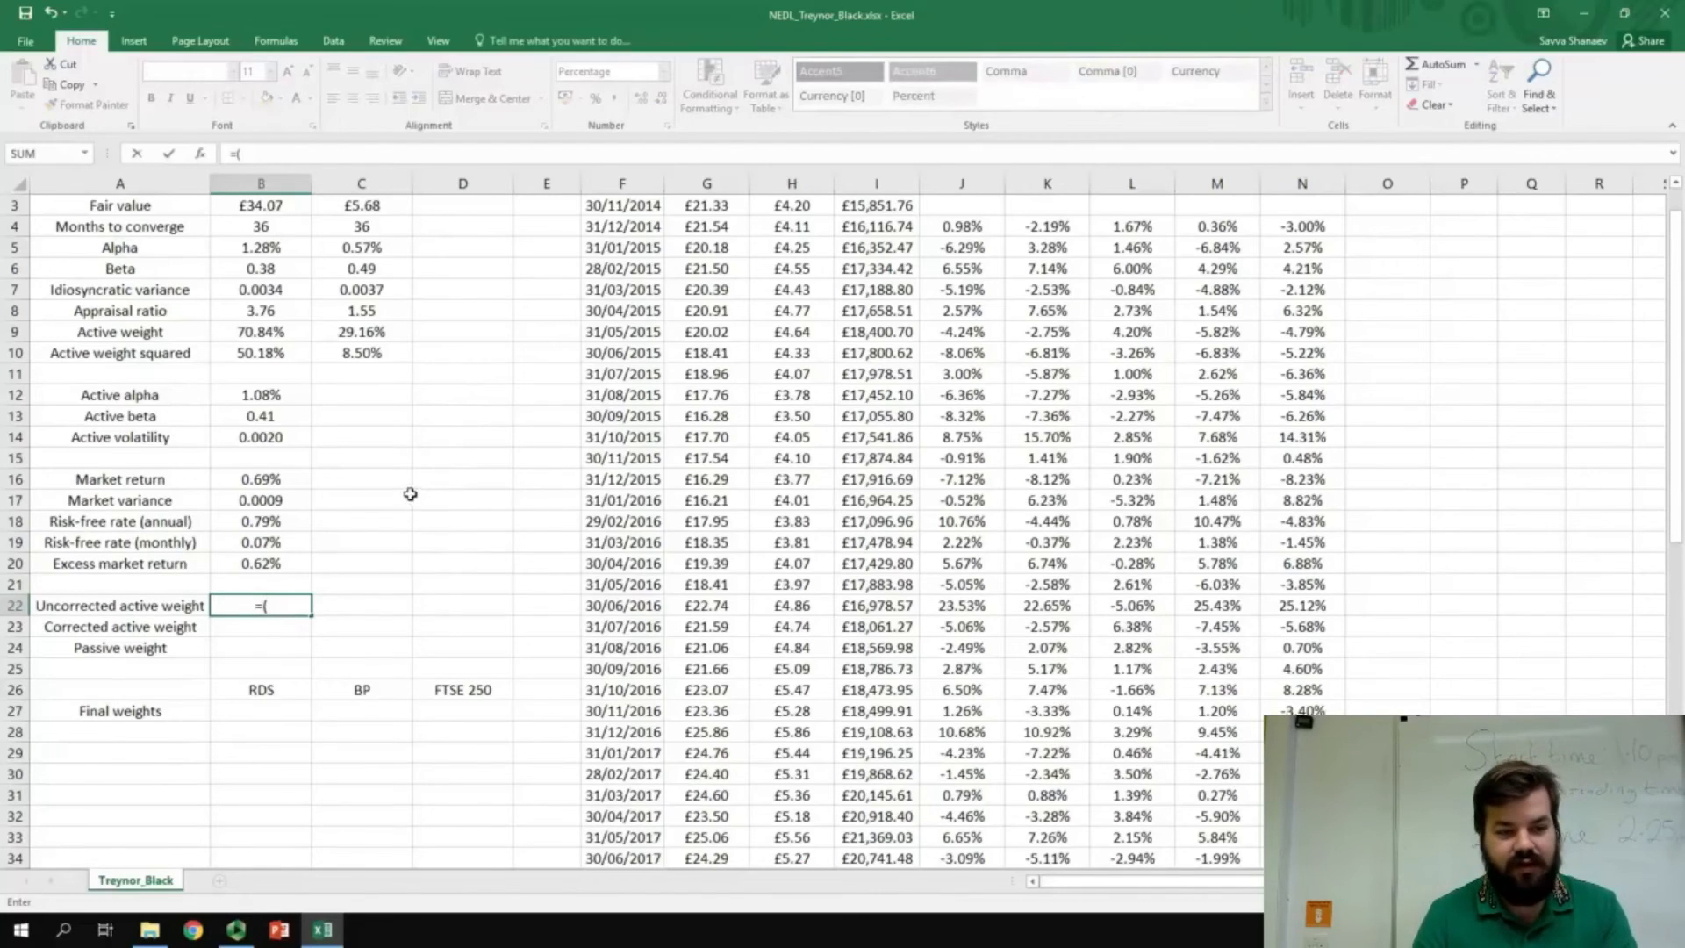
click(272, 396)
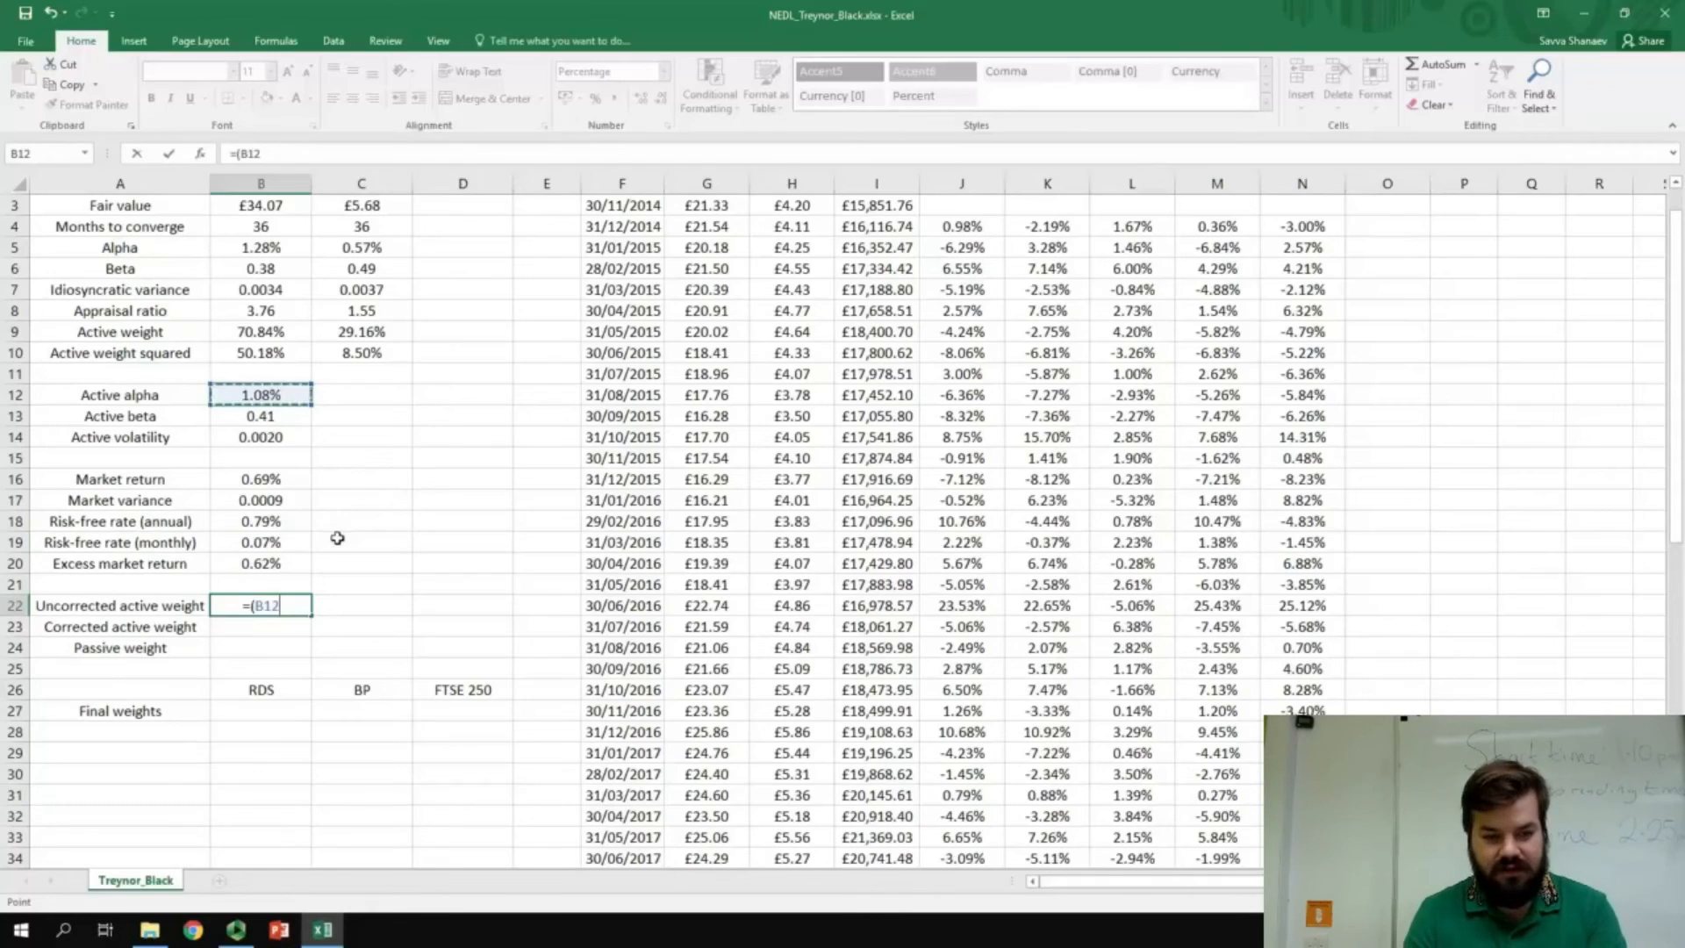
text(/)
click(263, 437)
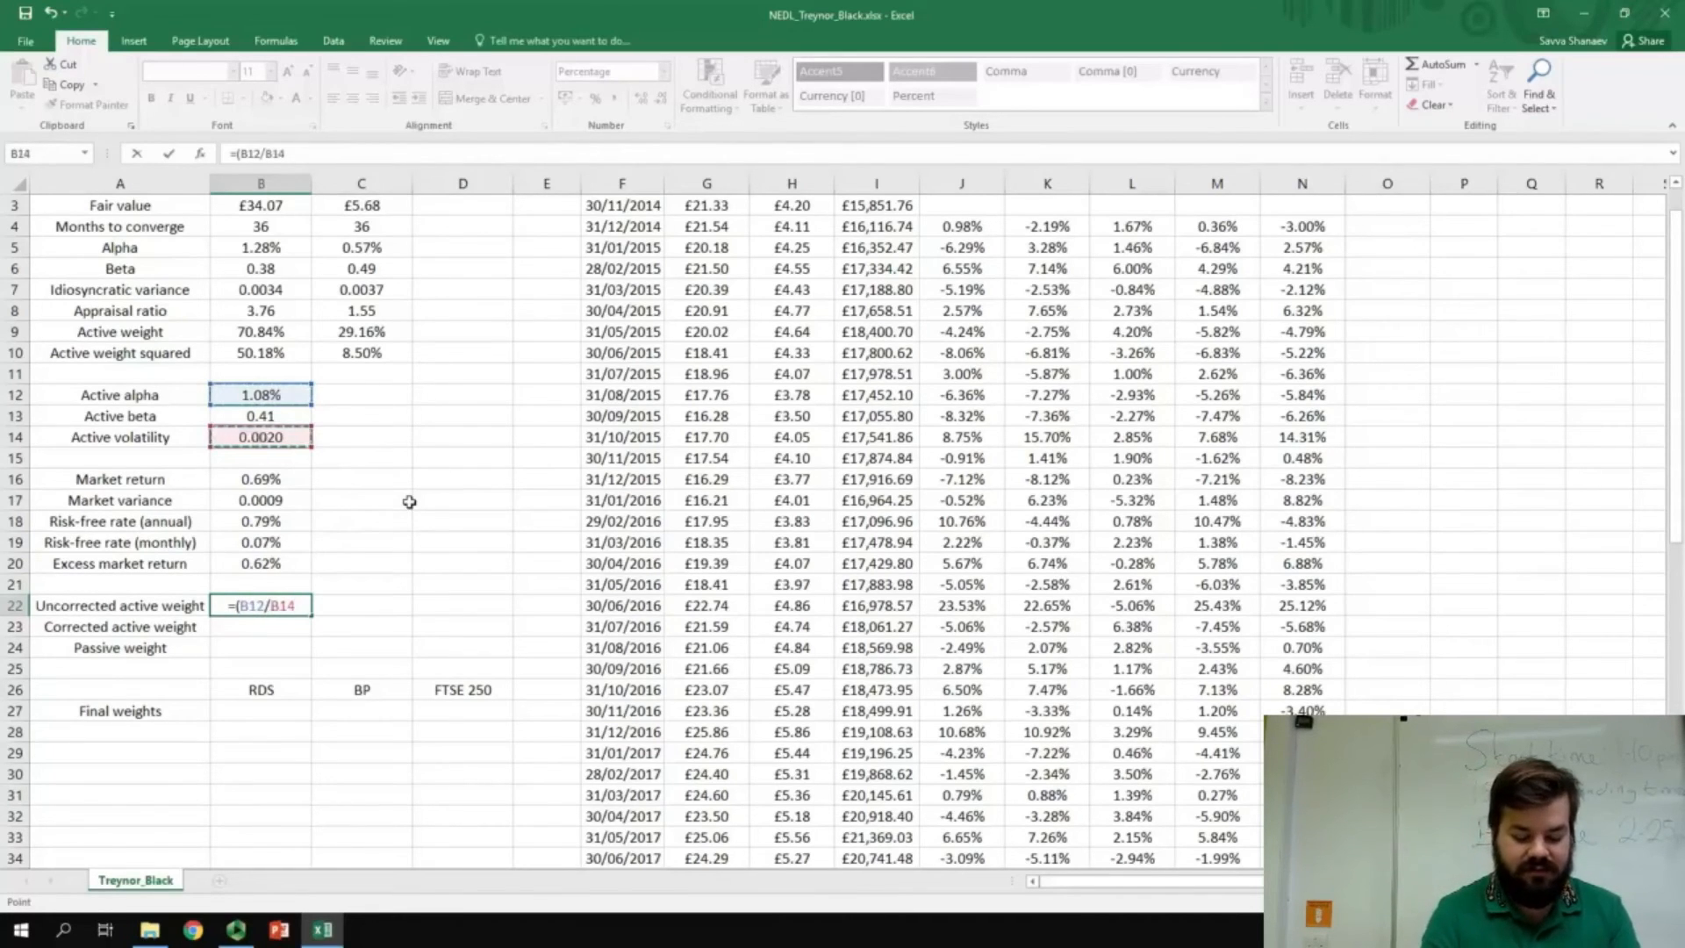
text())
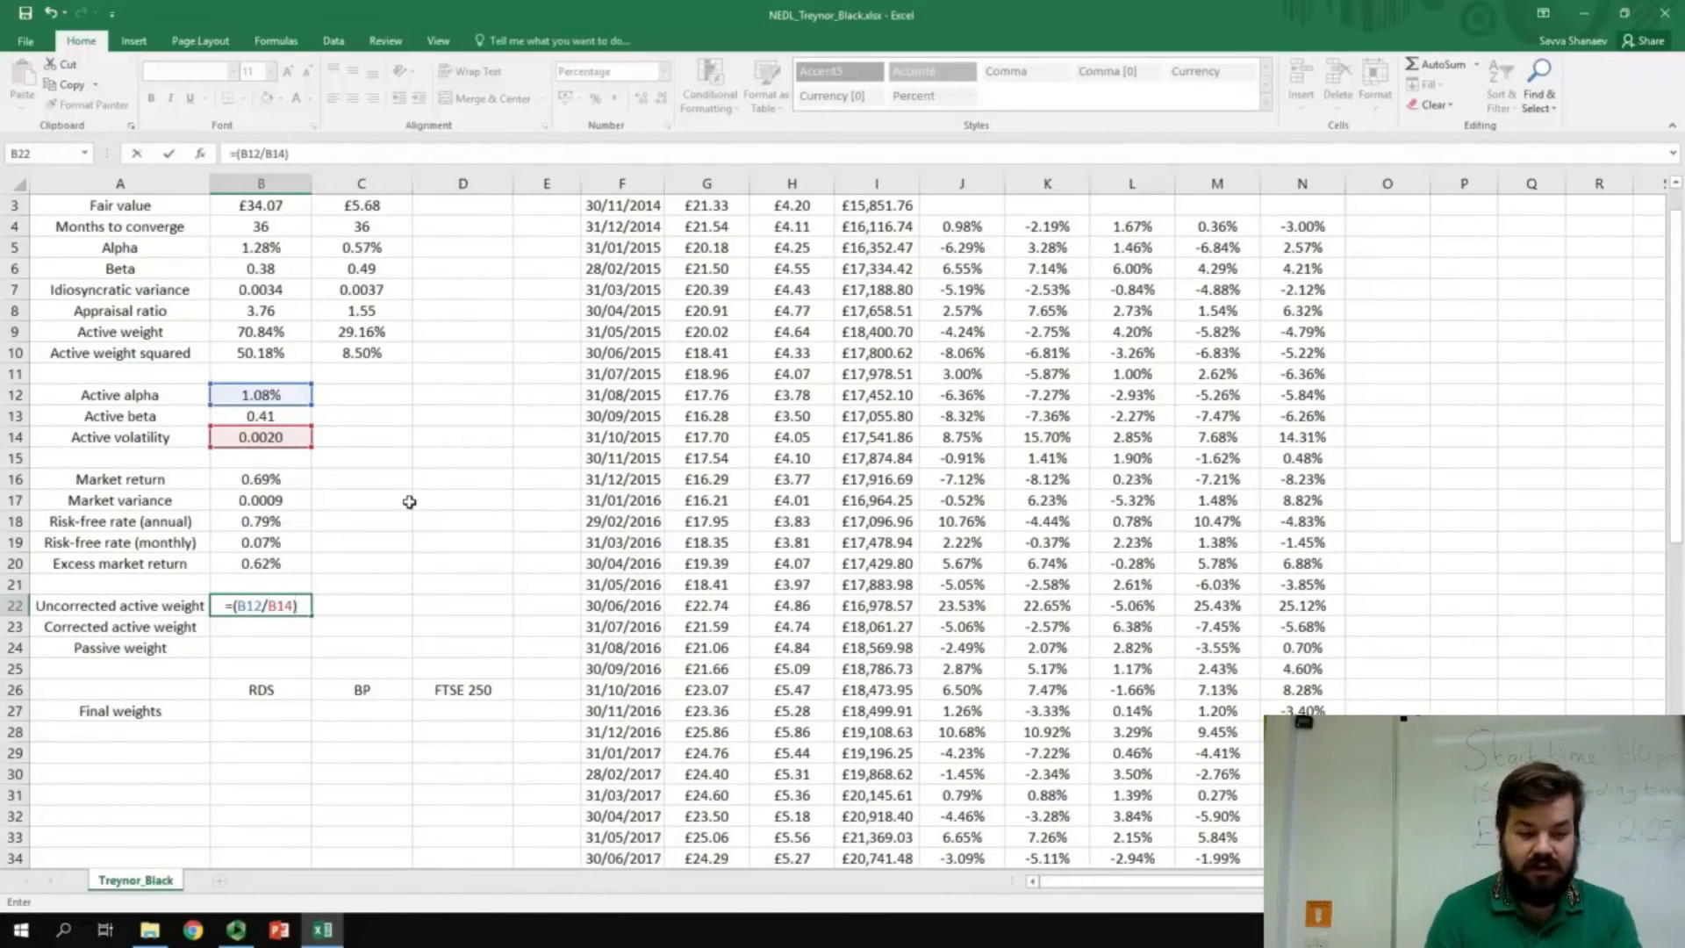
text(/()
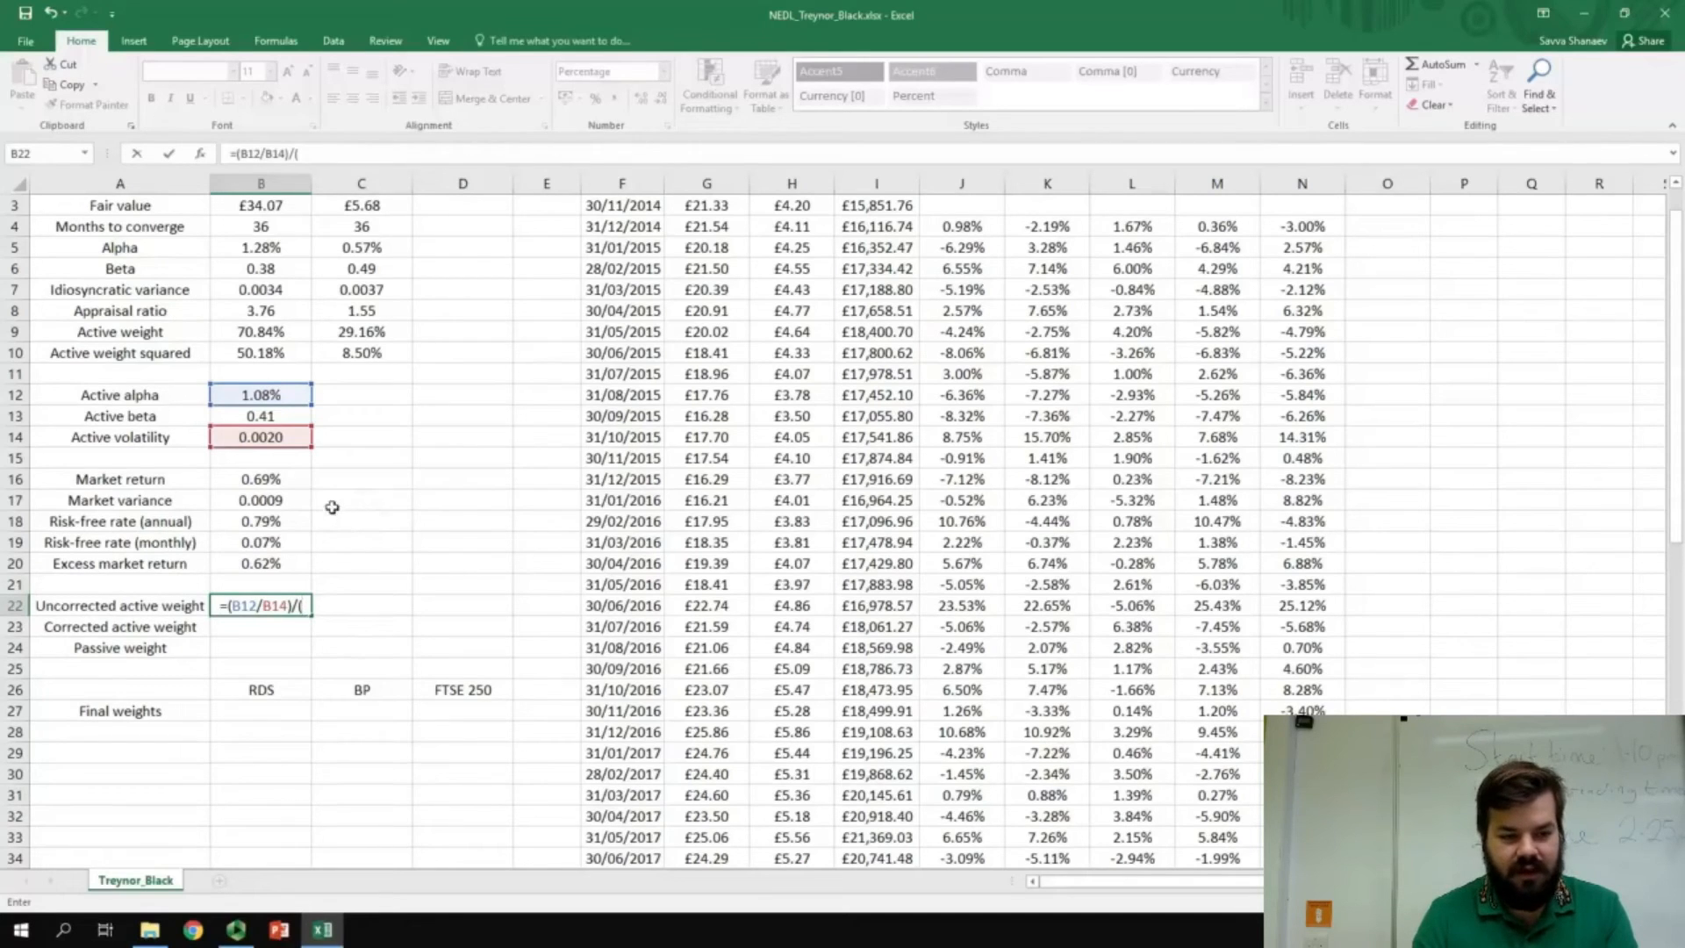
click(270, 566)
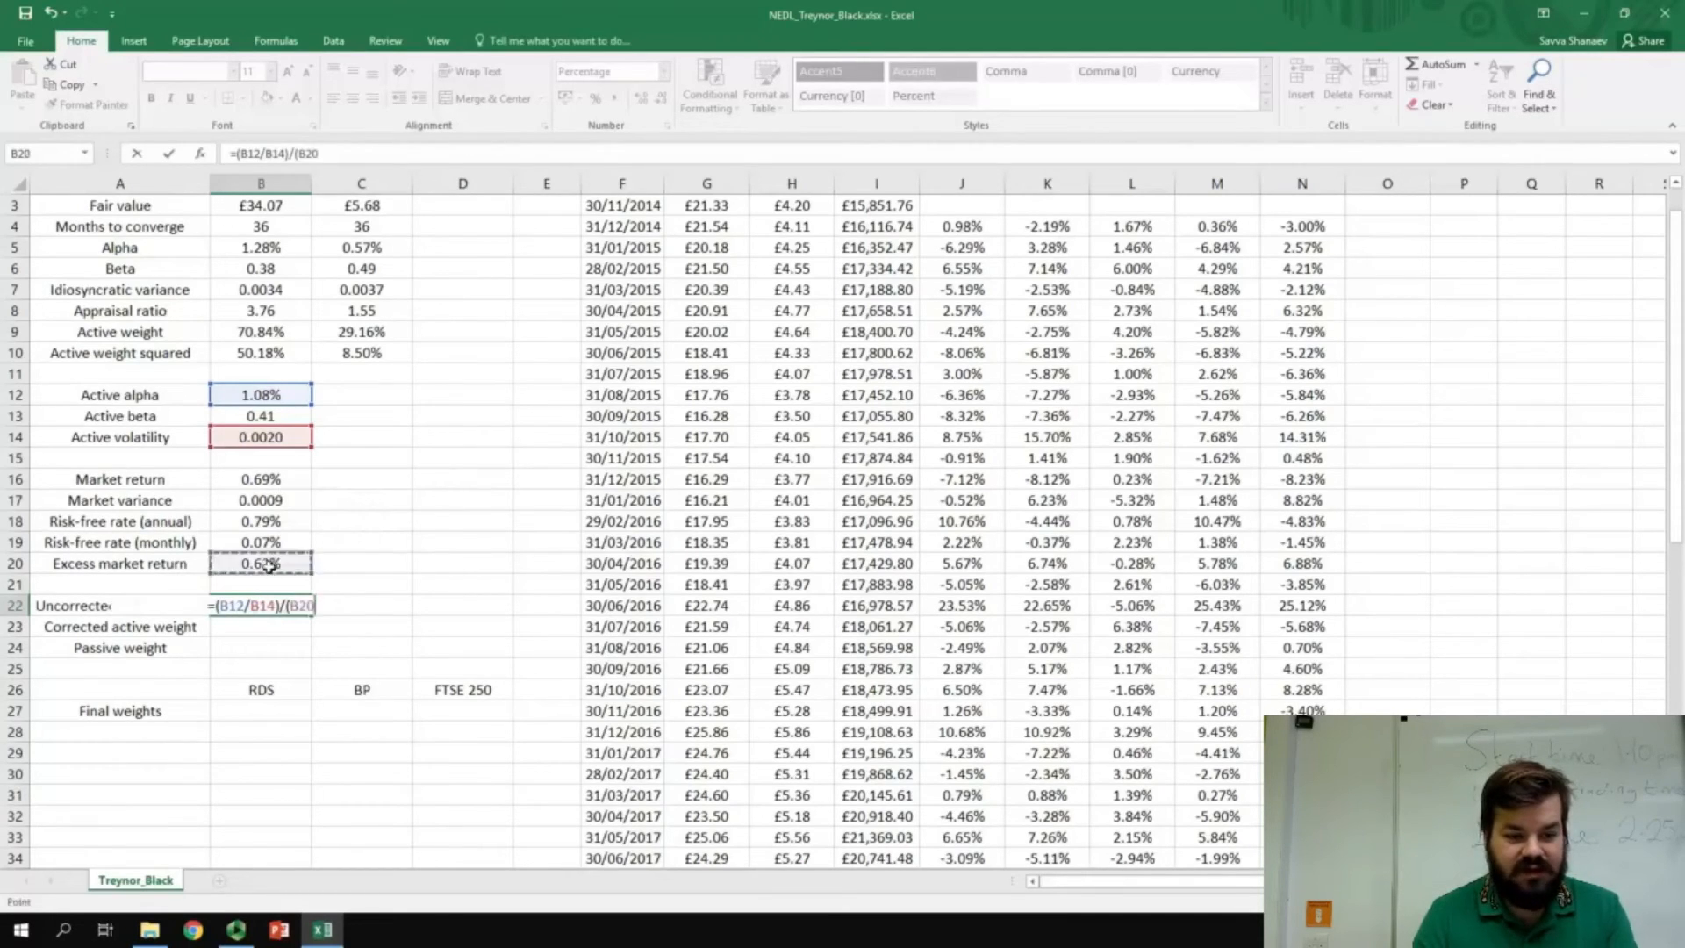
text(/)
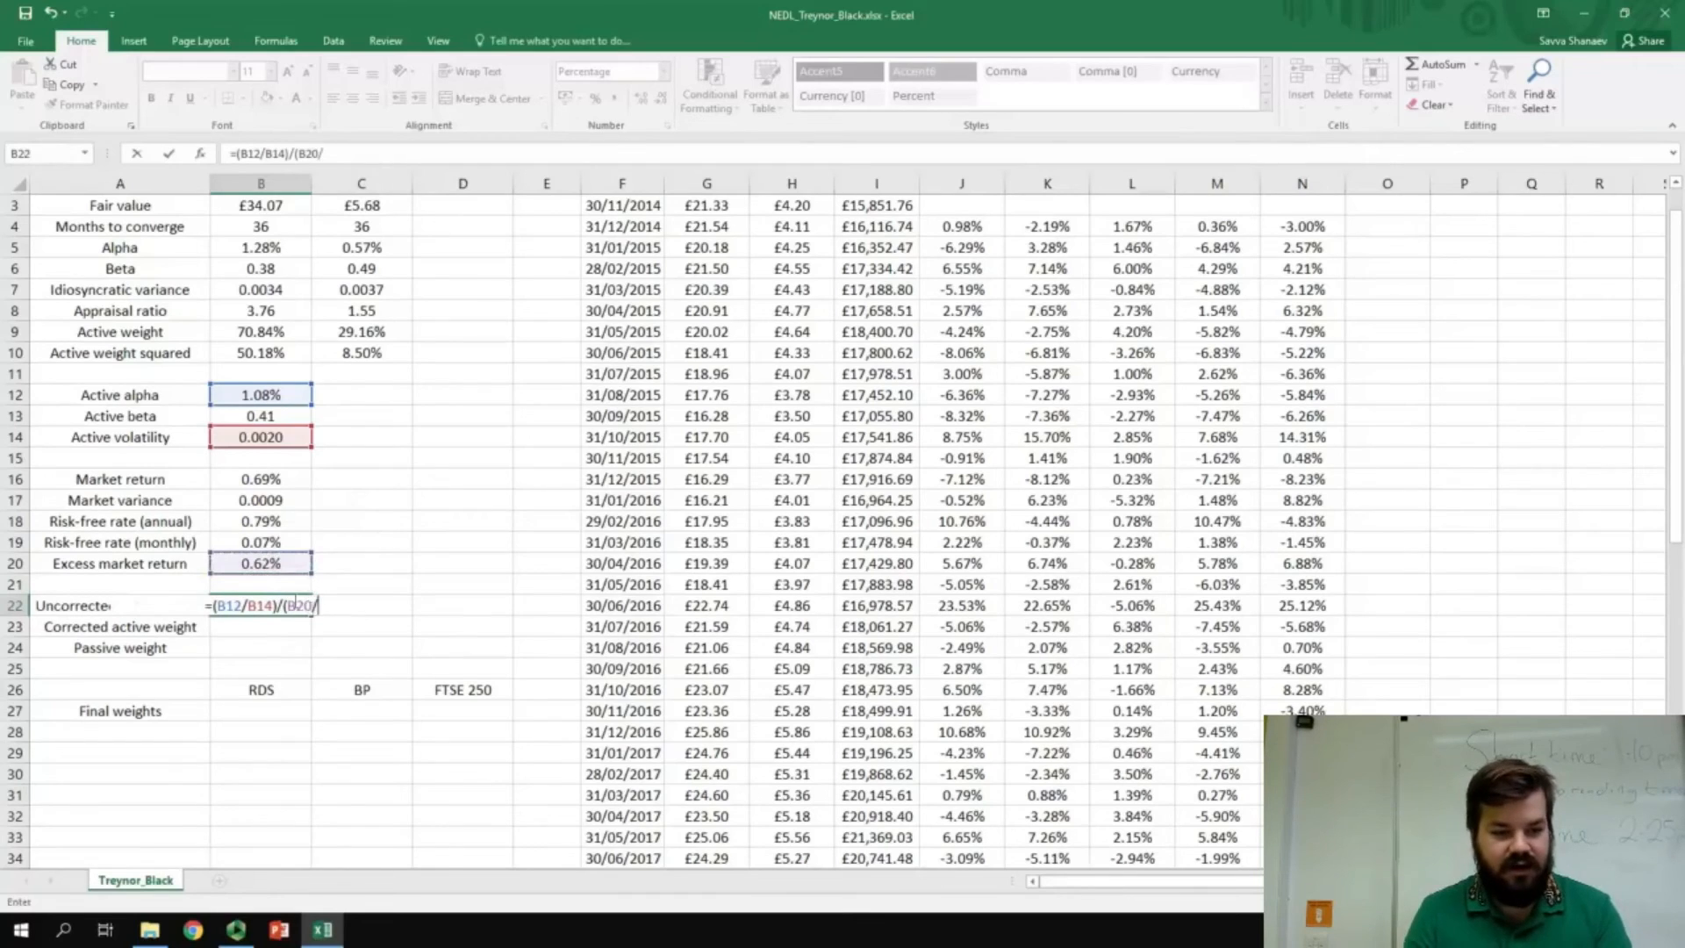
click(272, 503)
text())
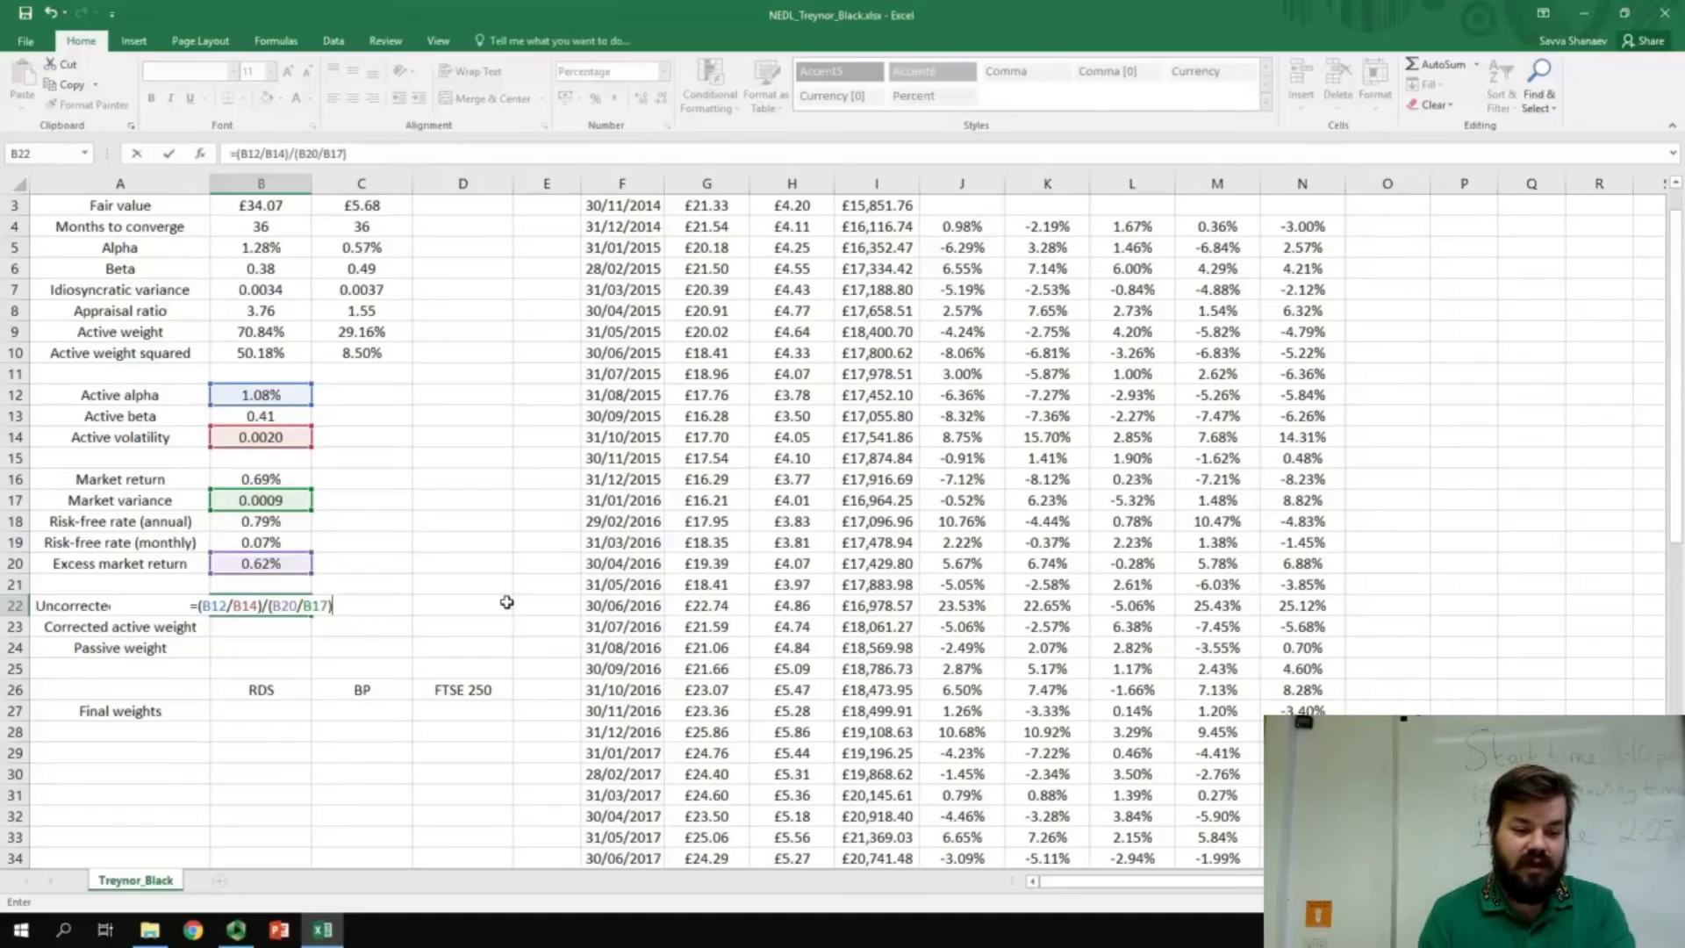
key(Return)
key(Up)
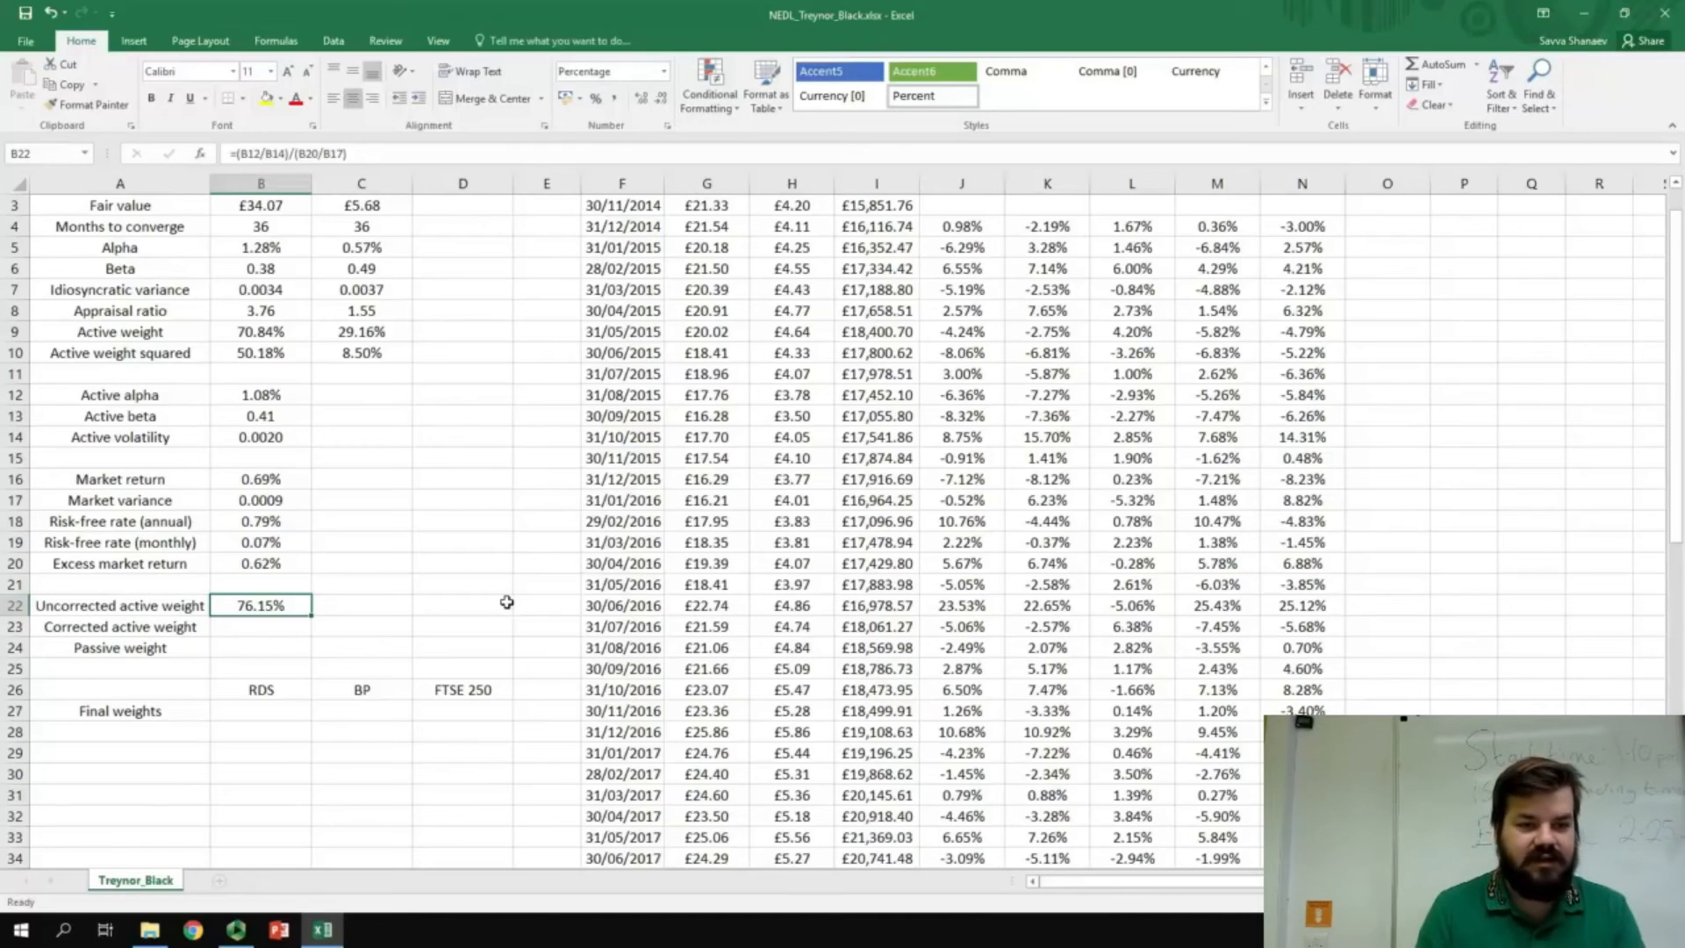
- Calculate the corrected active weight in B23 by adjusting the uncorrected weight for the active beta, =B22/(1+(1-B13)*B22)
scroll(492, 588, up, 1)
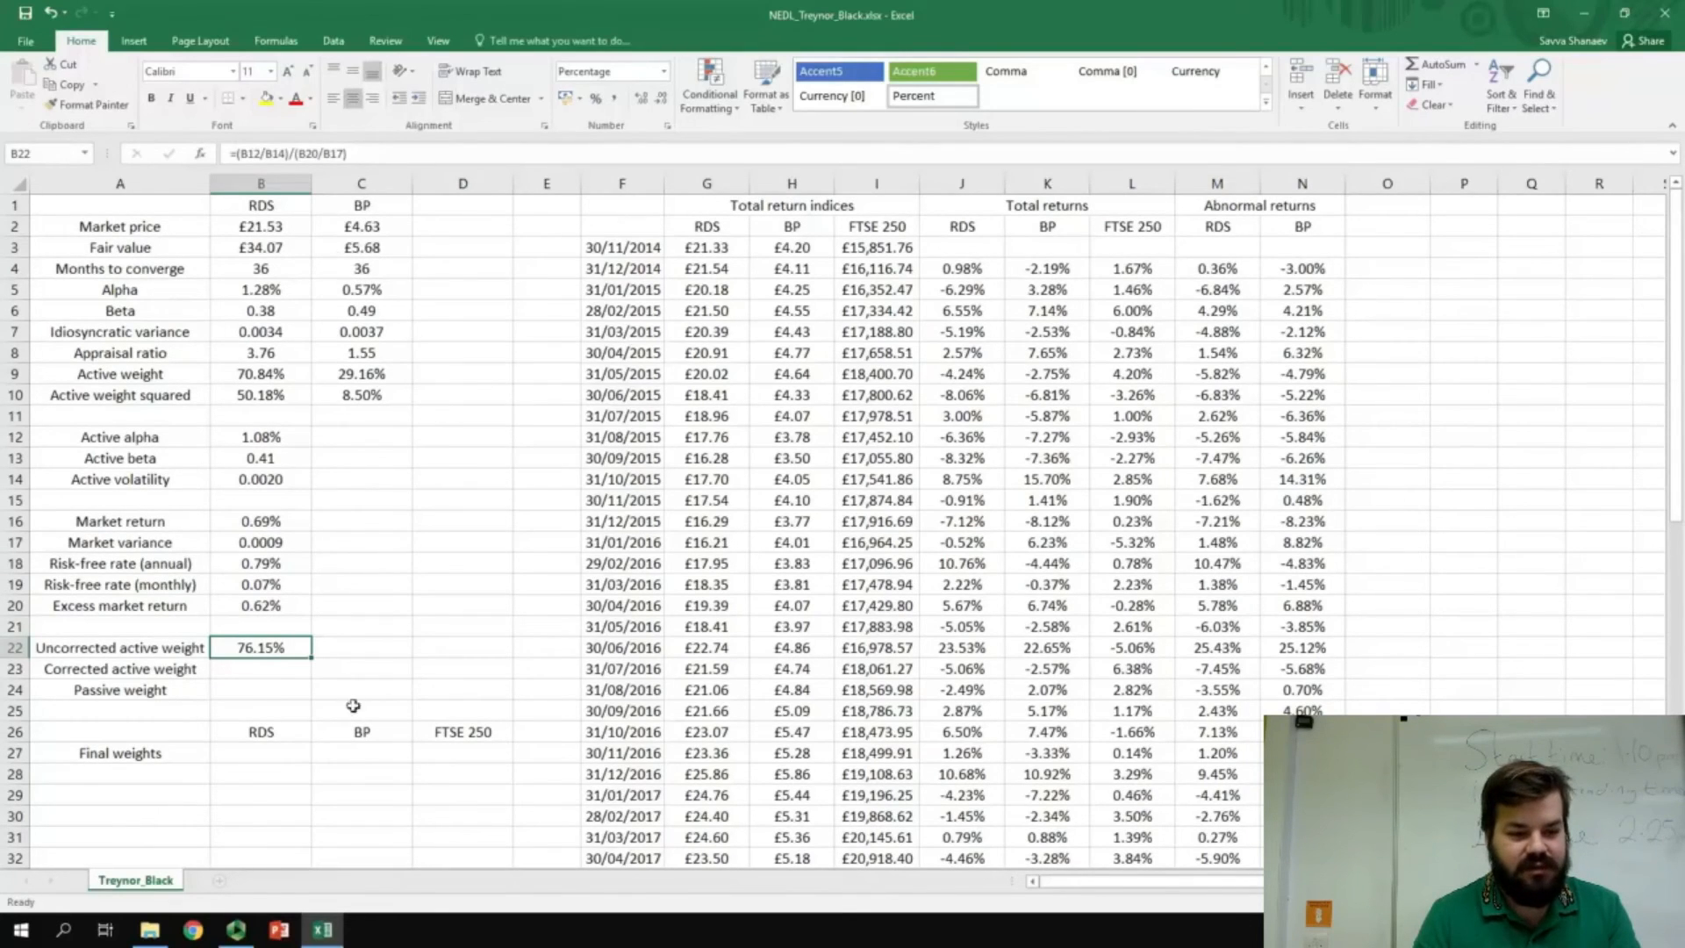
click(283, 671)
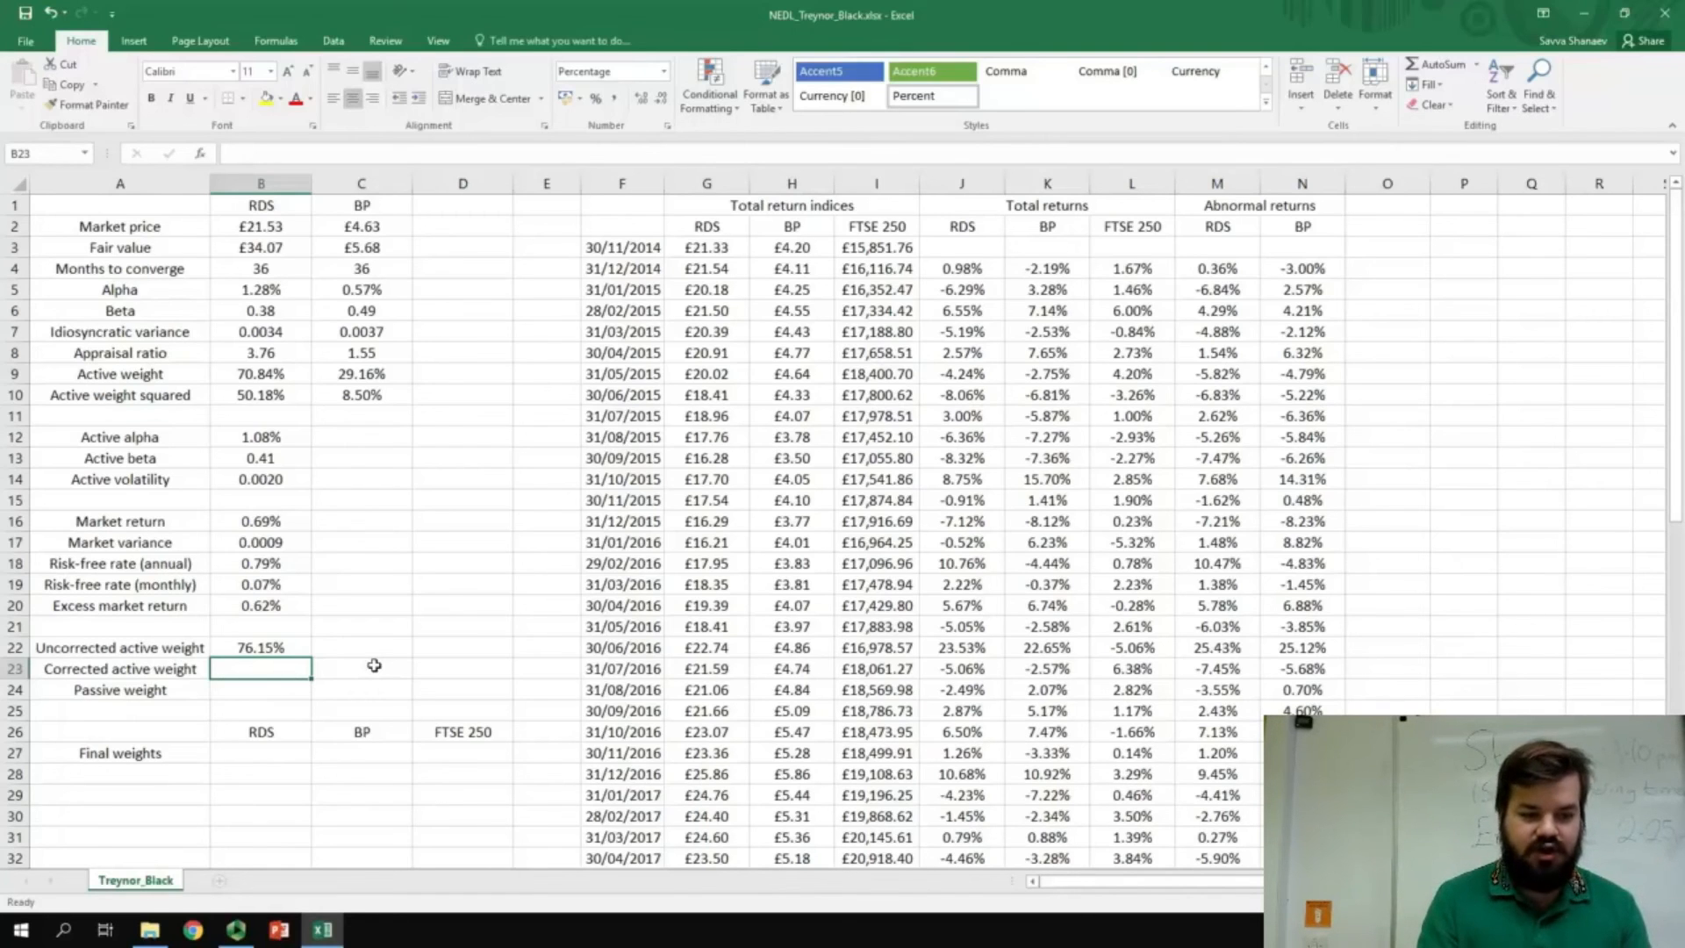
text(=)
key(Up)
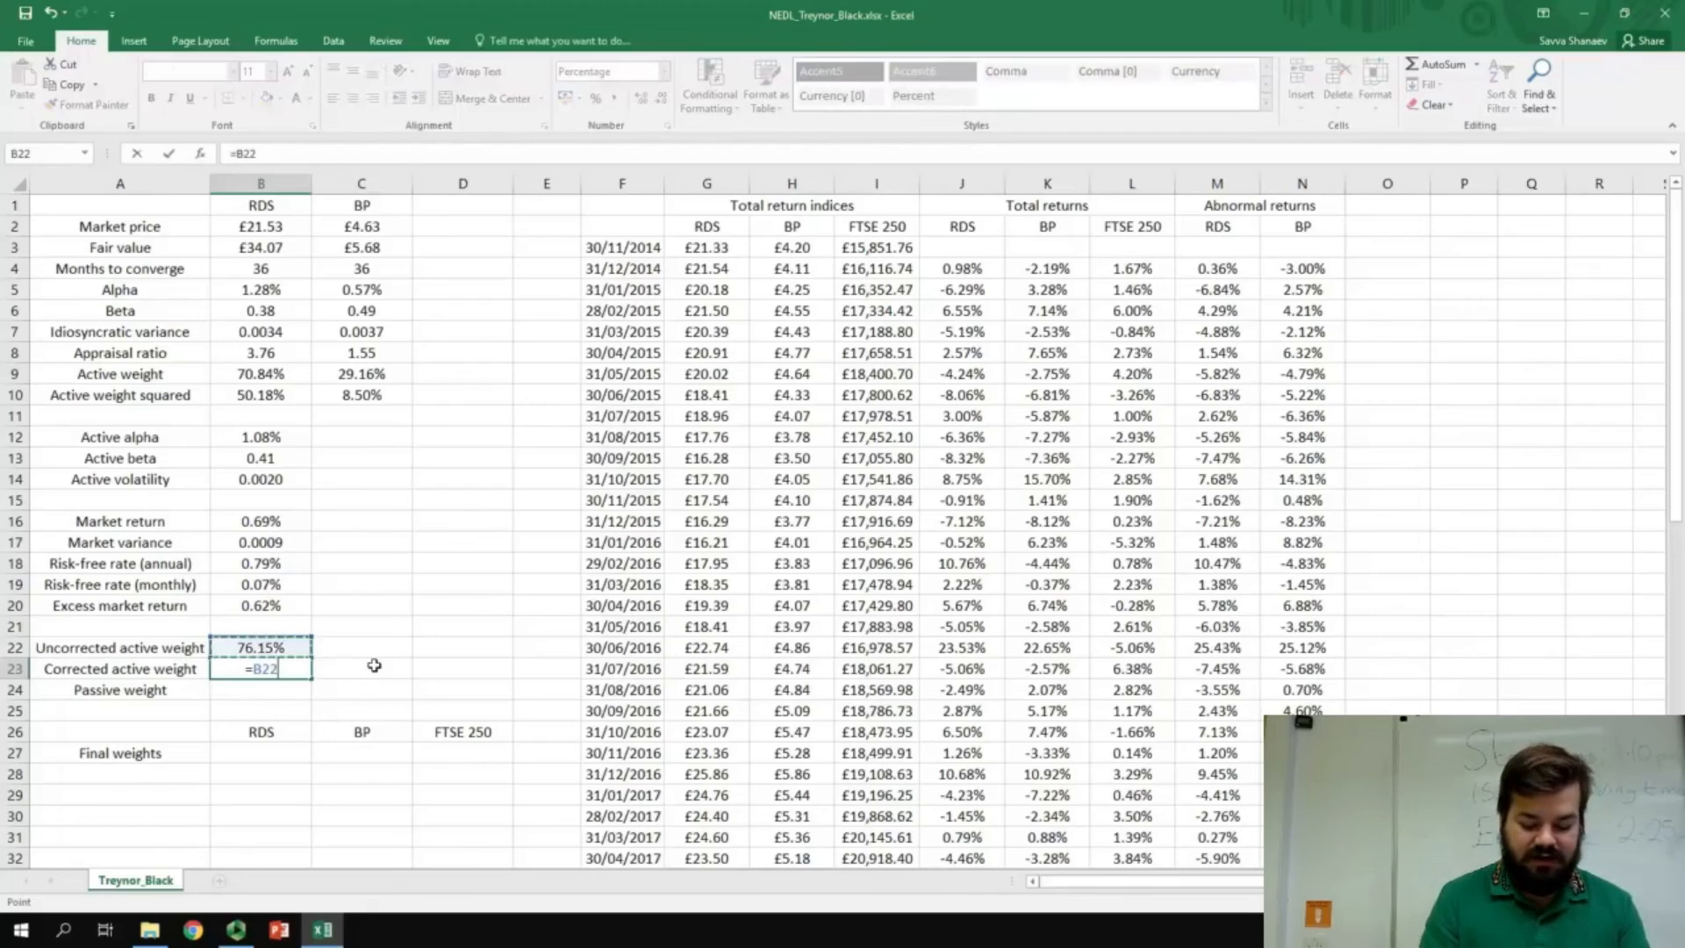
text(/(1+()
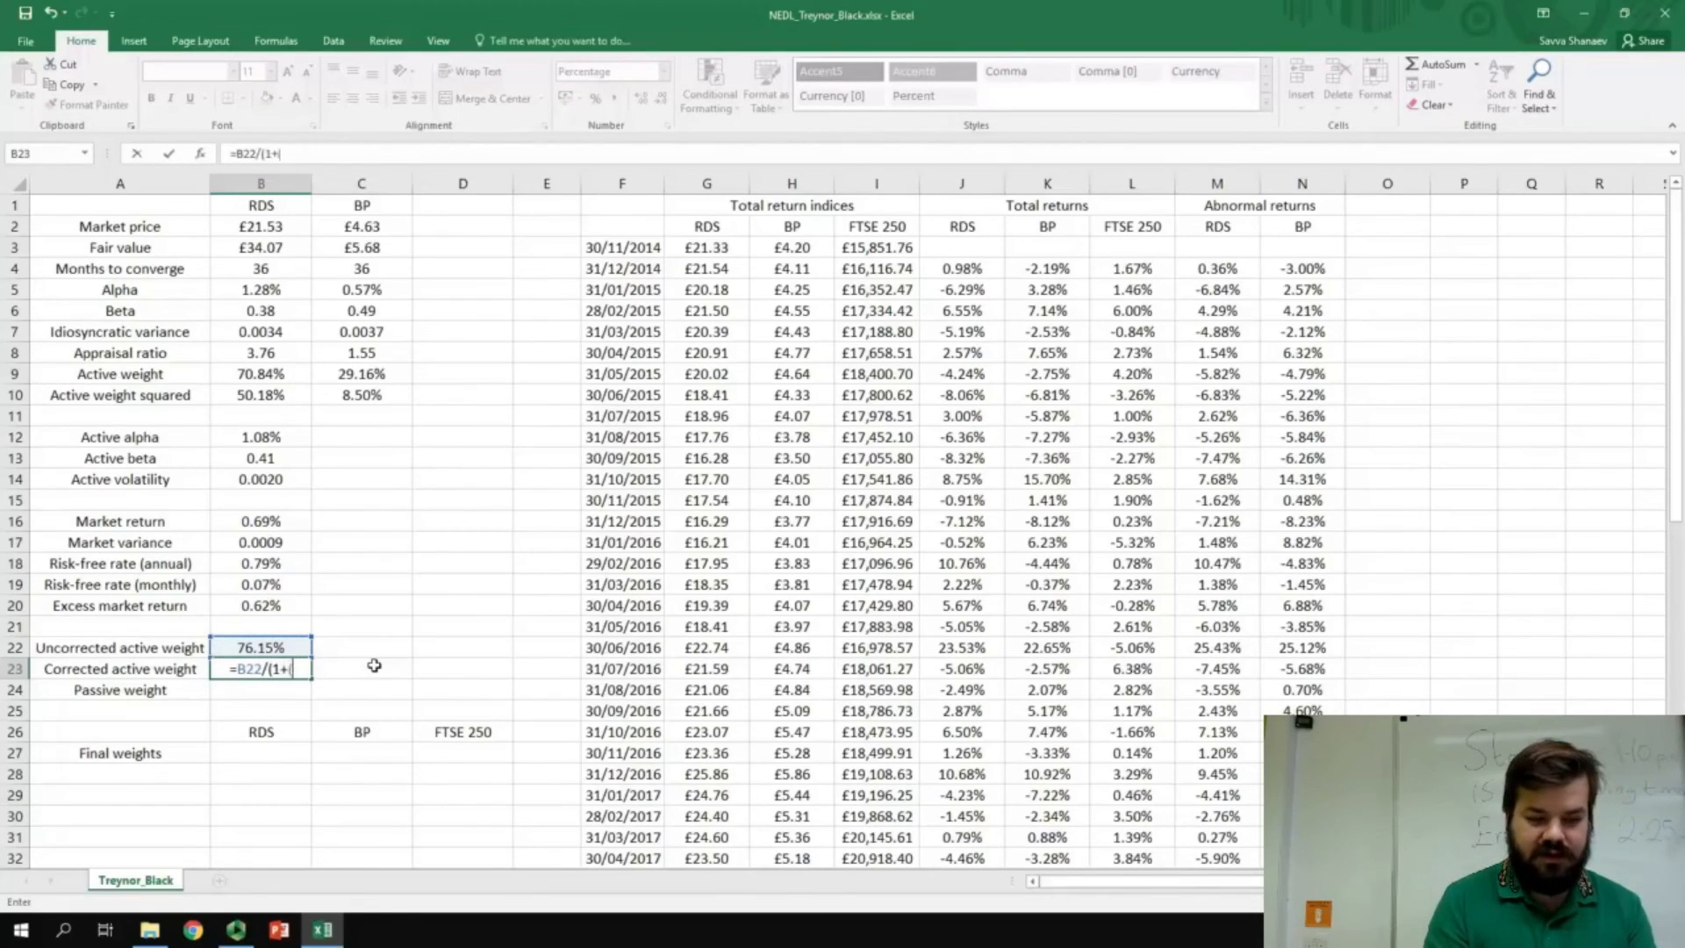
text(1-)
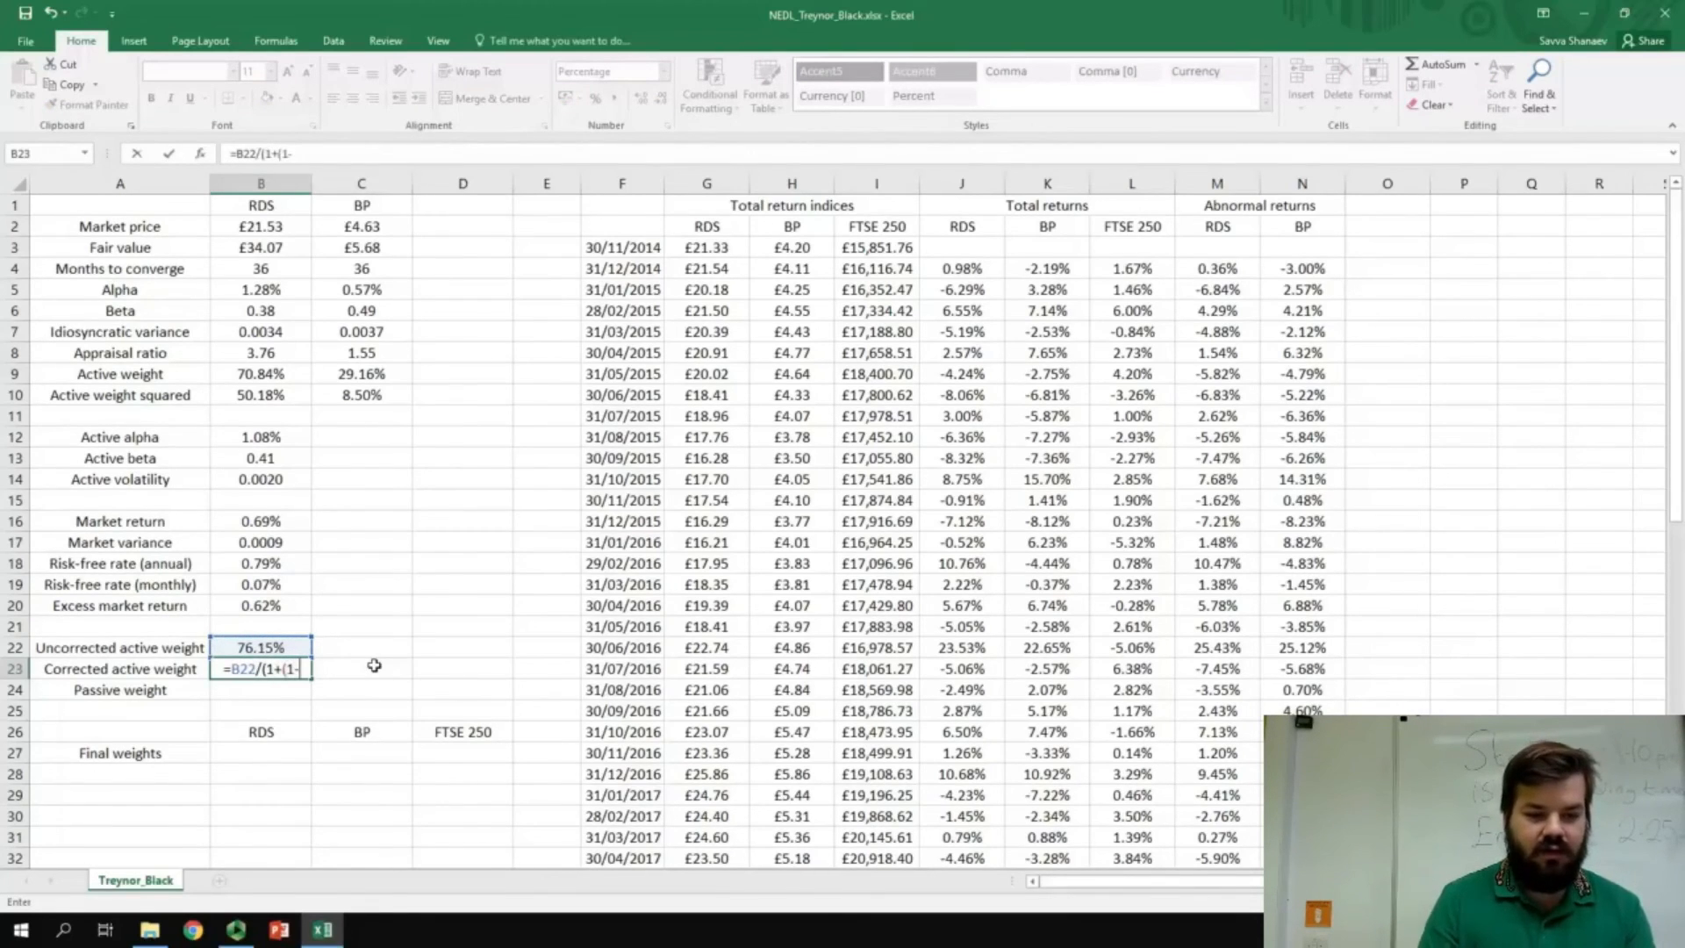
click(283, 461)
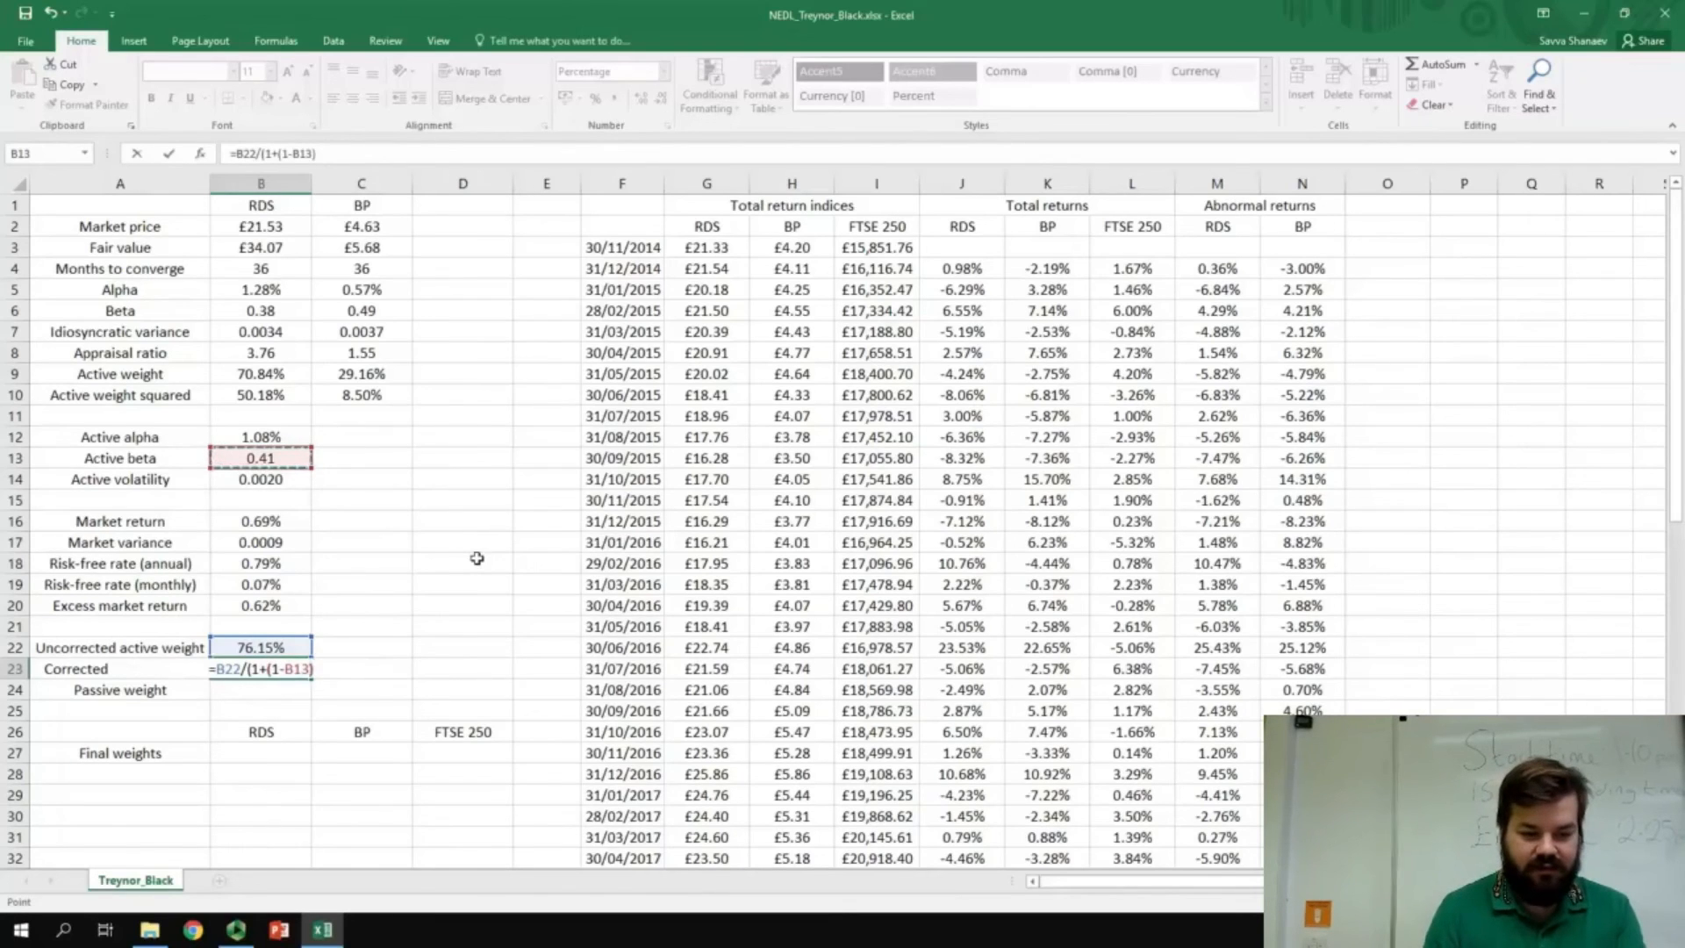
text()*)
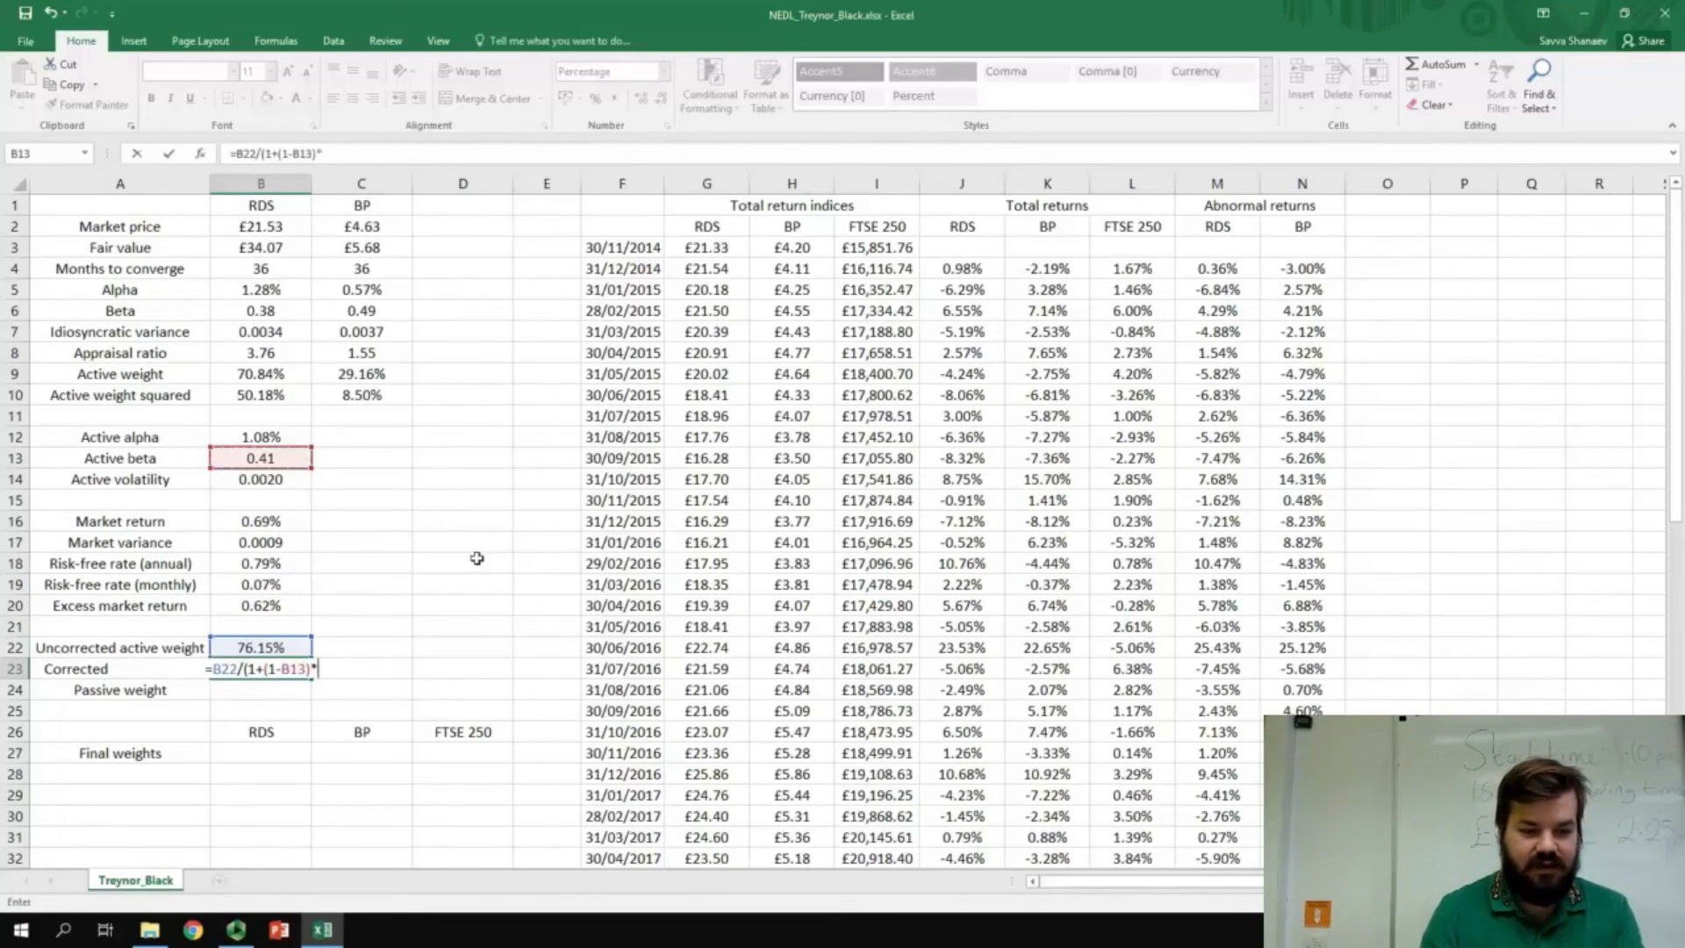
click(263, 647)
text())
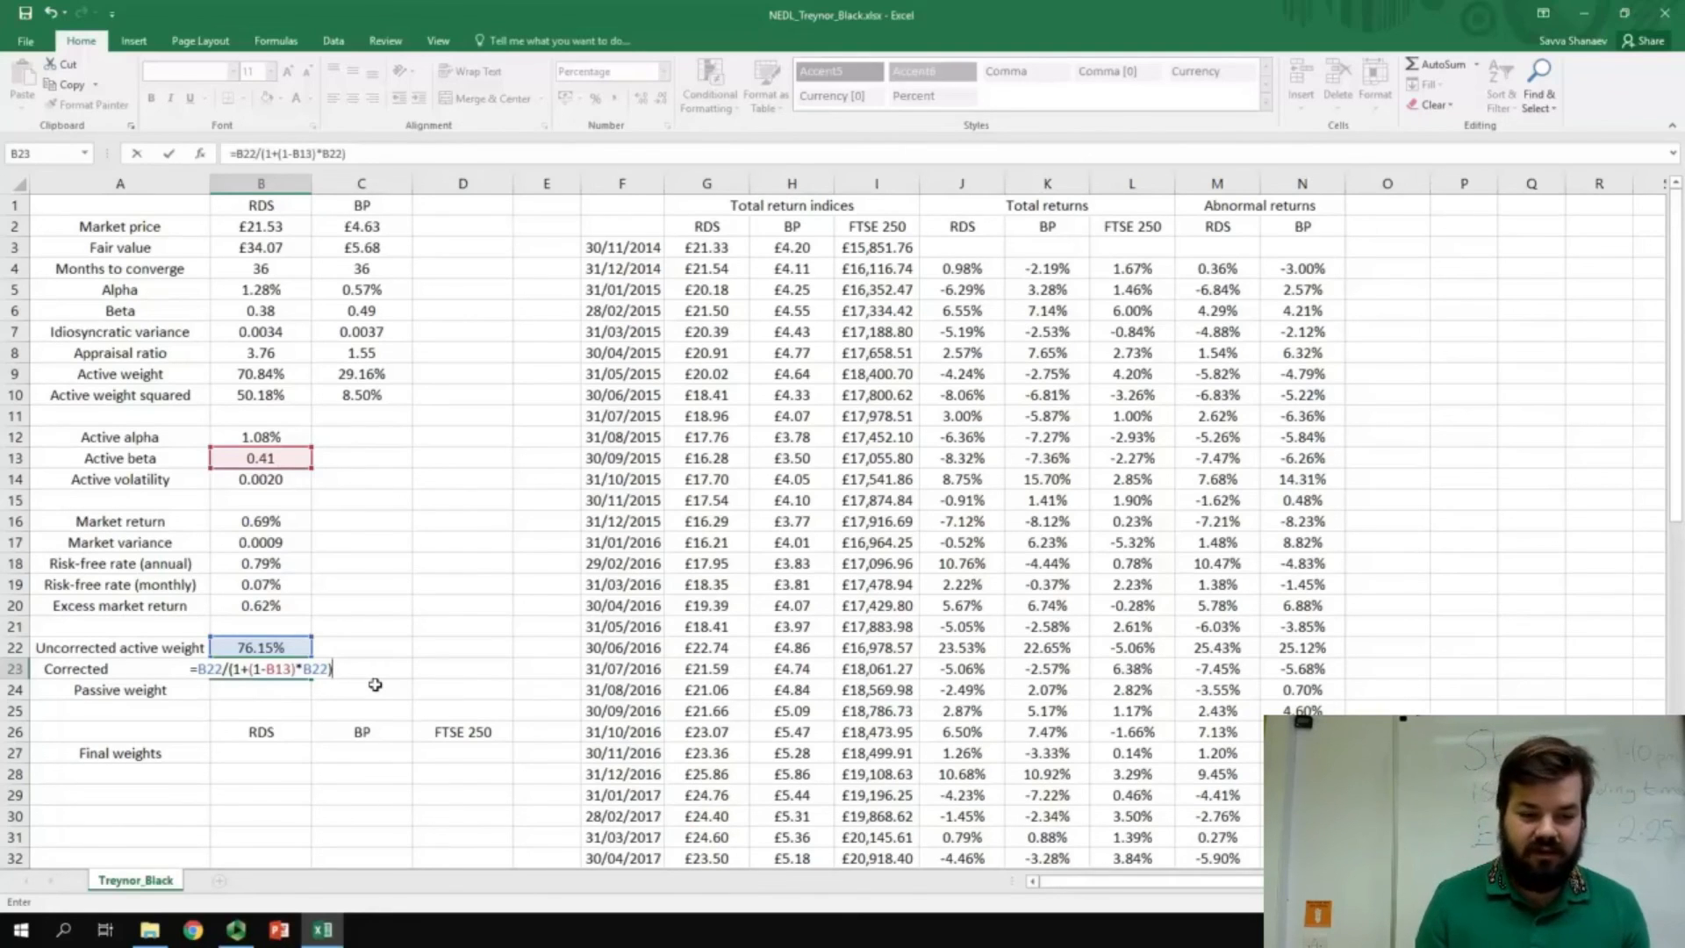
key(Return)
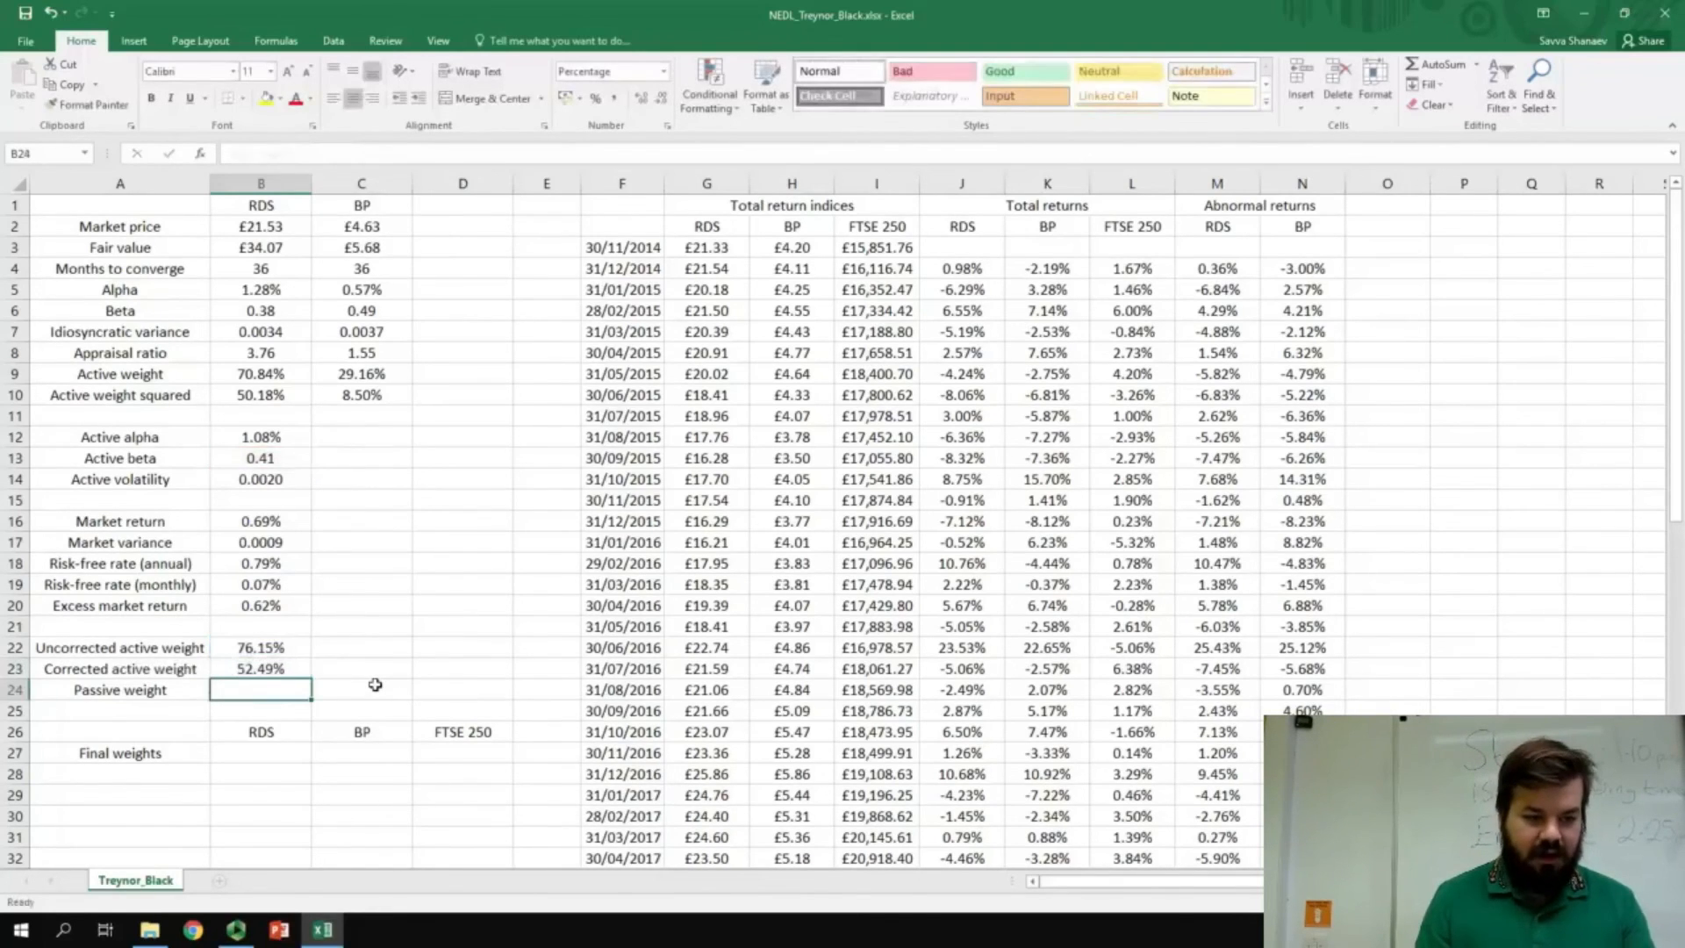
click(266, 455)
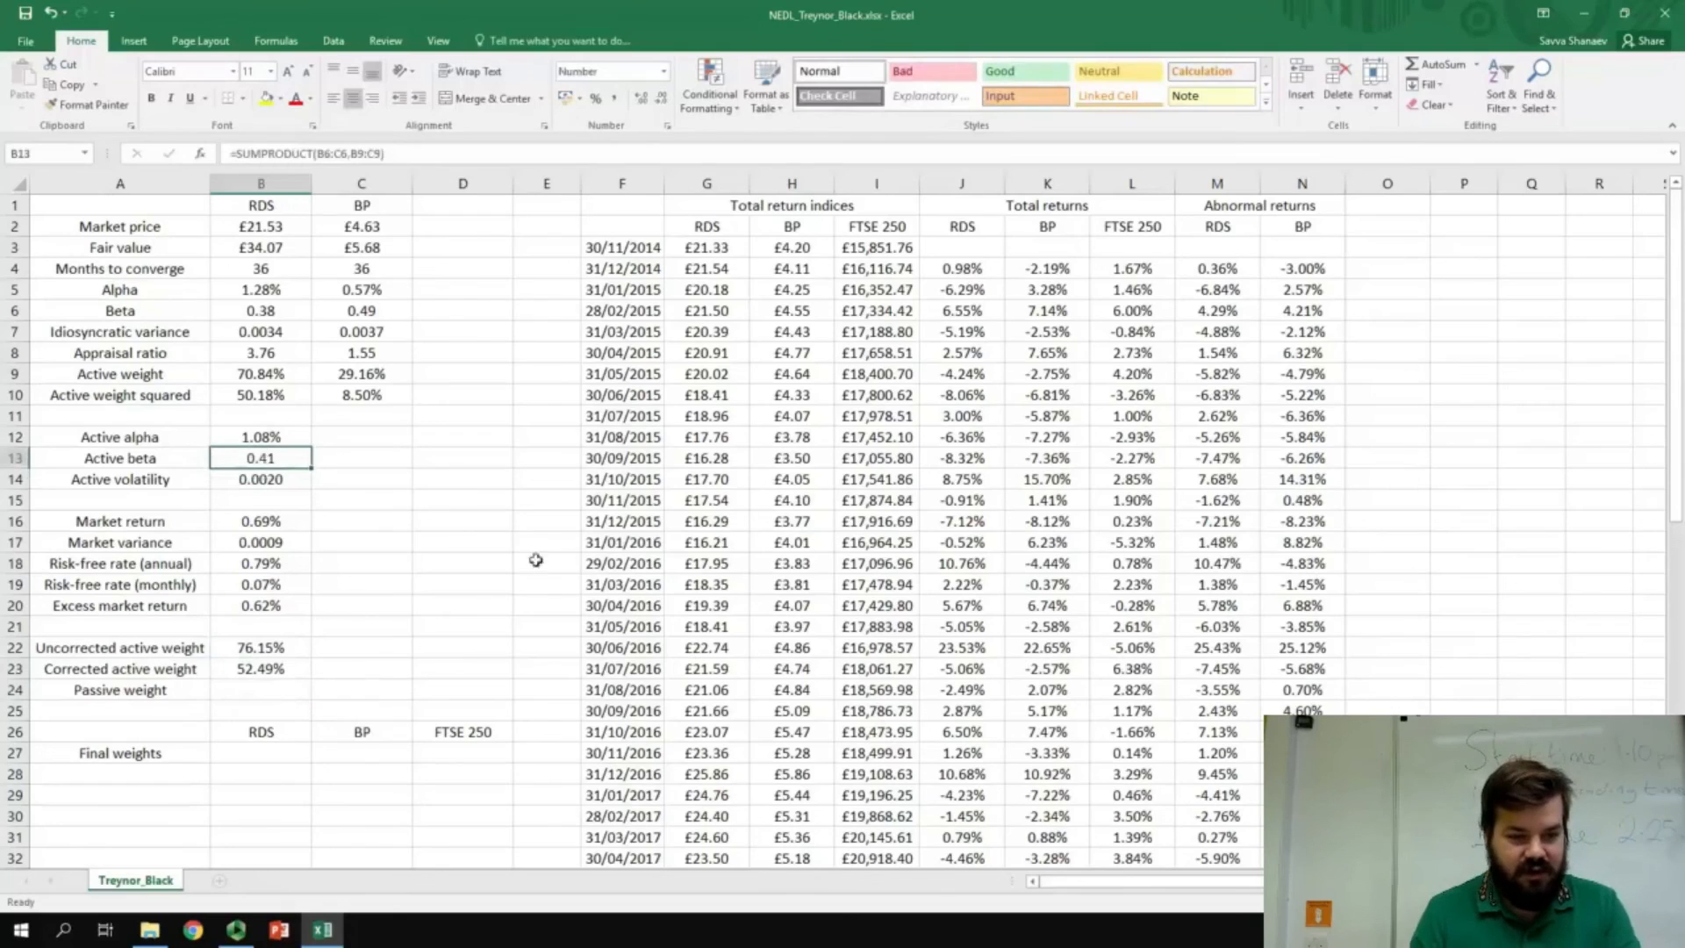
click(236, 671)
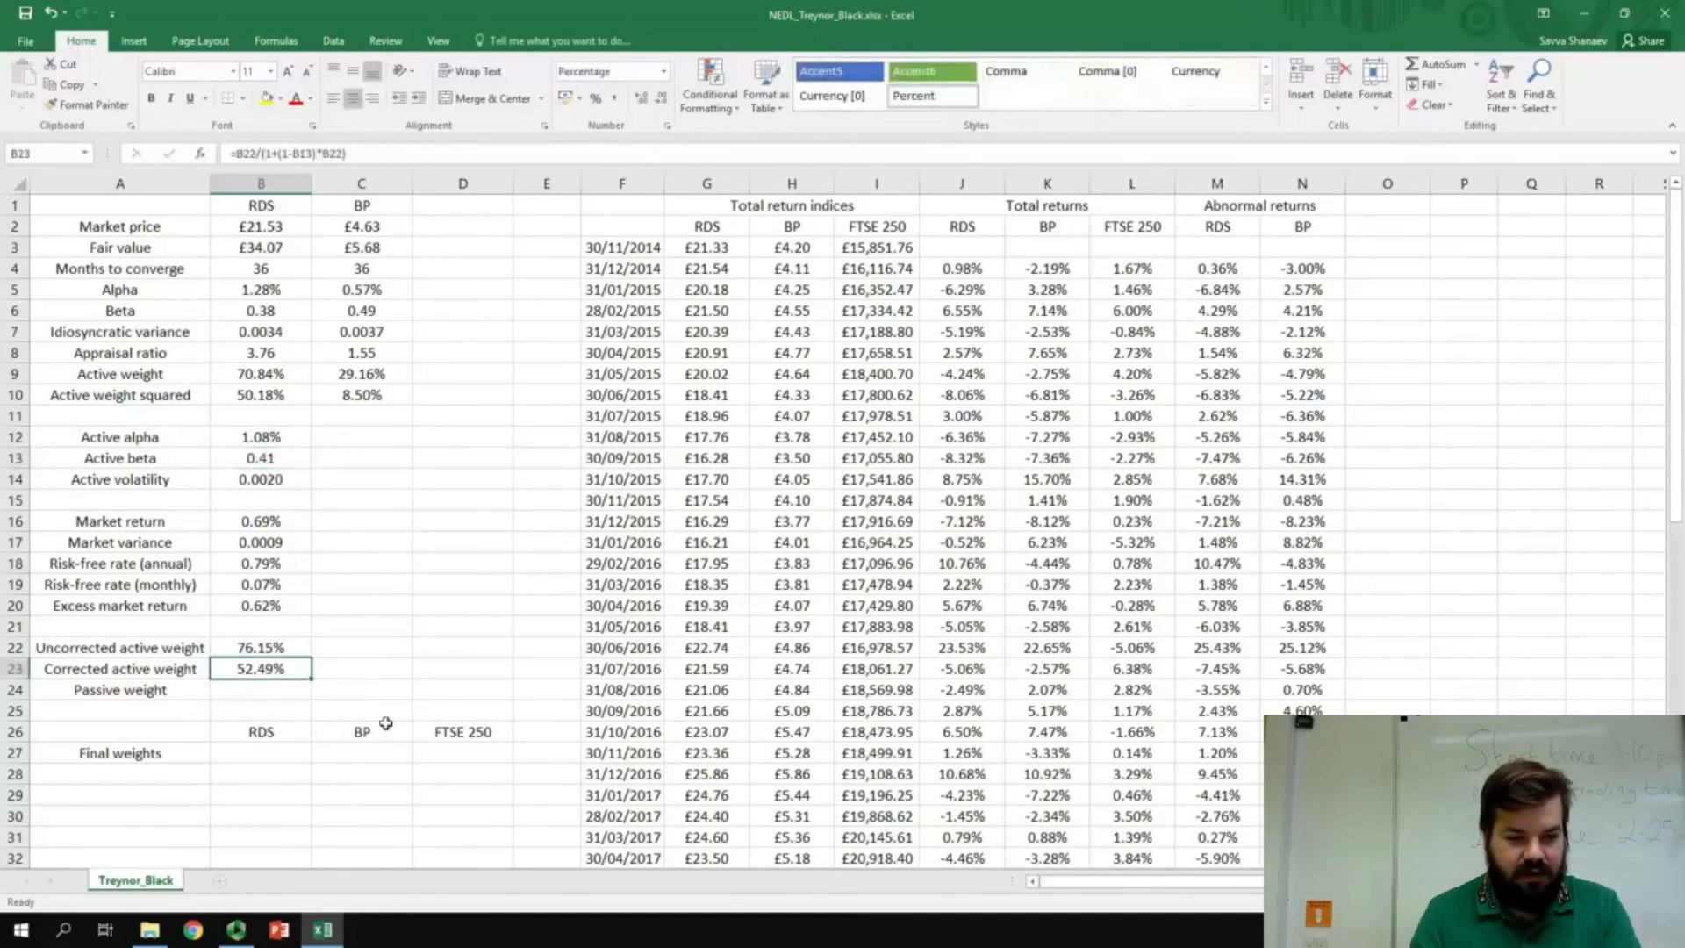
- Calculate the passive weight in B24 as one minus the corrected active weight, =1-B23
click(279, 651)
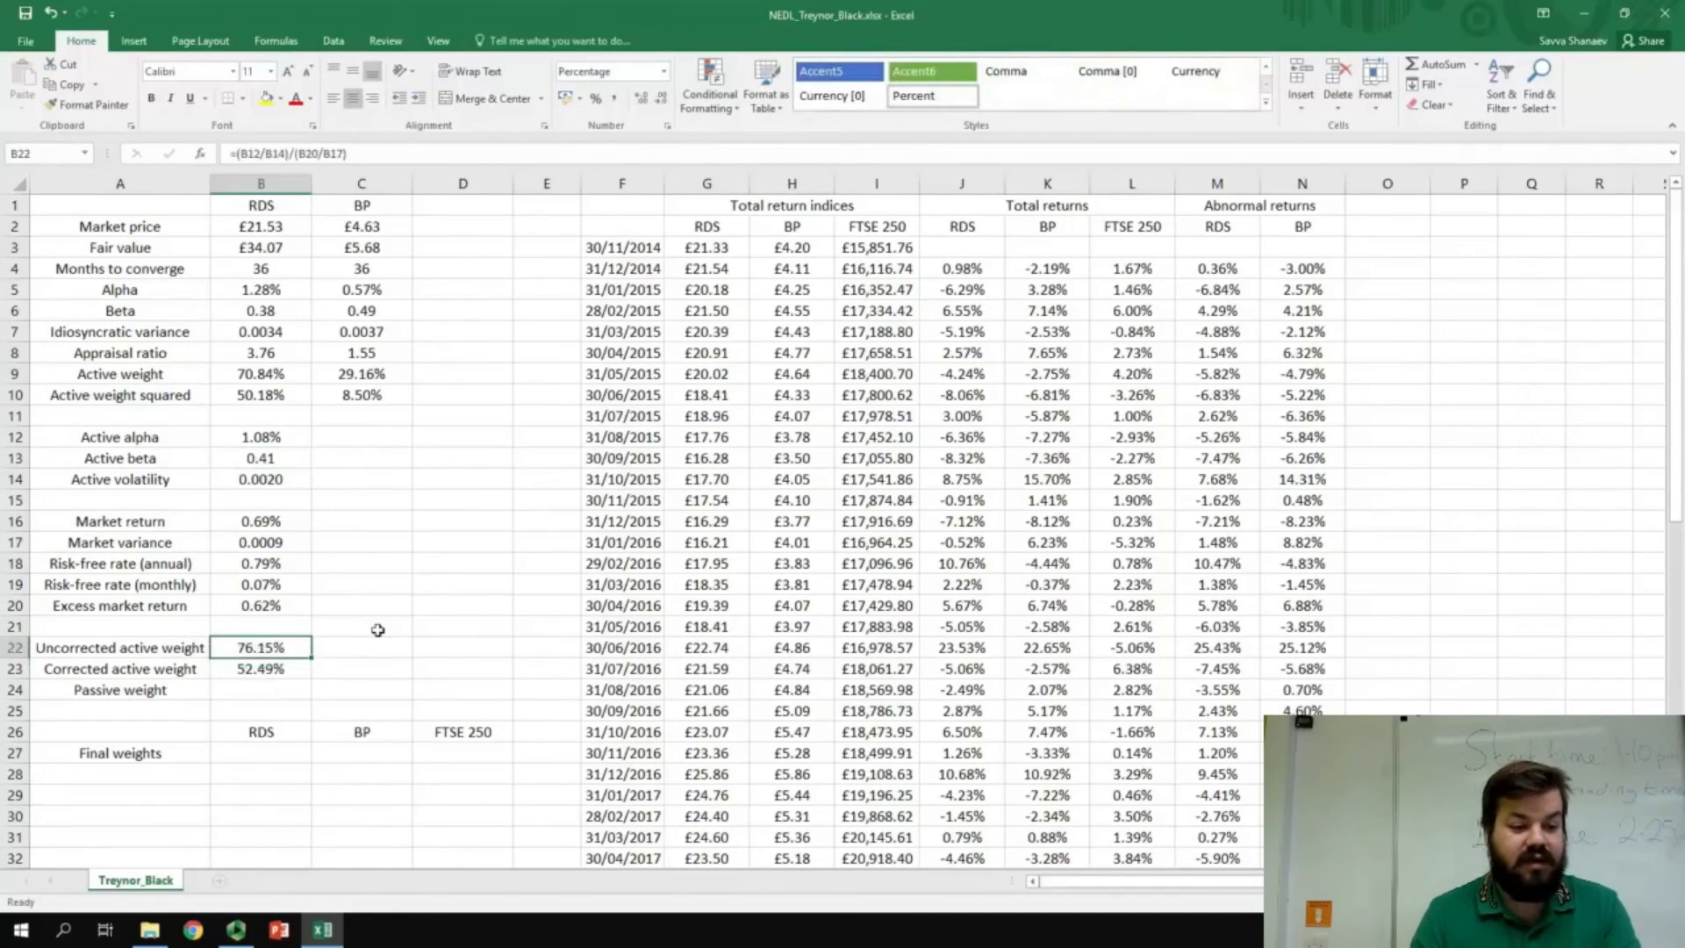
click(276, 677)
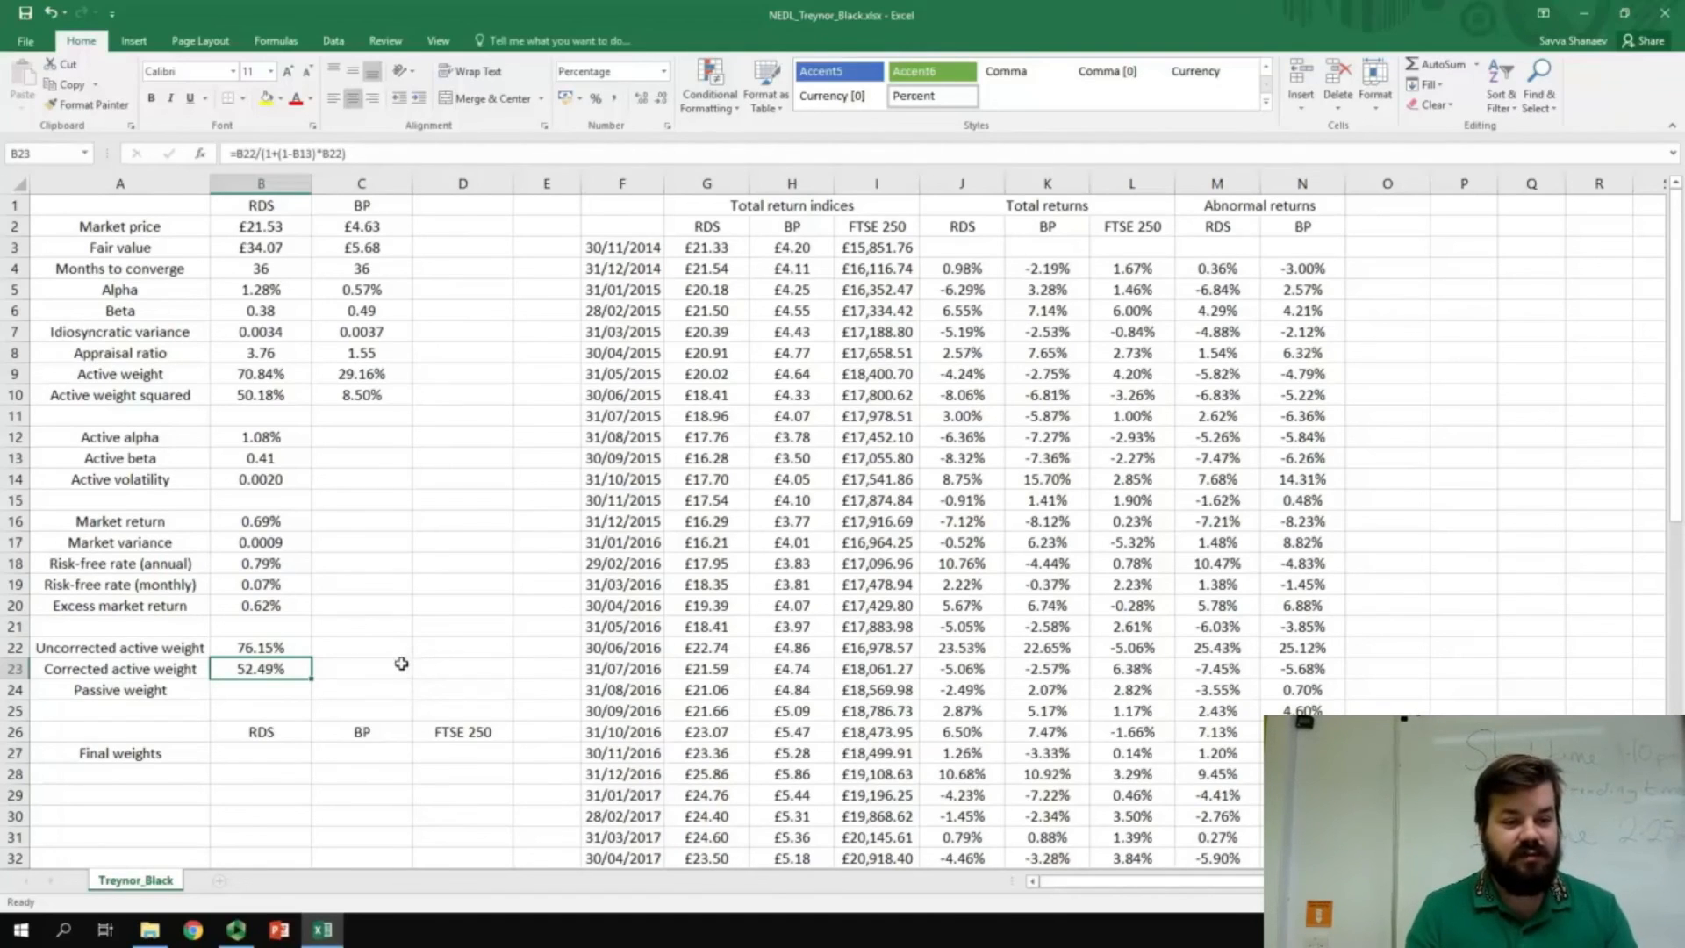
click(263, 692)
text(=)
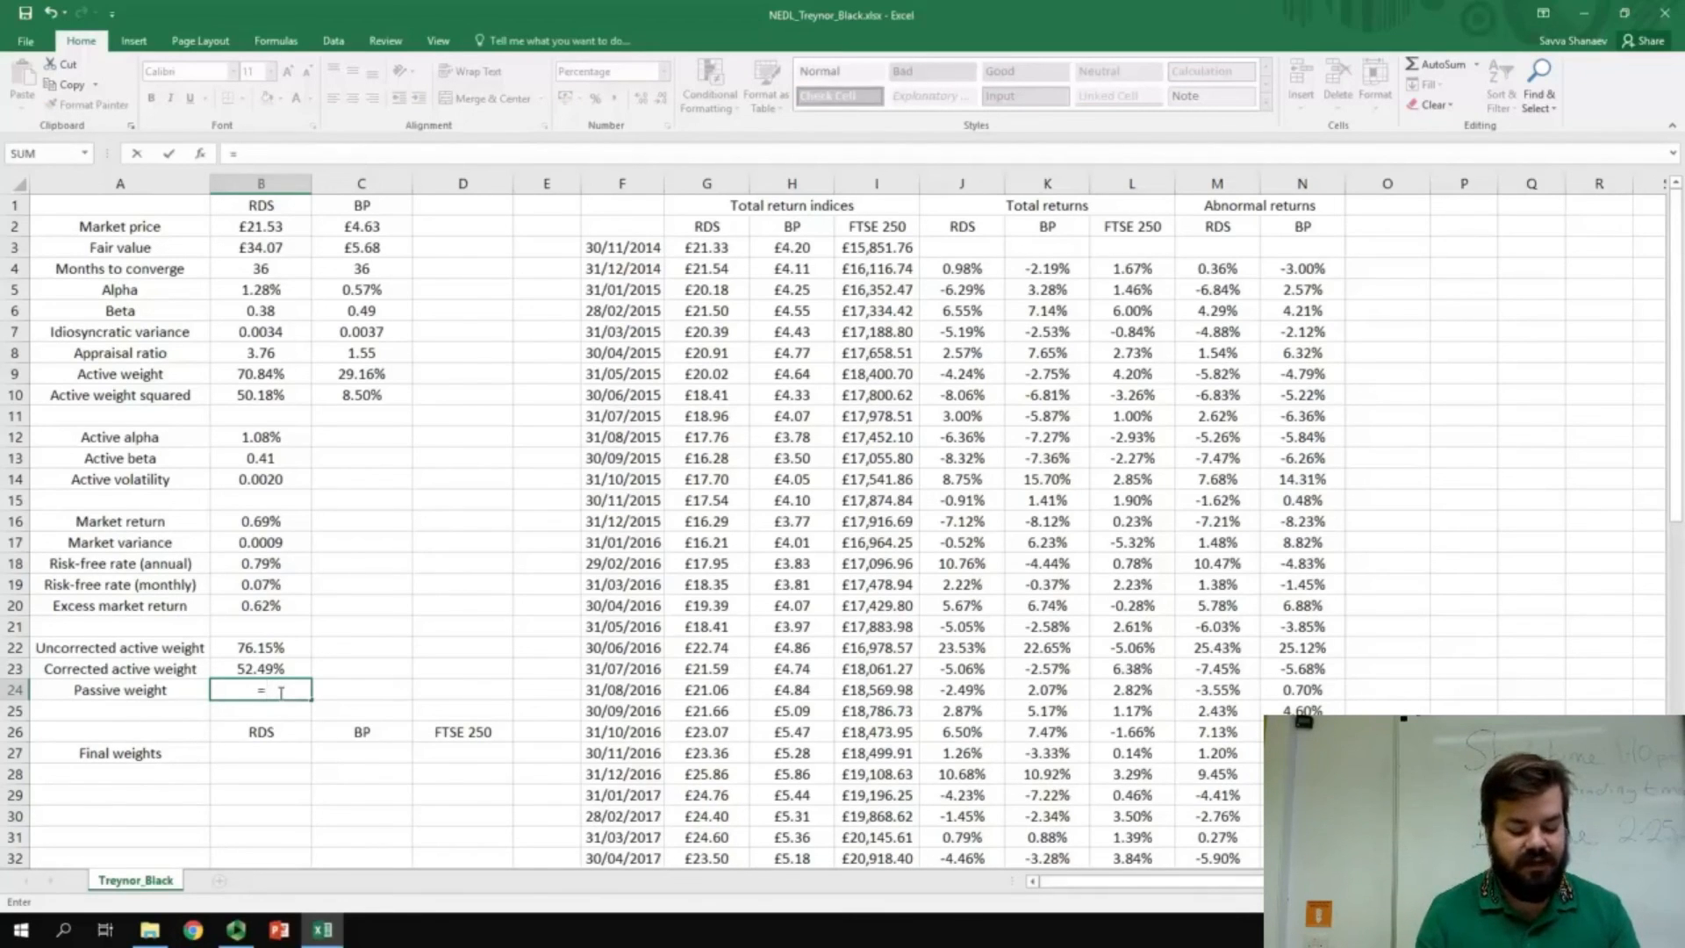
text(1-)
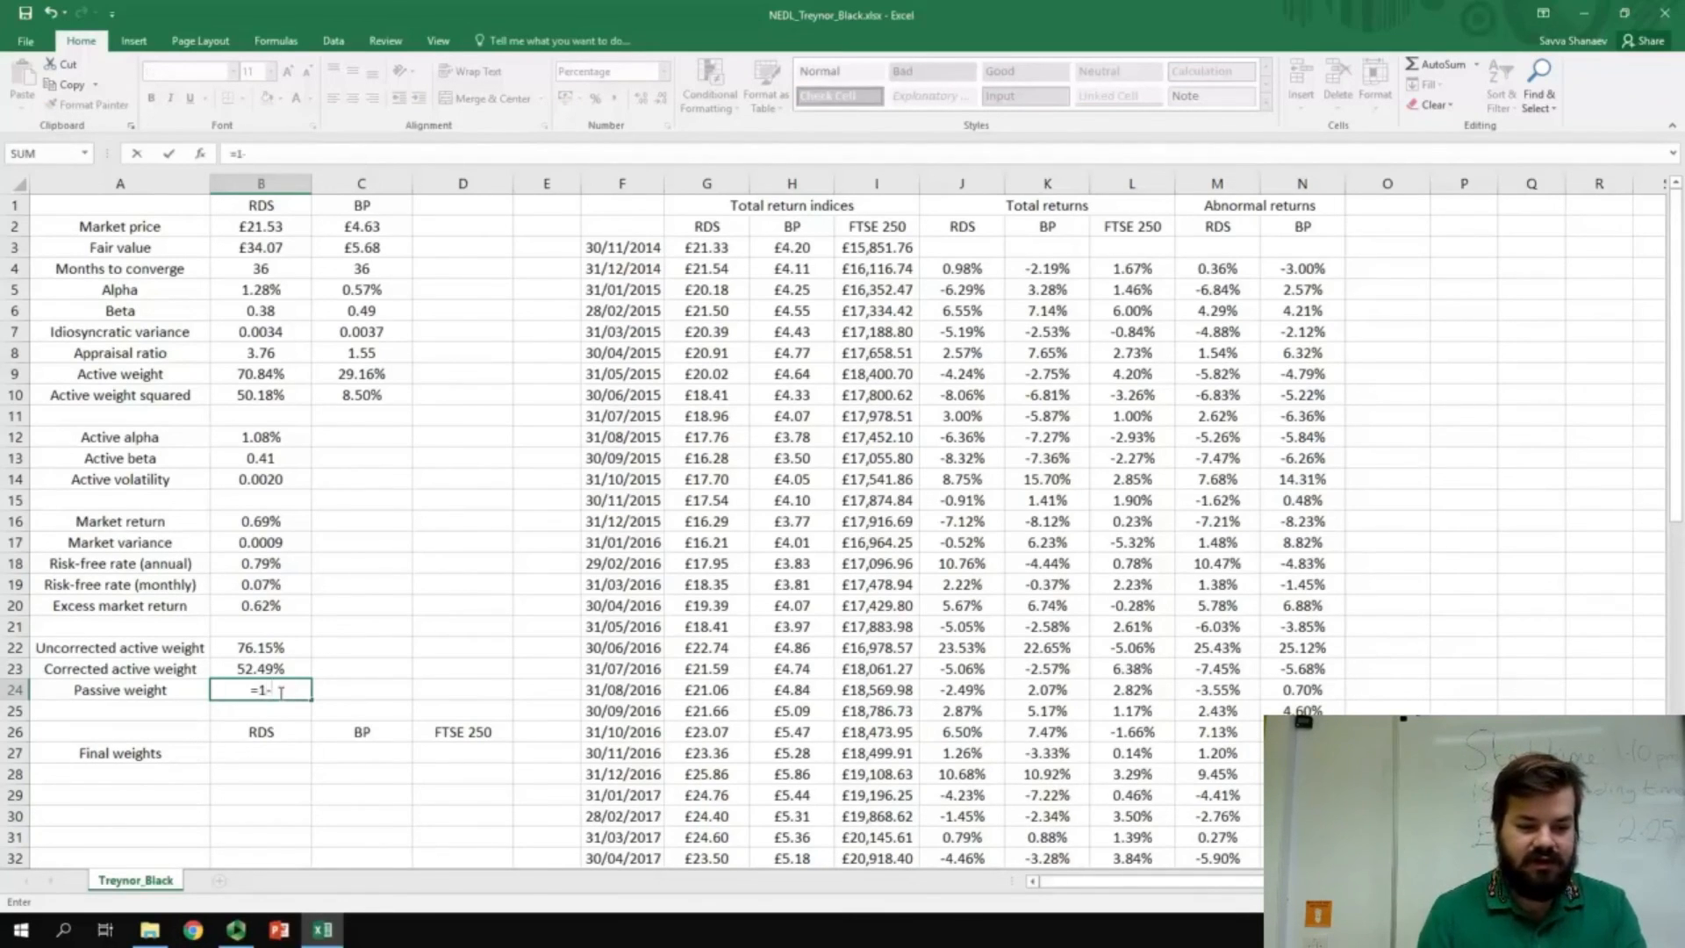
click(263, 669)
key(Return)
key(Up)
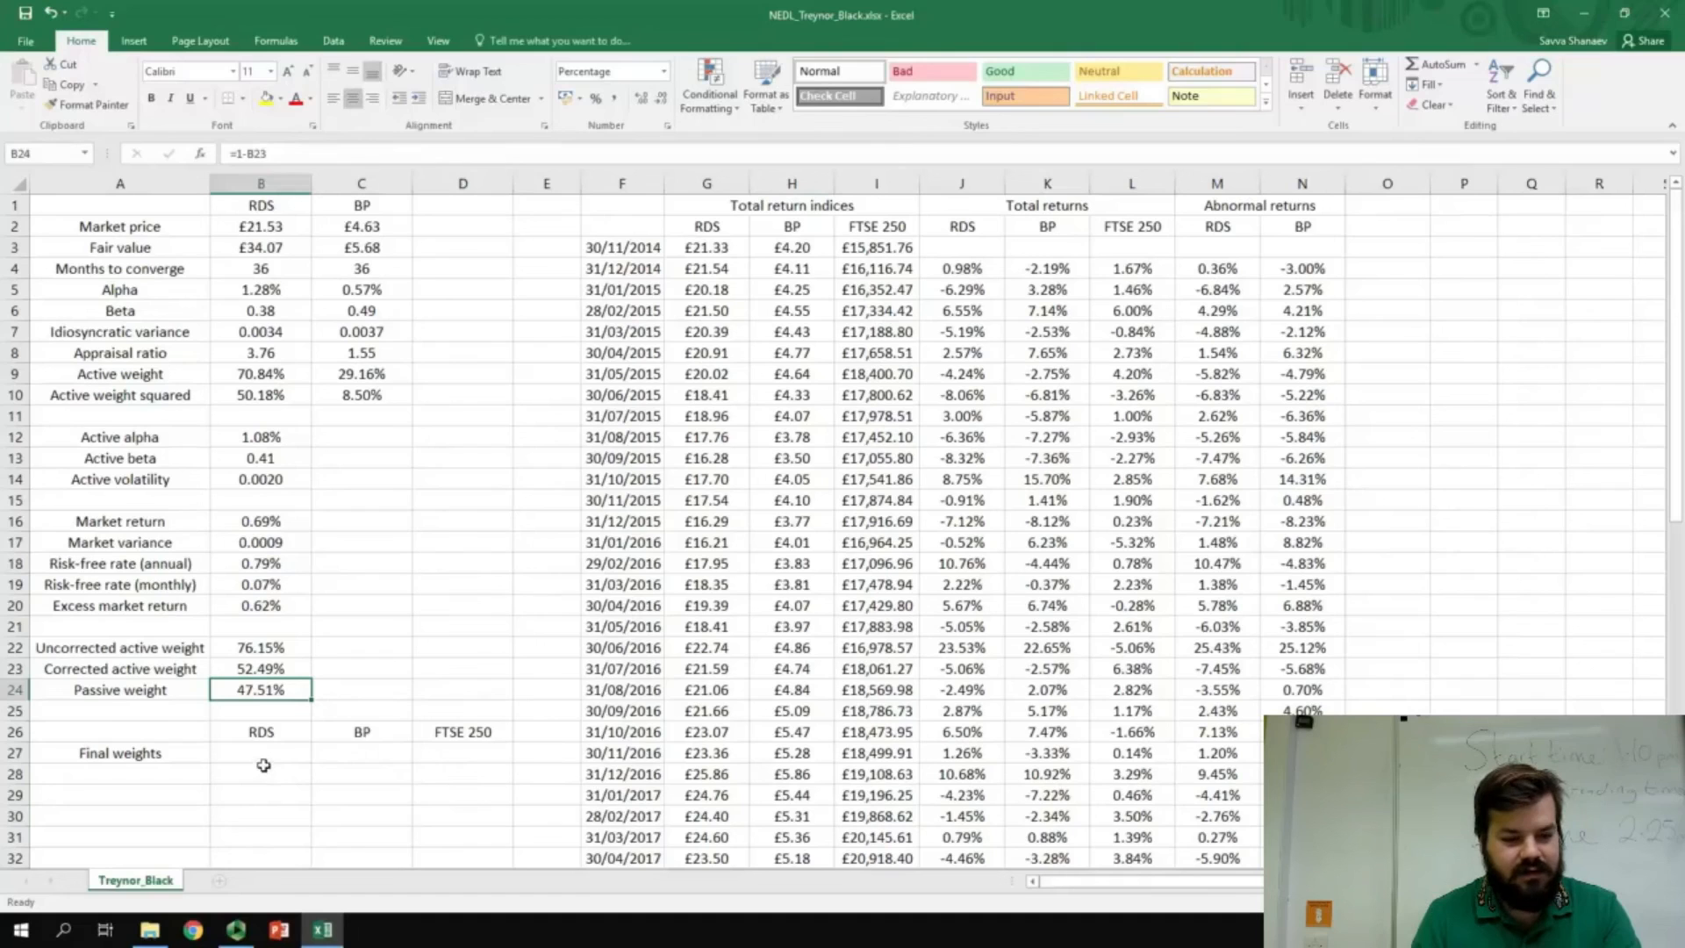
- Set the FTSE 250 final weight in D27 equal to the passive weight, =B24
click(264, 733)
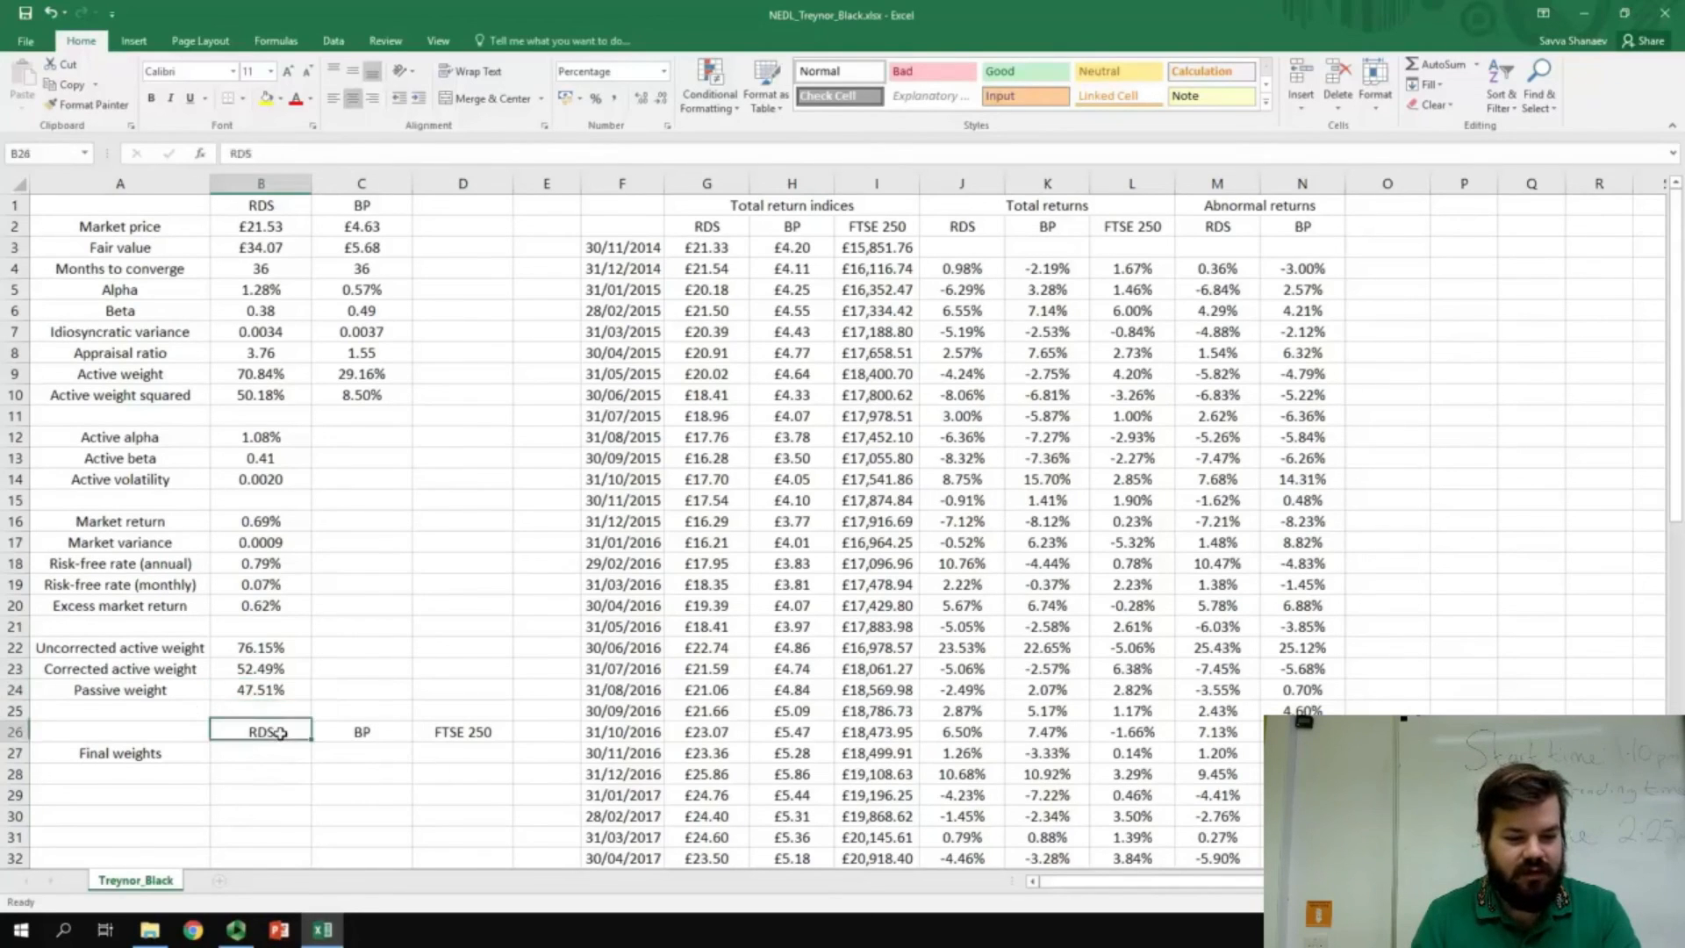
click(356, 734)
click(452, 735)
click(478, 754)
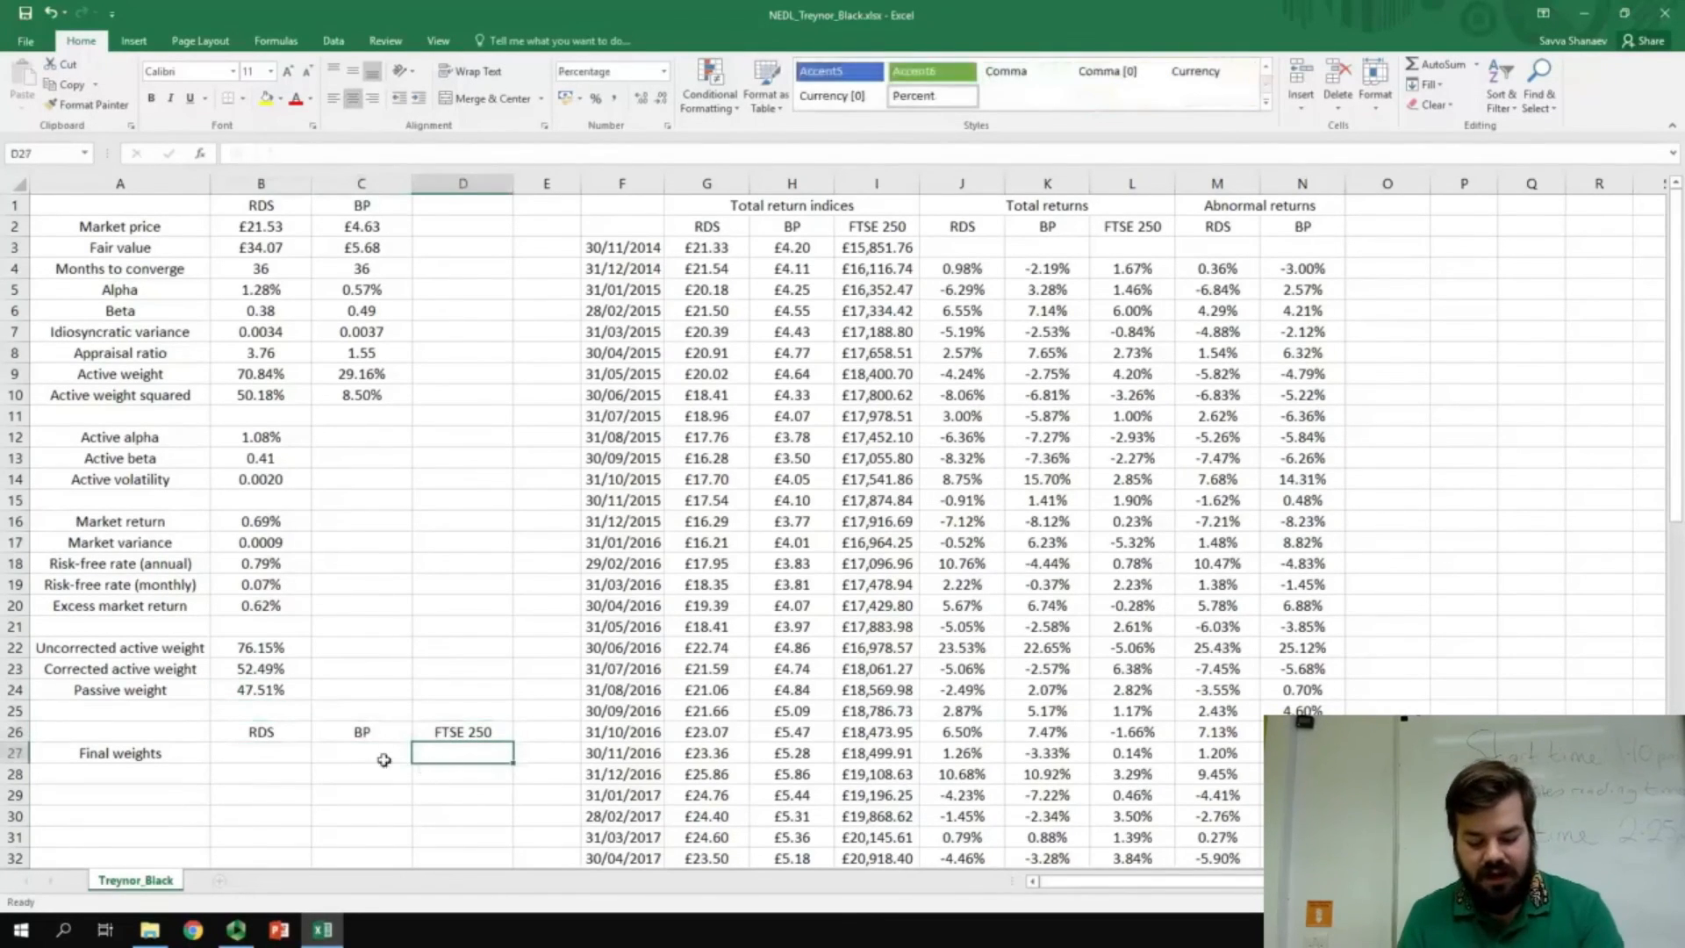
text(=)
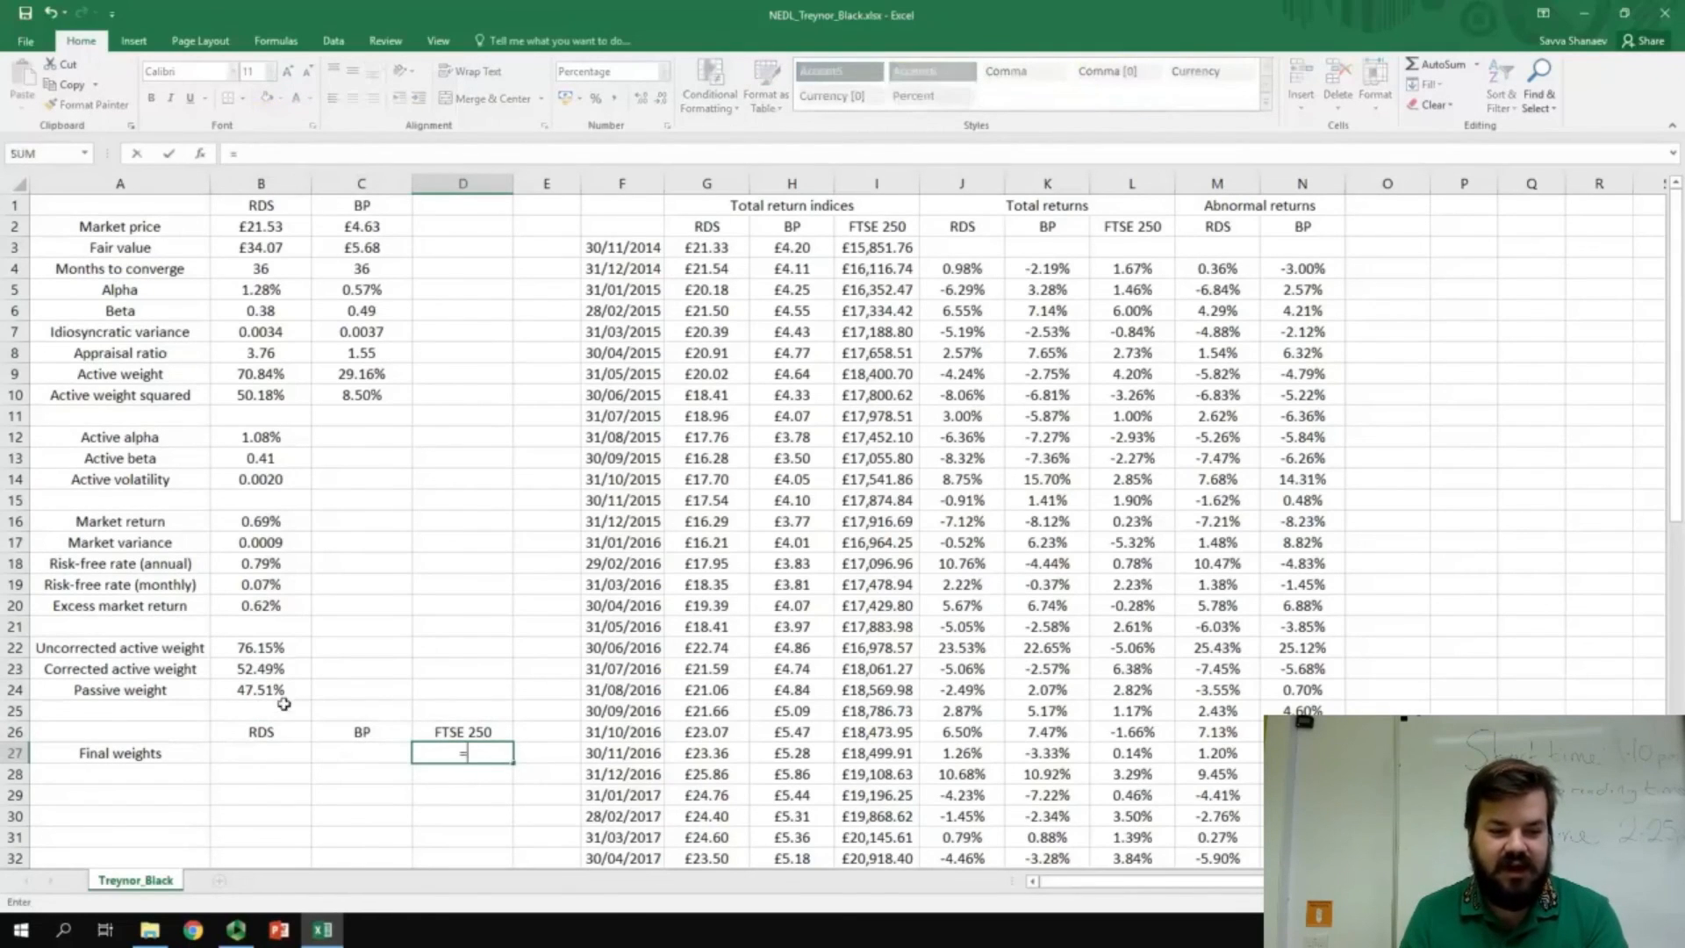
click(264, 690)
key(Return)
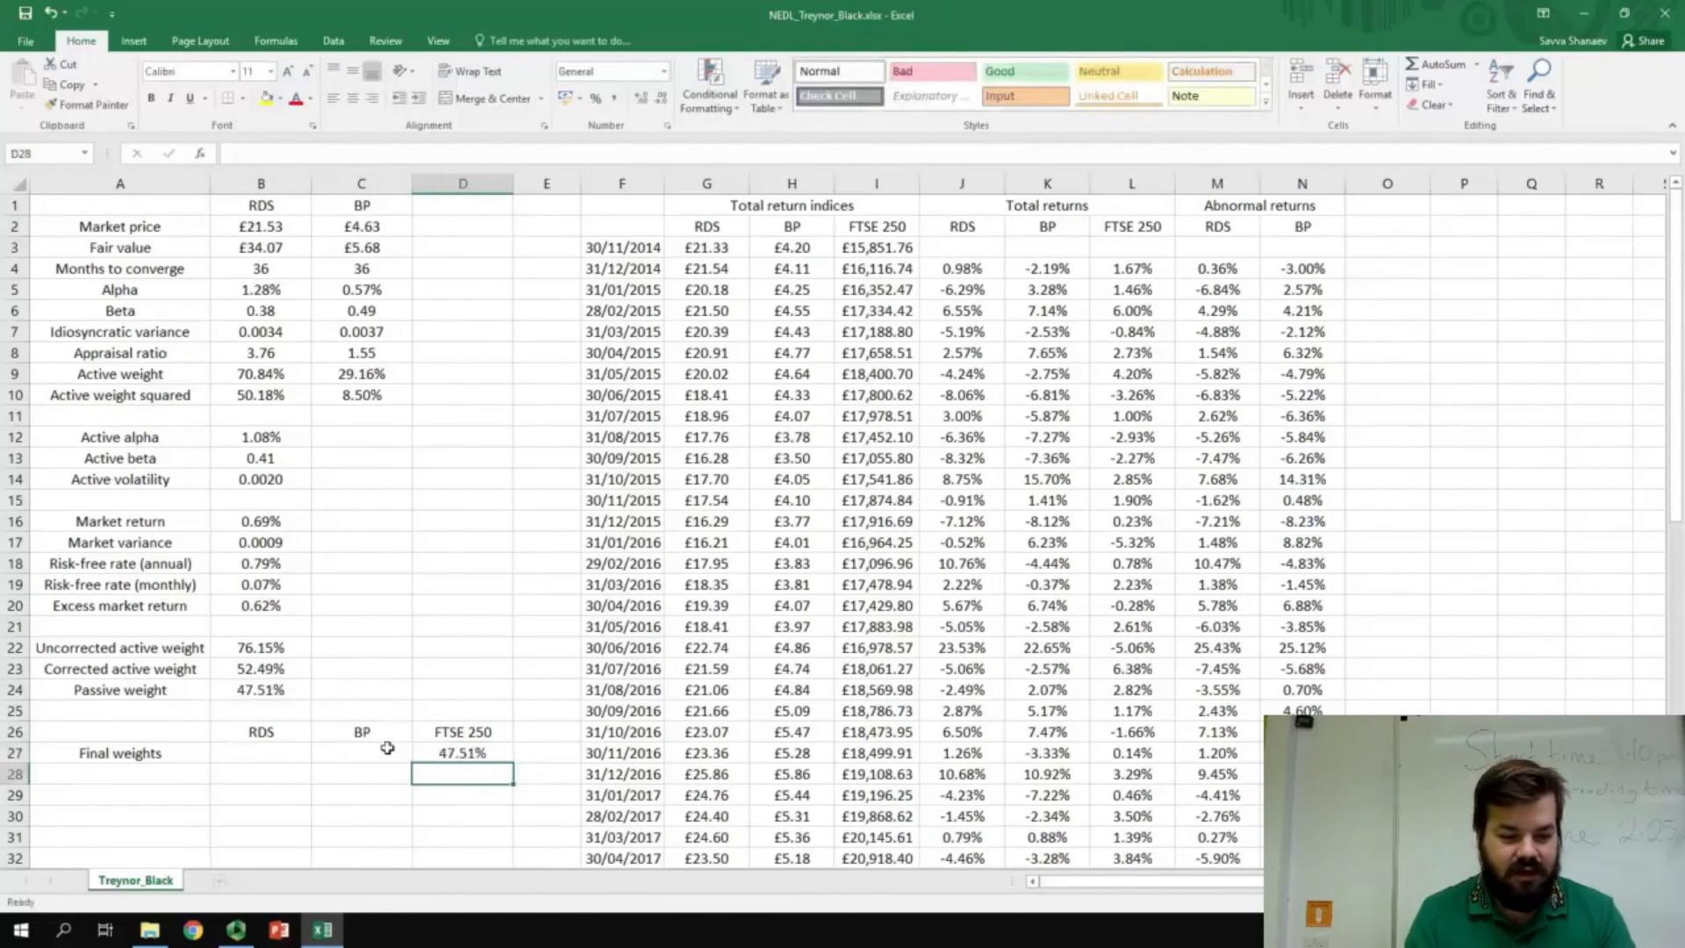
- Calculate the RDS final weight in B27 as corrected active weight times the RDS active weight, =B23*B9
click(272, 751)
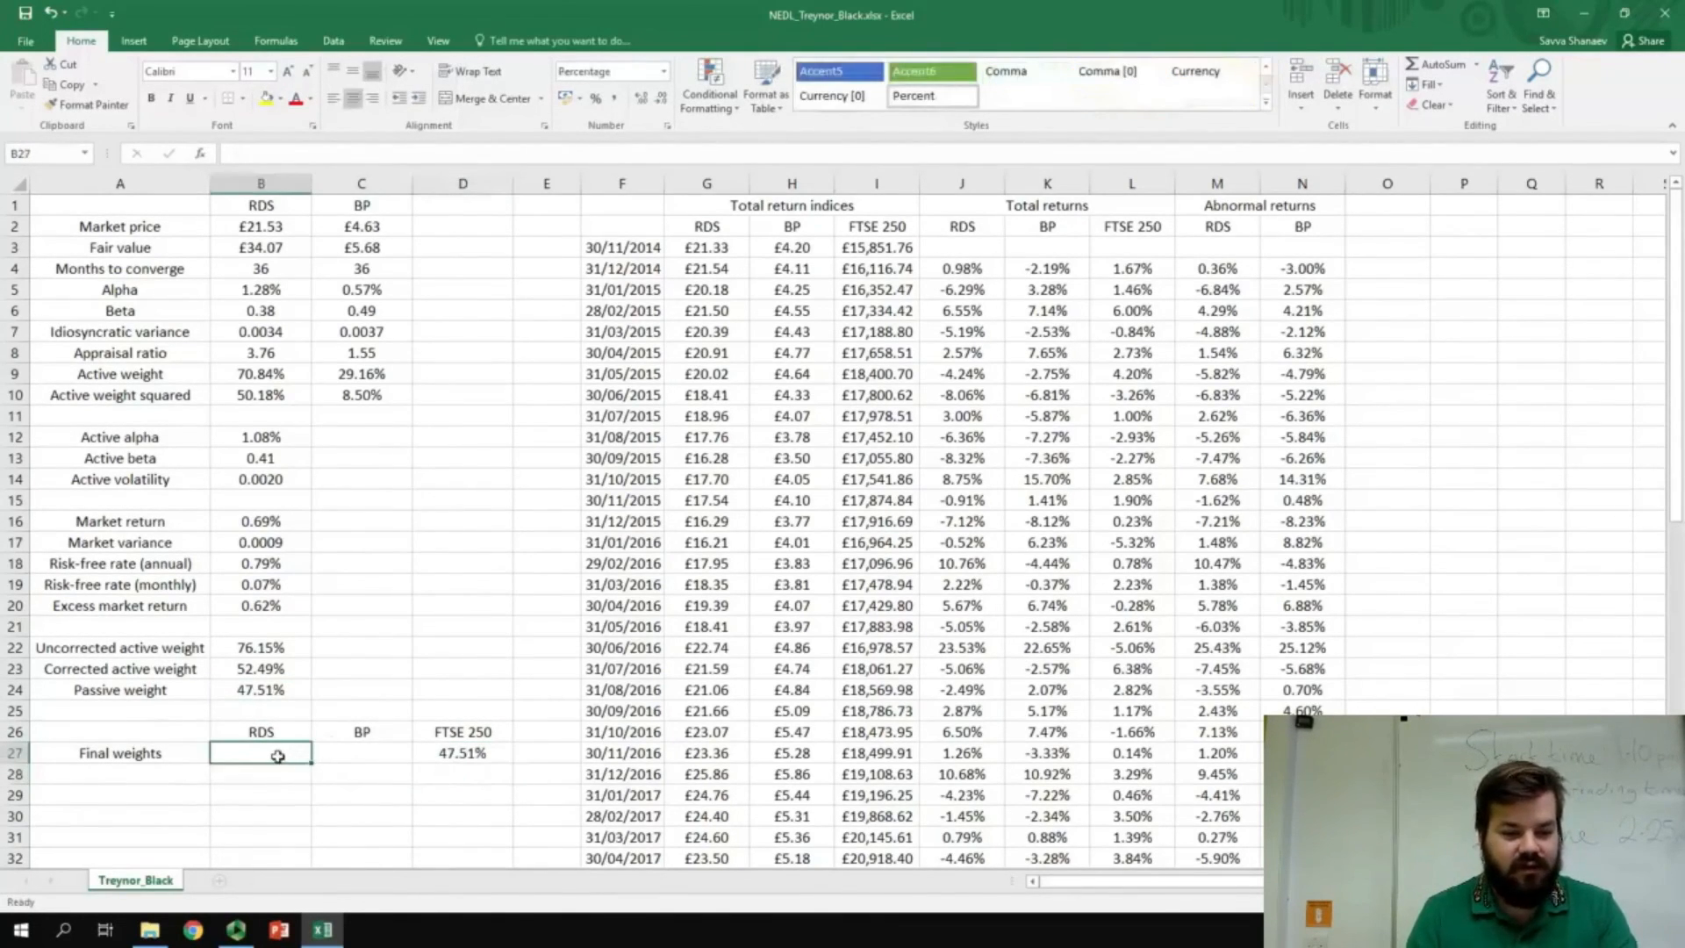
text(=)
click(268, 667)
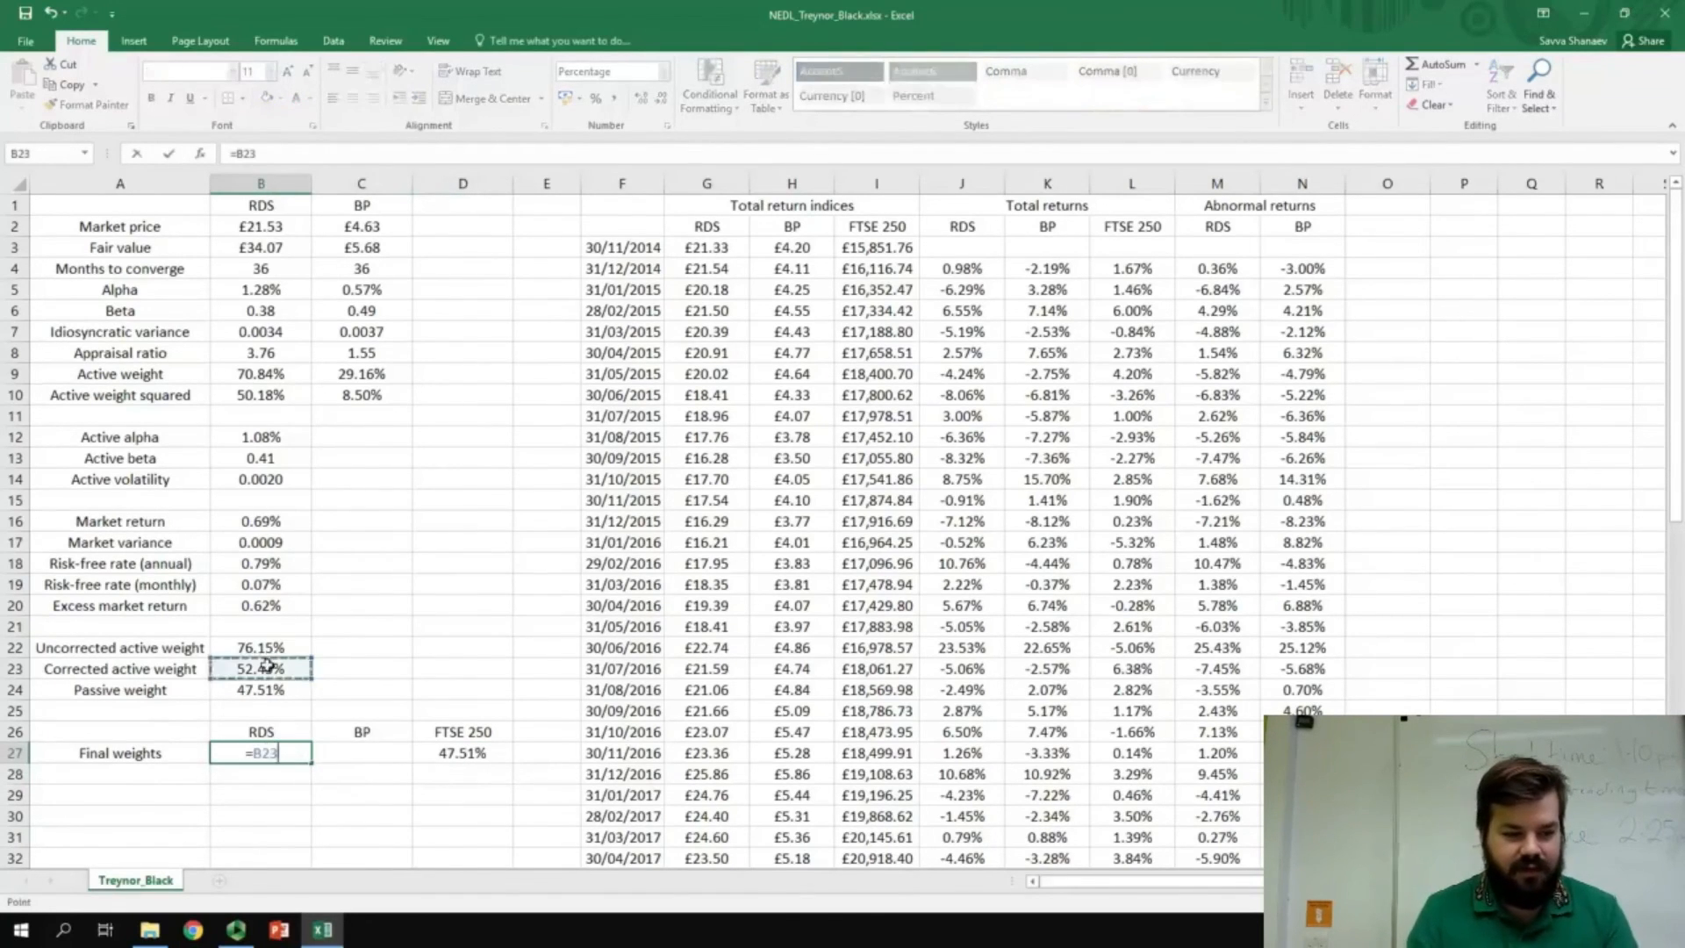
text(*)
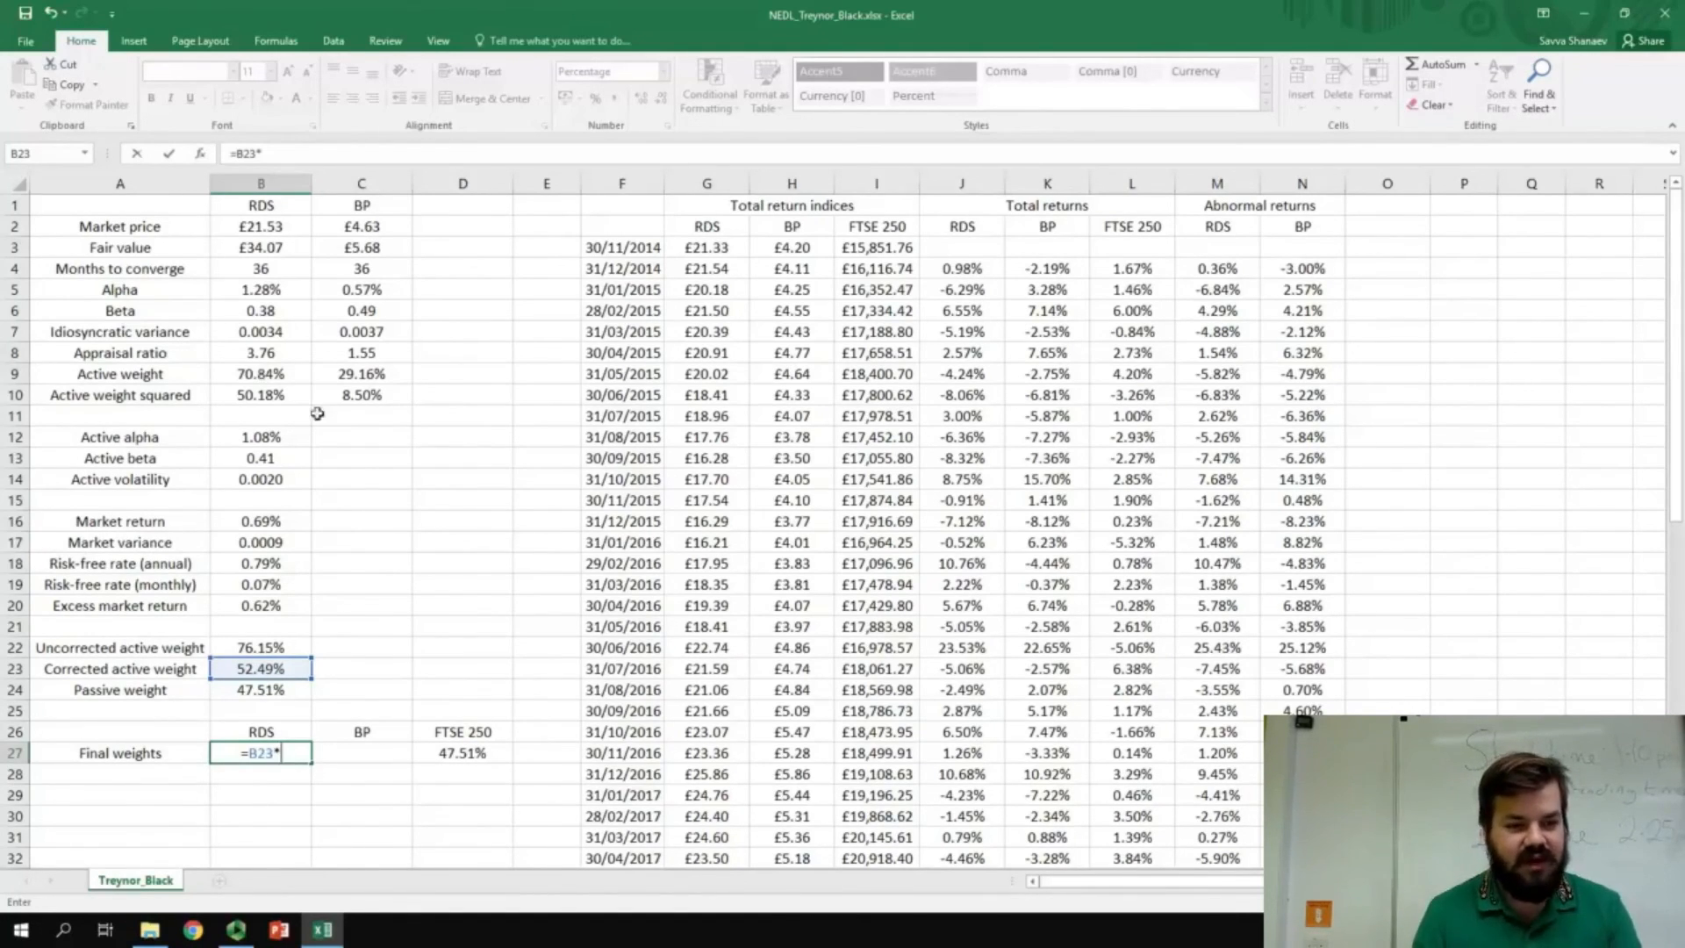
click(264, 374)
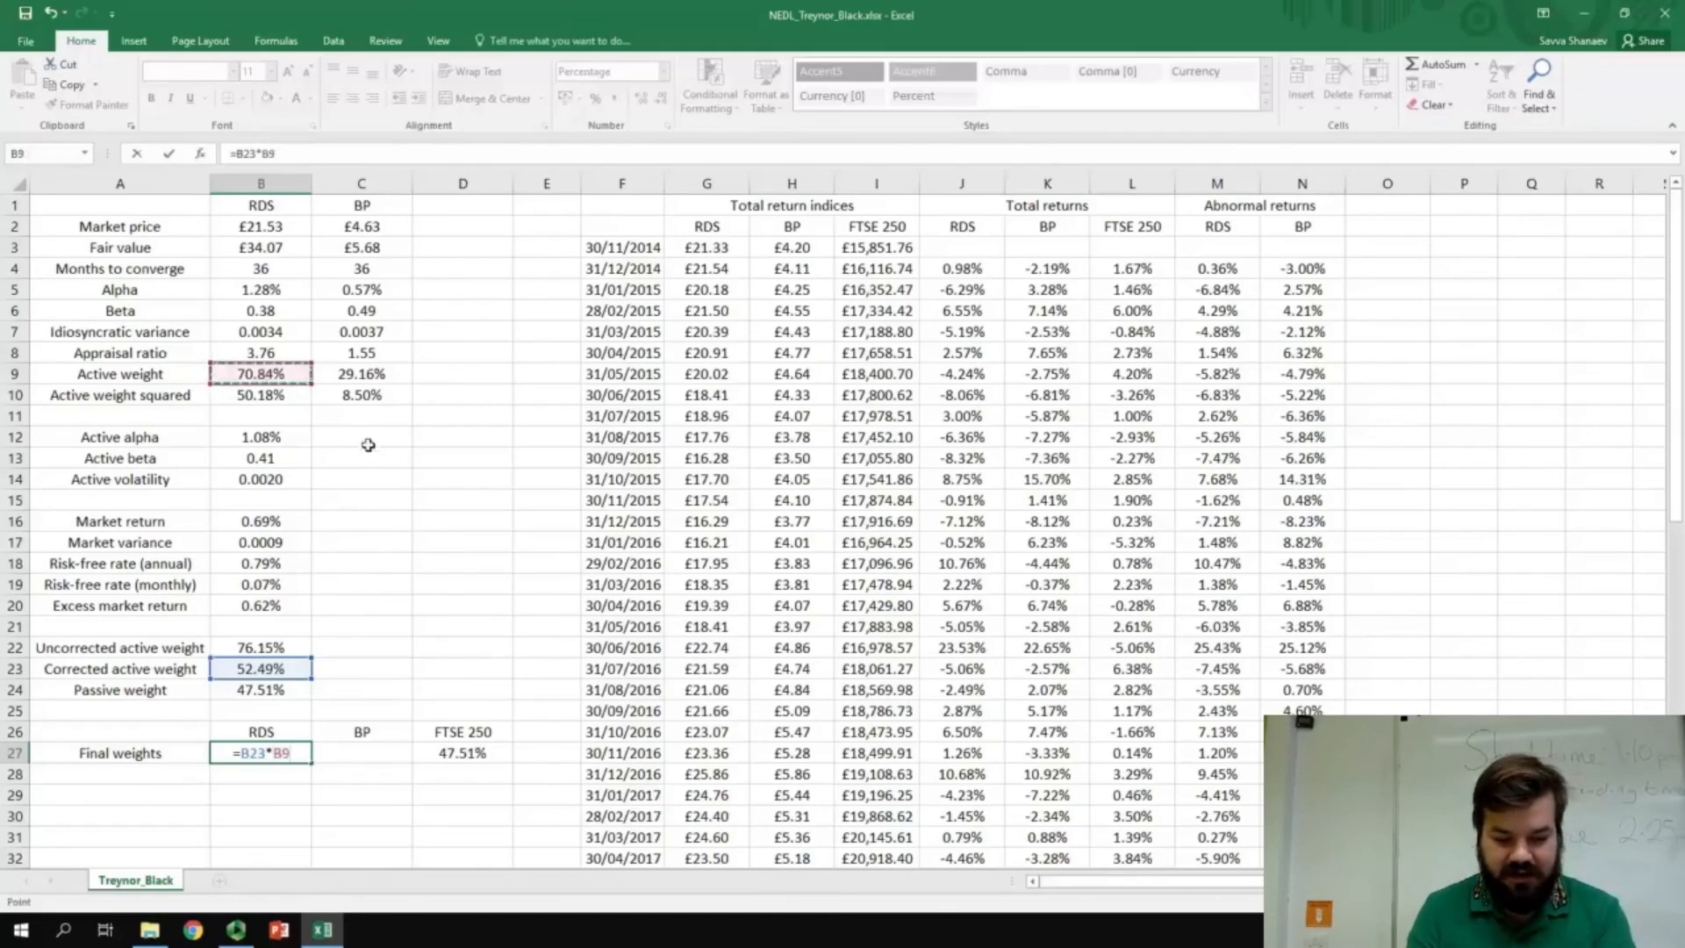
key(Return)
click(264, 752)
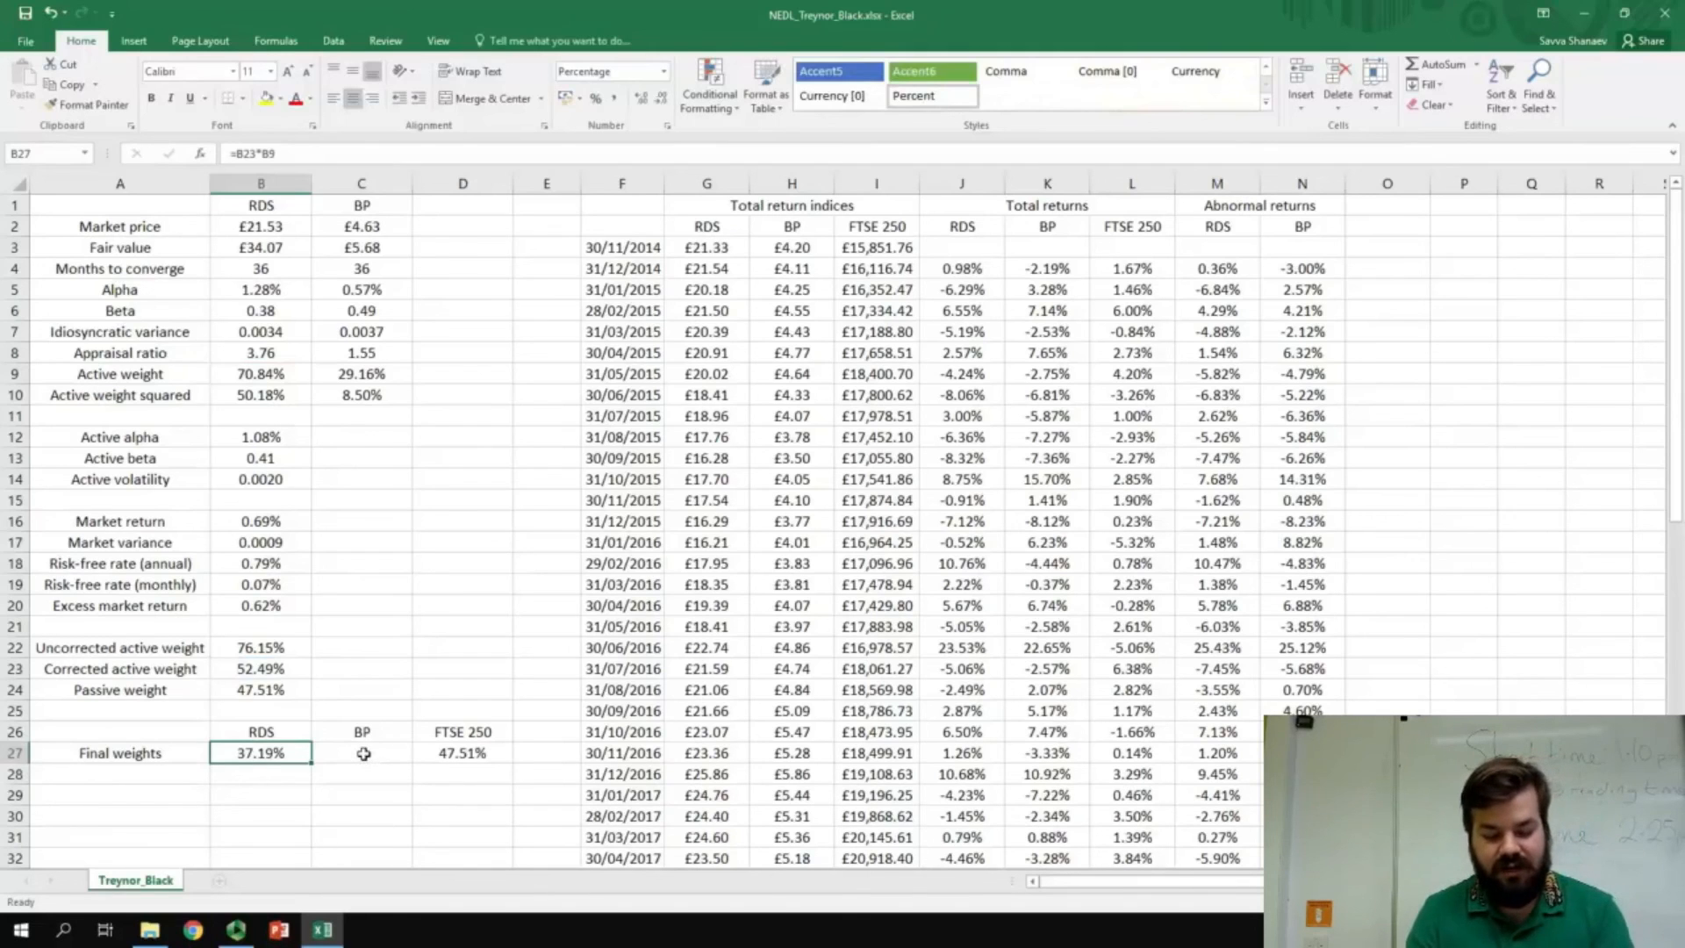
- Calculate the BP final weight in C27 as corrected active weight times the BP active weight, =B23*C9
click(363, 753)
text(=)
click(244, 671)
text(*)
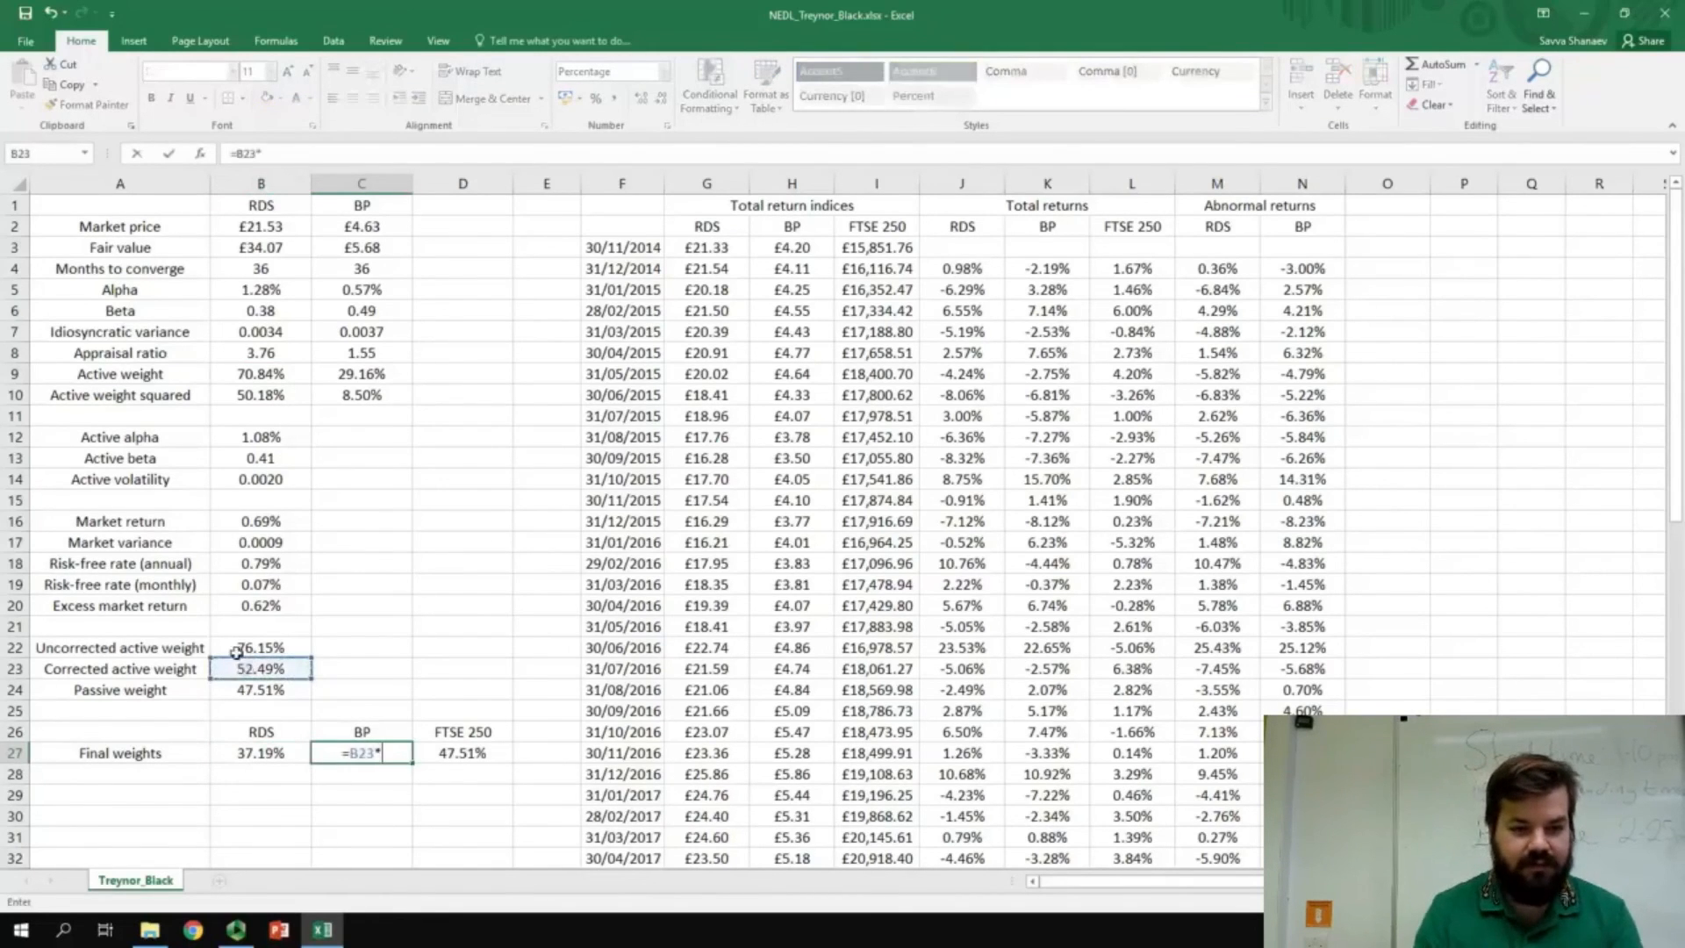
click(342, 367)
key(Return)
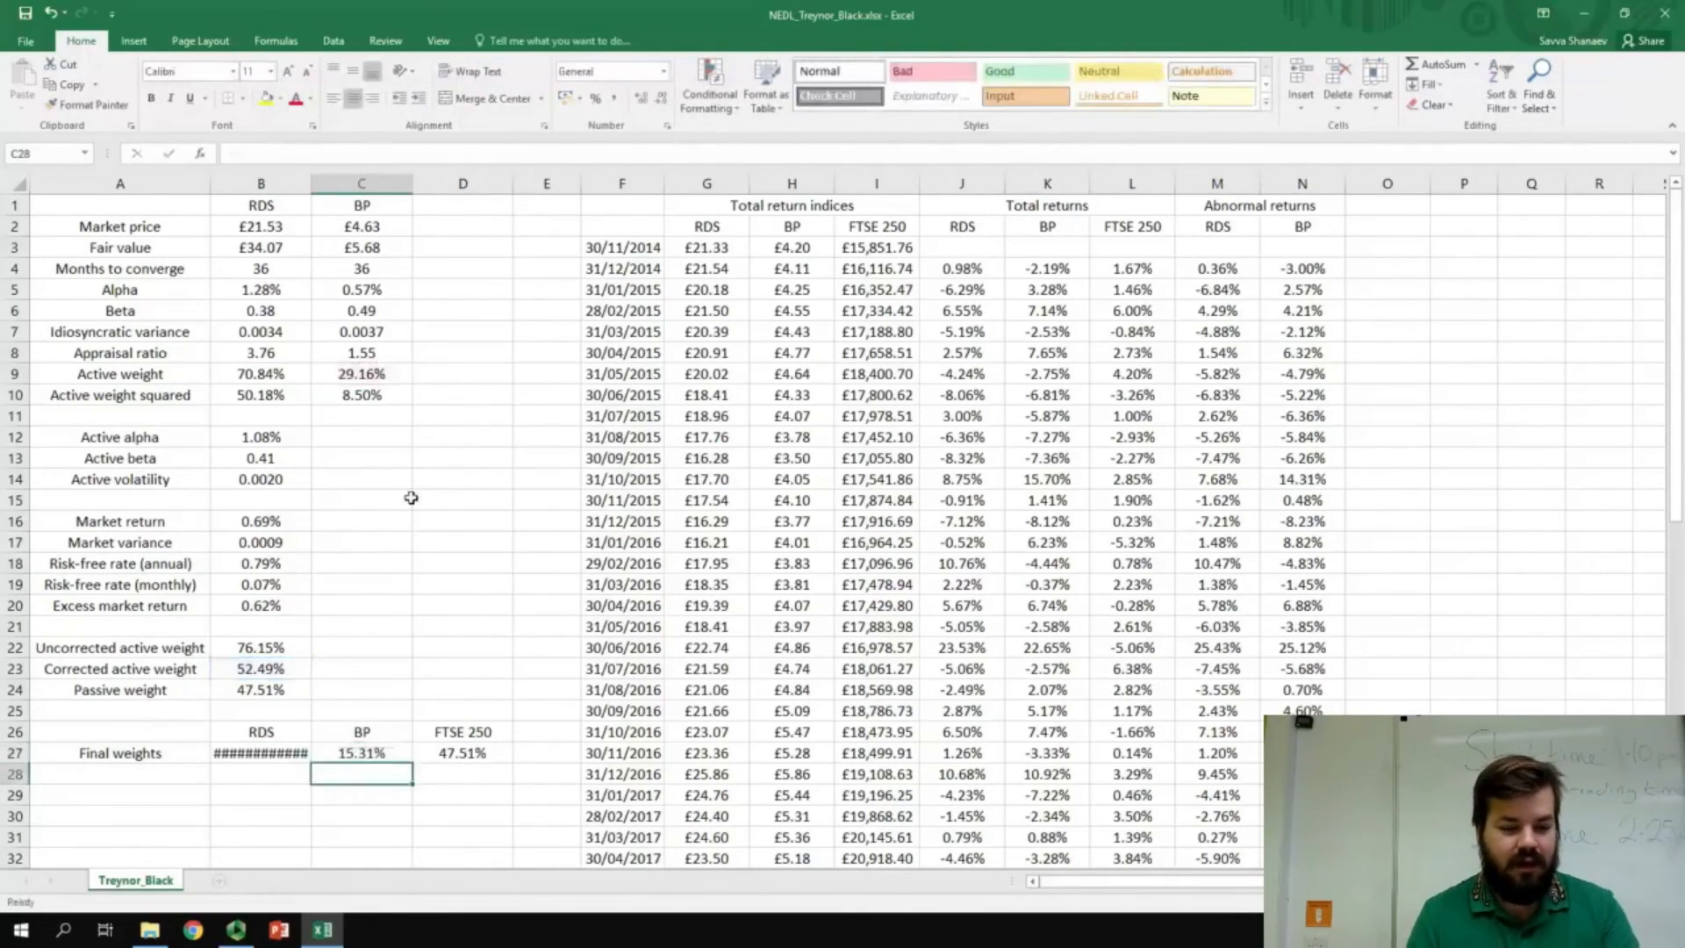
- Format the RDS final weight in B27 as a percentage with two decimal places, and review the BP and FTSE 250 weights
click(260, 753)
click(596, 98)
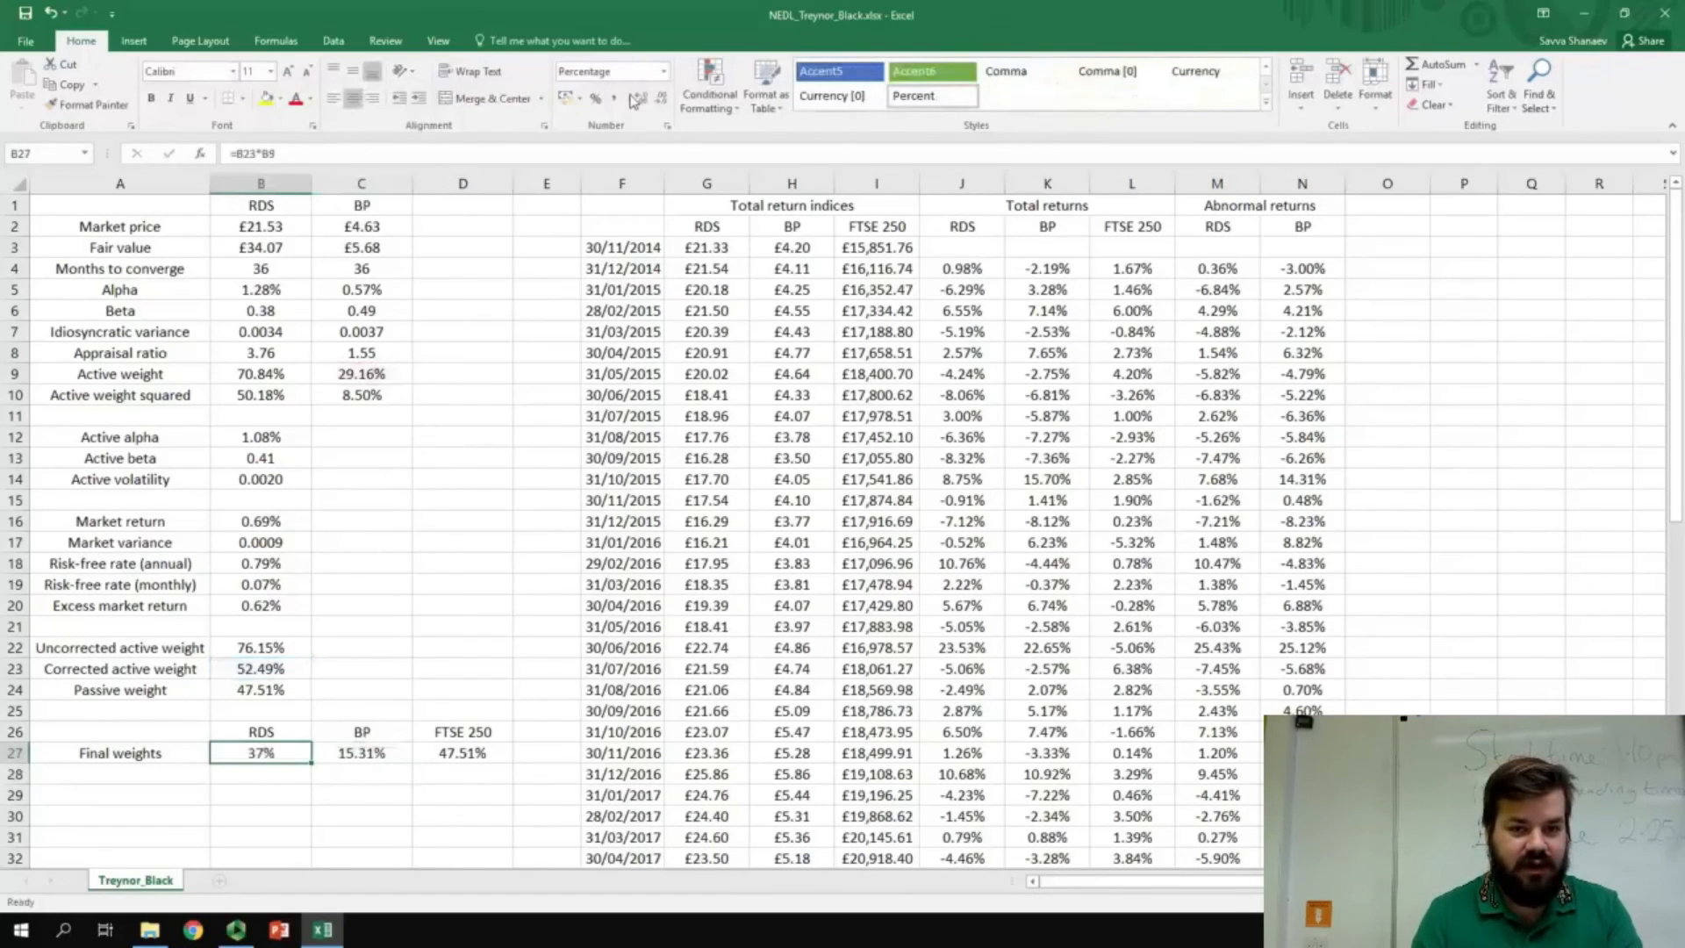
click(634, 101)
click(633, 101)
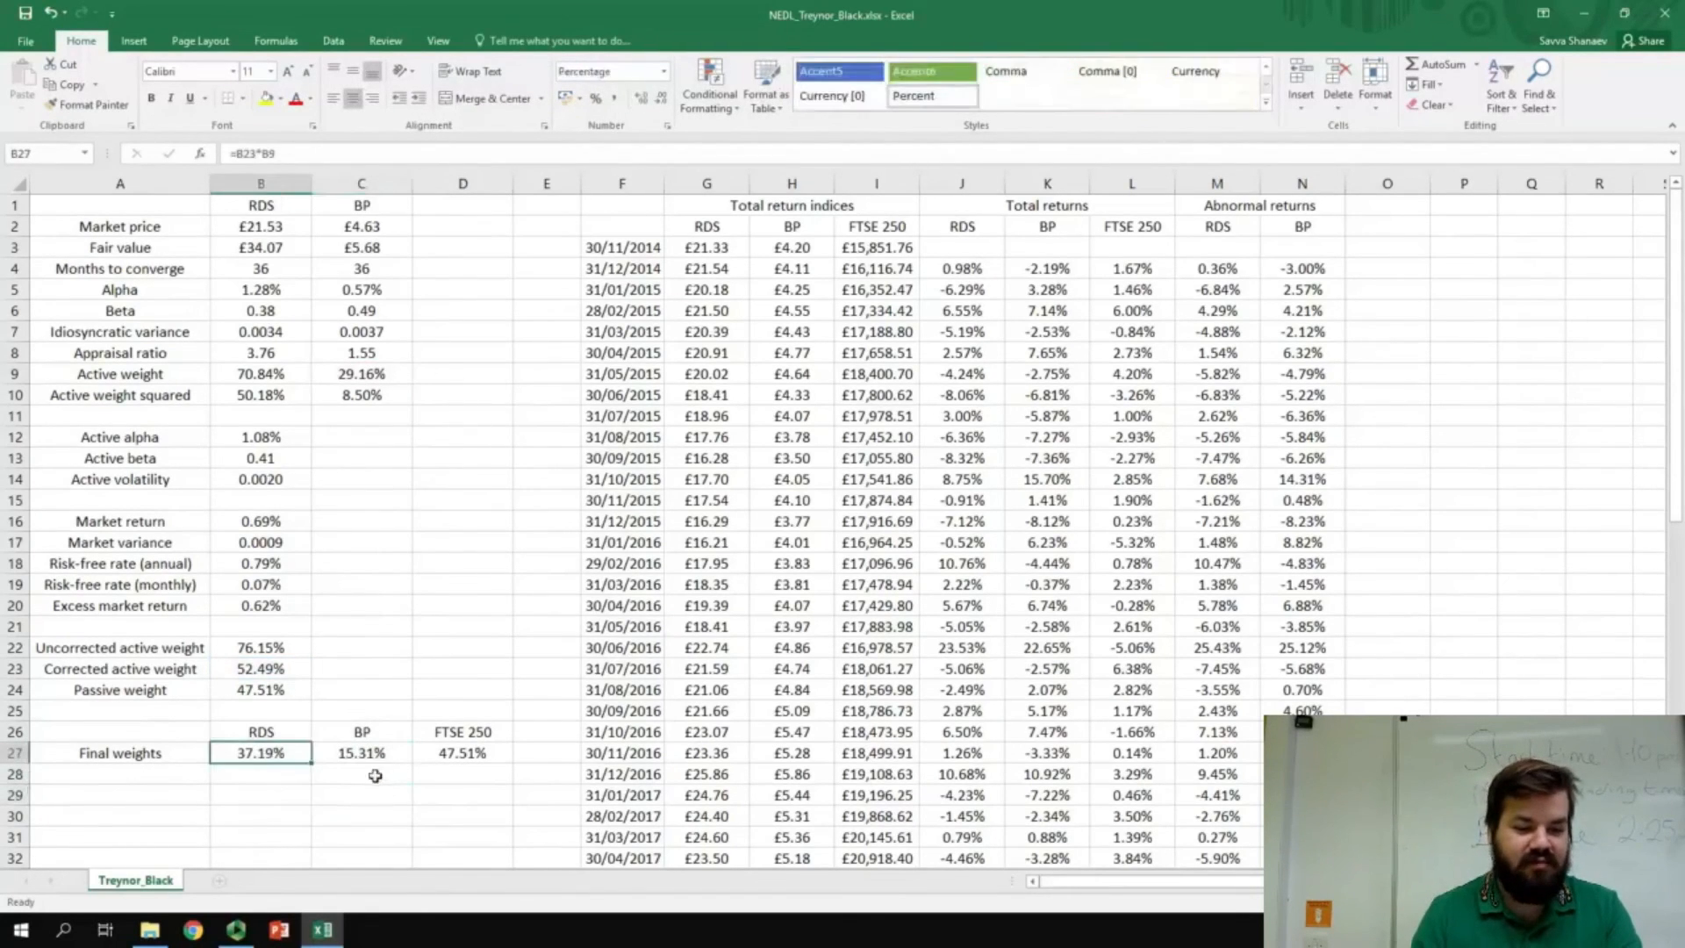
click(364, 758)
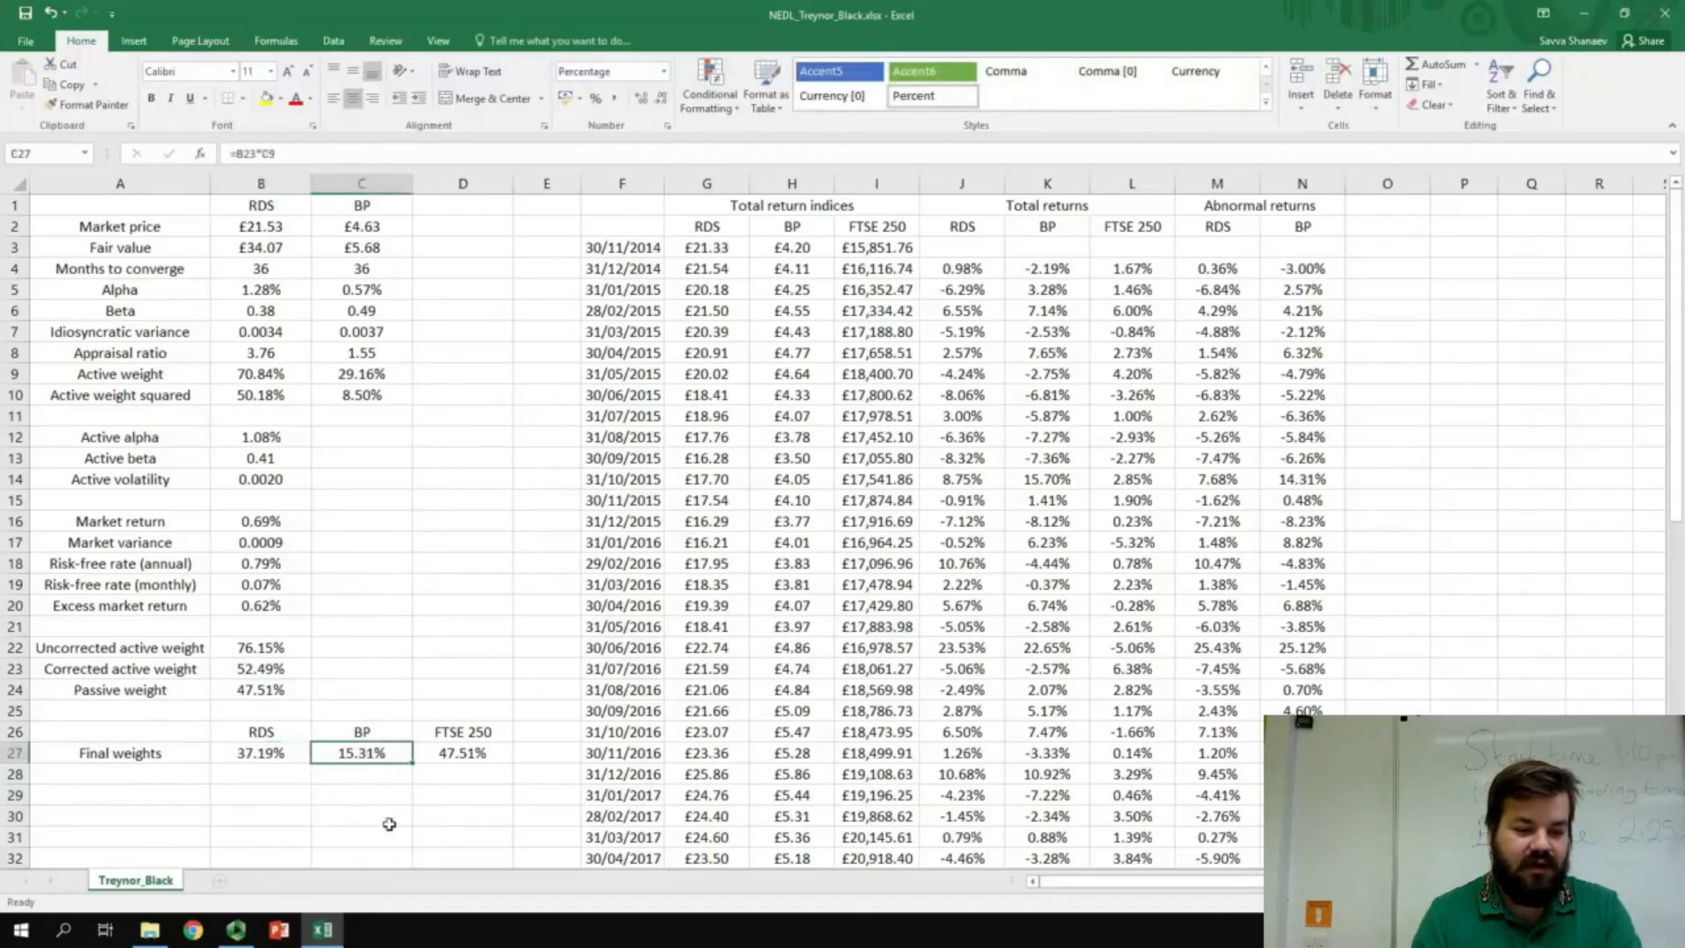
click(452, 760)
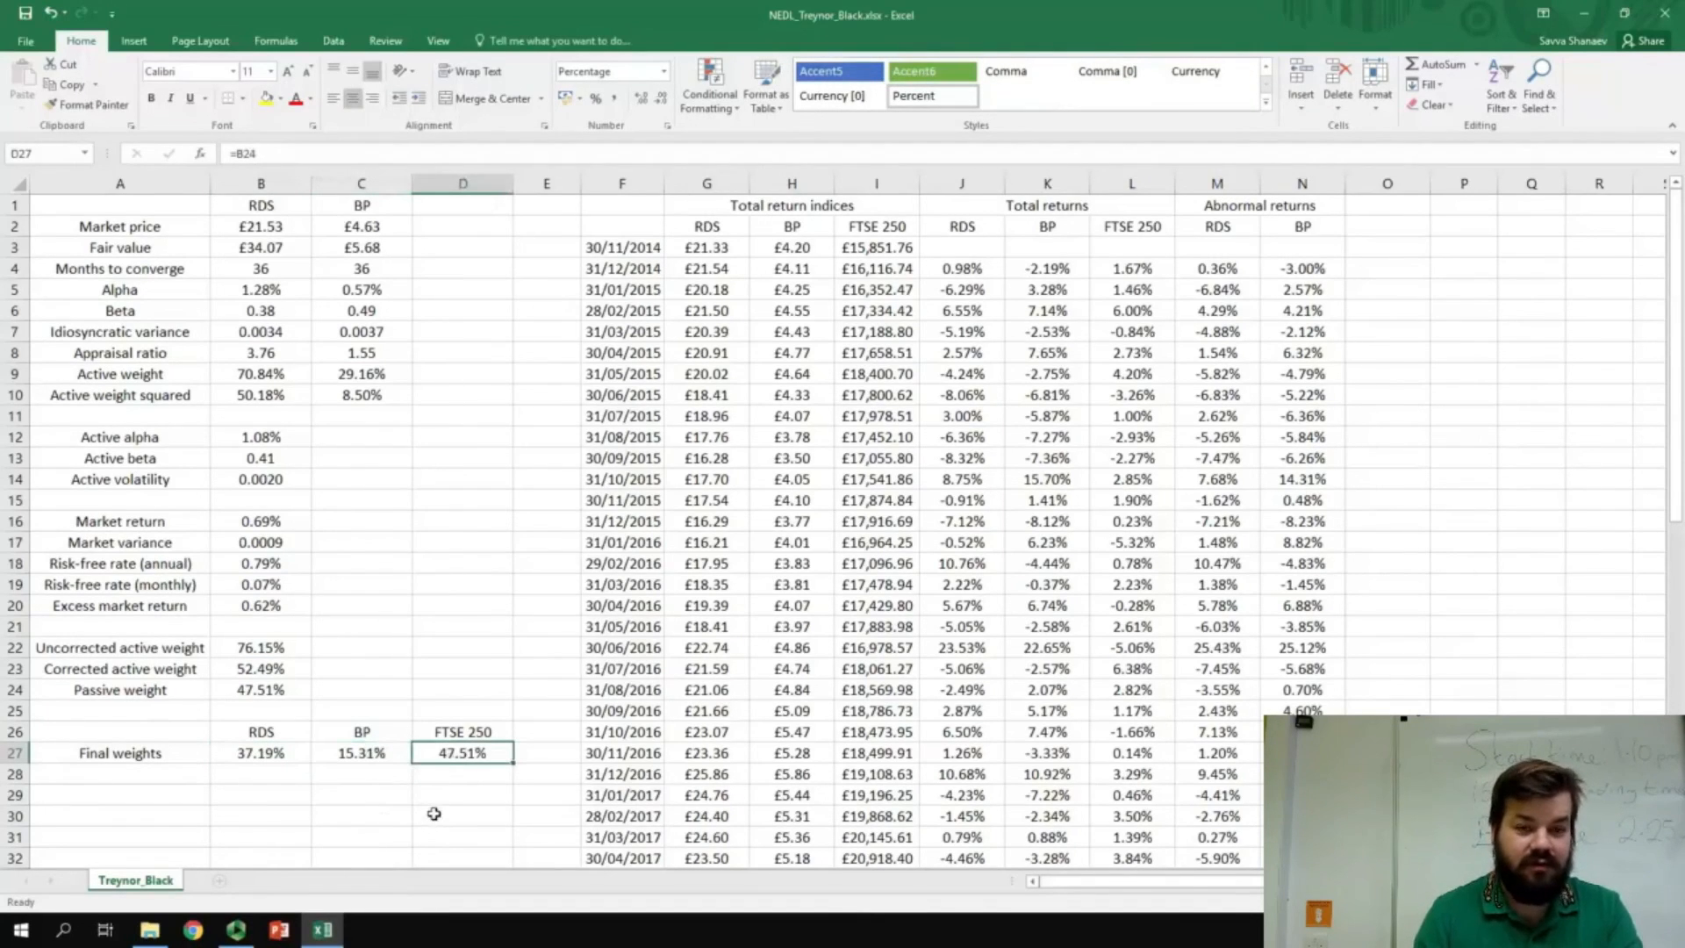